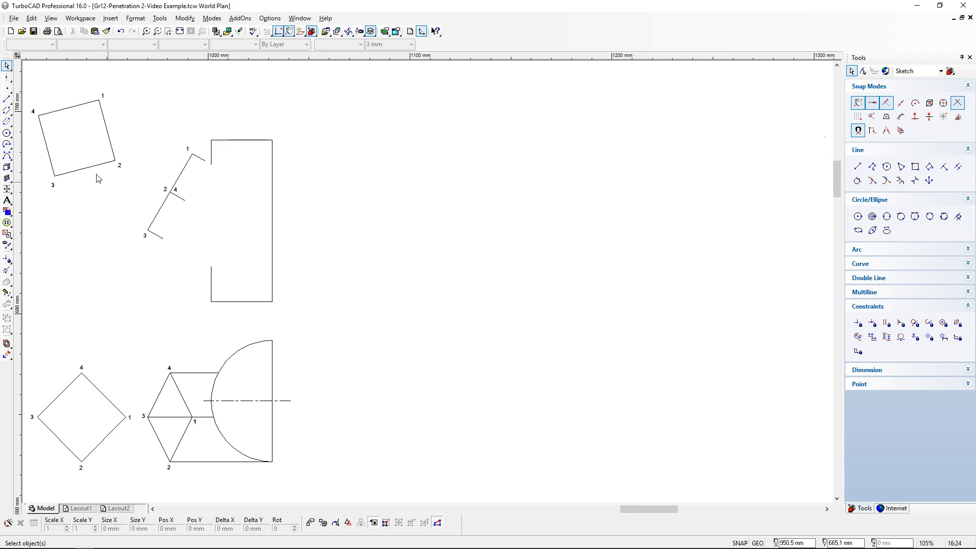
# - Enable snapping and draw an oblique construction line through the semicircle's centre at a slant of about 210 degrees
pyautogui.click(7, 98)
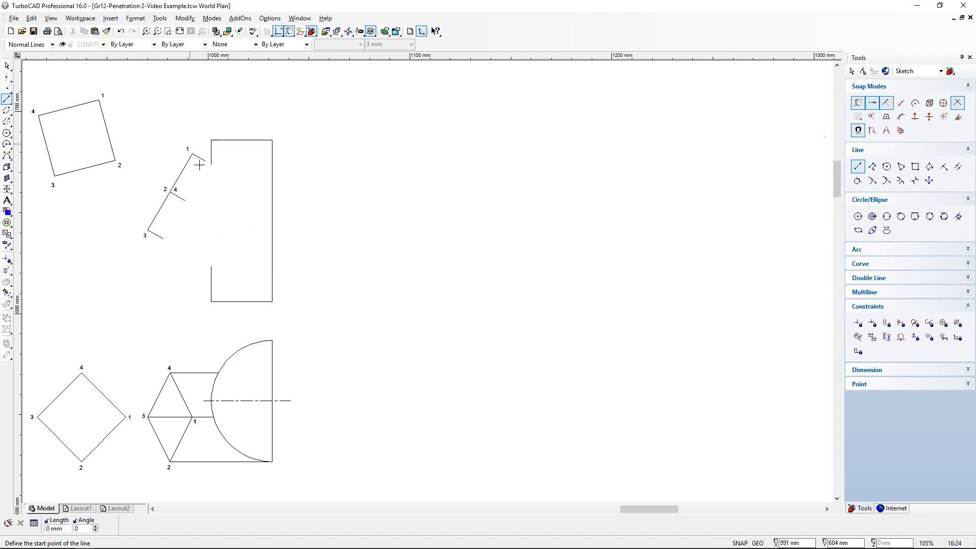
pyautogui.click(860, 104)
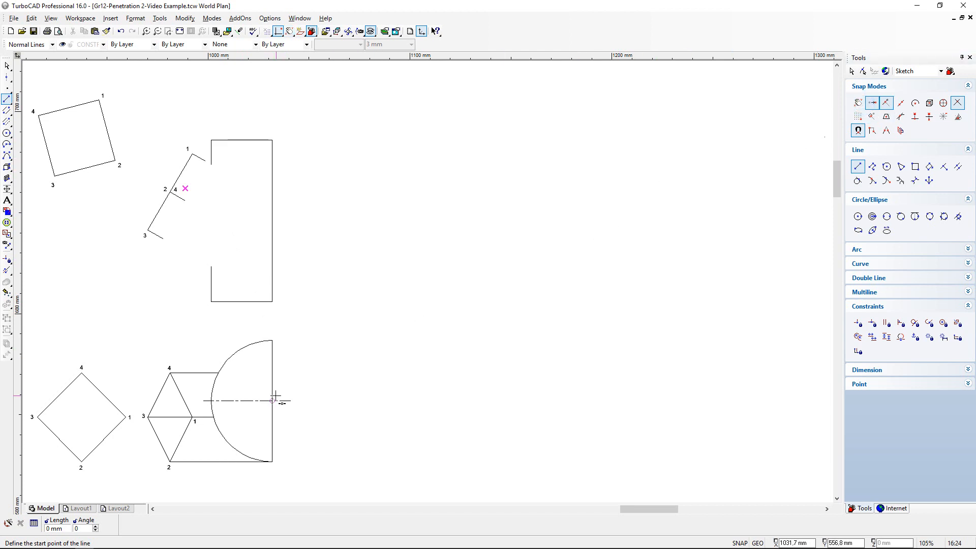
pyautogui.click(6, 77)
pyautogui.click(18, 85)
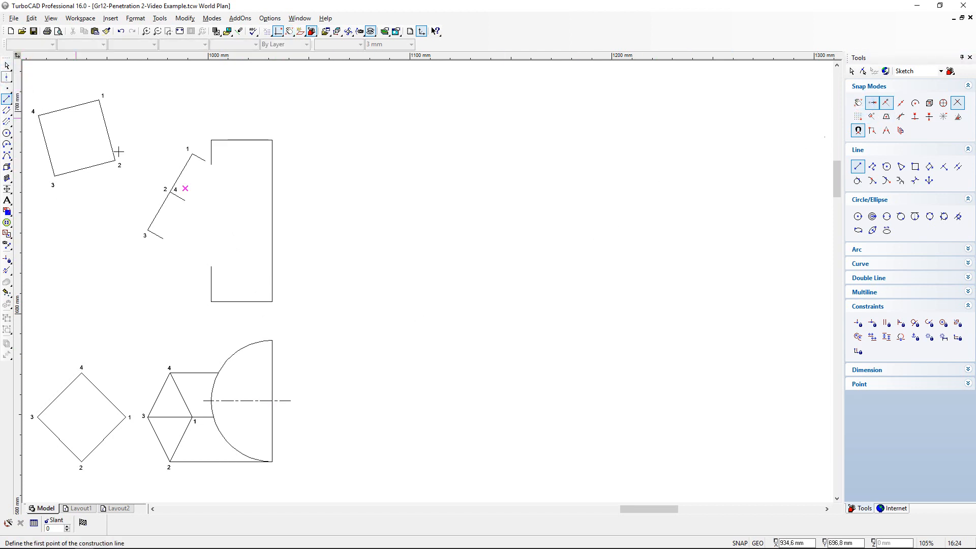
pyautogui.click(273, 400)
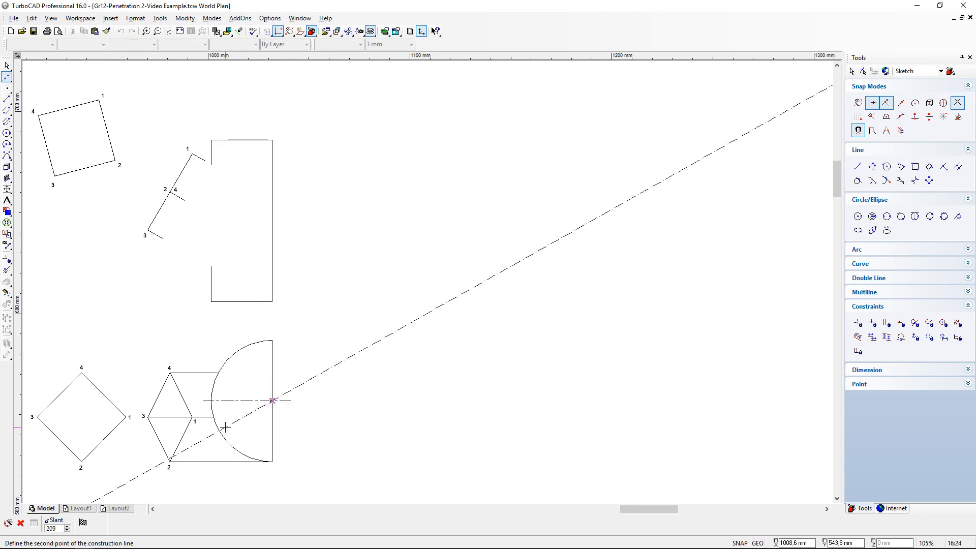
pyautogui.press('Tab')
pyautogui.press('Return')
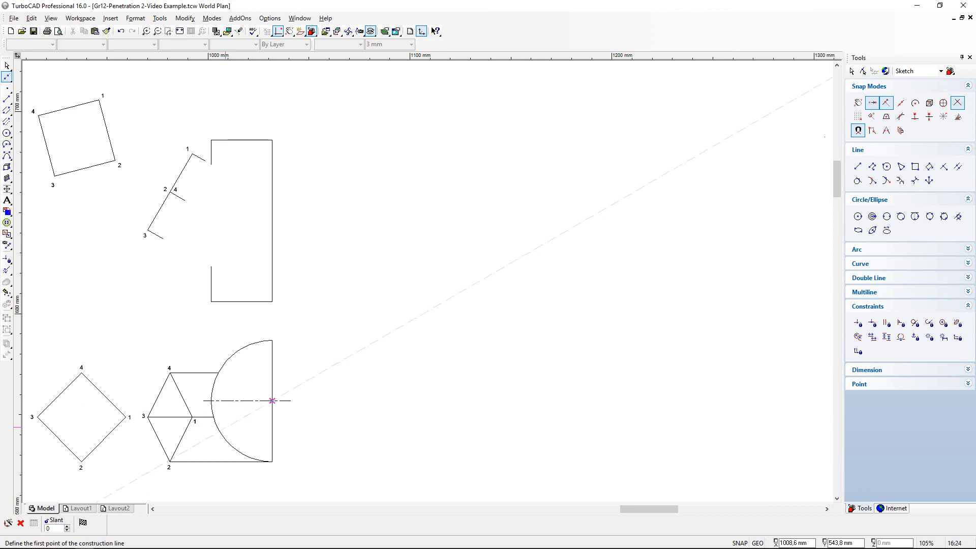
# - Add another construction line through the semicircle's centre with a slant of 240 degrees
pyautogui.click(272, 401)
pyautogui.press('Tab')
pyautogui.write('240')
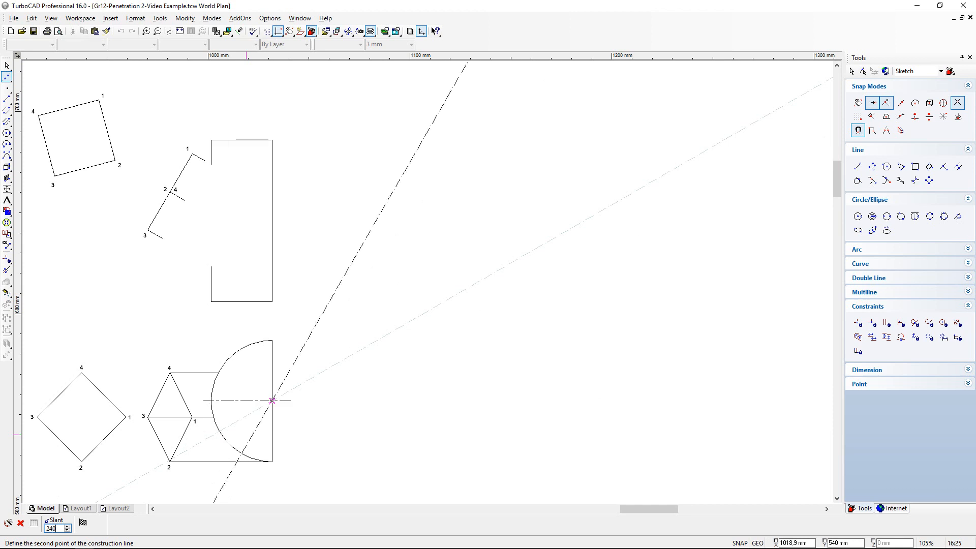
pyautogui.press('Return')
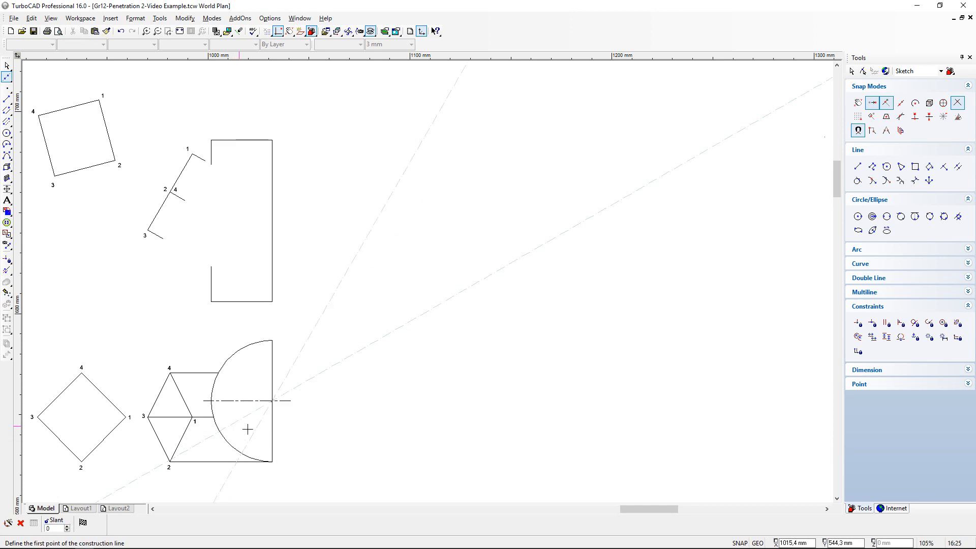
# - Draw construction lines from the semicircle's centre through the points where the horizontal lines from corners 1 and 4 meet the arc
pyautogui.click(273, 402)
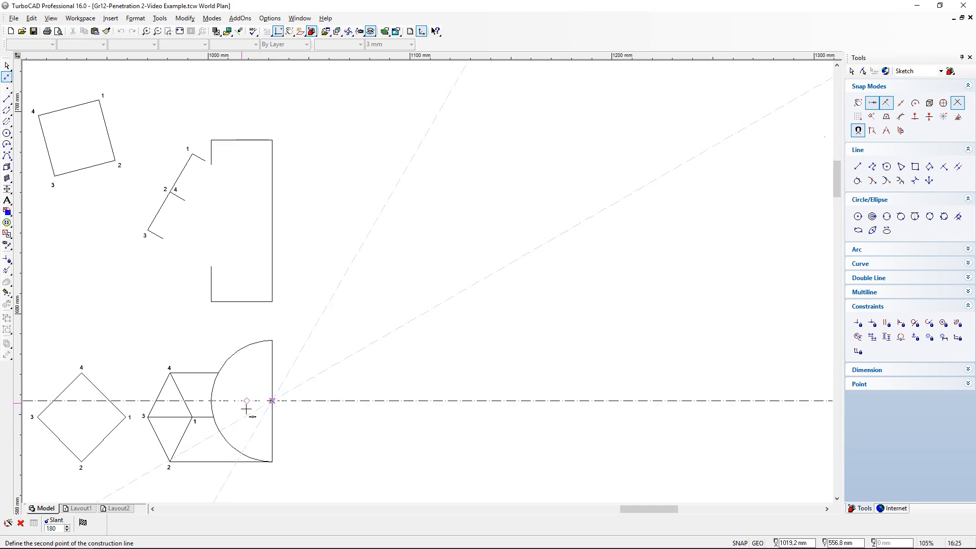
pyautogui.click(212, 417)
pyautogui.click(217, 372)
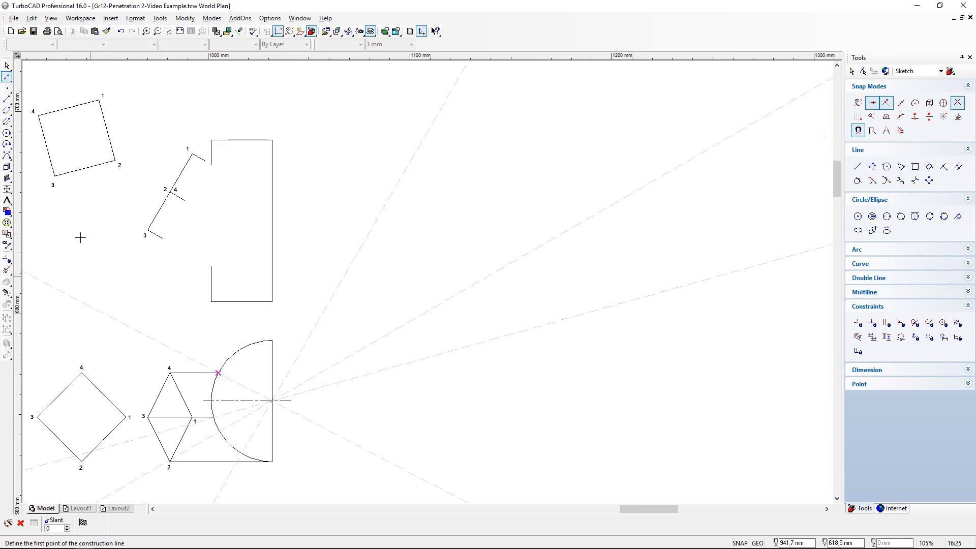
# - Draw lines from the semicircle's centre along the four construction lines, ending each one on the arc
pyautogui.click(7, 100)
pyautogui.click(7, 100)
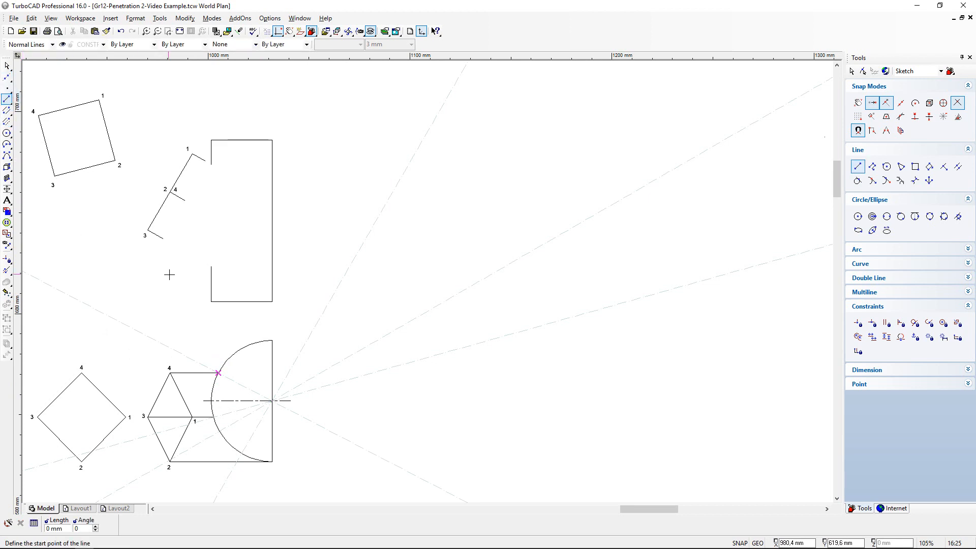
pyautogui.click(273, 400)
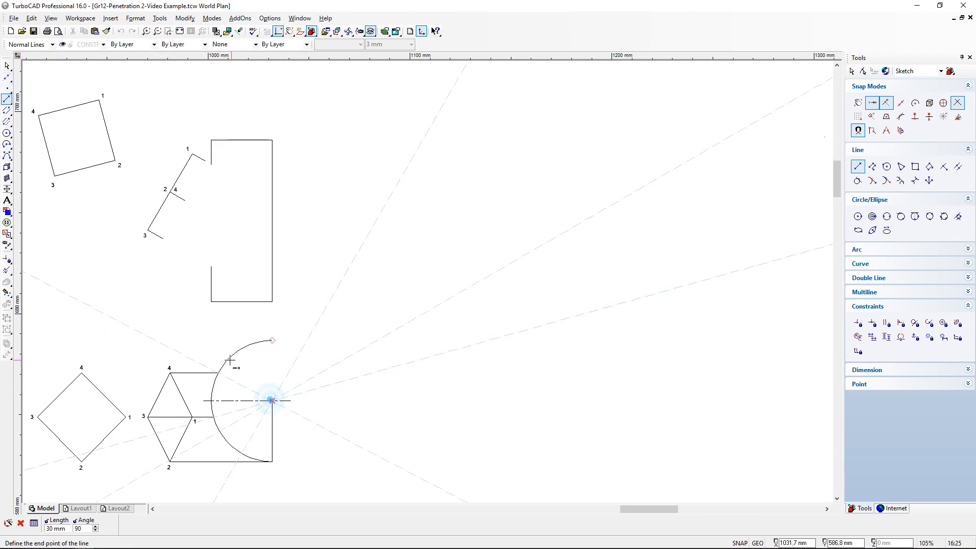
pyautogui.click(211, 372)
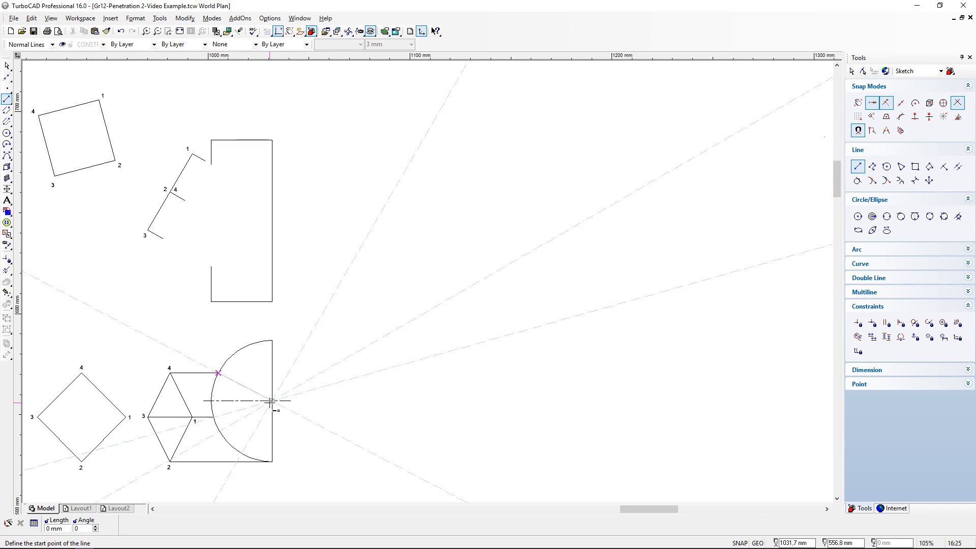
pyautogui.click(273, 400)
pyautogui.click(218, 431)
pyautogui.click(272, 401)
pyautogui.click(239, 450)
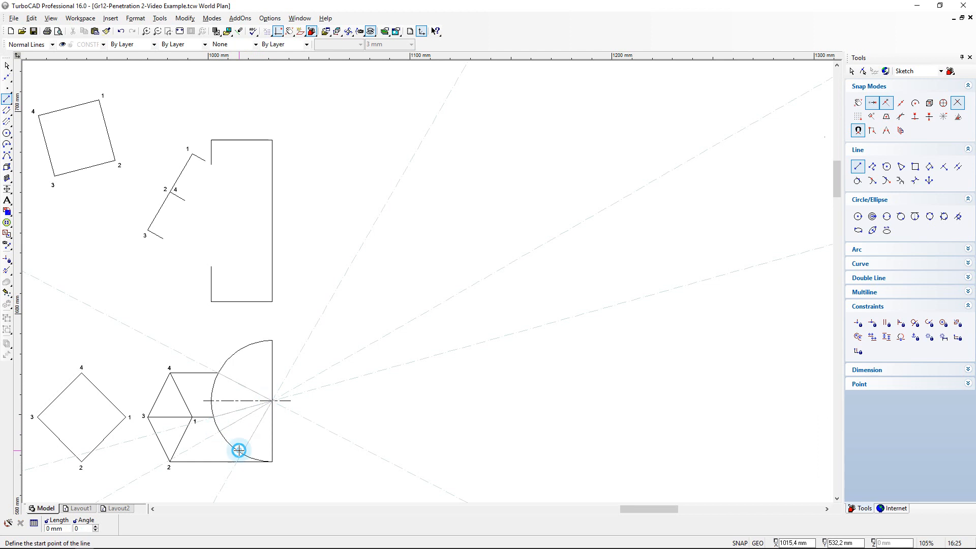
# - Delete all construction lines from the drawing
pyautogui.click(31, 19)
pyautogui.moveTo(91, 98)
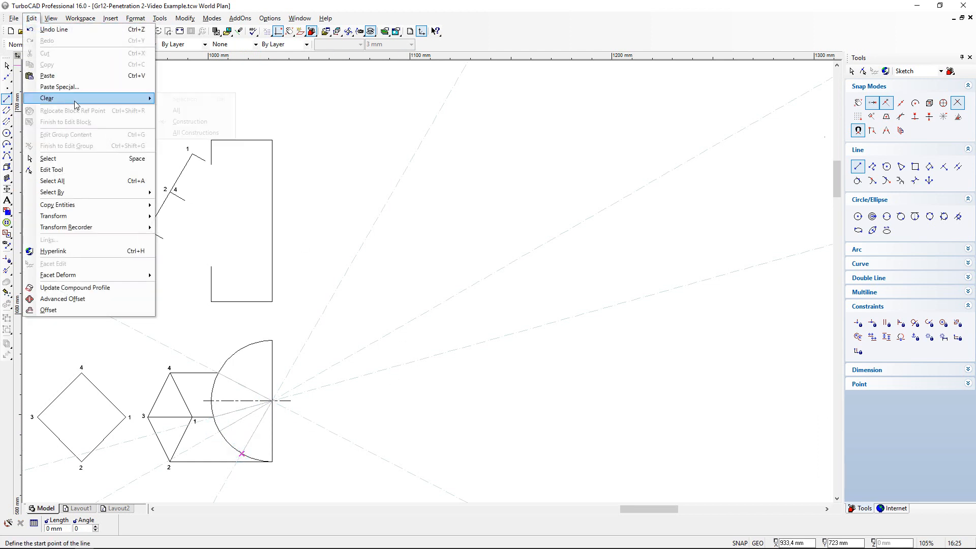
pyautogui.click(195, 133)
# - Draw a vertical projection line about 109 mm long from where line 4 meets the arc up into the front view
pyautogui.scroll(3, 230, 422)
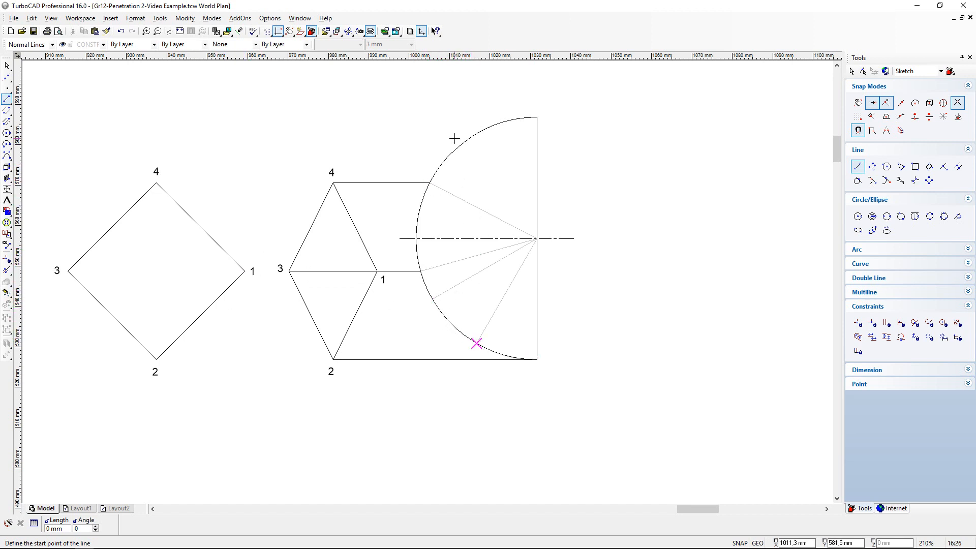
pyautogui.moveTo(838, 162); pyautogui.dragTo(841, 134)
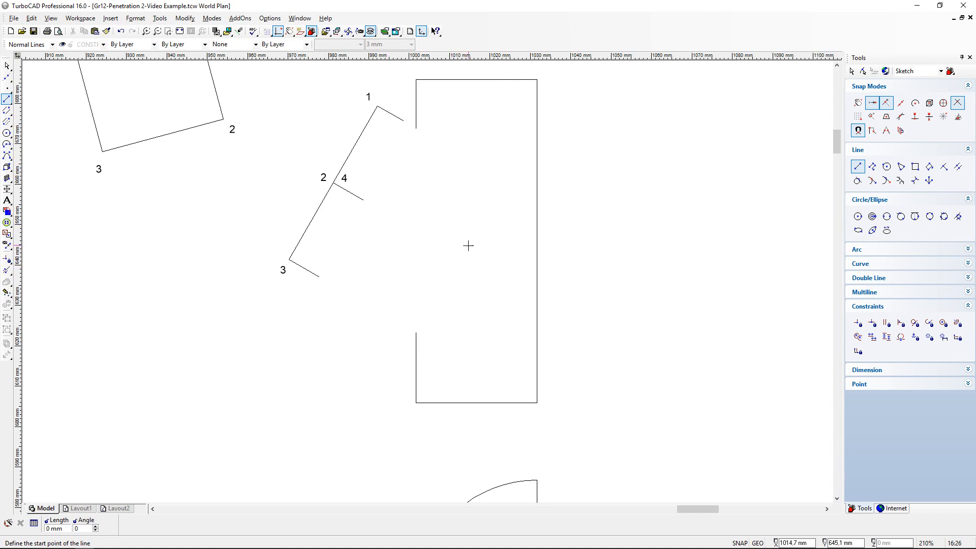
pyautogui.scroll(-5, 834, 142)
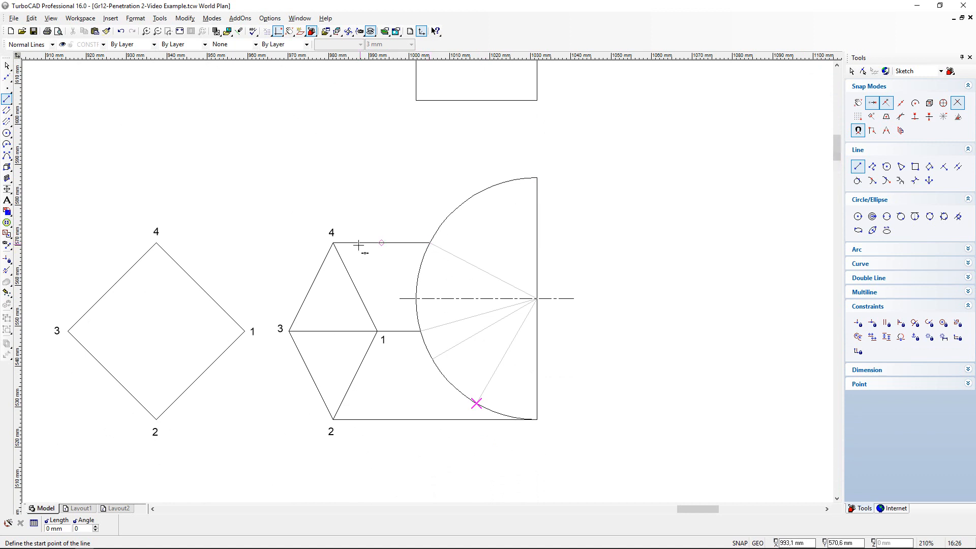
pyautogui.click(430, 243)
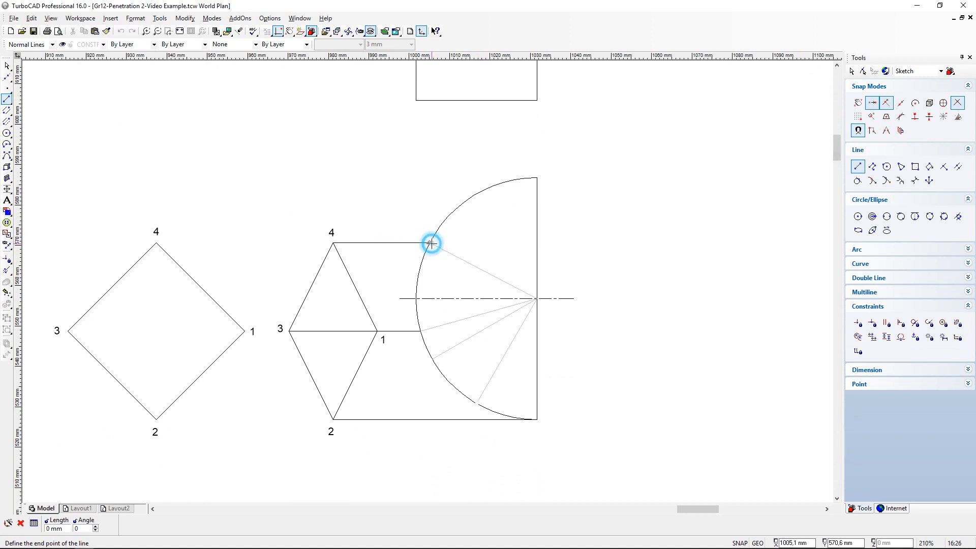
pyautogui.scroll(-3, 433, 158)
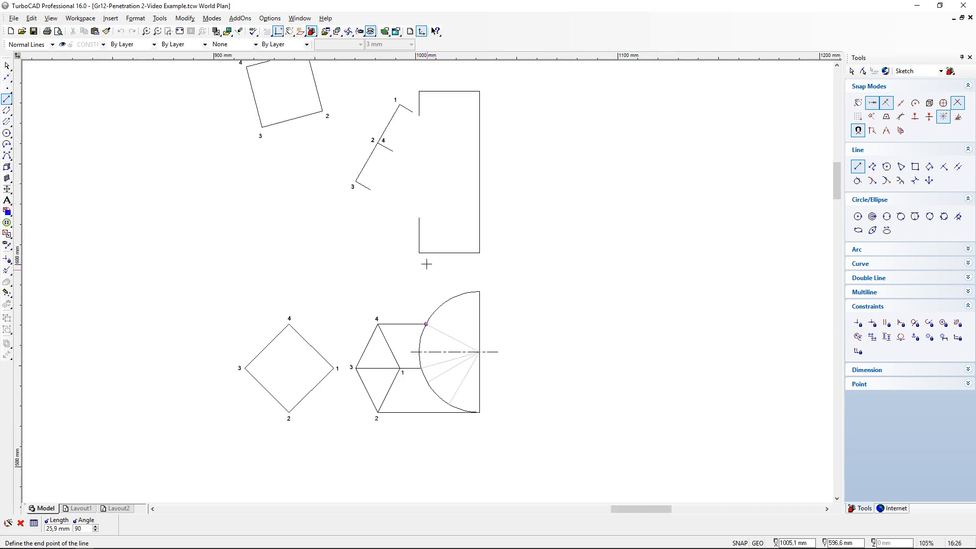
pyautogui.click(427, 104)
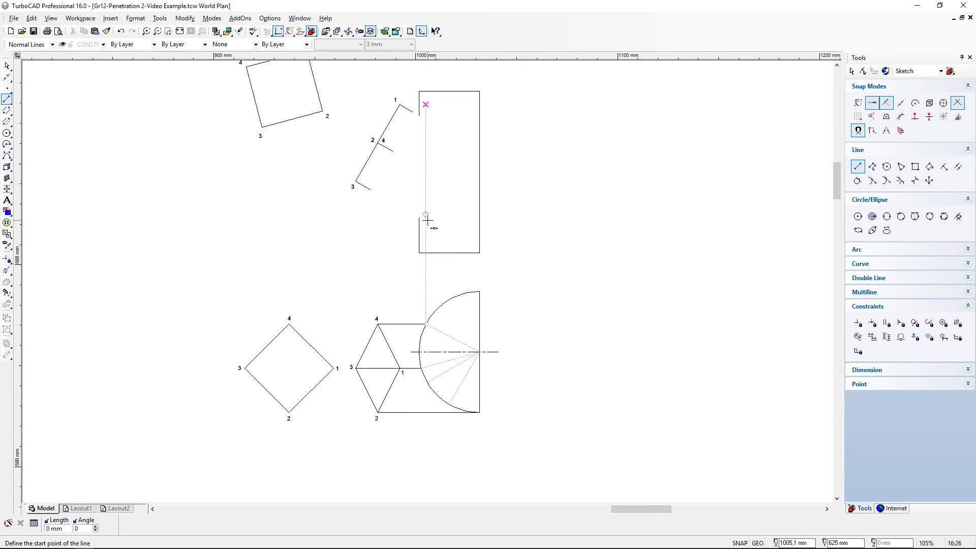
# - Draw an oblique construction line along the short edge at point 2/4 in the front view
pyautogui.scroll(3, 403, 160)
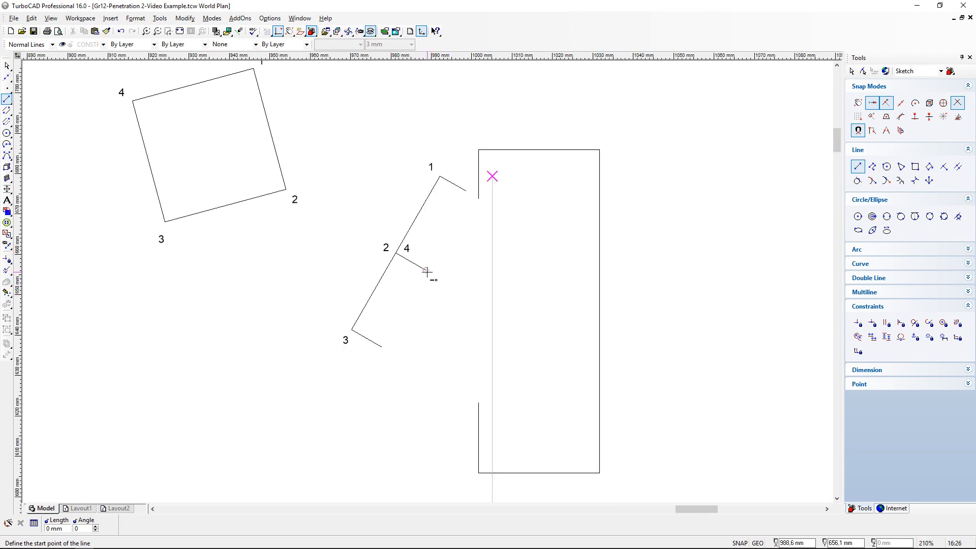
pyautogui.click(7, 77)
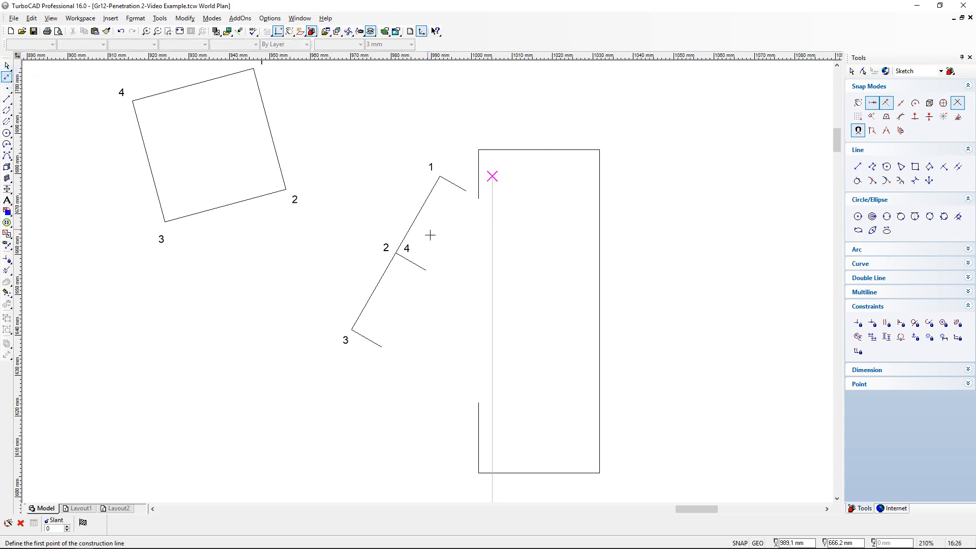
pyautogui.click(394, 253)
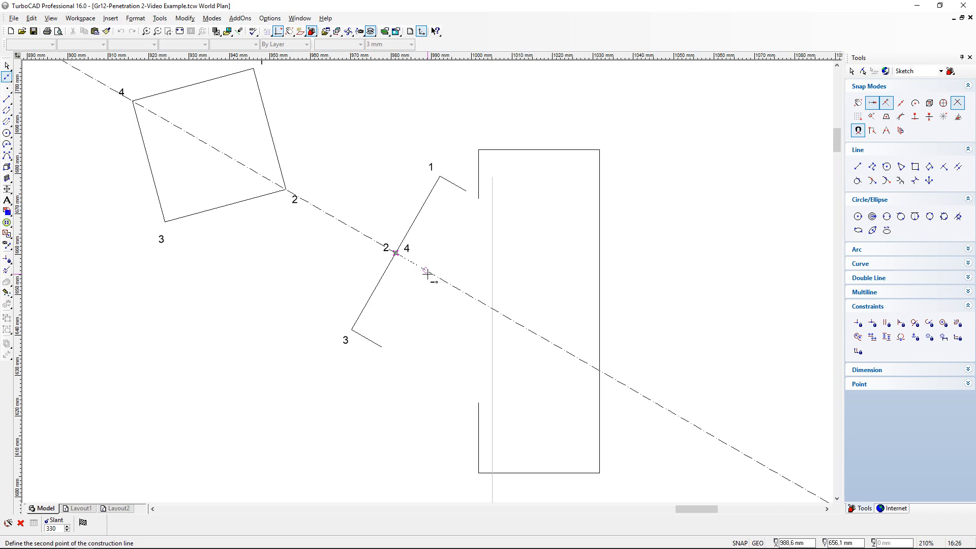
pyautogui.click(427, 272)
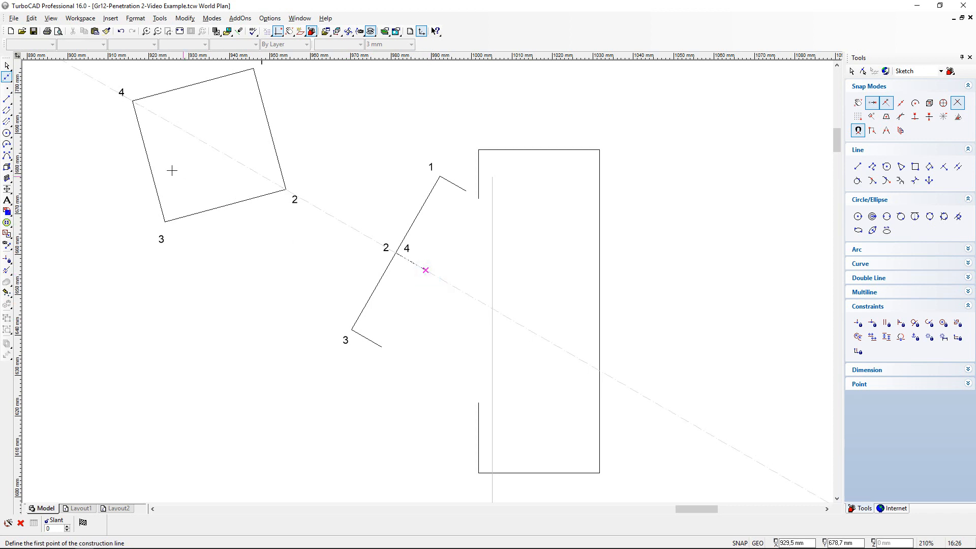
# - Draw a line along the construction line from the free end of the short 2/4 edge to the vertical projection line
pyautogui.click(7, 99)
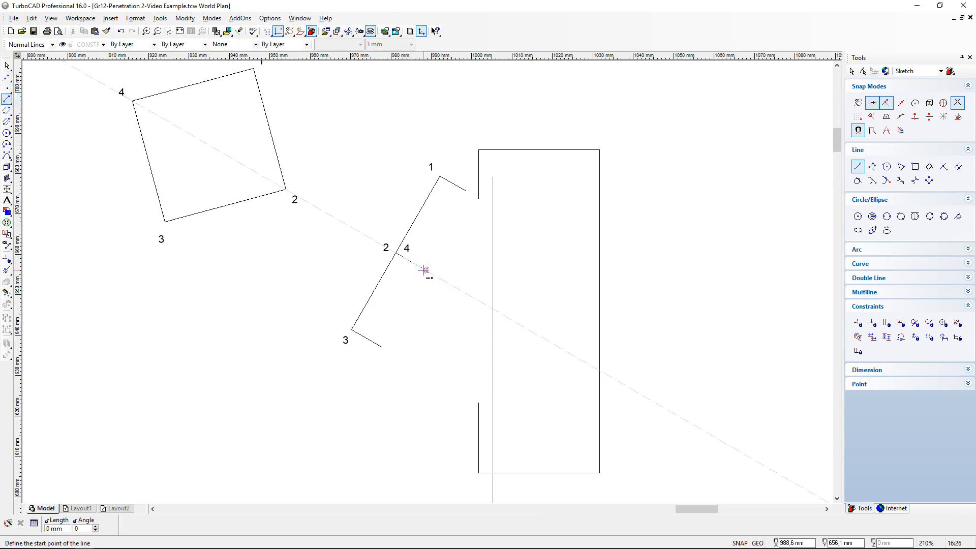
pyautogui.click(425, 270)
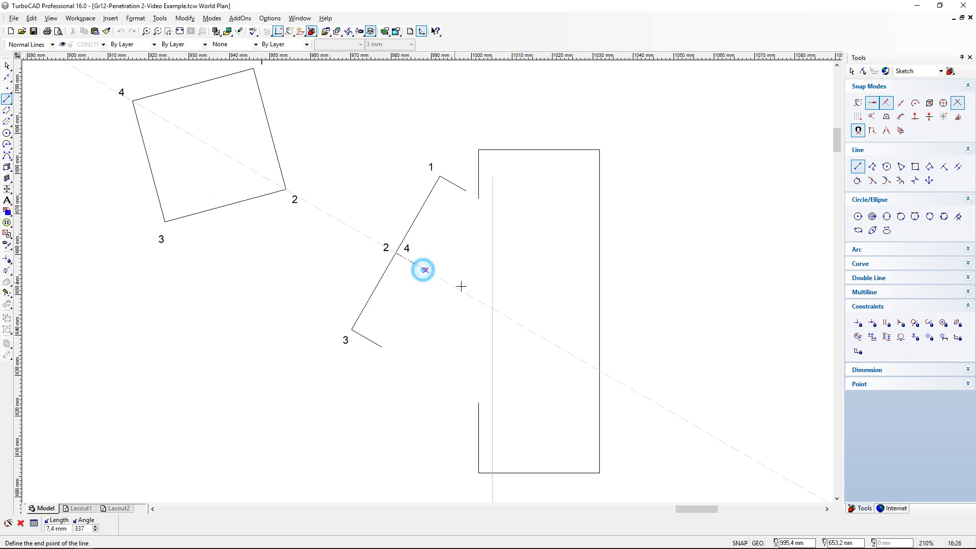
pyautogui.click(493, 308)
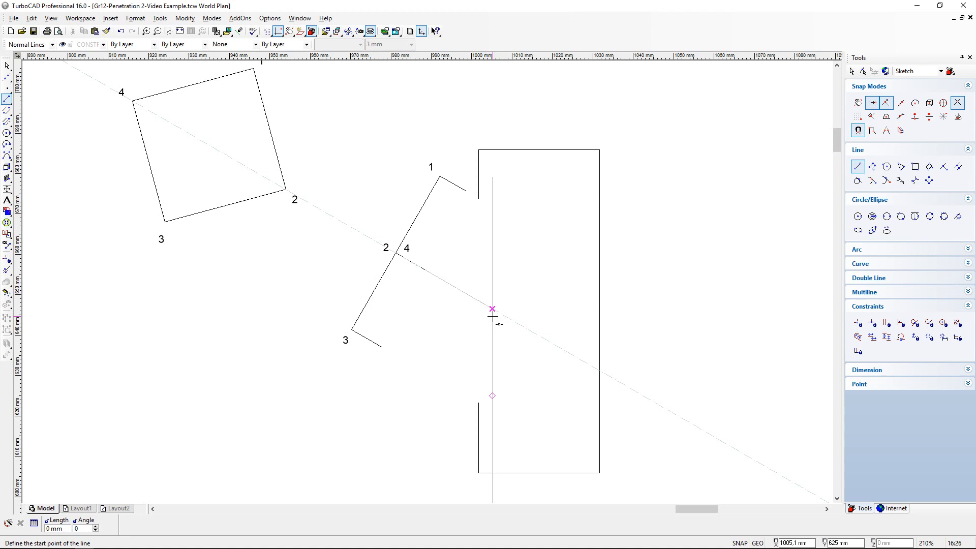
# - Shorten the vertical projection line so it ends where it meets the line extended from point 2/4
pyautogui.click(8, 271)
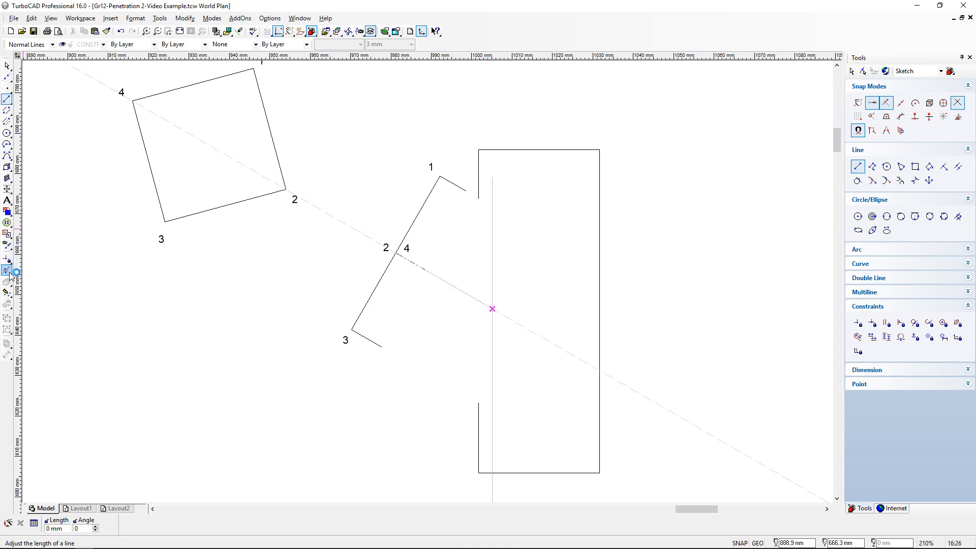
pyautogui.click(492, 186)
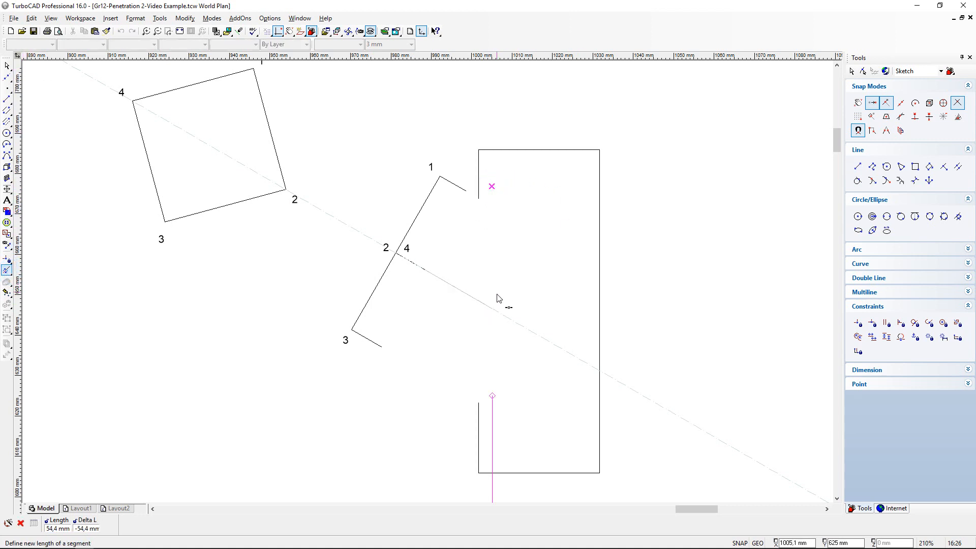
pyautogui.scroll(3, 492, 308)
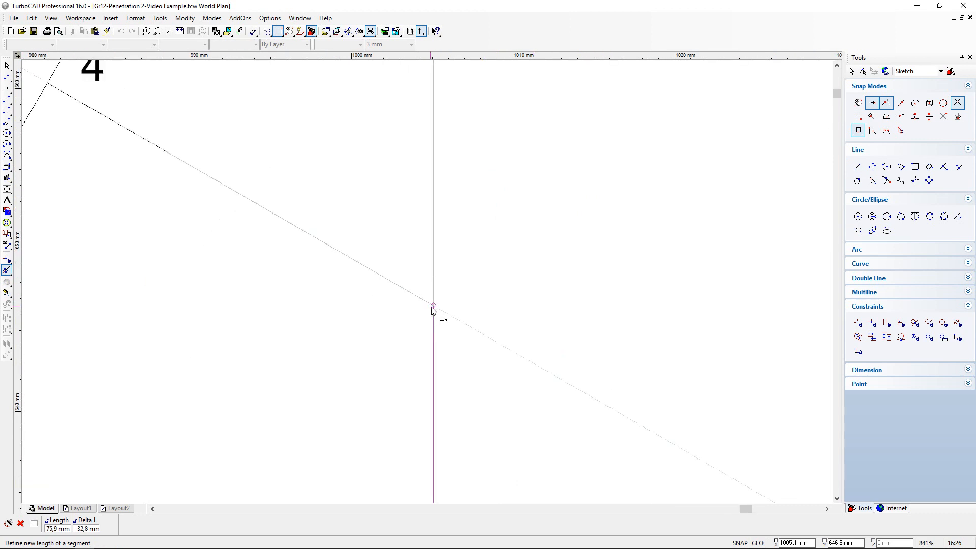
pyautogui.click(433, 306)
pyautogui.scroll(-2, 429, 293)
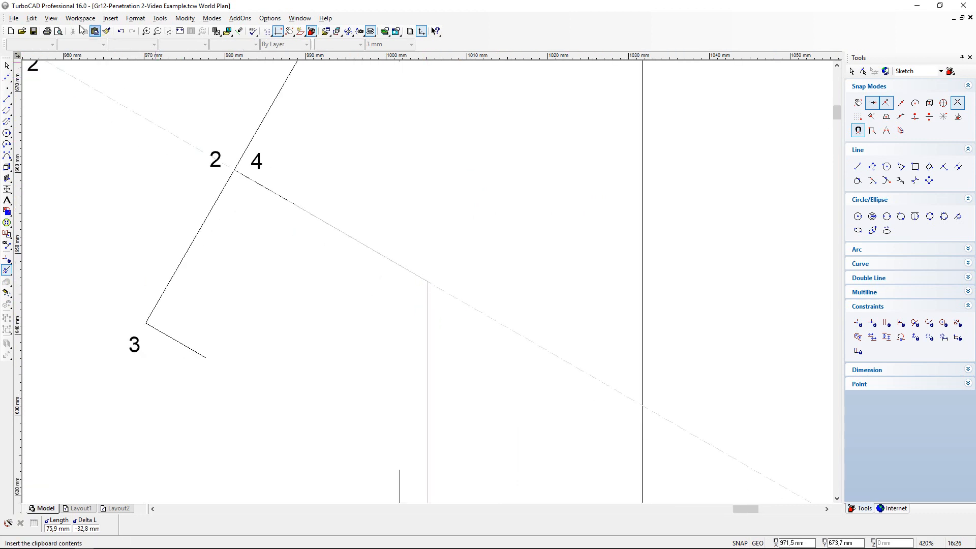
# - Delete the oblique construction line through point 2/4
pyautogui.click(31, 19)
pyautogui.moveTo(72, 98)
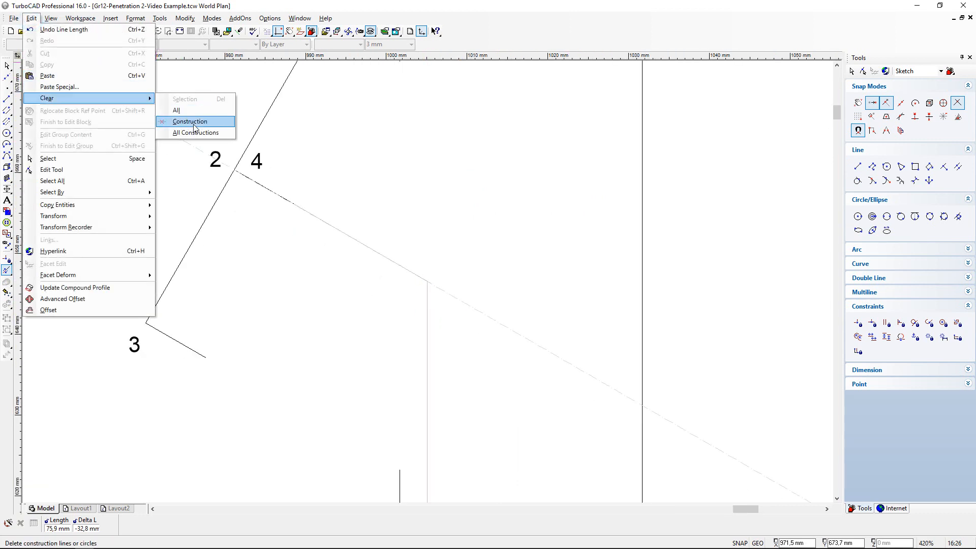
pyautogui.click(195, 127)
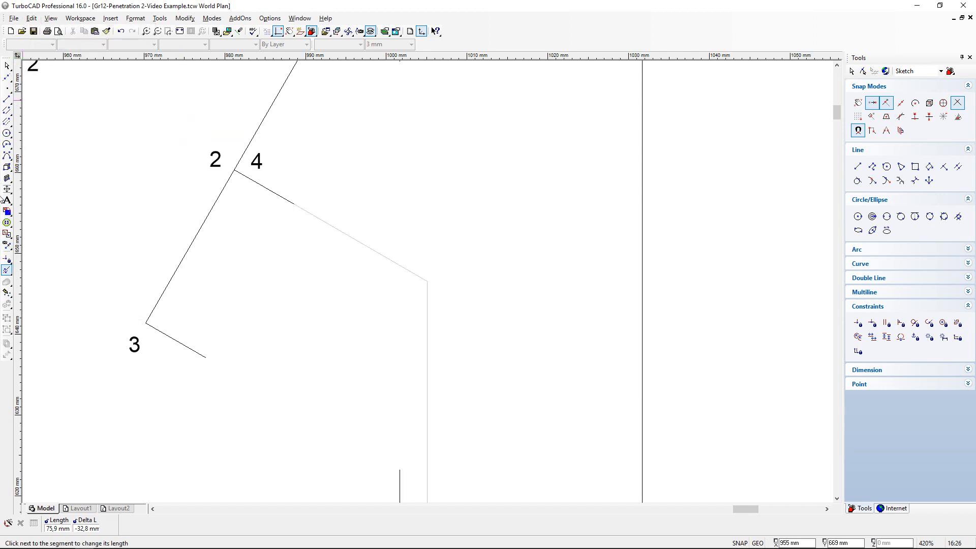
# - Place a circle point marker where the line extended from point 2/4 meets the vertical projection line
pyautogui.click(7, 269)
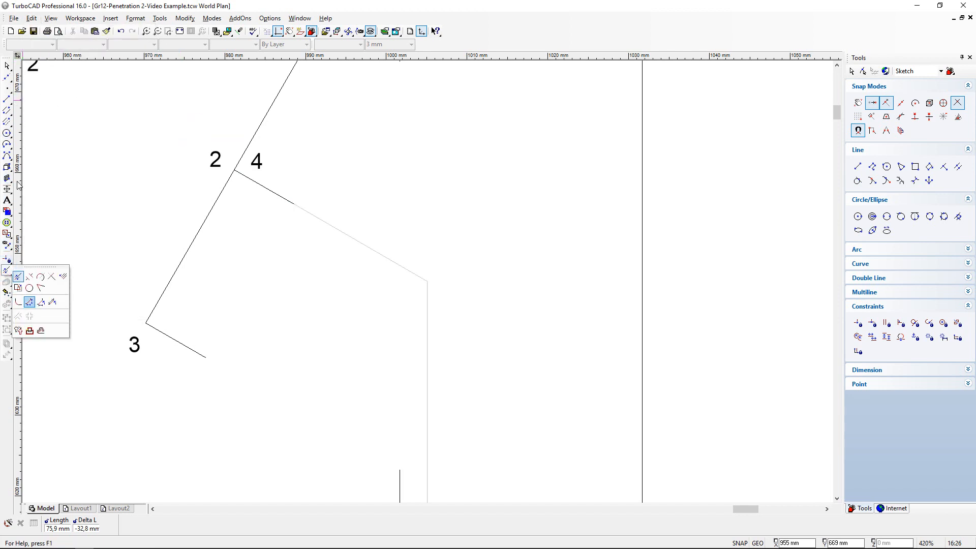
pyautogui.click(7, 88)
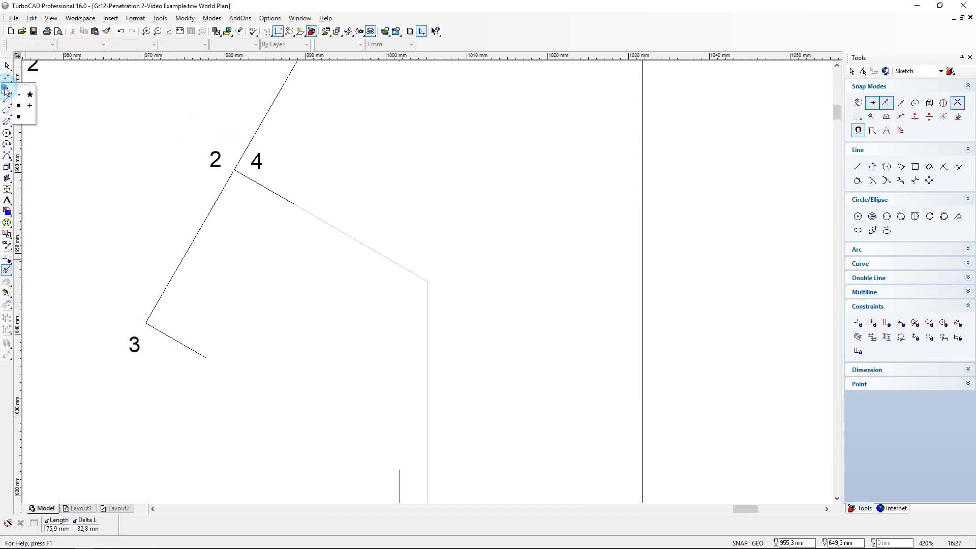
pyautogui.click(18, 118)
pyautogui.click(427, 281)
pyautogui.scroll(-2, 431, 288)
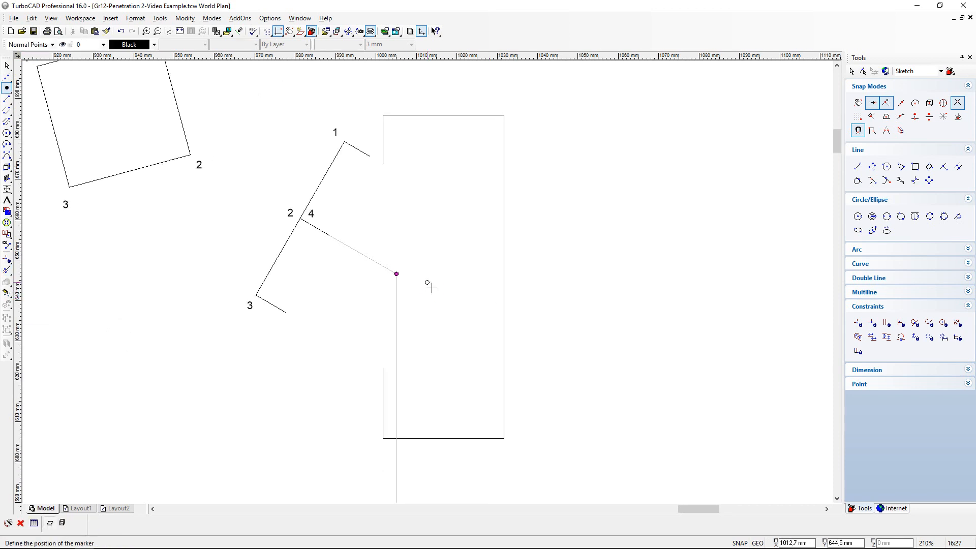
pyautogui.scroll(-2, 402, 279)
pyautogui.scroll(2, 427, 281)
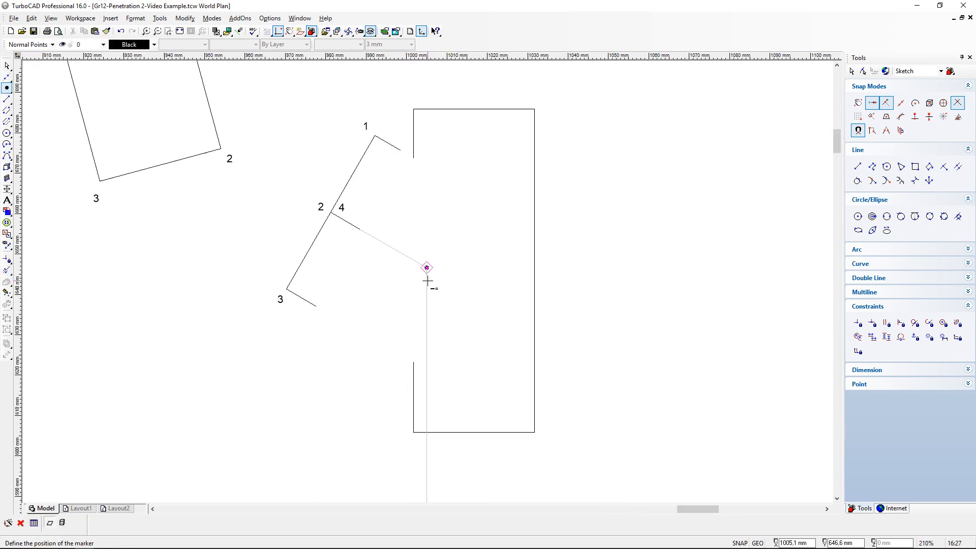
pyautogui.scroll(2, 418, 269)
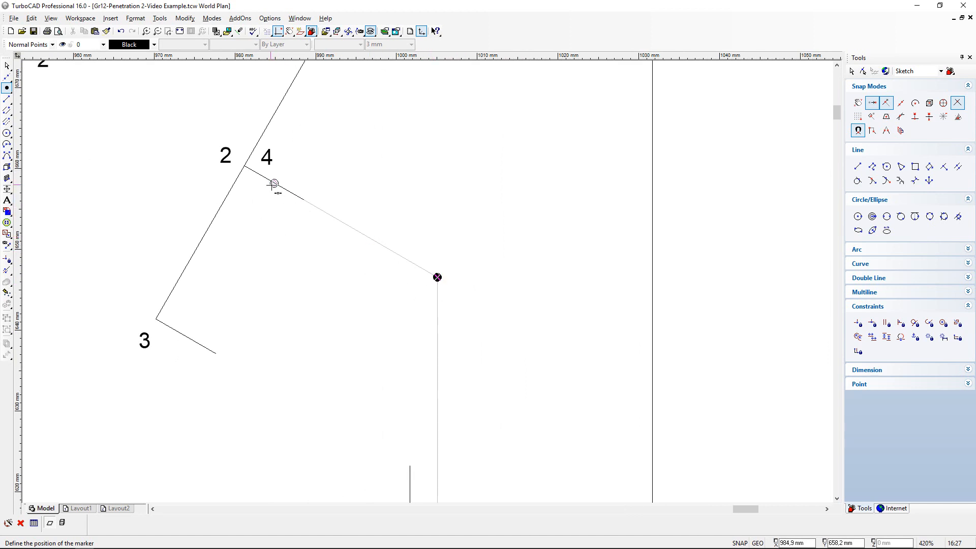
pyautogui.scroll(-4, 438, 363)
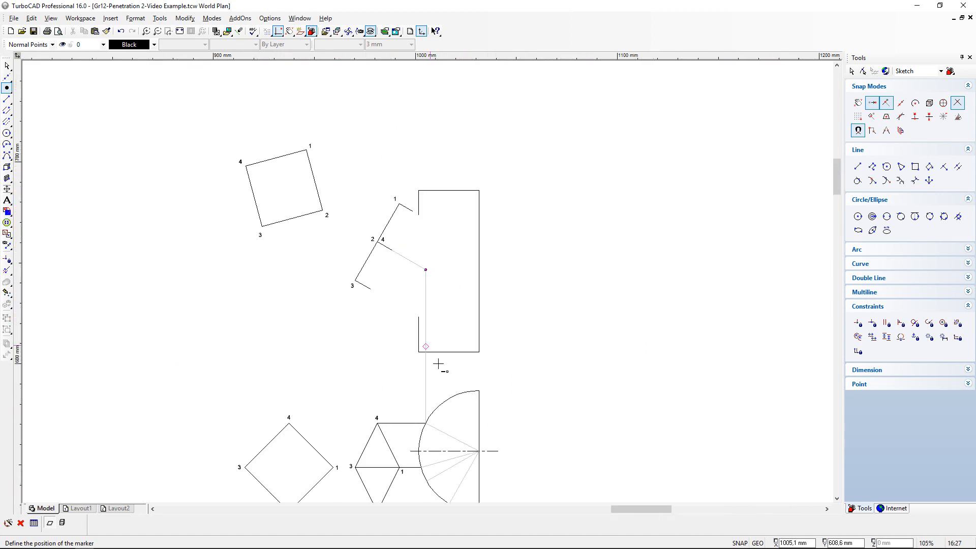
pyautogui.scroll(2, 426, 432)
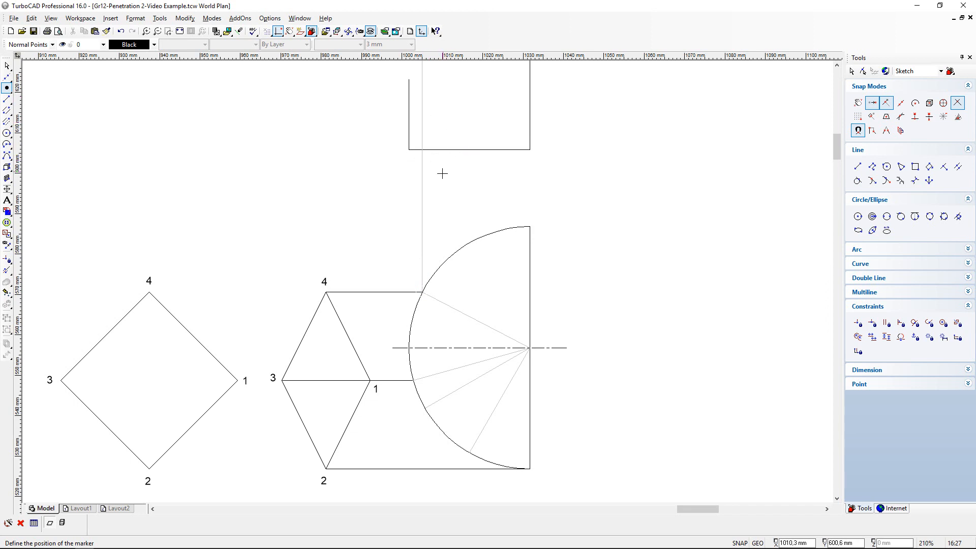
# - Copy the label 4 from the prism's slanted edge and place the copy just above the circle marker on the projection line
pyautogui.scroll(-1, 430, 123)
pyautogui.scroll(1, 429, 210)
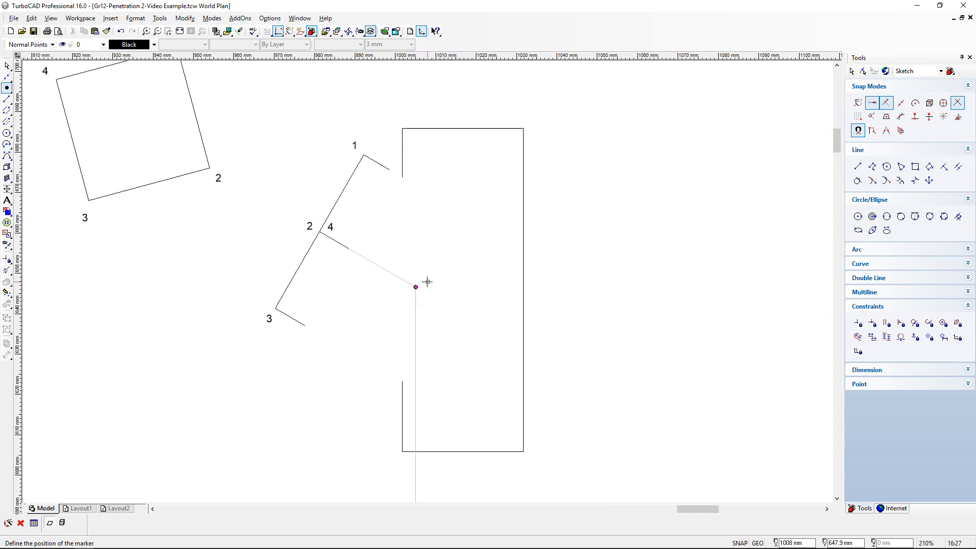
pyautogui.click(8, 66)
pyautogui.click(331, 227)
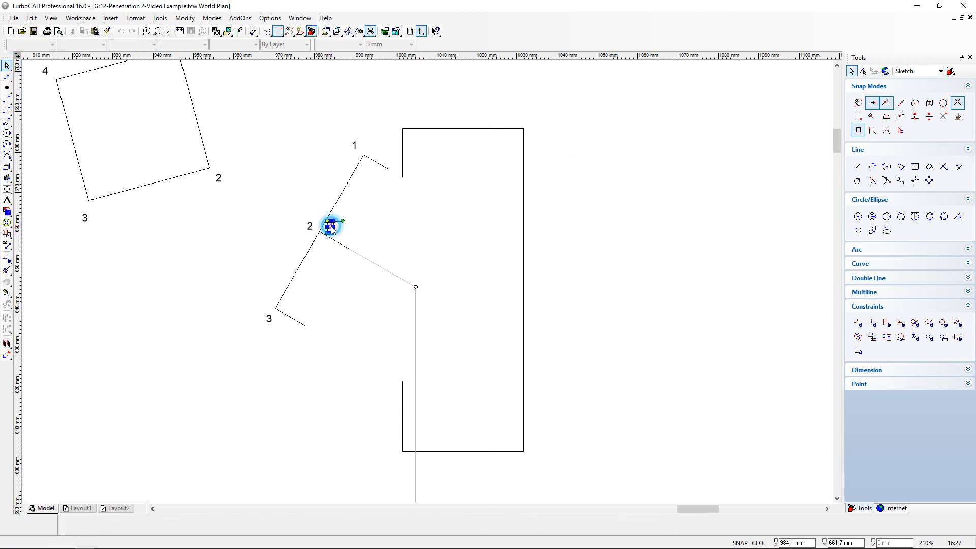
pyautogui.click(96, 32)
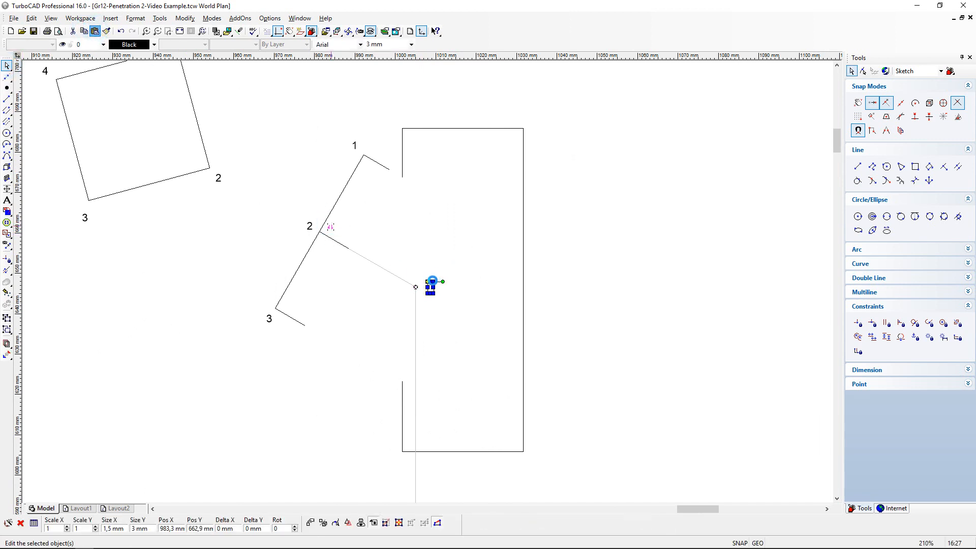
pyautogui.click(428, 282)
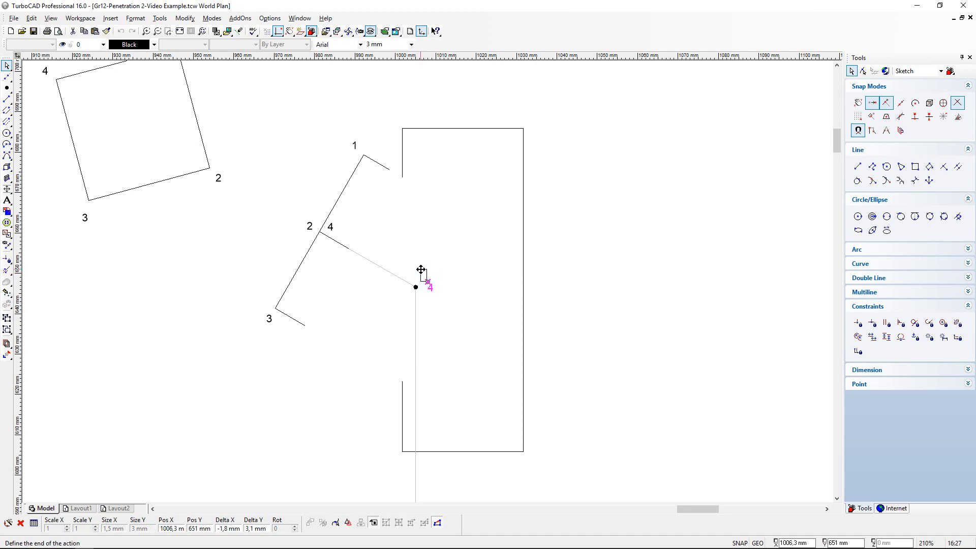
pyautogui.click(420, 269)
pyautogui.click(315, 356)
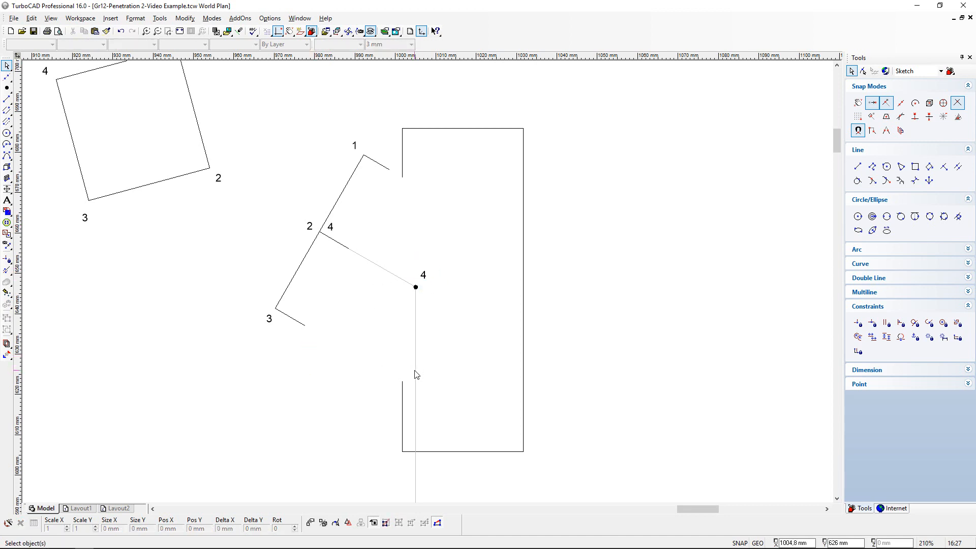
# - Draw a vertical projection line from where the 3/1 edge meets the half circle in the top view up into the front view's rectangle
pyautogui.scroll(-1, 415, 372)
pyautogui.scroll(1, 439, 425)
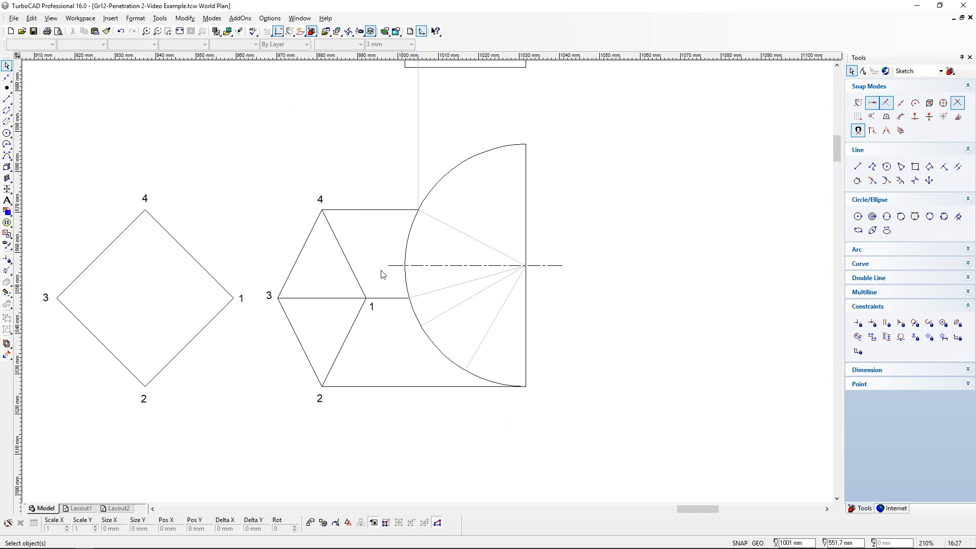
pyautogui.click(7, 99)
pyautogui.click(409, 298)
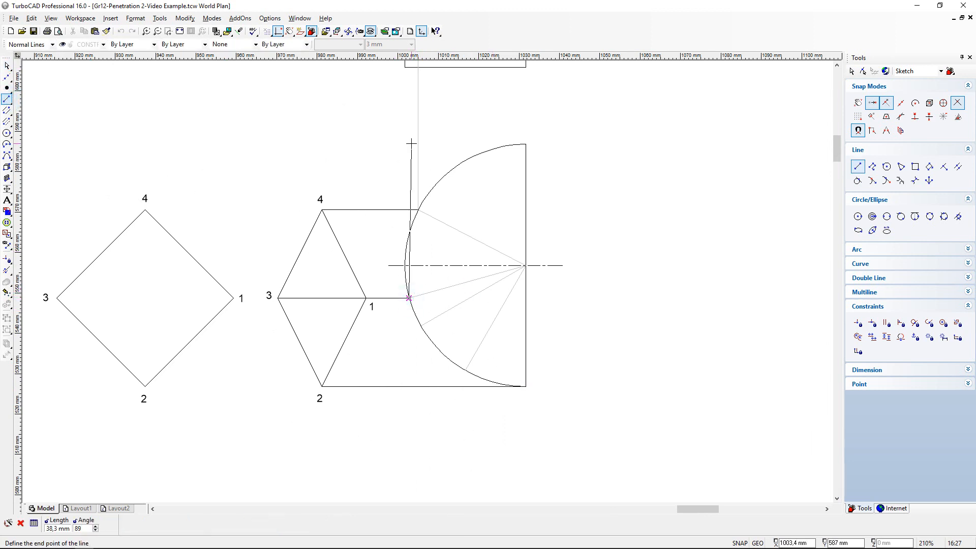
pyautogui.scroll(-1, 411, 144)
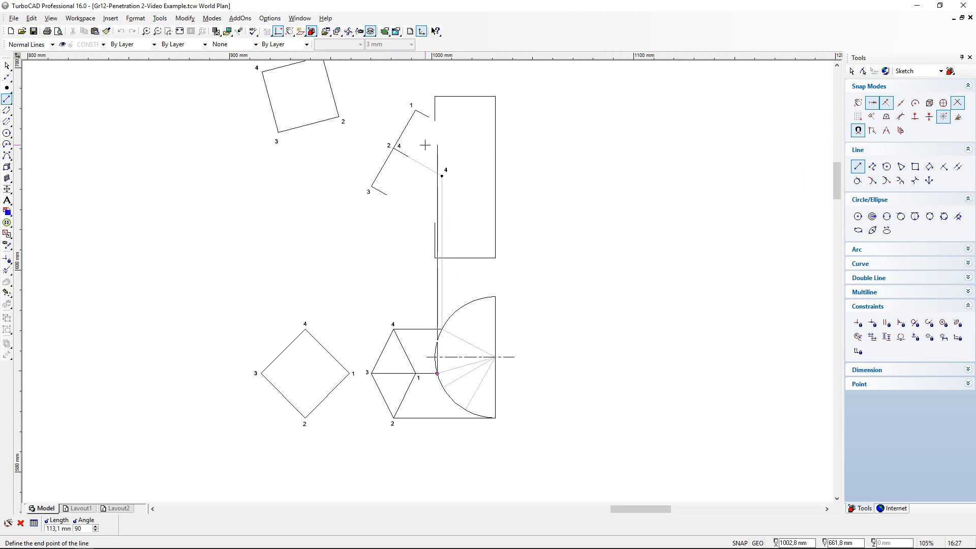
pyautogui.click(440, 104)
# - Add an oblique construction line through the short edge at point 1 and draw a line along it to the new vertical projection line
pyautogui.scroll(2, 434, 277)
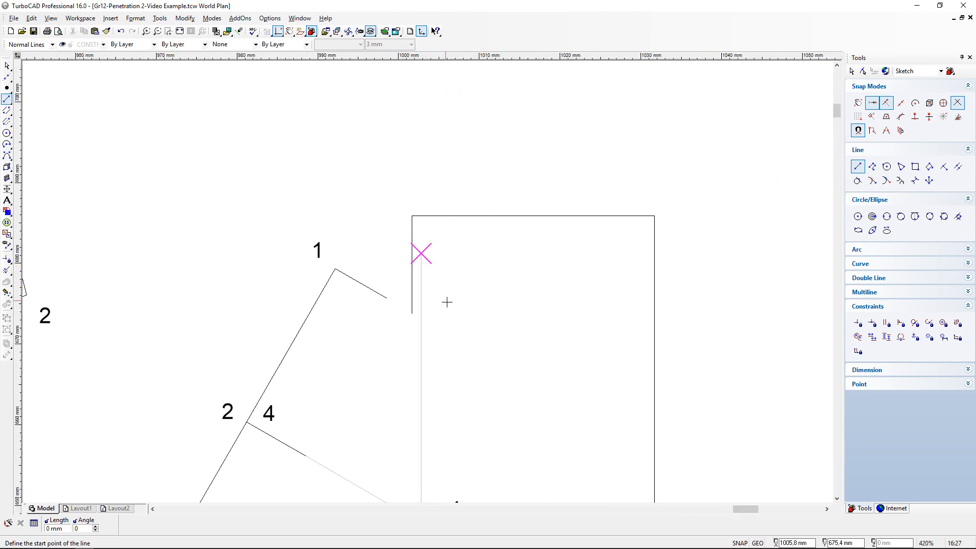
pyautogui.click(7, 76)
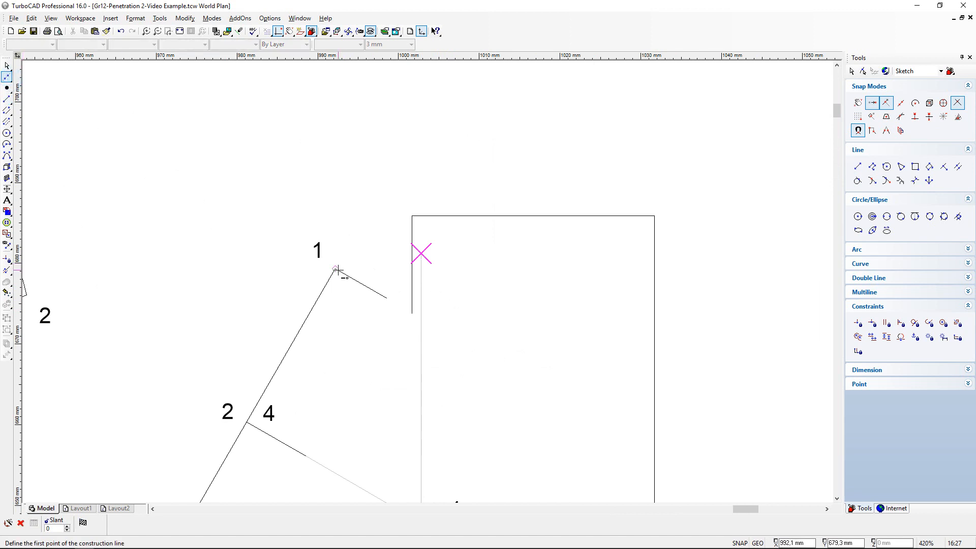
pyautogui.click(335, 269)
pyautogui.click(388, 300)
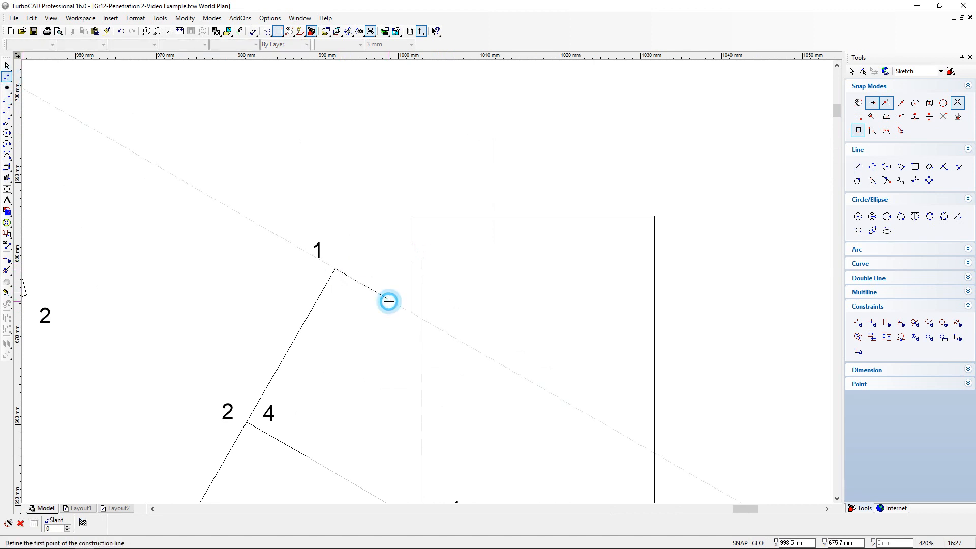
pyautogui.click(6, 98)
pyautogui.click(386, 298)
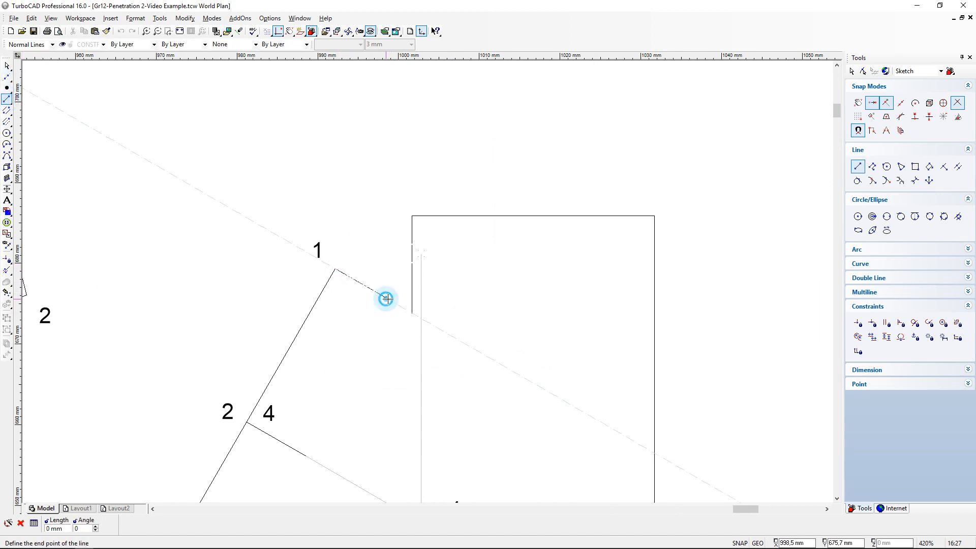
pyautogui.click(421, 318)
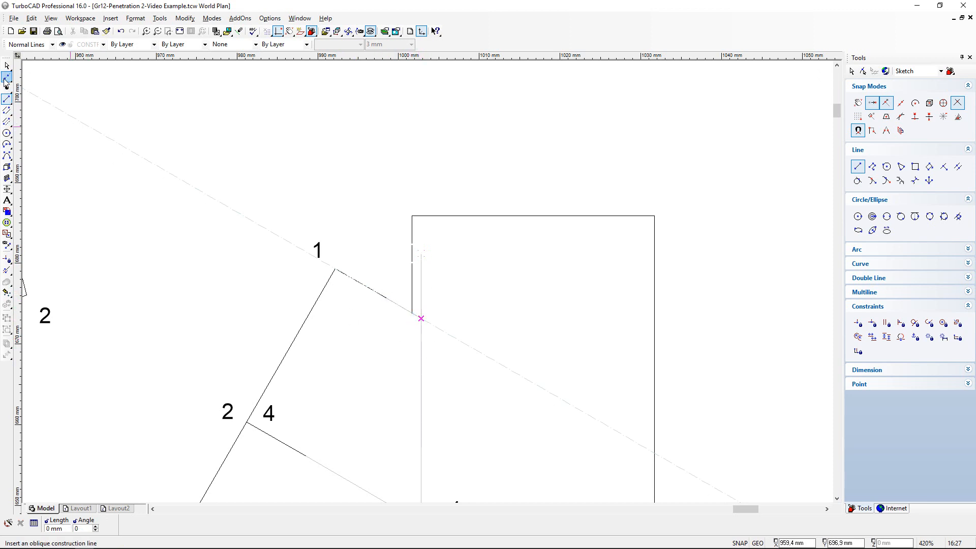
# - Shorten the new vertical projection line to its intersection with the line from point 1 and place a circle marker there
pyautogui.click(6, 269)
pyautogui.click(421, 265)
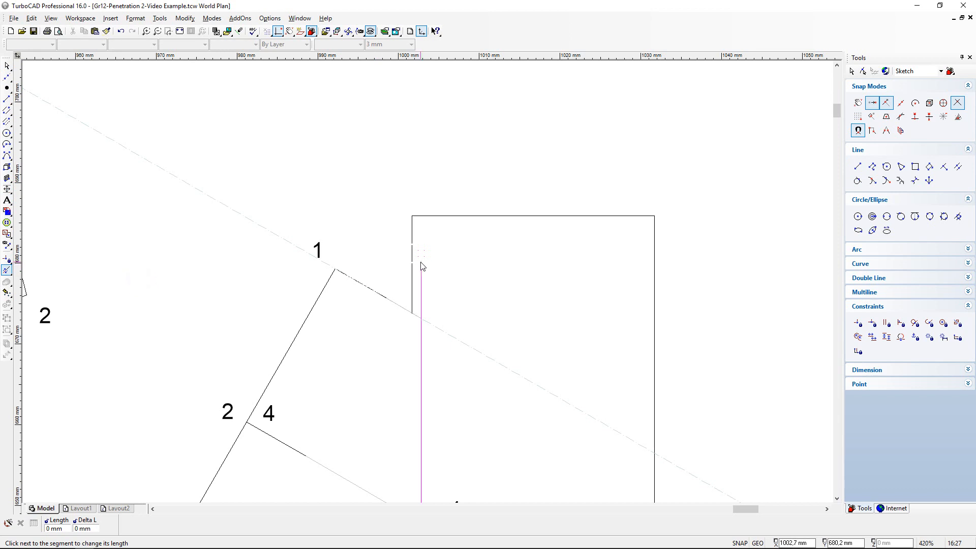
pyautogui.click(424, 320)
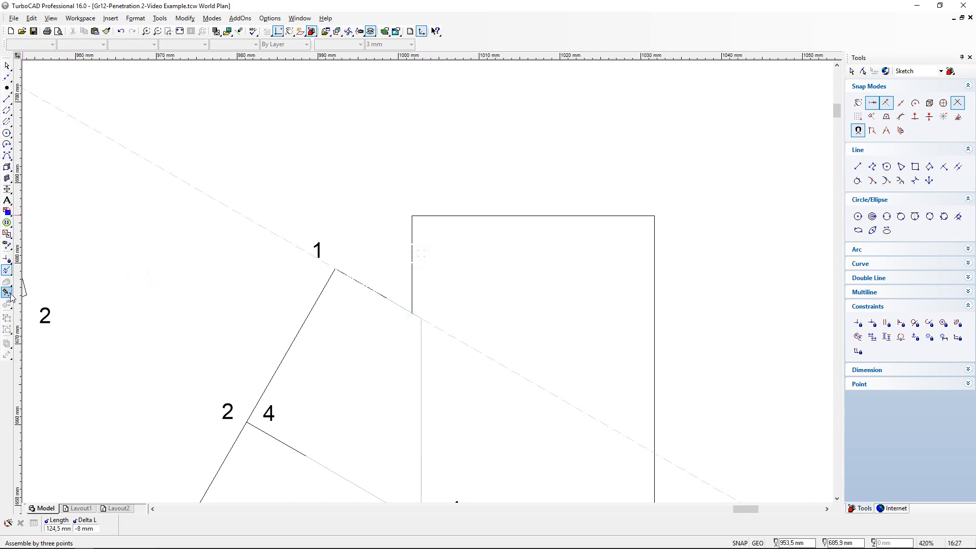
pyautogui.click(7, 87)
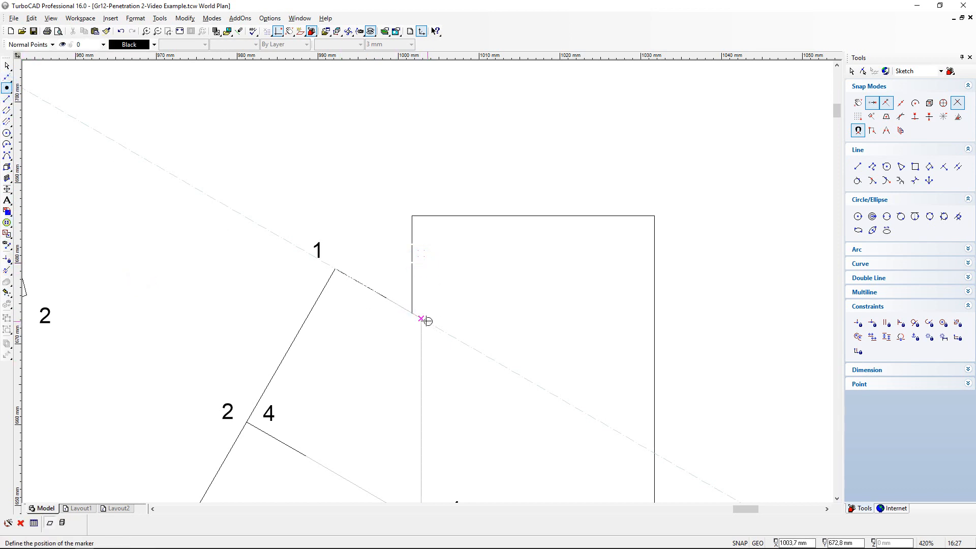
pyautogui.click(420, 318)
# - Copy the label 1 from the prism's slanted edge and place the copy just above the new circle marker
pyautogui.scroll(-2, 453, 398)
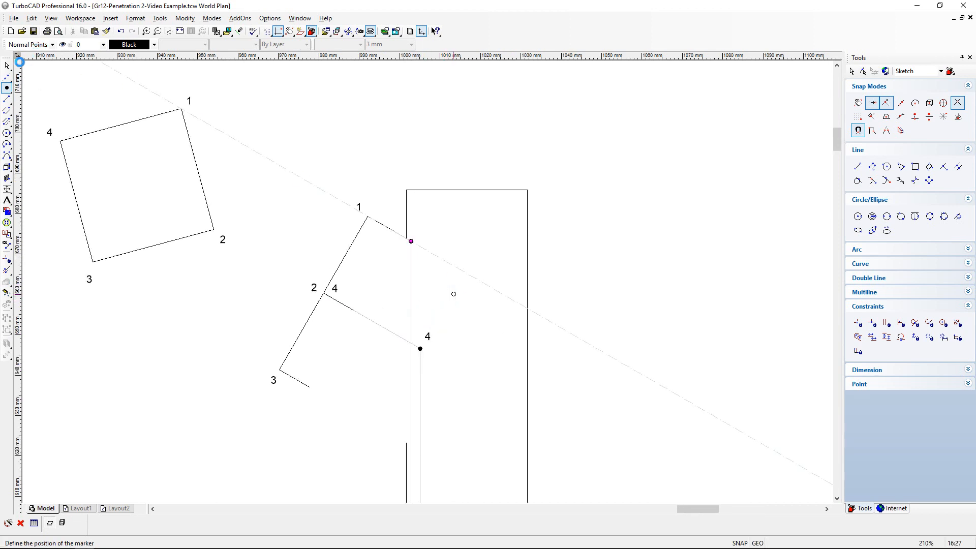
pyautogui.click(6, 65)
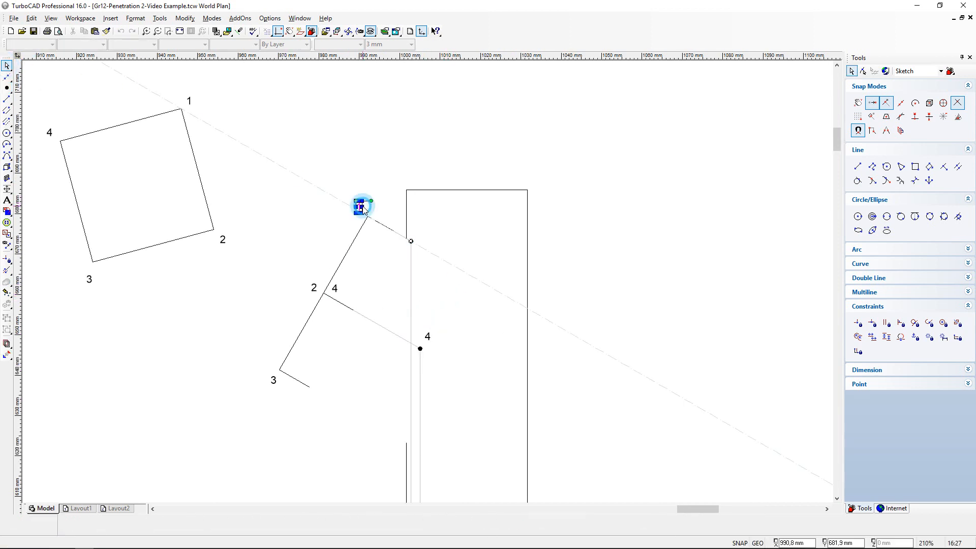
pyautogui.click(84, 29)
pyautogui.click(92, 30)
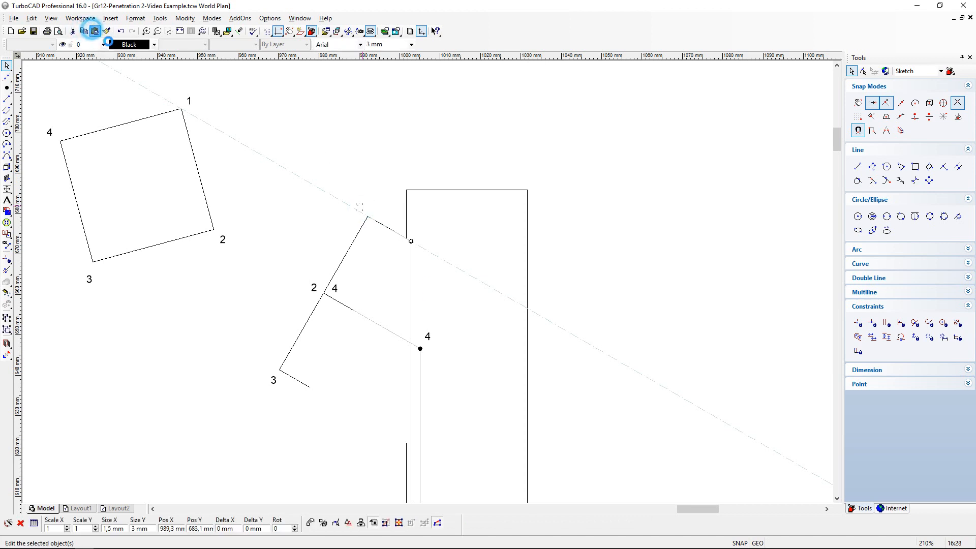
pyautogui.click(427, 281)
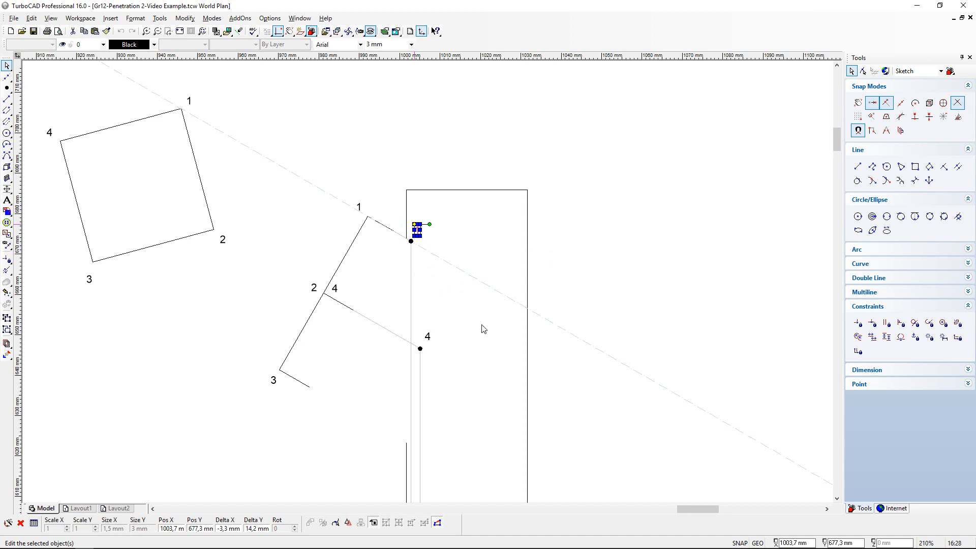
pyautogui.click(443, 262)
# - Clear the oblique construction line through point 1
pyautogui.click(32, 19)
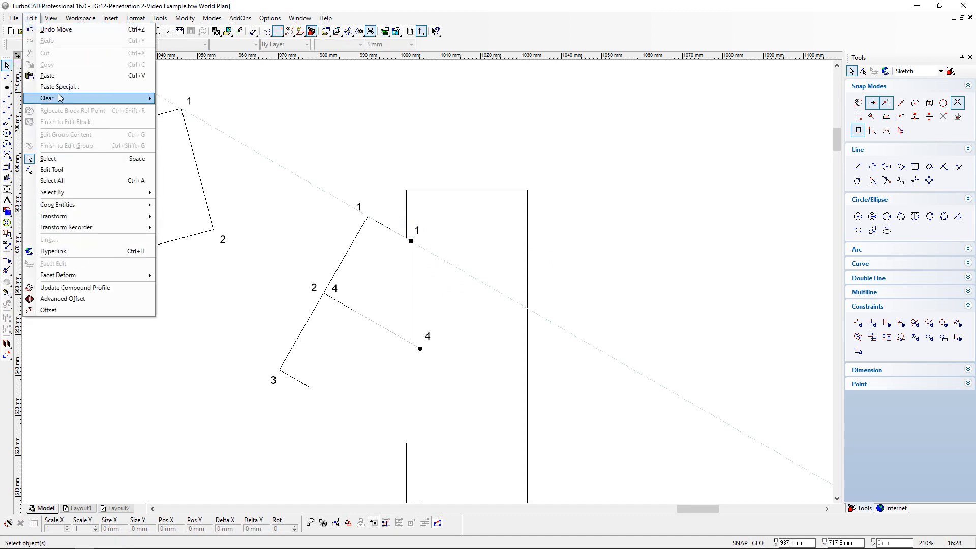
pyautogui.moveTo(61, 99)
pyautogui.click(183, 131)
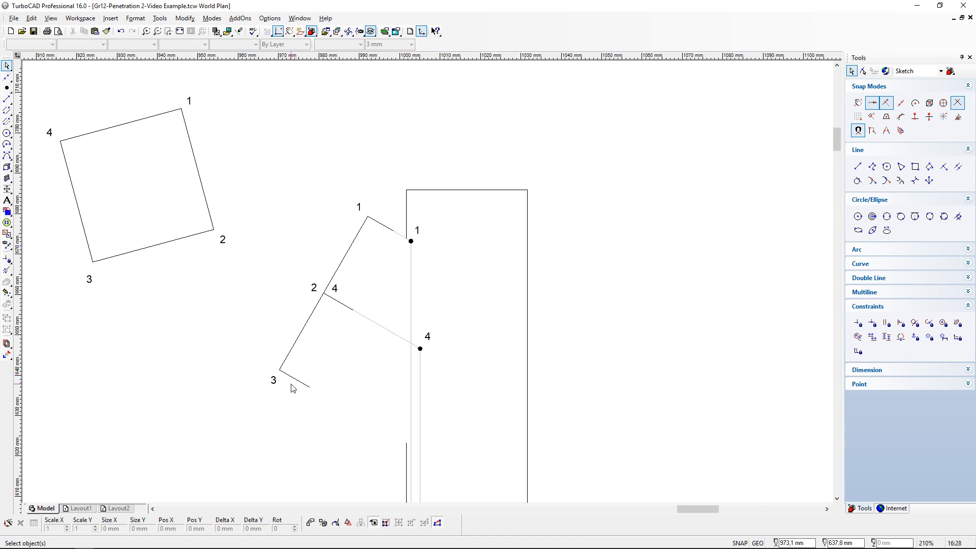
# - Add an oblique construction line through both ends of the short edge at point 3 in the front view
pyautogui.scroll(-1, 359, 419)
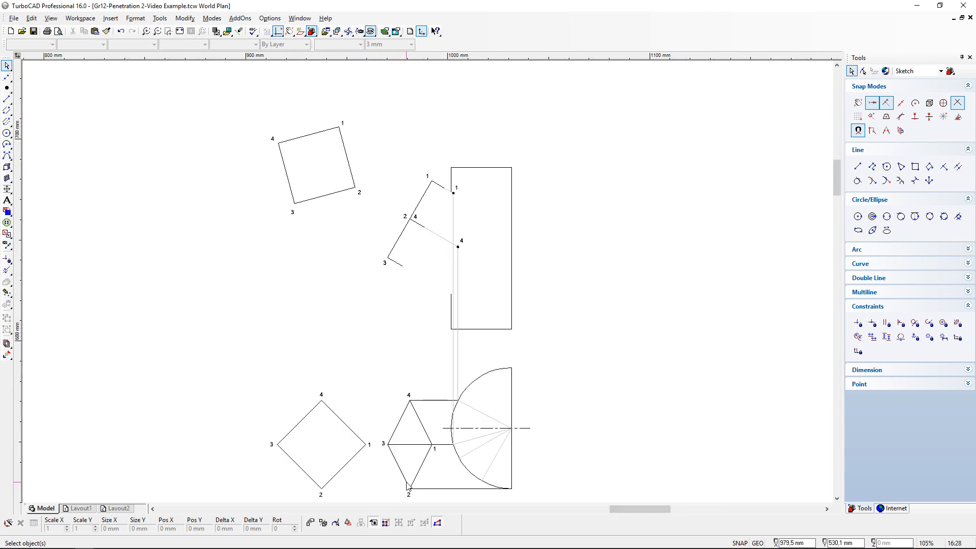
pyautogui.scroll(1, 408, 486)
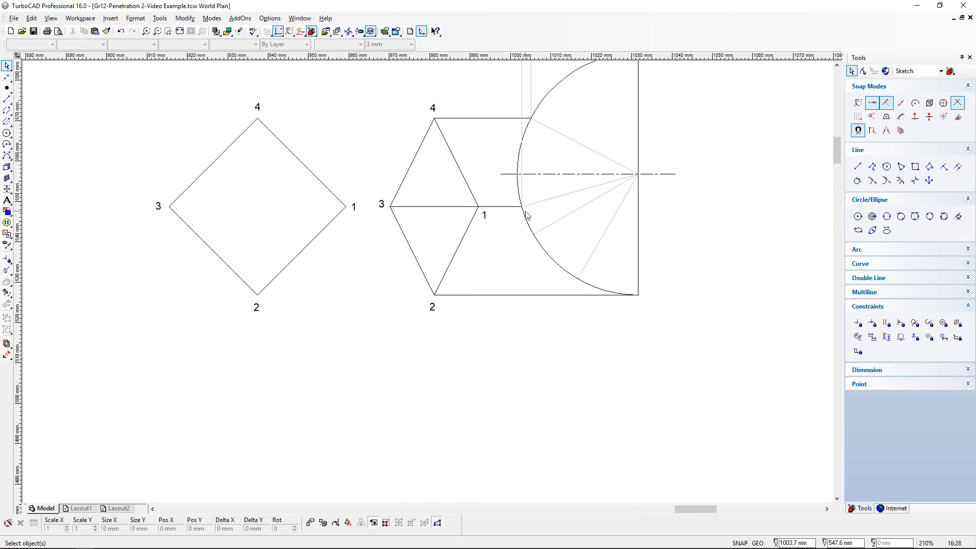
pyautogui.scroll(-1, 526, 189)
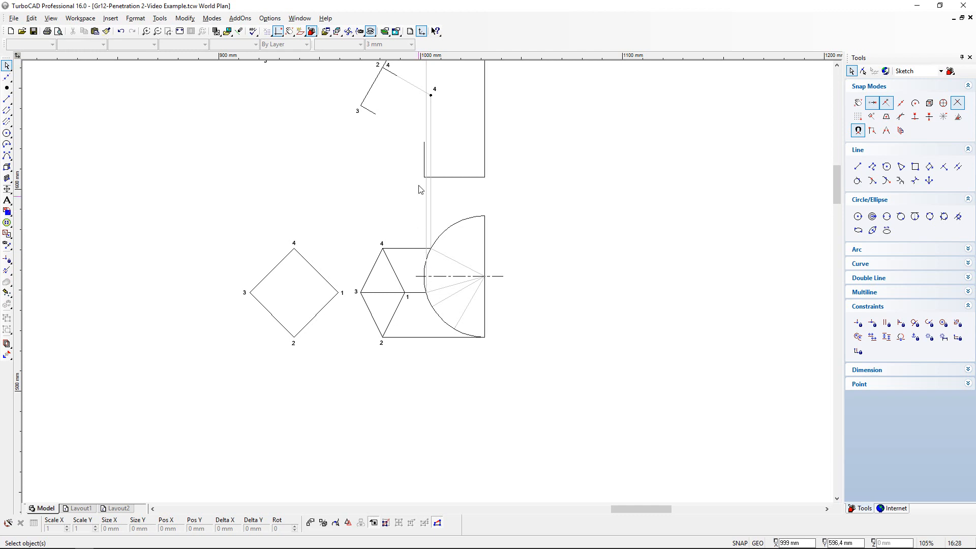
pyautogui.scroll(1, 434, 88)
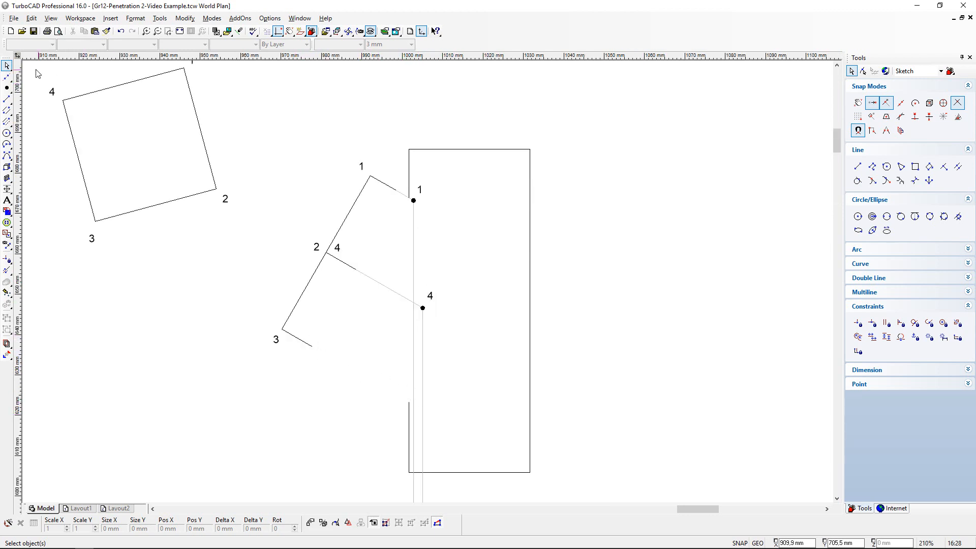
pyautogui.moveTo(7, 76); pyautogui.dragTo(18, 84)
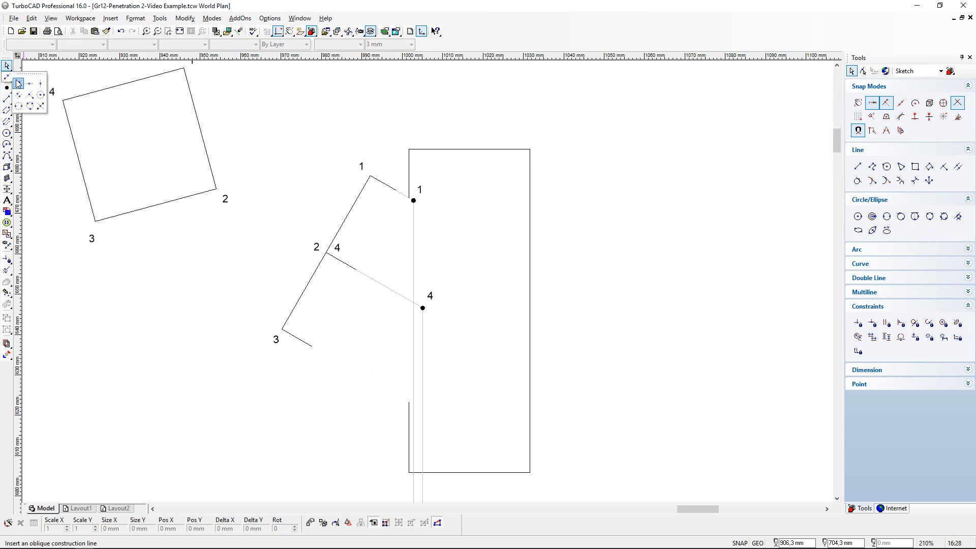
pyautogui.click(18, 84)
pyautogui.click(283, 329)
pyautogui.click(311, 346)
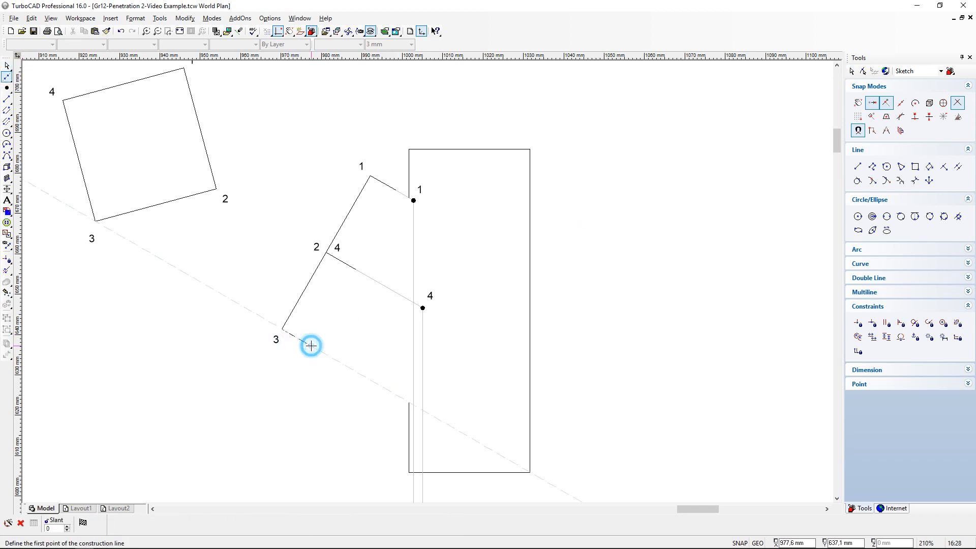
# - Draw a line along the construction line from the free end of the short edge at point 3 to point 1's vertical projection line
pyautogui.click(6, 100)
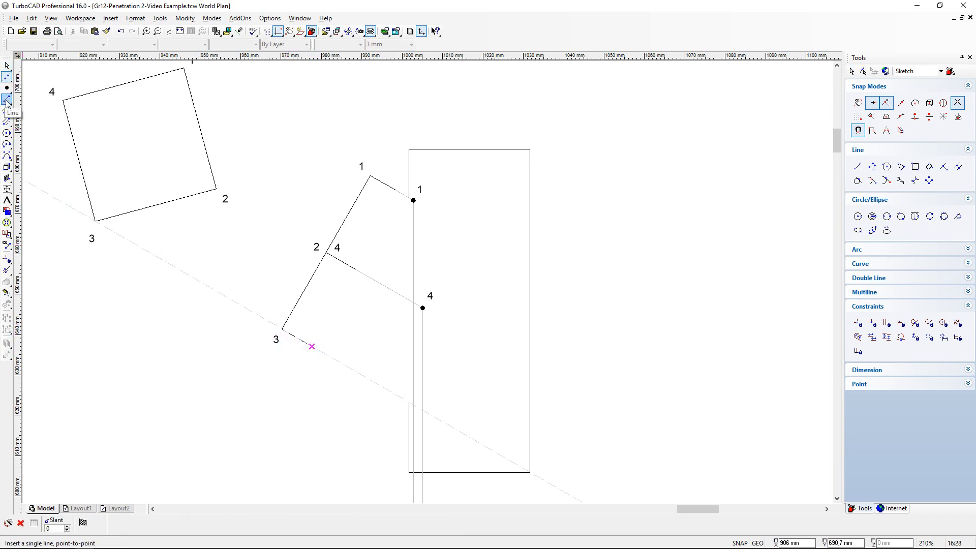
pyautogui.click(311, 345)
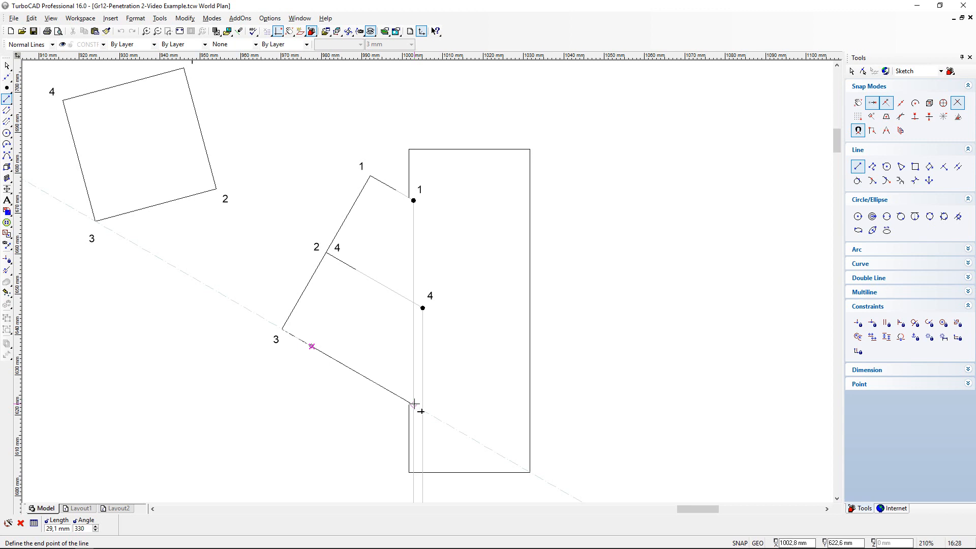
pyautogui.scroll(4, 414, 404)
pyautogui.click(424, 286)
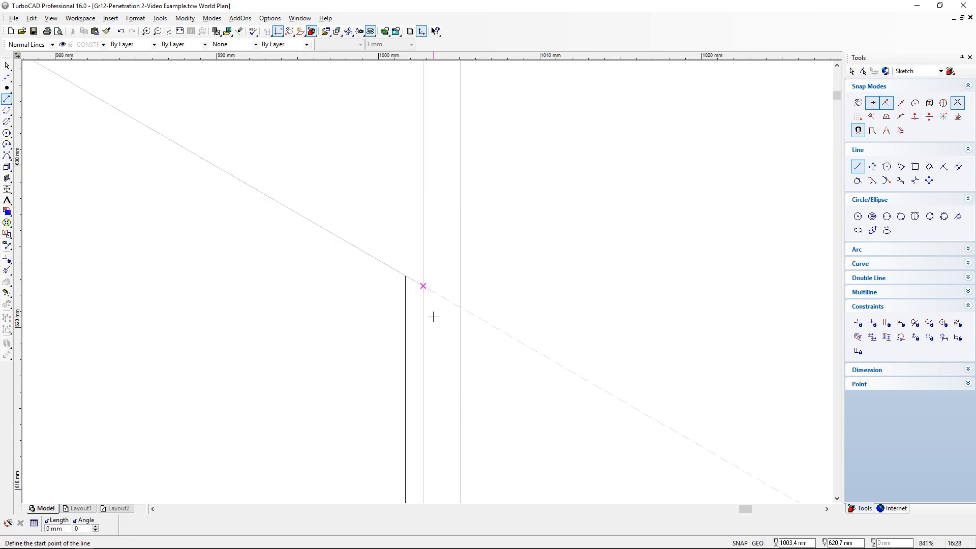
# - Place a circle marker where point 3's slanted line meets the first vertical projection line, and clear all construction lines
pyautogui.scroll(-4, 433, 317)
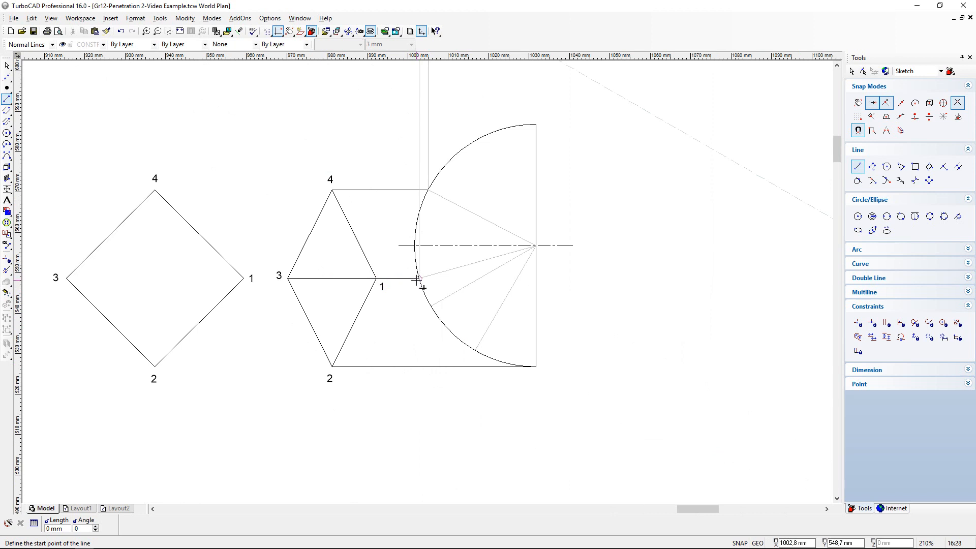
pyautogui.moveTo(837, 158); pyautogui.dragTo(838, 135)
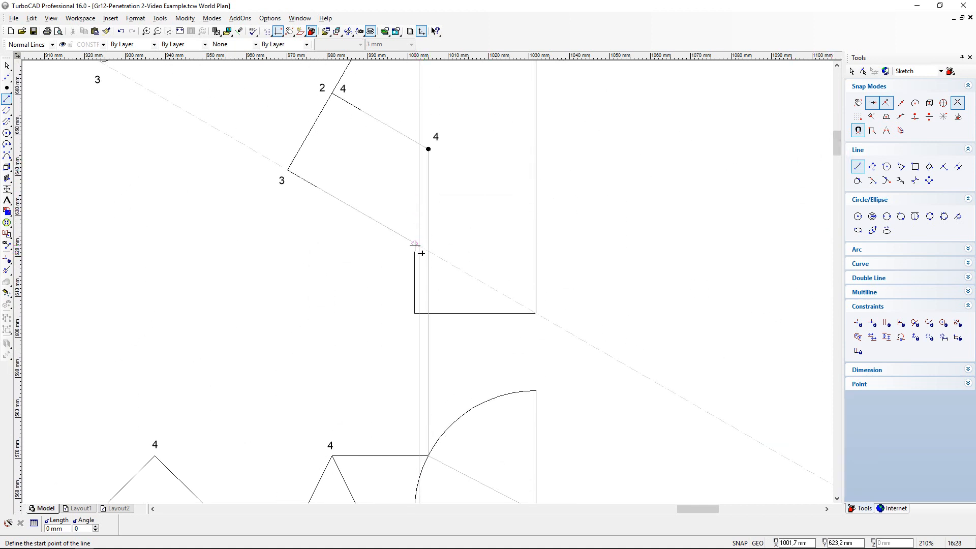
pyautogui.scroll(2, 418, 246)
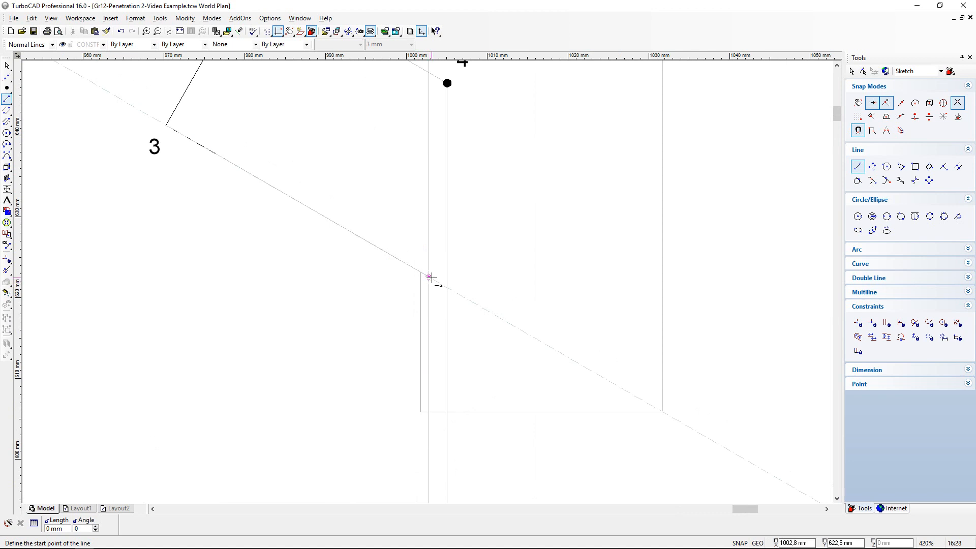
pyautogui.click(6, 87)
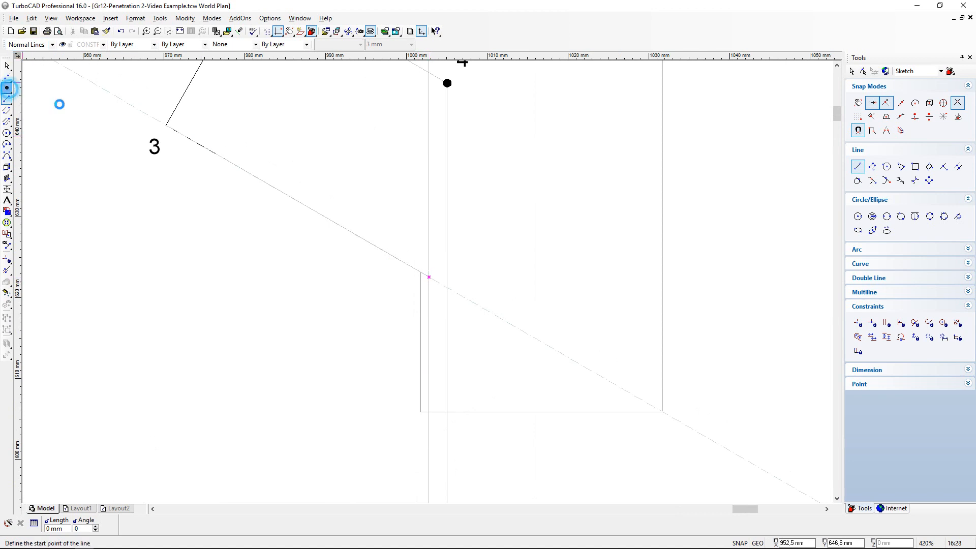
pyautogui.click(428, 277)
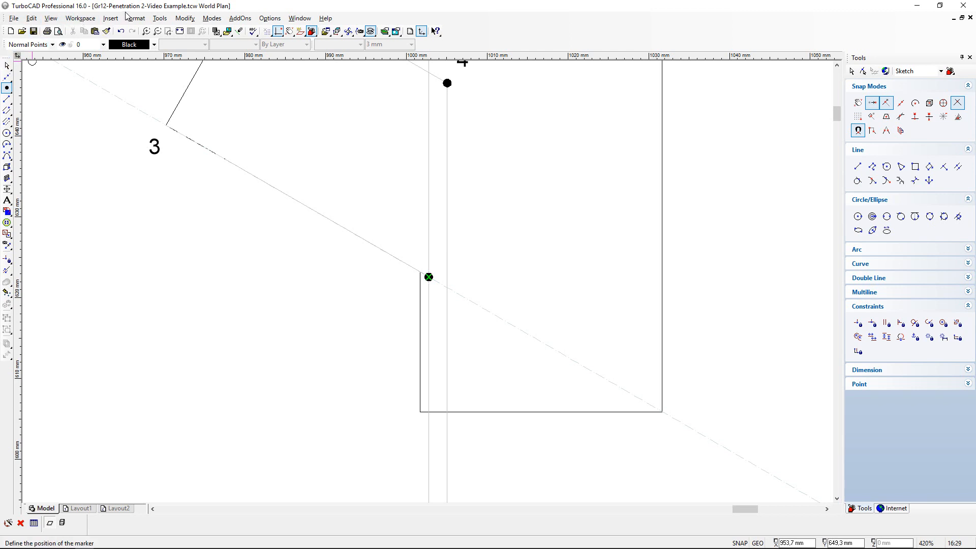
pyautogui.click(31, 19)
pyautogui.moveTo(46, 98)
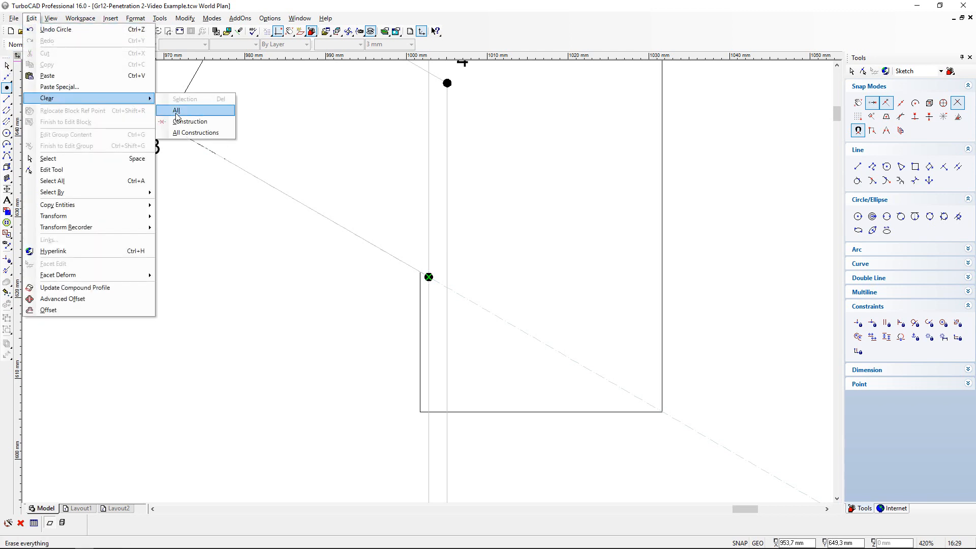
pyautogui.click(175, 132)
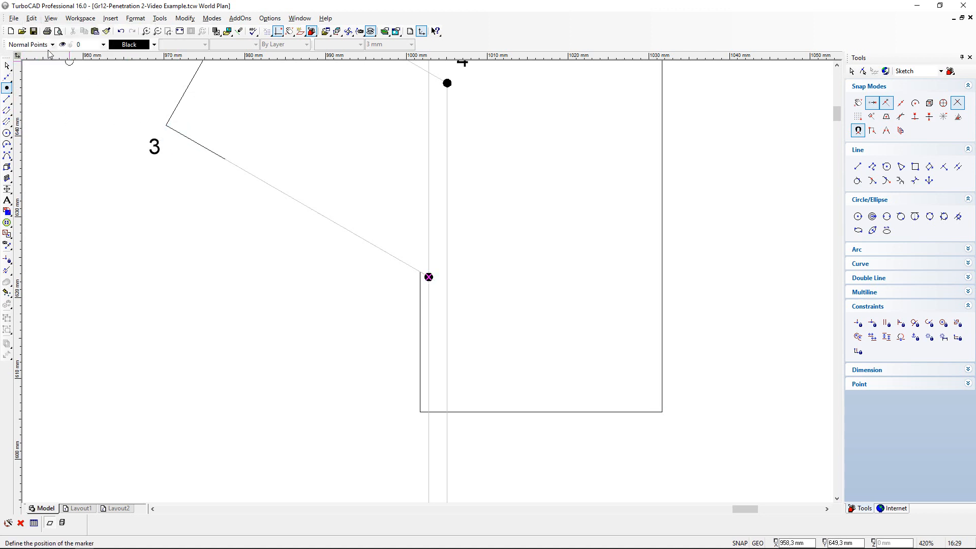
# - Copy the label 3 from the prism's slanted end and place the copy without snapping just below and beside the new circle marker
pyautogui.click(8, 67)
pyautogui.click(153, 147)
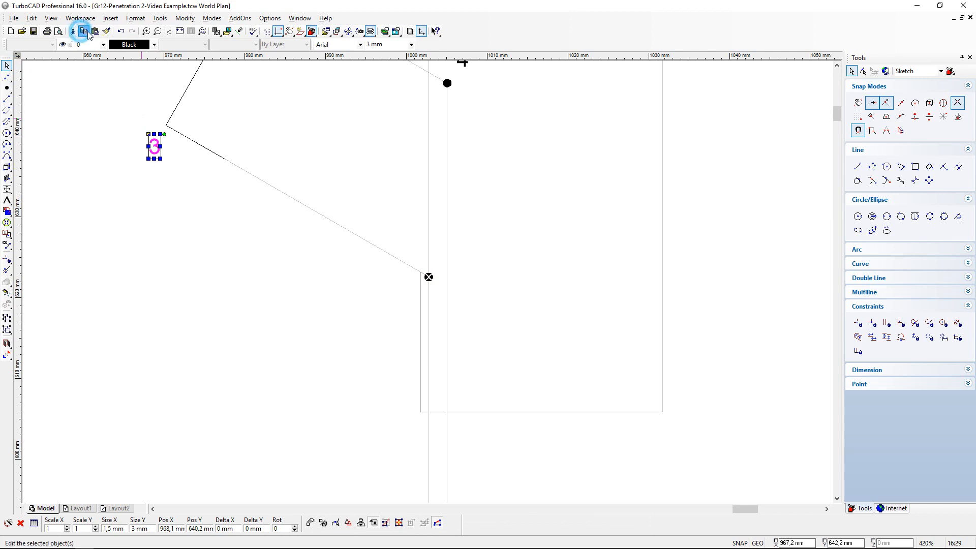
pyautogui.click(73, 31)
pyautogui.click(94, 31)
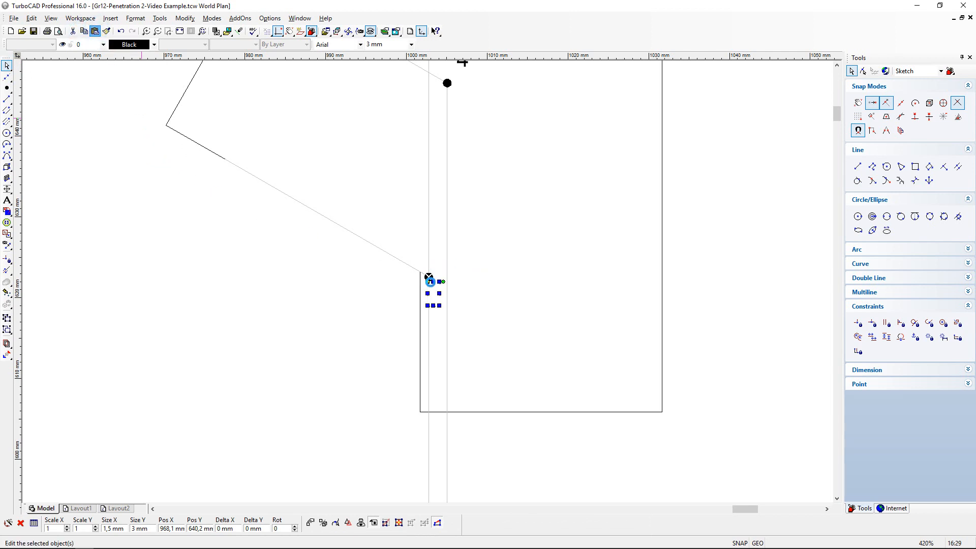
pyautogui.click(428, 282)
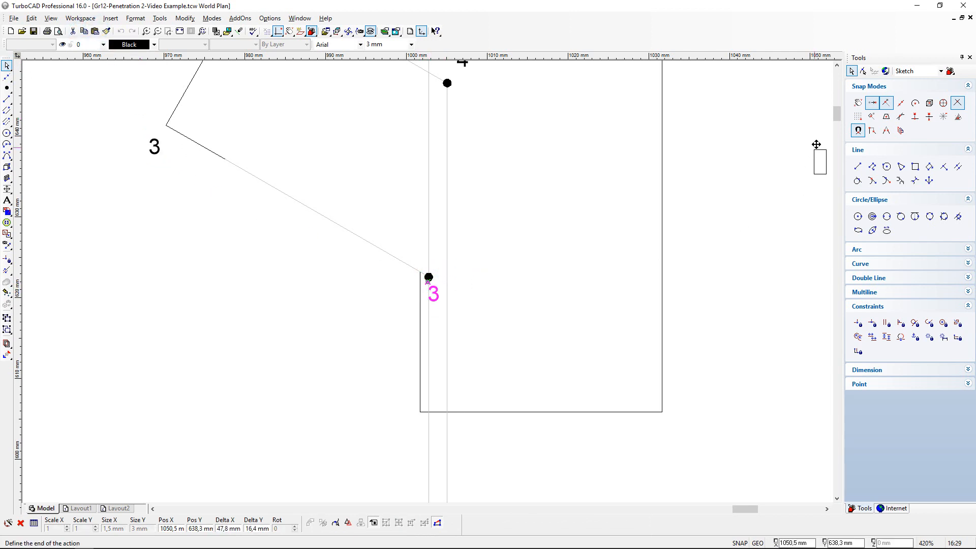
pyautogui.click(857, 102)
pyautogui.click(432, 284)
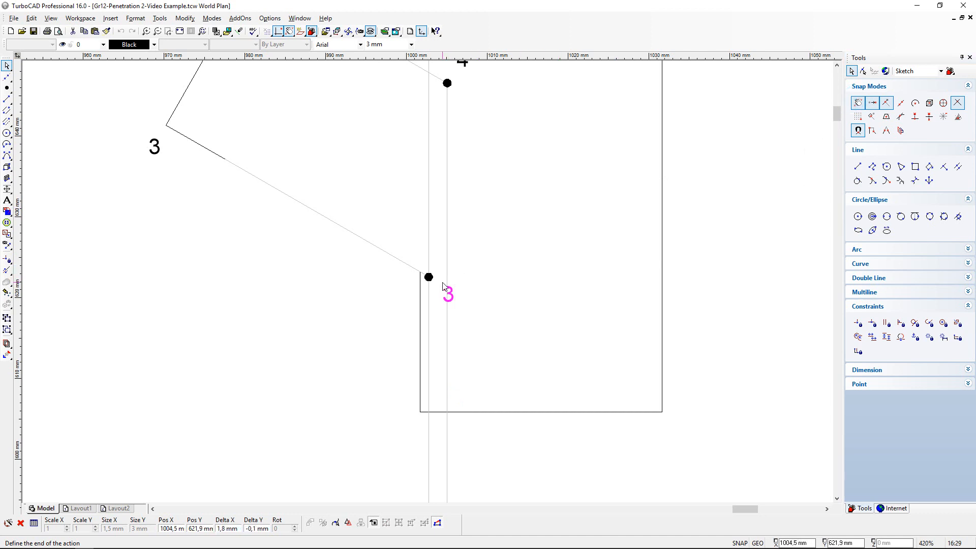
# - Check where the edge from point 2 meets the half cylinder's flat side in the top view
pyautogui.scroll(-2, 384, 237)
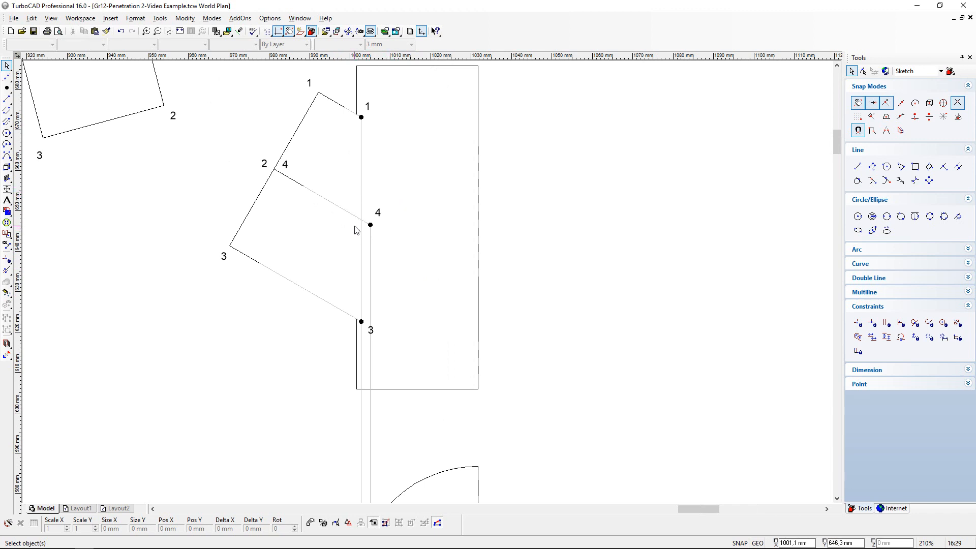
pyautogui.scroll(-2, 356, 231)
pyautogui.scroll(2, 387, 472)
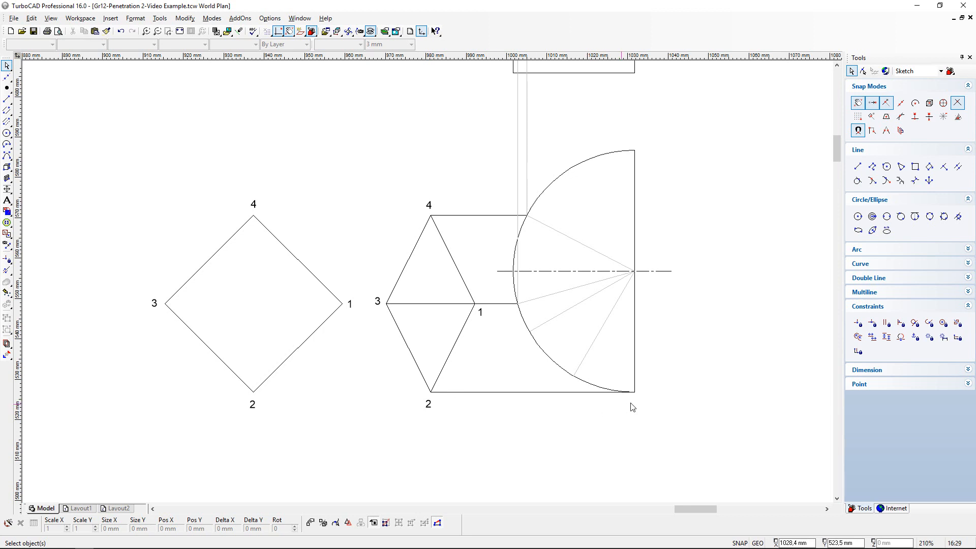
pyautogui.click(634, 224)
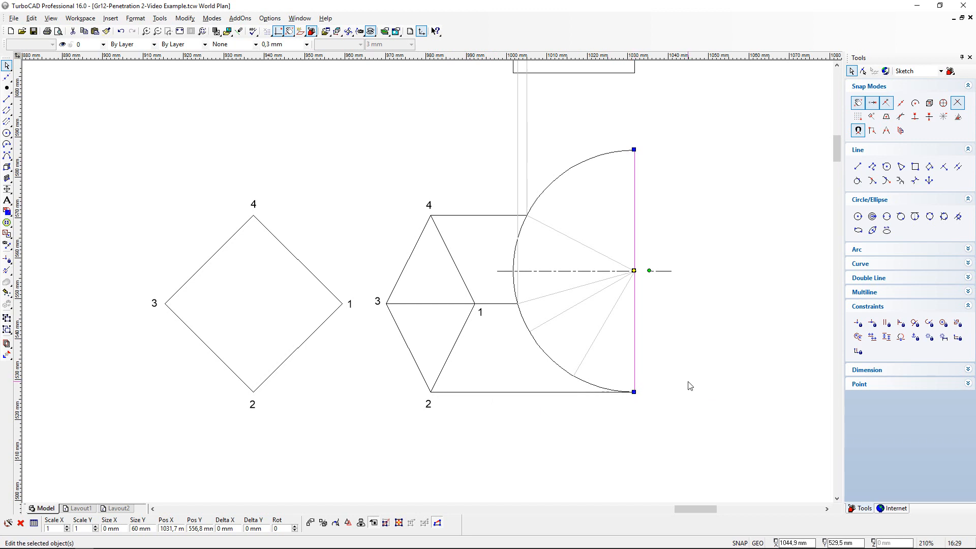
pyautogui.click(775, 201)
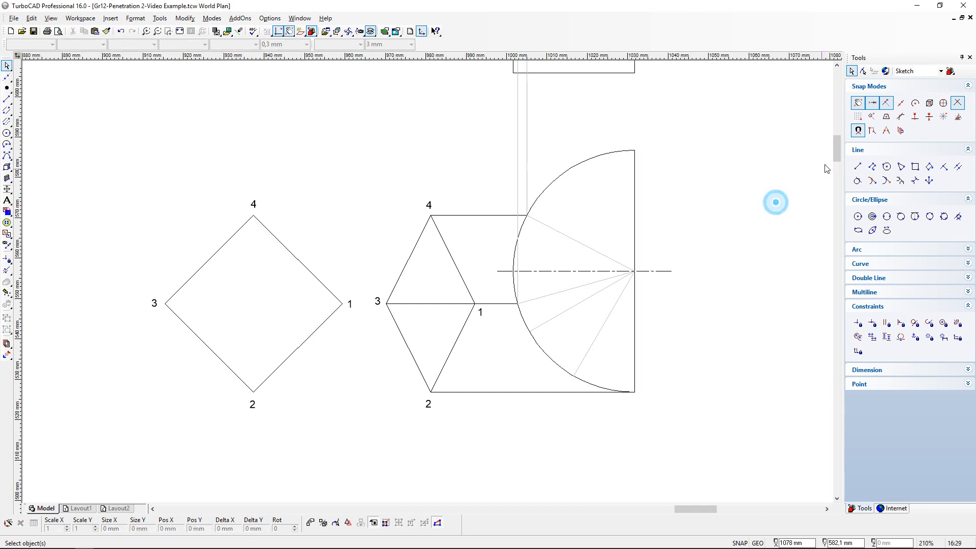
# - Add an oblique construction line from the prism corner labelled 2 and 4 through the point 4 marker in the front view, with snapping enabled
pyautogui.moveTo(835, 156)
pyautogui.mouseDown()
pyautogui.moveTo(842, 135)
pyautogui.moveTo(845, 151)
pyautogui.moveTo(836, 137)
pyautogui.mouseUp()
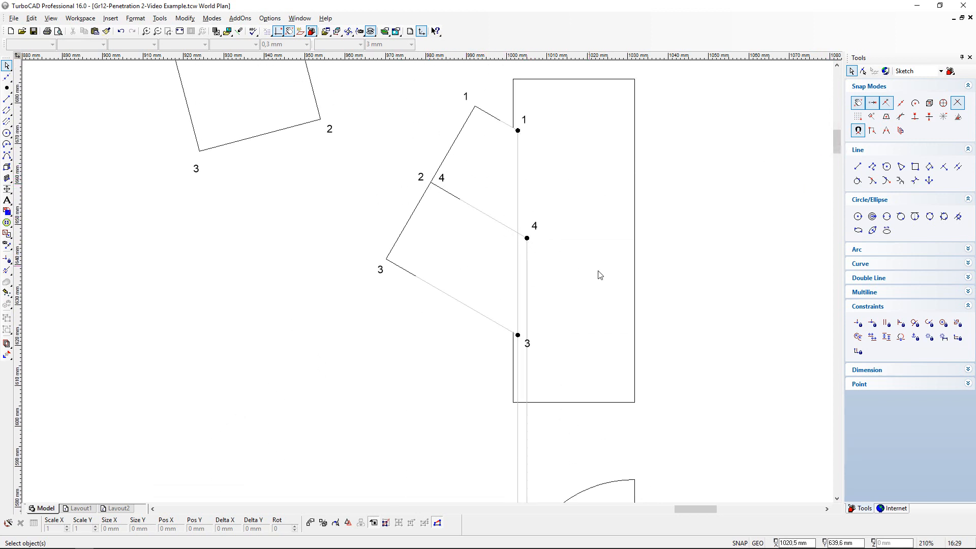
pyautogui.click(8, 79)
pyautogui.click(19, 86)
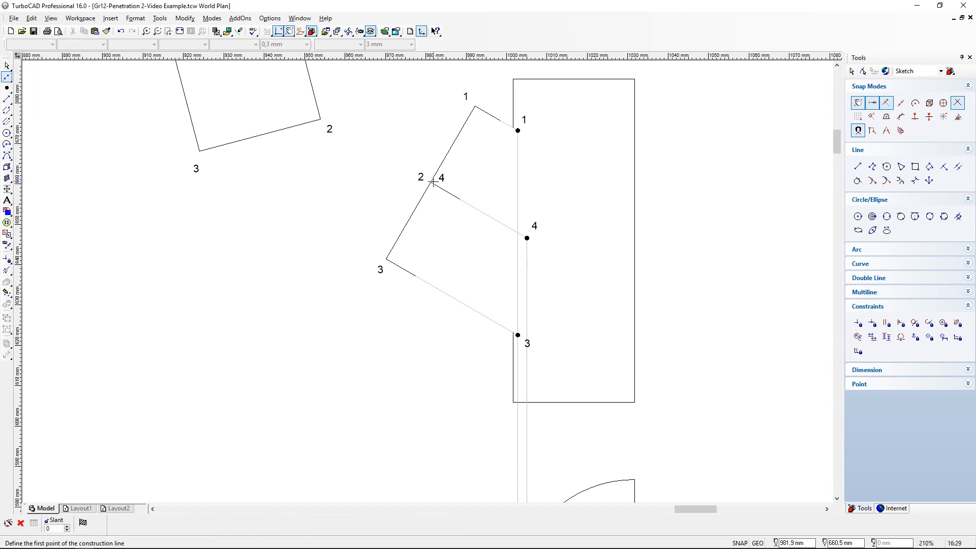
pyautogui.click(857, 103)
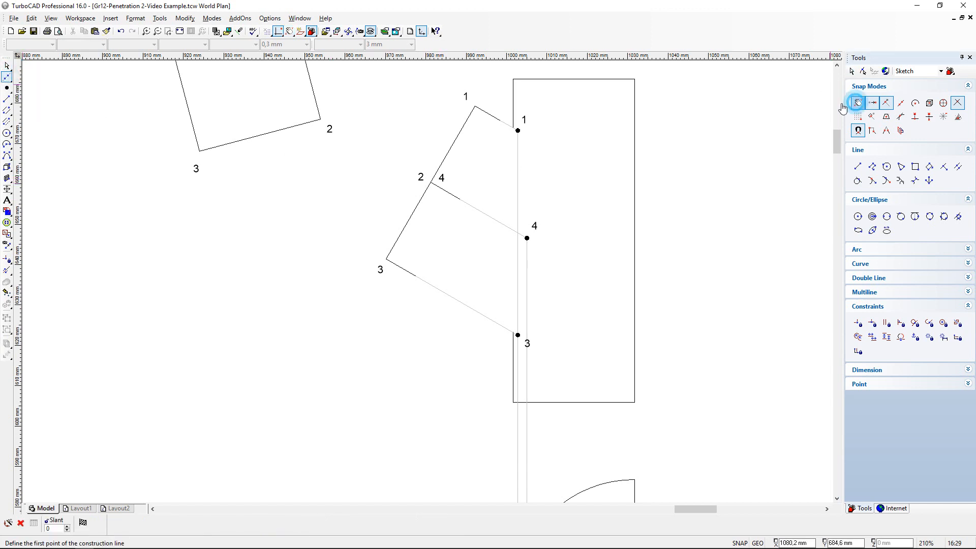
pyautogui.click(431, 182)
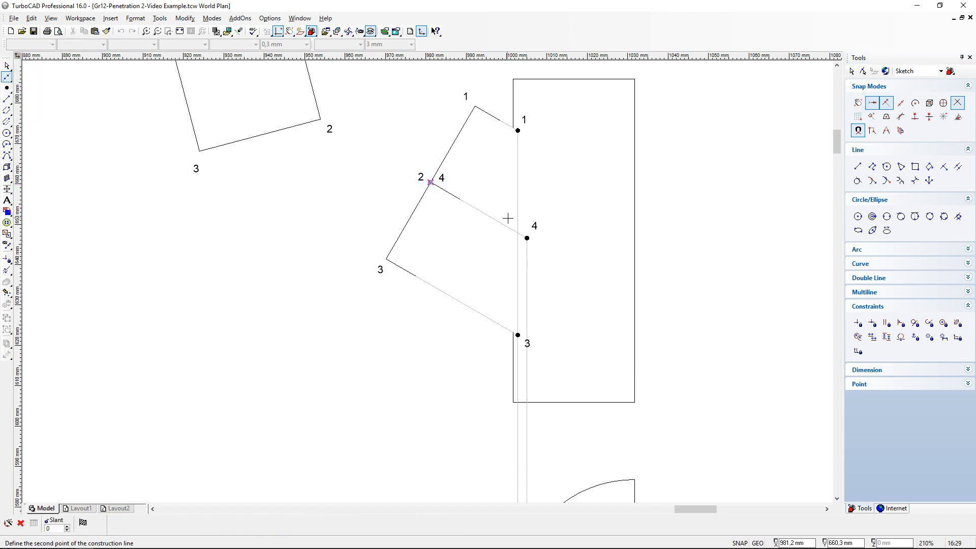
pyautogui.click(527, 239)
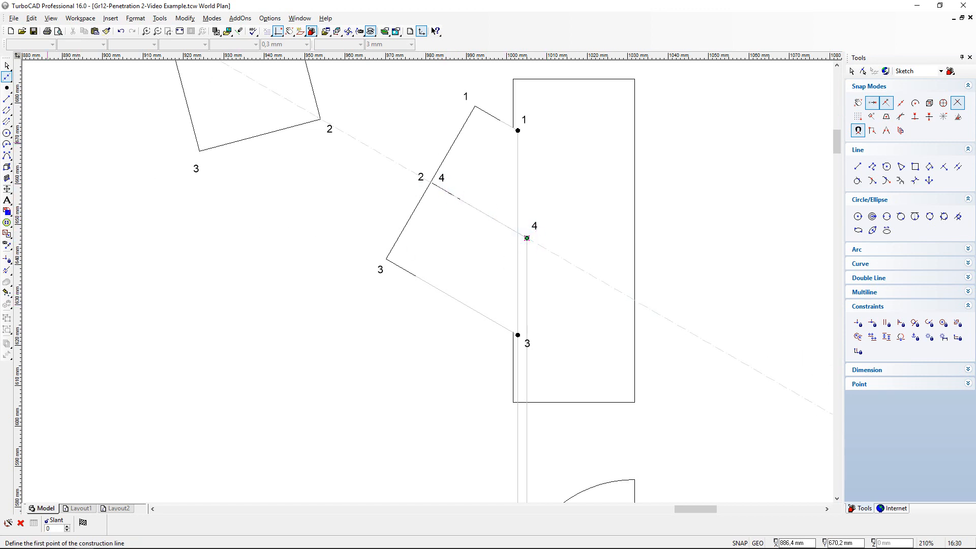
# - Draw a line along the construction line from the point 4 marker to the half cylinder's far vertical edge, and clear all construction lines
pyautogui.click(7, 98)
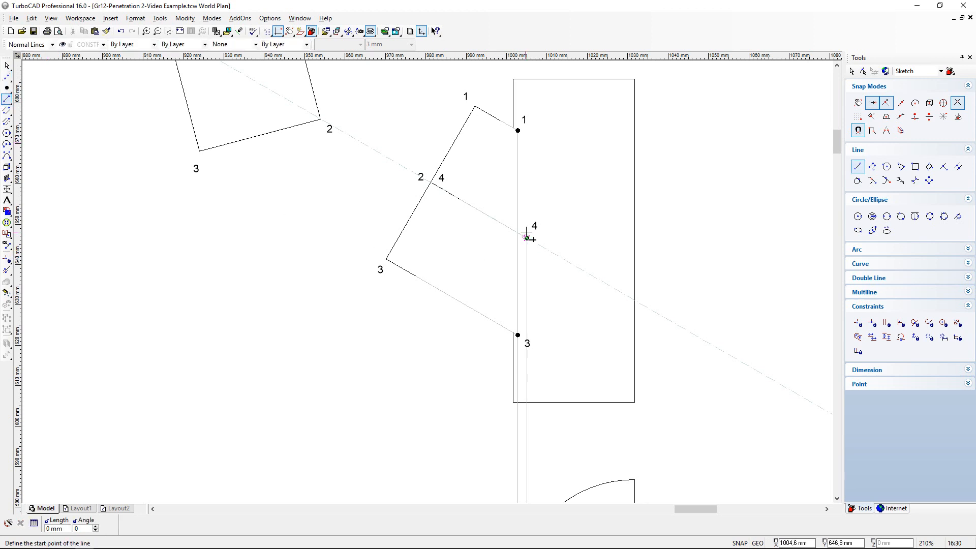
pyautogui.click(527, 238)
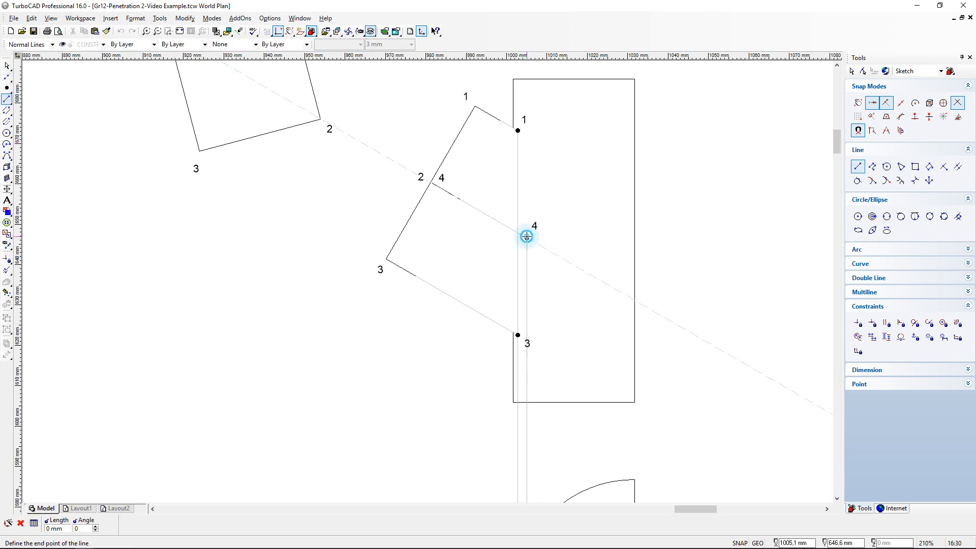
pyautogui.click(635, 300)
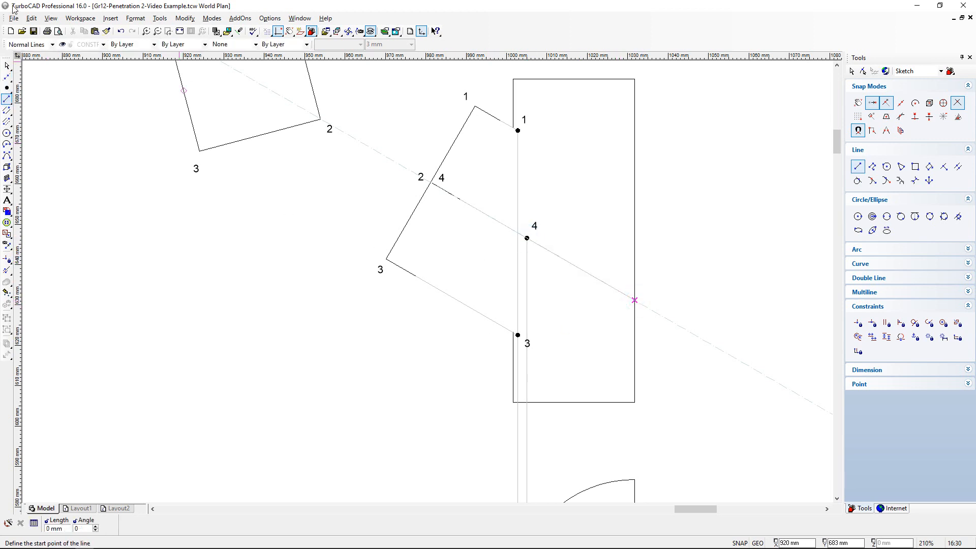
pyautogui.click(32, 18)
pyautogui.moveTo(67, 97)
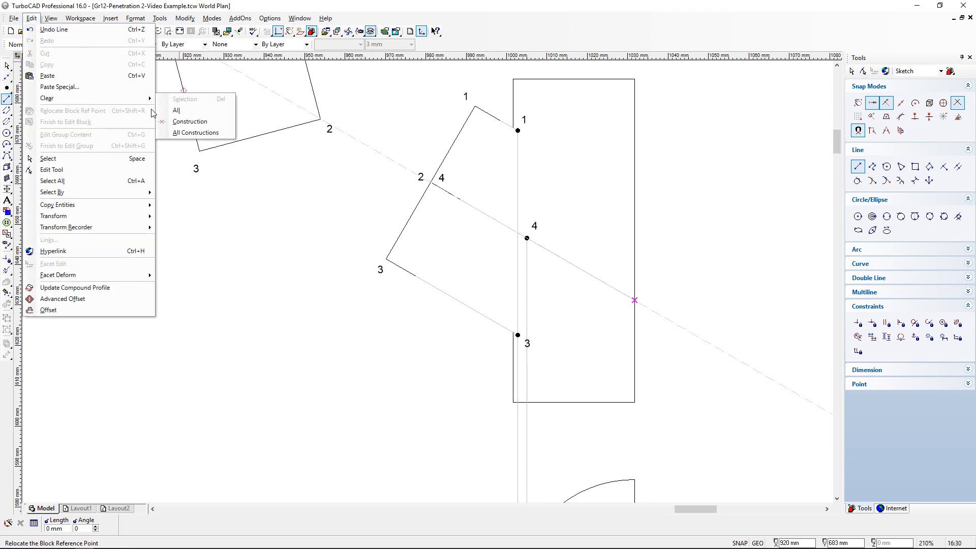
pyautogui.click(190, 131)
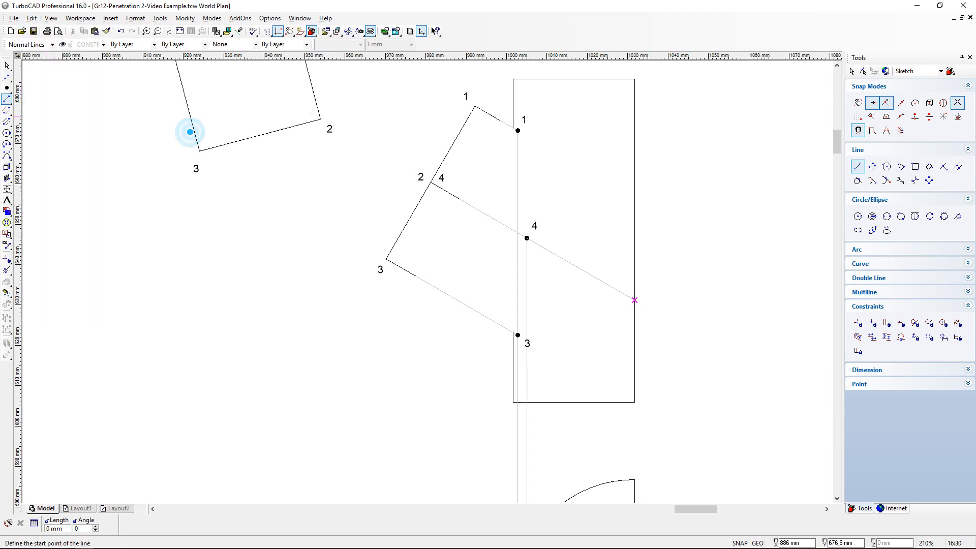
# - Place a circle marker where the extended line meets the far vertical edge, and put a copy of the label 2 beside it
pyautogui.click(7, 88)
pyautogui.click(635, 300)
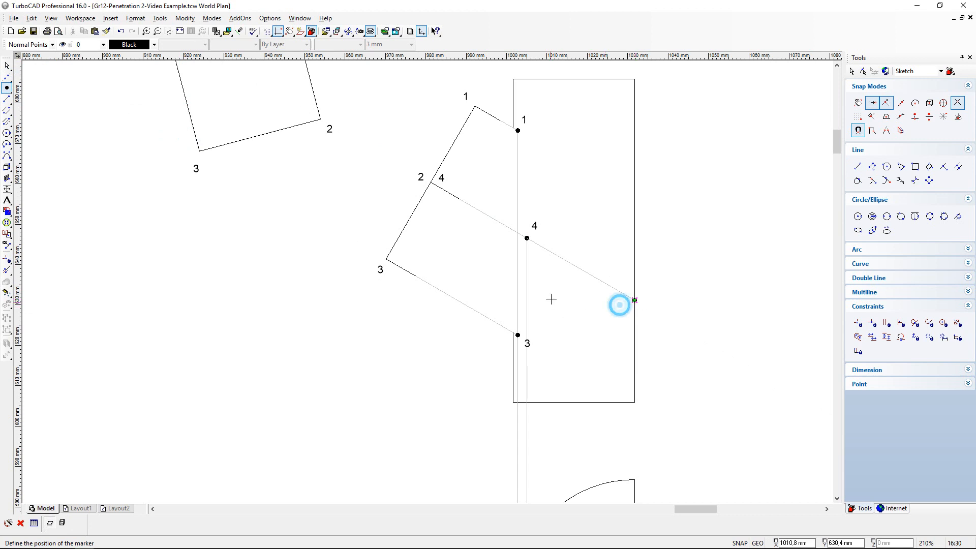
pyautogui.click(6, 65)
pyautogui.click(421, 176)
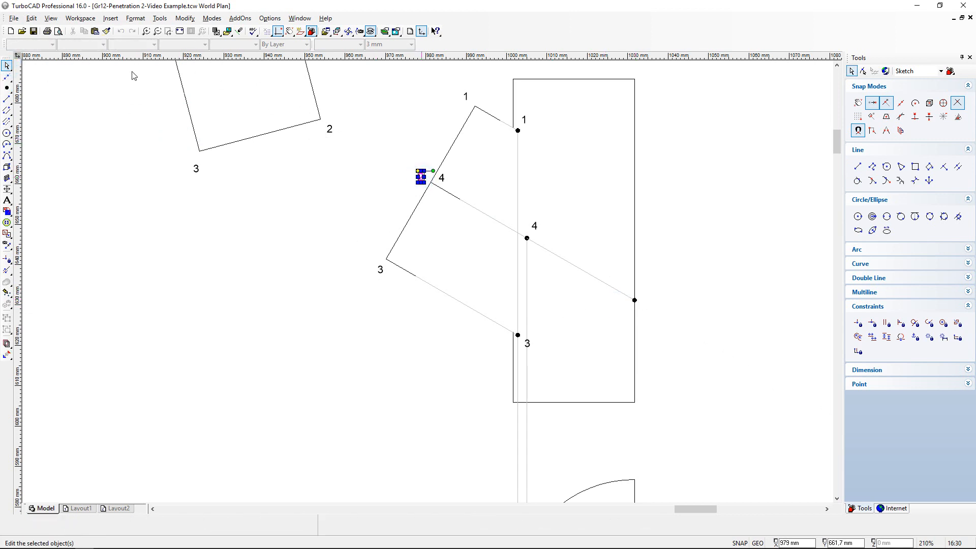
pyautogui.click(85, 33)
pyautogui.click(94, 31)
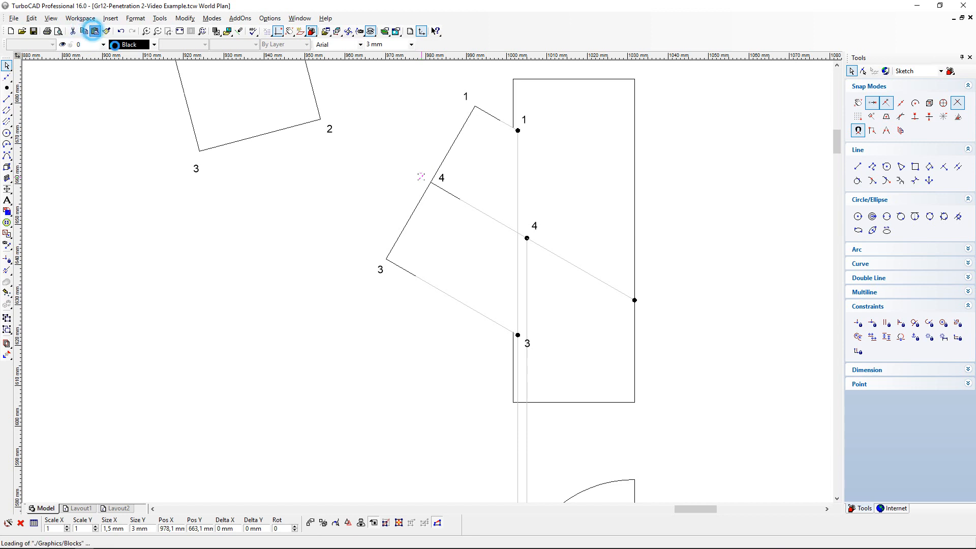
pyautogui.click(428, 281)
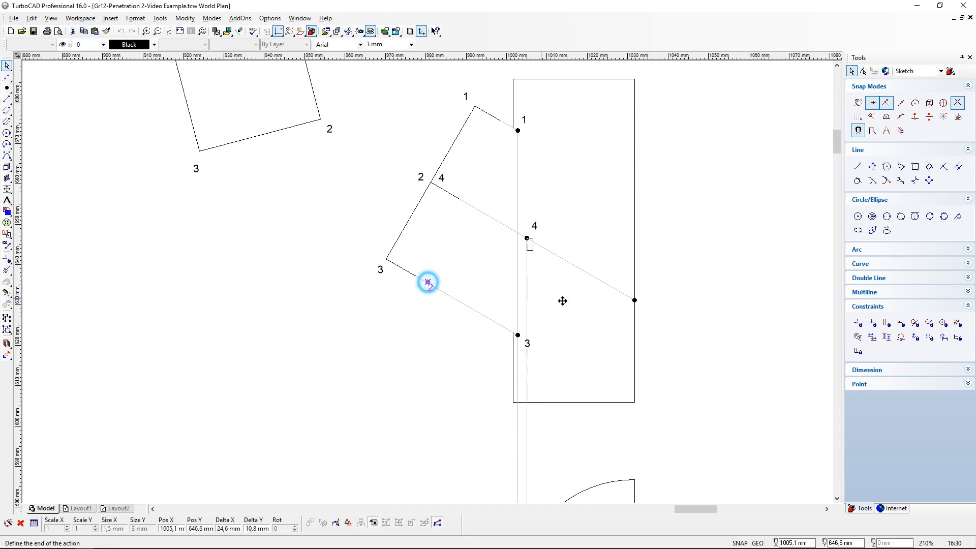
pyautogui.click(642, 295)
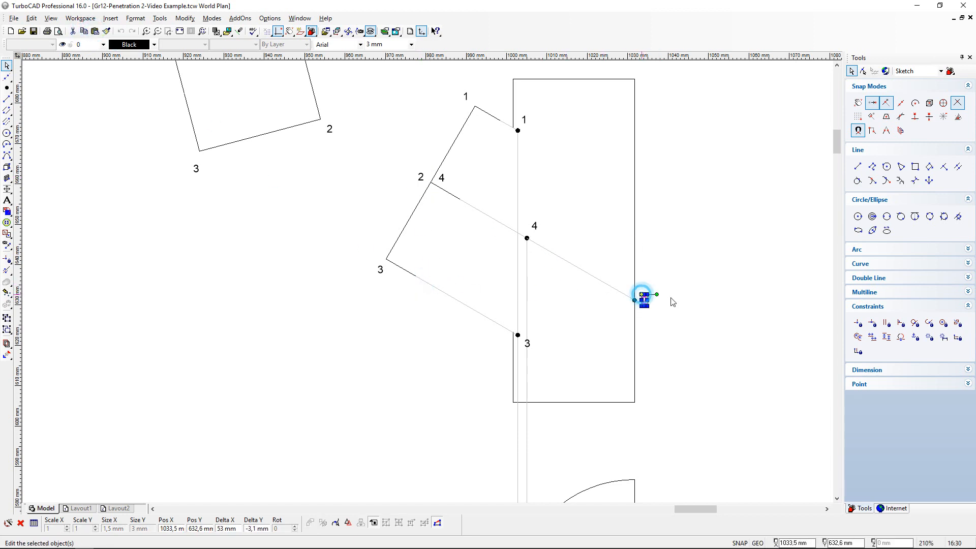
pyautogui.click(683, 298)
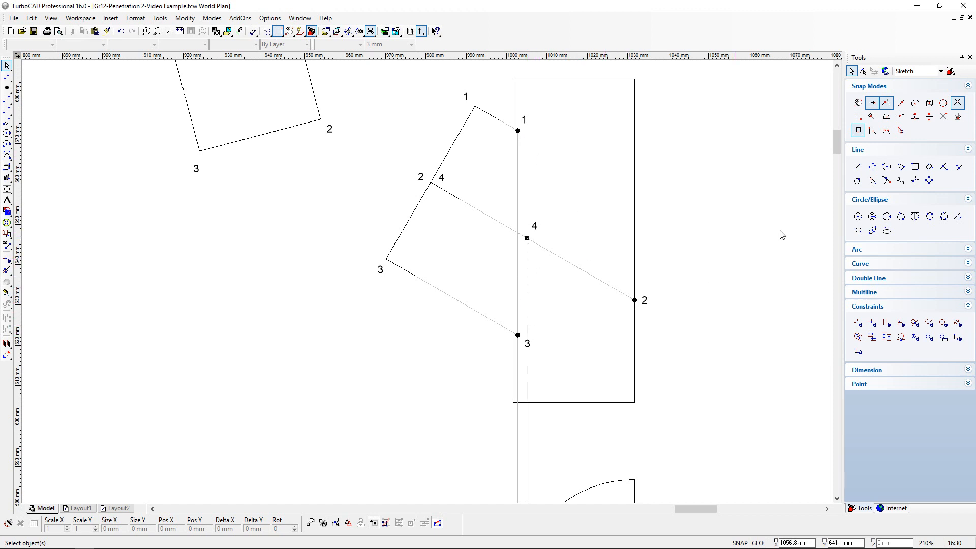
pyautogui.moveTo(837, 143)
pyautogui.mouseDown()
pyautogui.moveTo(844, 174)
pyautogui.moveTo(843, 158)
pyautogui.mouseUp()
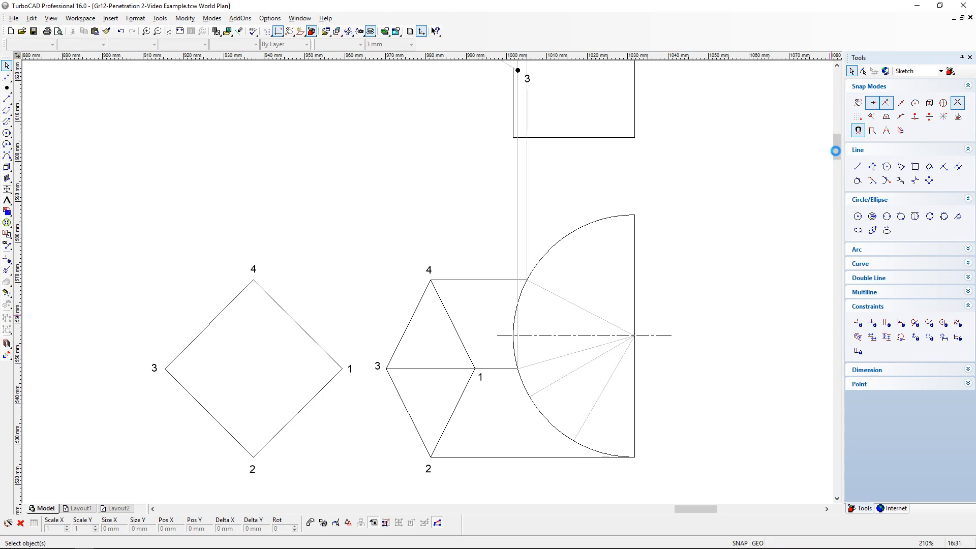
pyautogui.moveTo(835, 151)
pyautogui.mouseDown()
pyautogui.moveTo(833, 112)
pyautogui.moveTo(832, 127)
pyautogui.mouseUp()
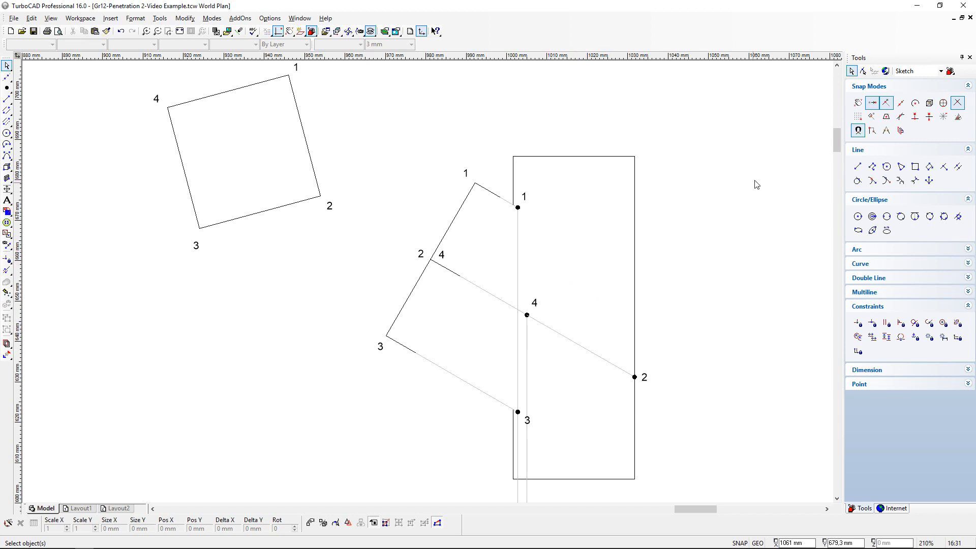
pyautogui.moveTo(836, 146); pyautogui.dragTo(836, 164)
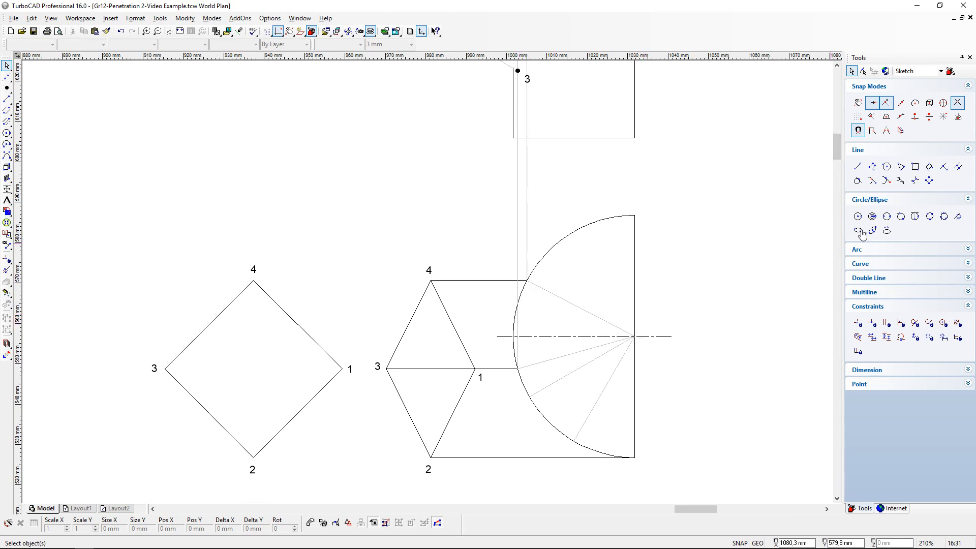
pyautogui.moveTo(838, 152); pyautogui.dragTo(839, 143)
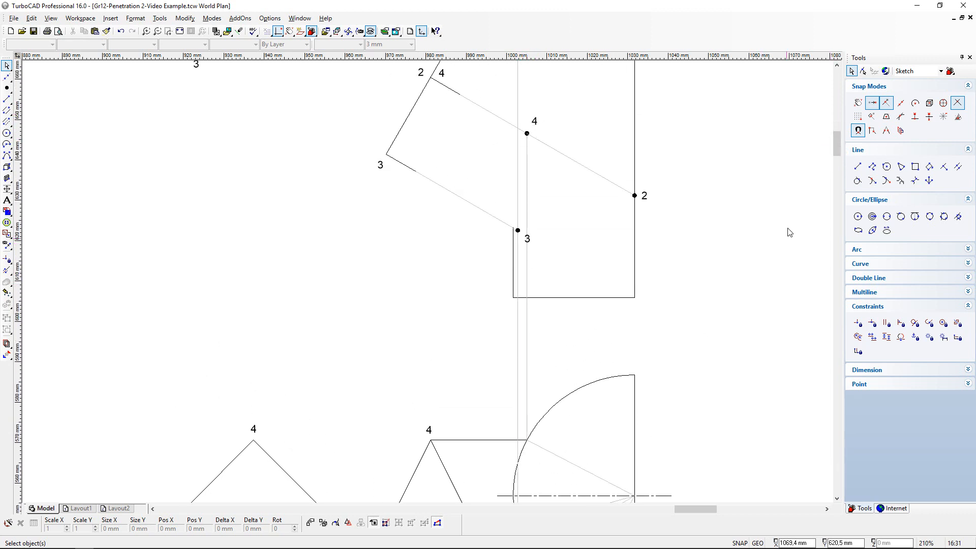
pyautogui.moveTo(837, 146); pyautogui.dragTo(837, 154)
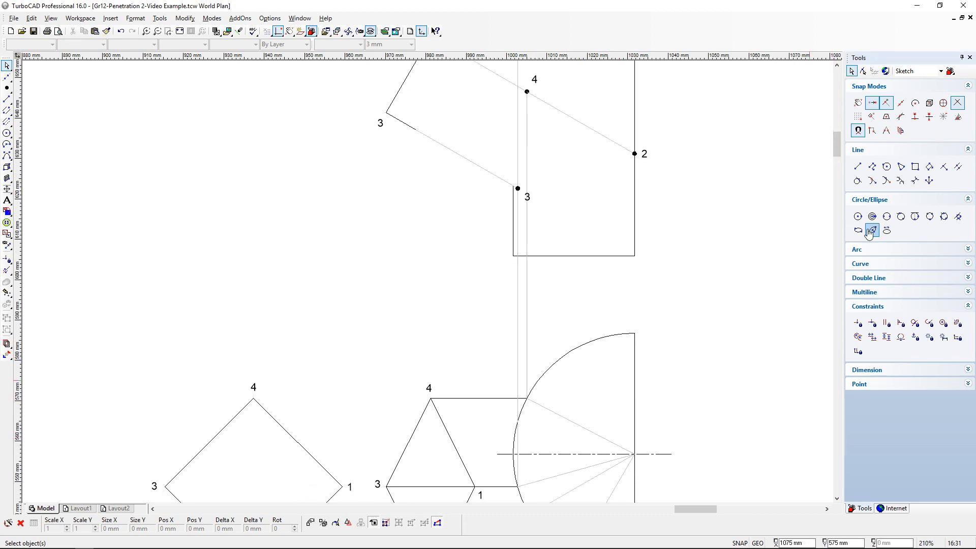
# - Draw a vertical projection line about 152 mm long from the lowest radial line's arc intersection in the top view up through the front view
pyautogui.scroll(-4, 838, 148)
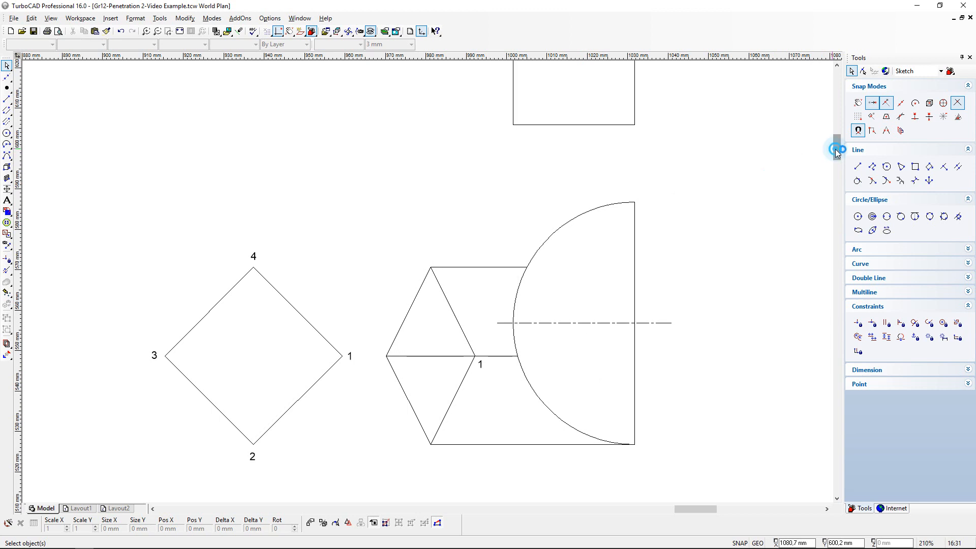
pyautogui.moveTo(835, 149); pyautogui.dragTo(836, 124)
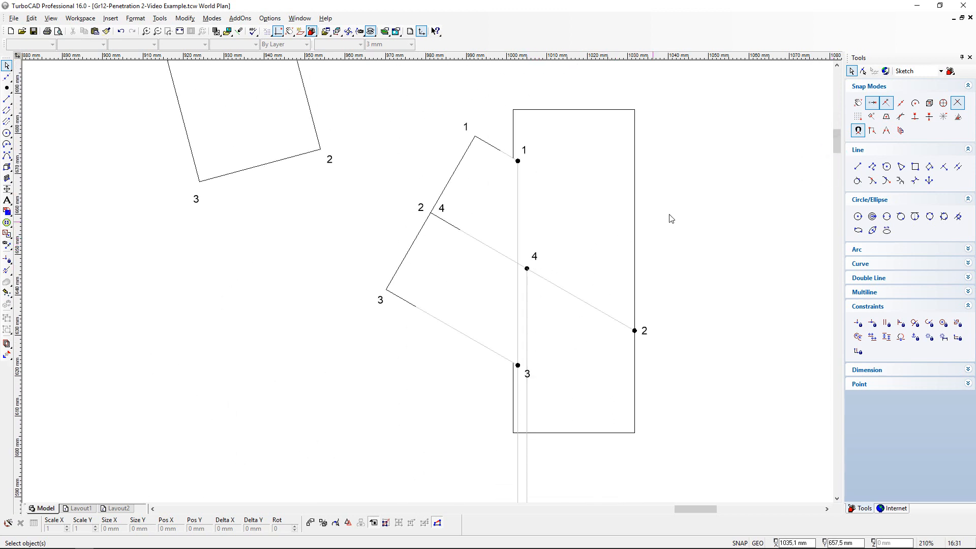
pyautogui.moveTo(836, 136); pyautogui.dragTo(840, 163)
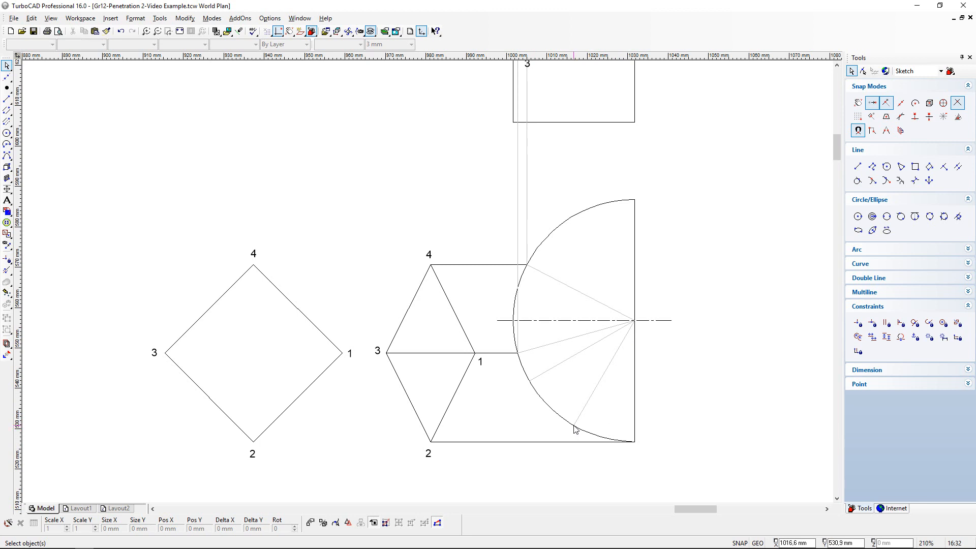
pyautogui.click(7, 99)
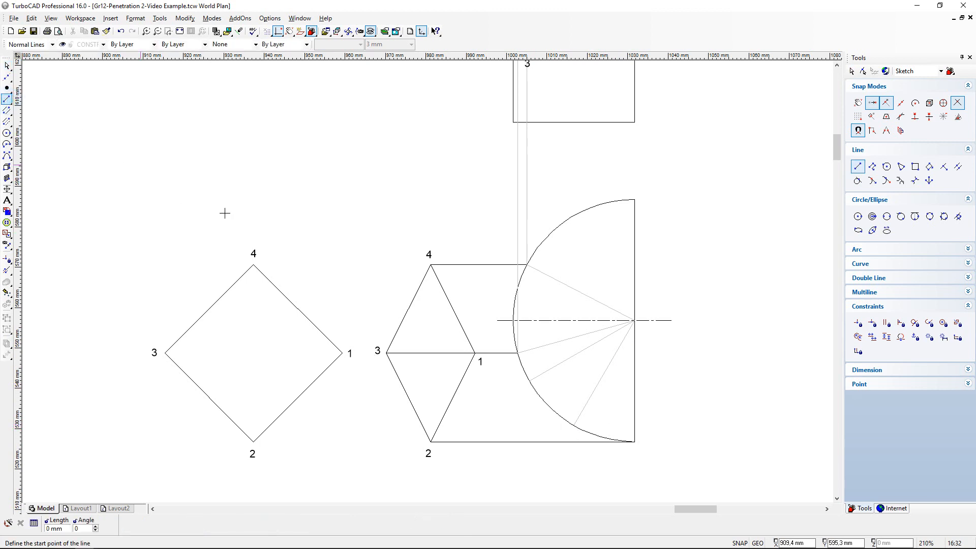
pyautogui.click(573, 424)
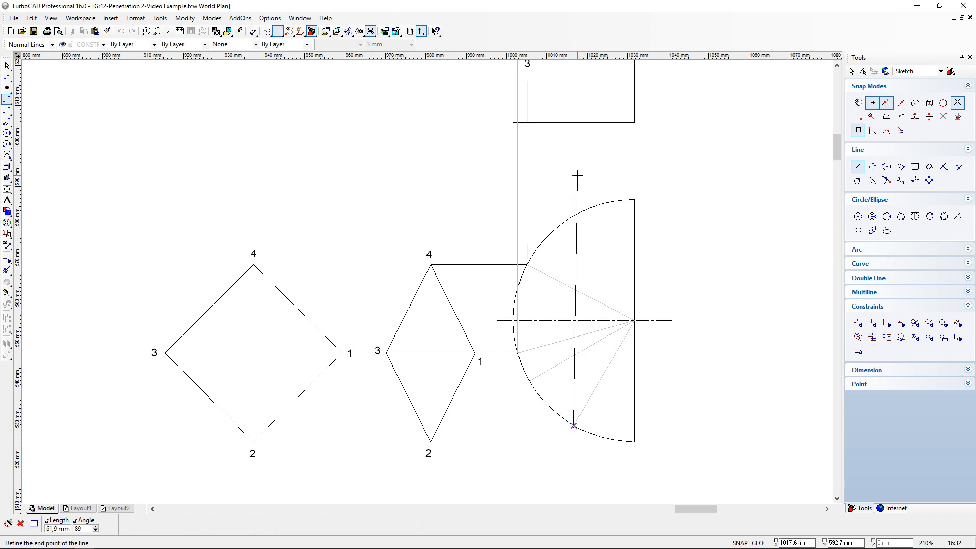
pyautogui.press('shift')
pyautogui.scroll(-2, 578, 176)
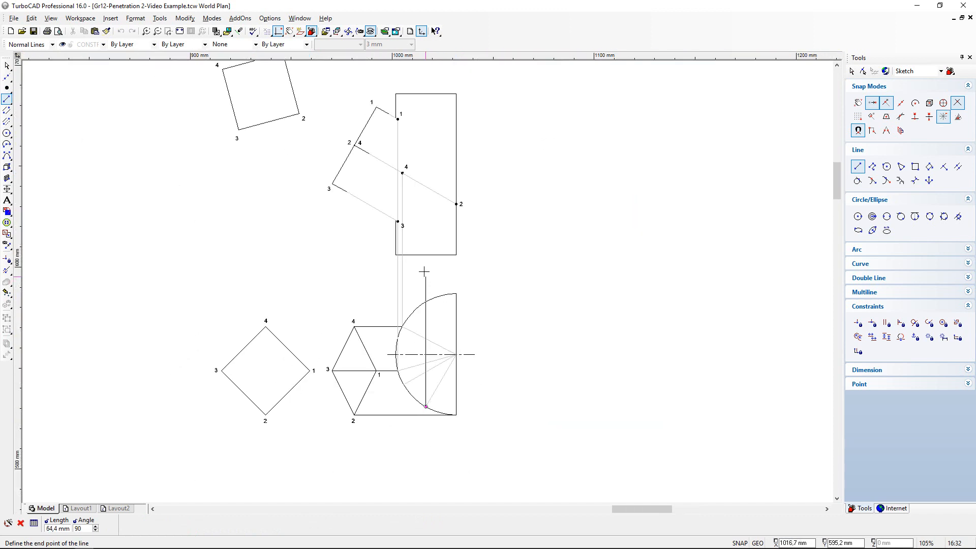
pyautogui.click(429, 100)
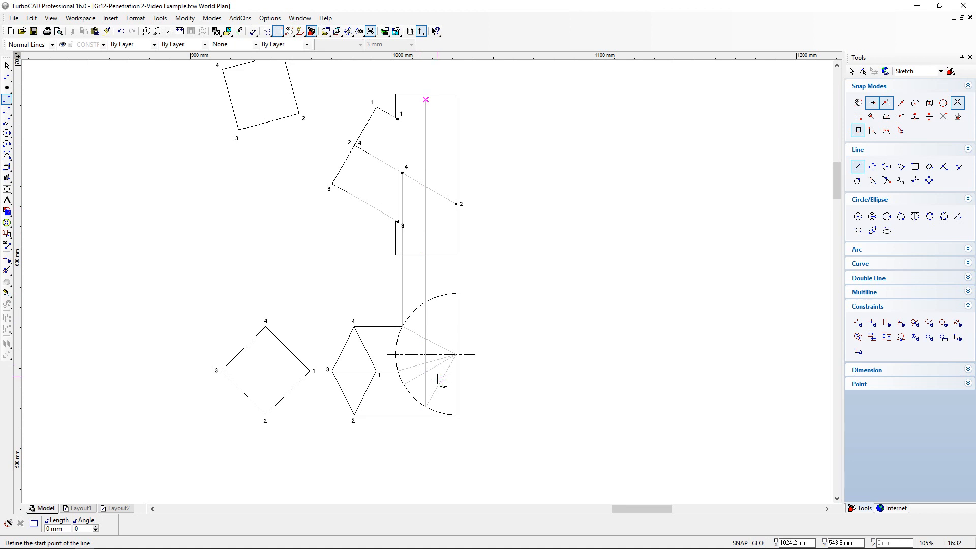
# - Draw a horizontal line from the same arc point across the prism's top view and shorten it to the prism edge between 3 and 2
pyautogui.scroll(2, 438, 281)
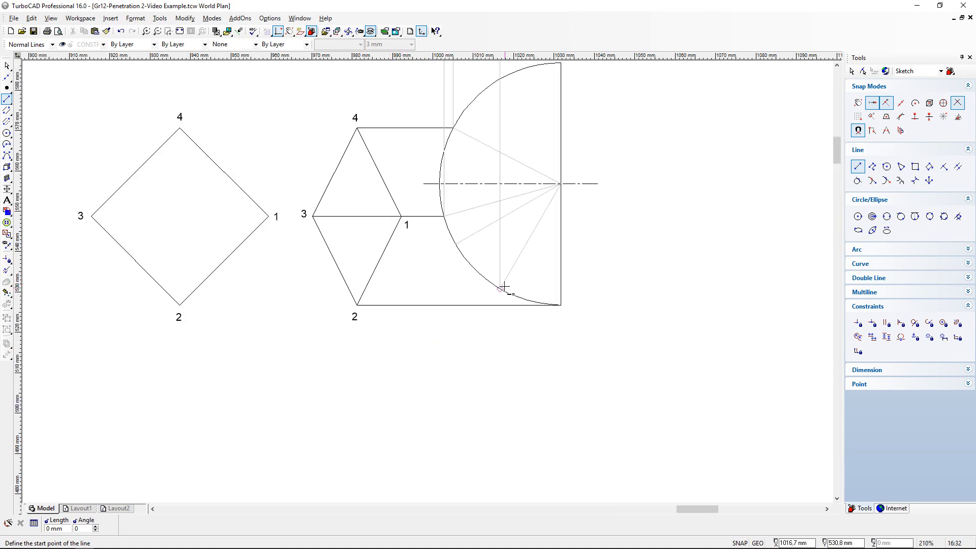
pyautogui.scroll(2, 561, 305)
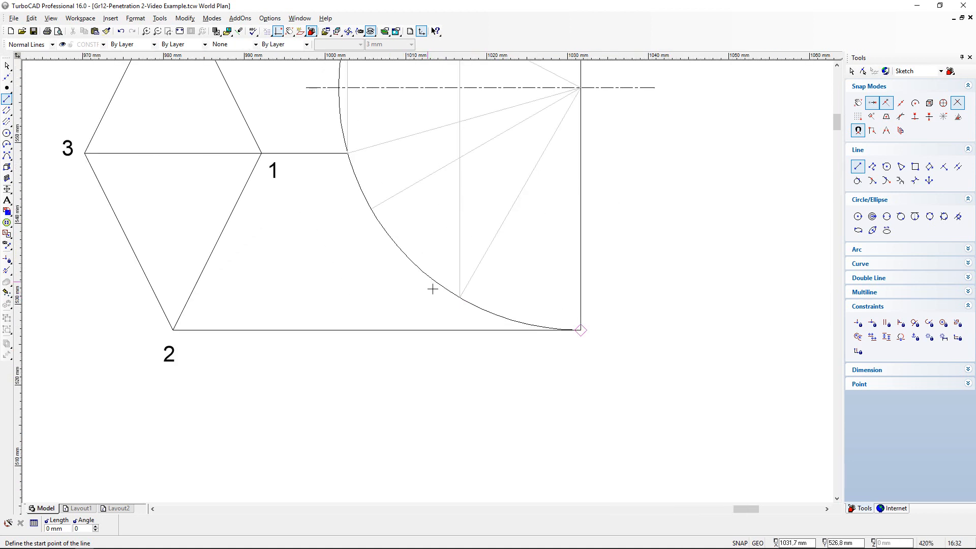
pyautogui.click(460, 299)
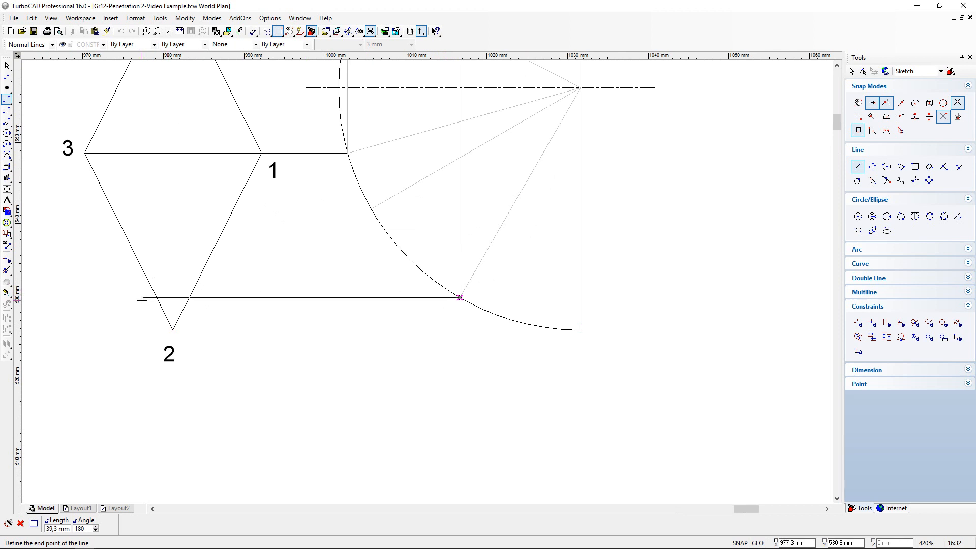
pyautogui.click(141, 300)
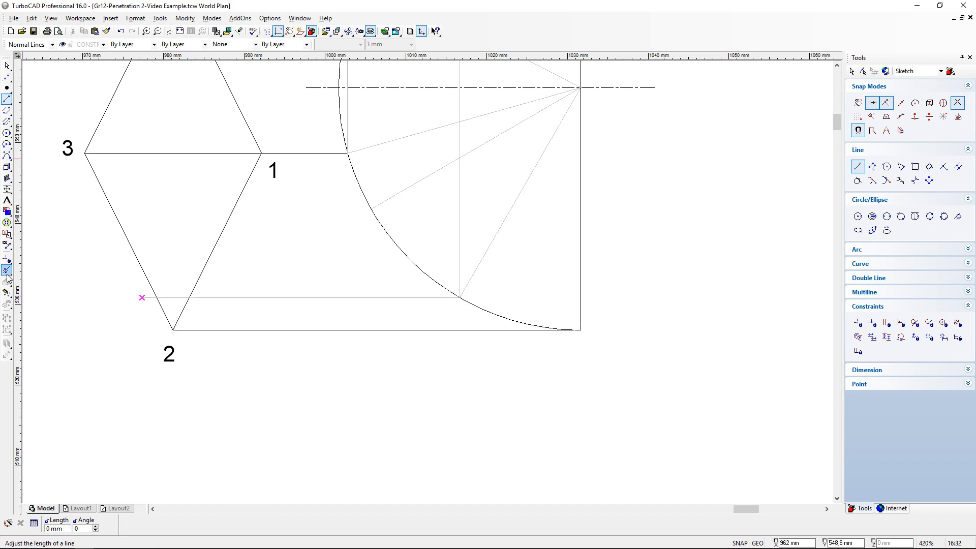
pyautogui.click(7, 269)
pyautogui.click(154, 300)
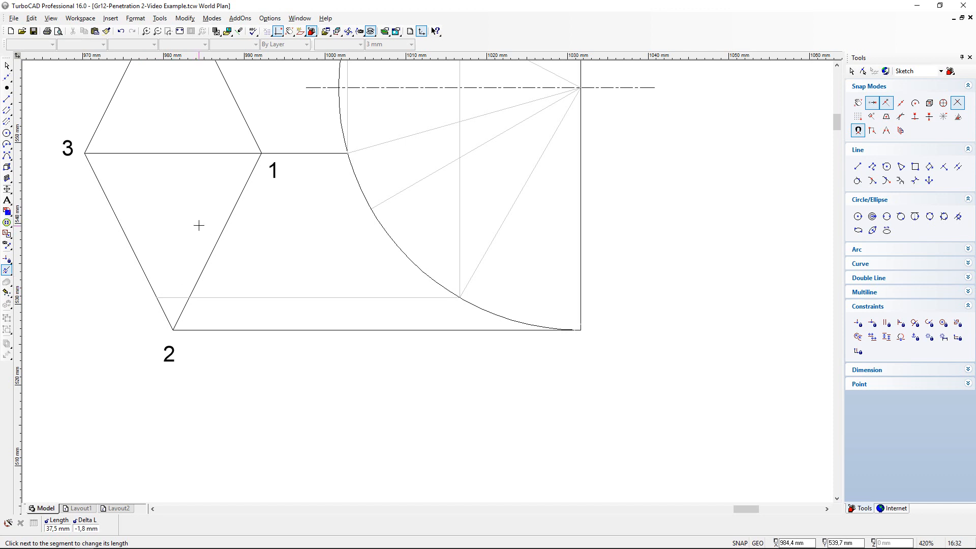
# - Draw a vertical projection line from where the horizontal line crosses prism edge 1-2 up past the slanted prism's end face in the front view
pyautogui.scroll(-3, 199, 225)
pyautogui.scroll(3, 447, 198)
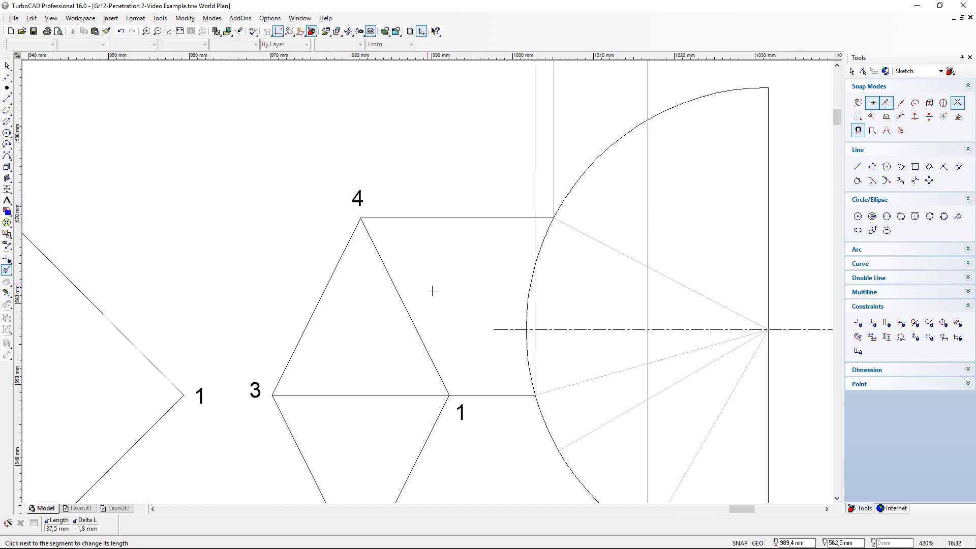
pyautogui.scroll(-2, 409, 331)
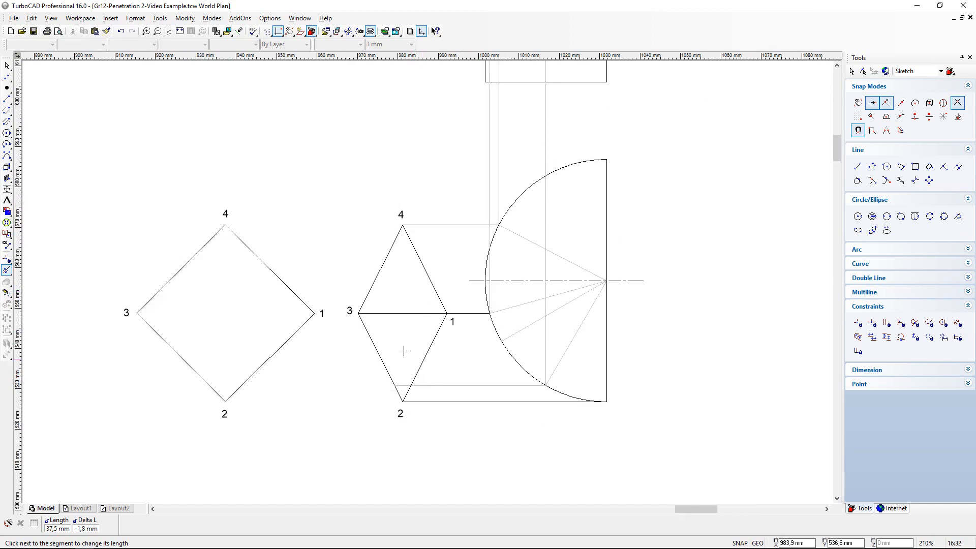
pyautogui.click(7, 98)
pyautogui.click(410, 386)
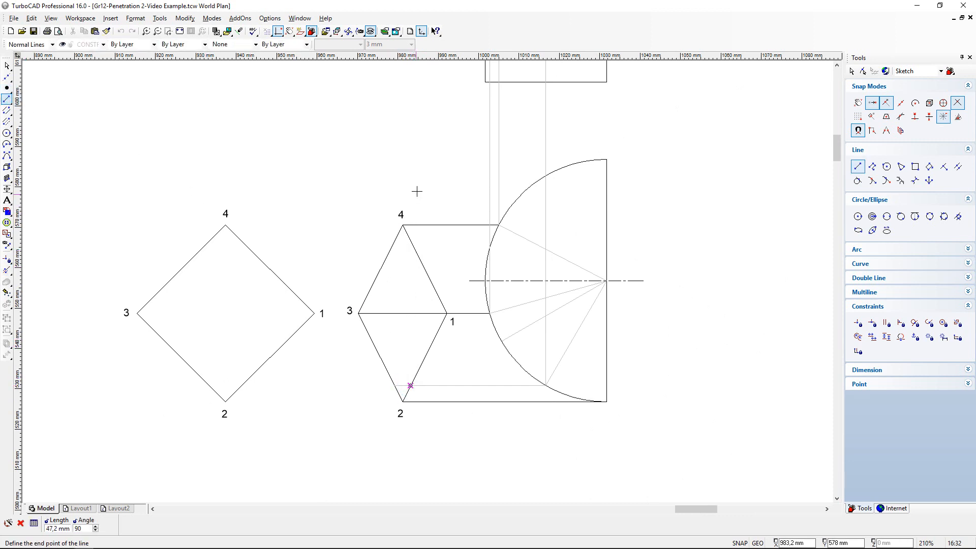
pyautogui.scroll(-1, 427, 148)
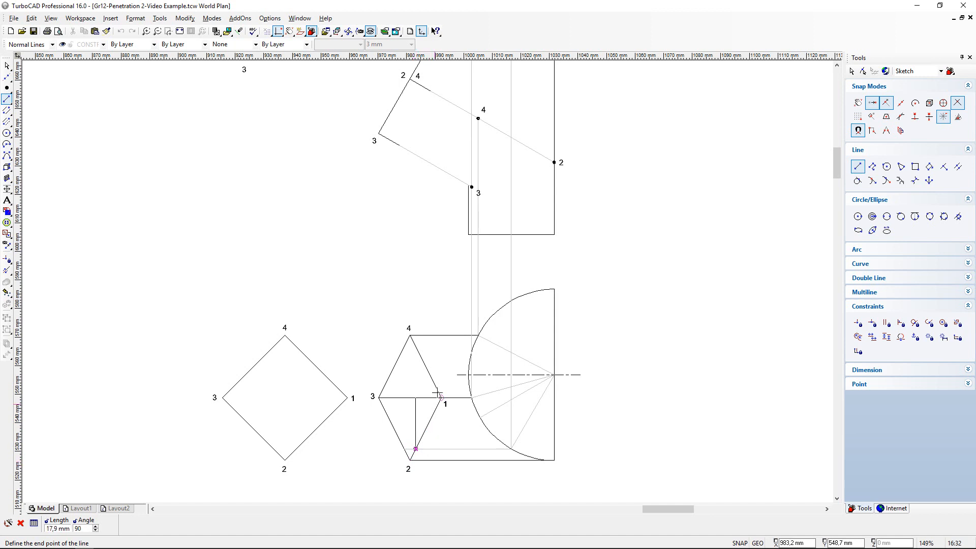
pyautogui.scroll(-2, 419, 79)
pyautogui.scroll(2, 429, 273)
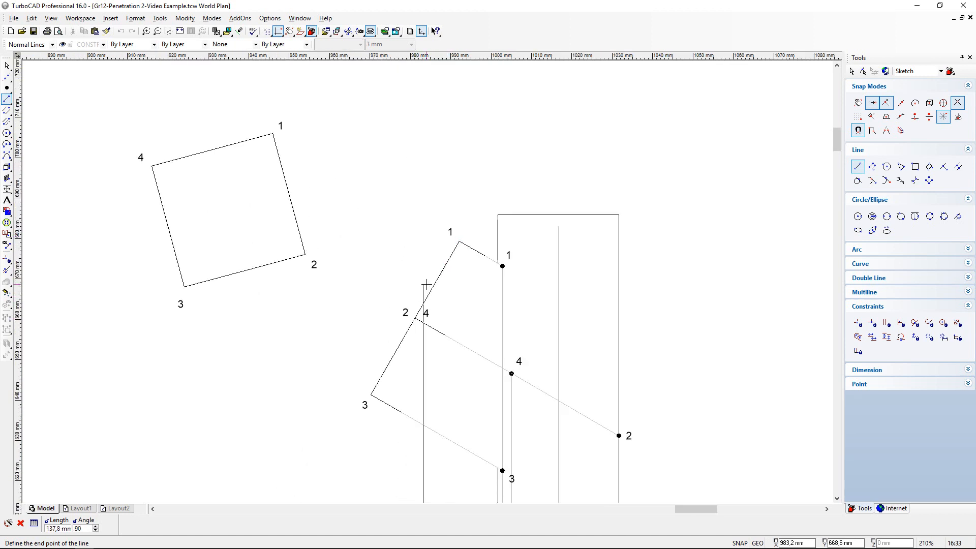
pyautogui.scroll(2, 426, 285)
pyautogui.click(422, 290)
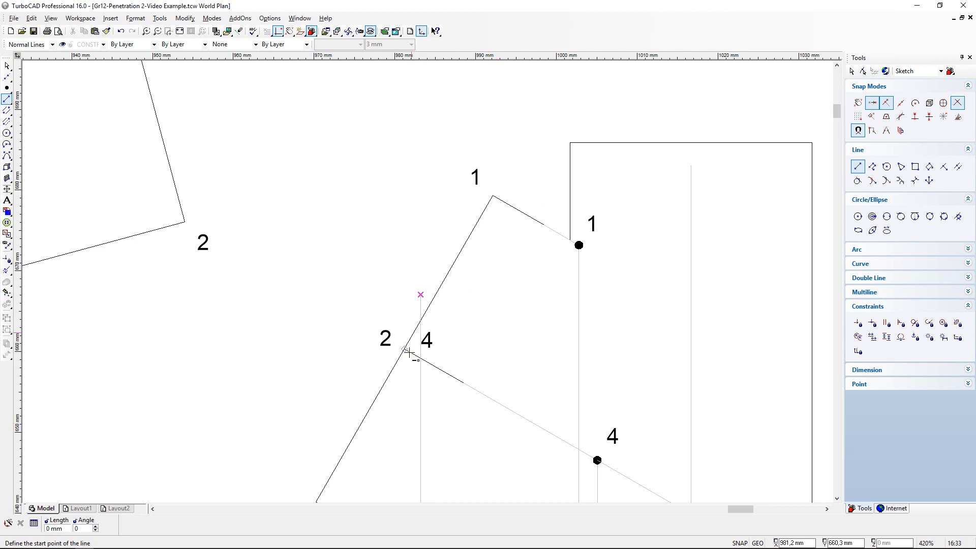
# - Shorten the new vertical projection line to end on the slanted prism's end face between 1 and the corner labelled 2 and 4
pyautogui.click(7, 269)
pyautogui.click(420, 298)
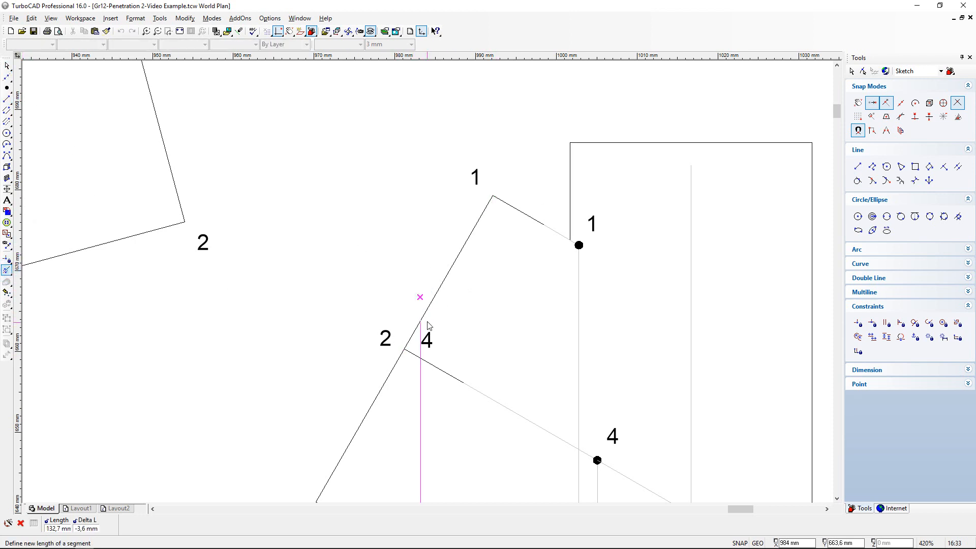
pyautogui.click(421, 321)
pyautogui.scroll(2, 421, 328)
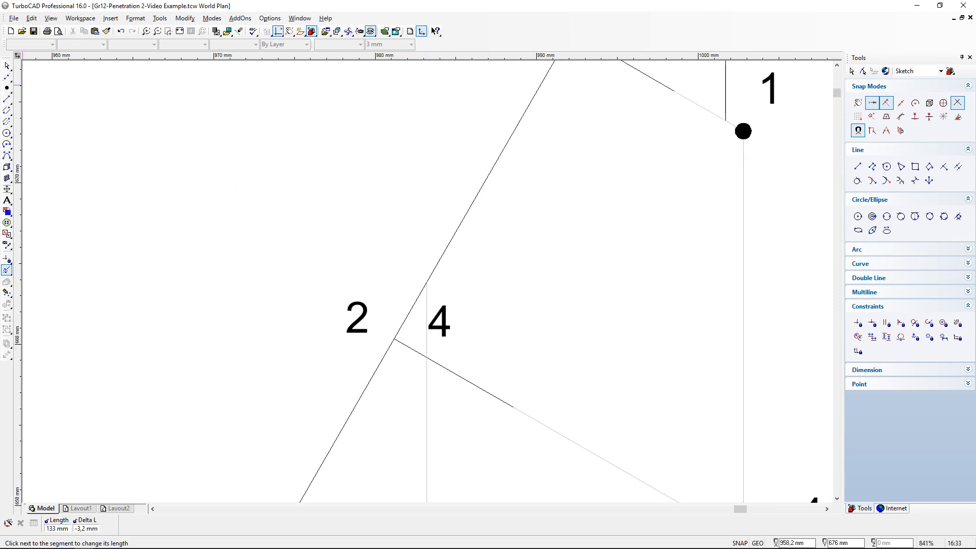
# - Check the slant of the prism edge with a trial construction line from the corner labelled 2 and 4 to the point 4 marker
pyautogui.click(7, 76)
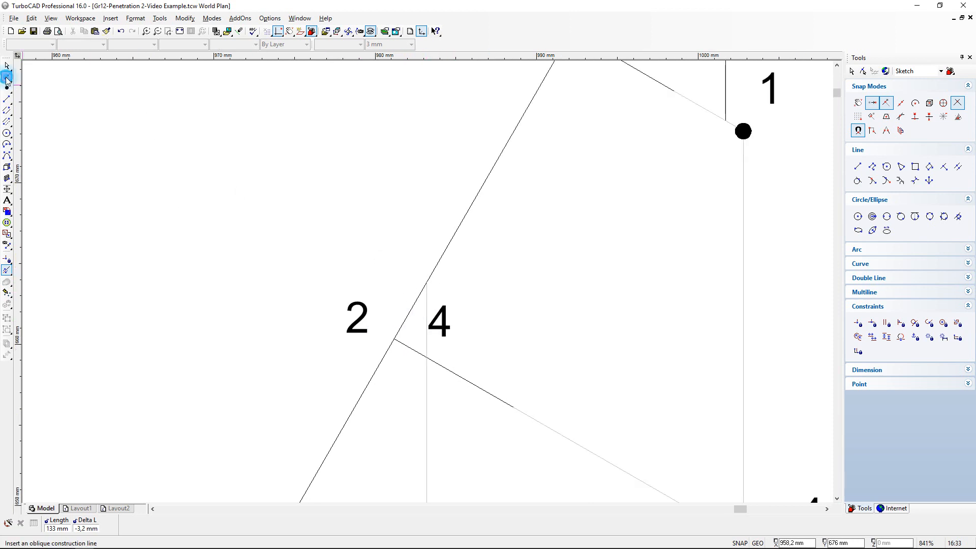
pyautogui.click(398, 339)
pyautogui.scroll(-2, 427, 283)
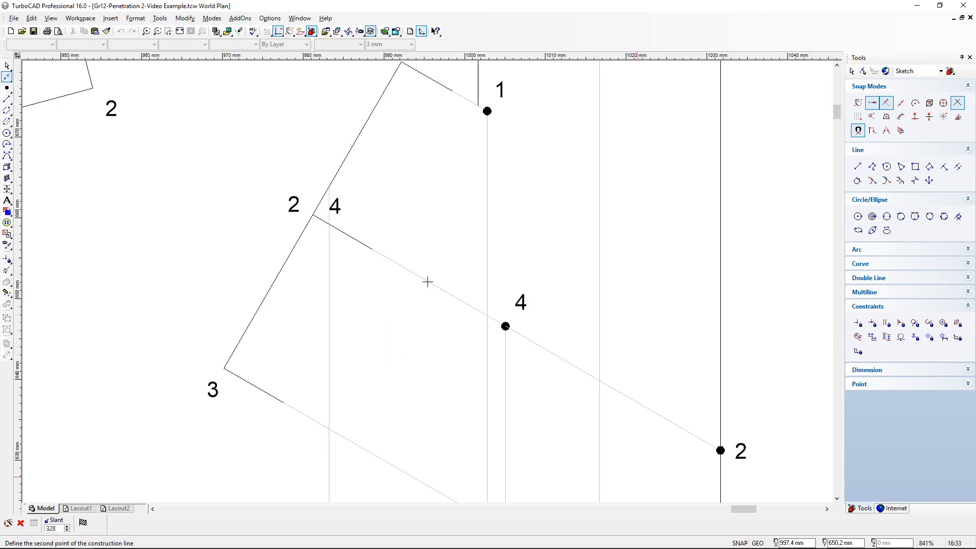
pyautogui.click(506, 326)
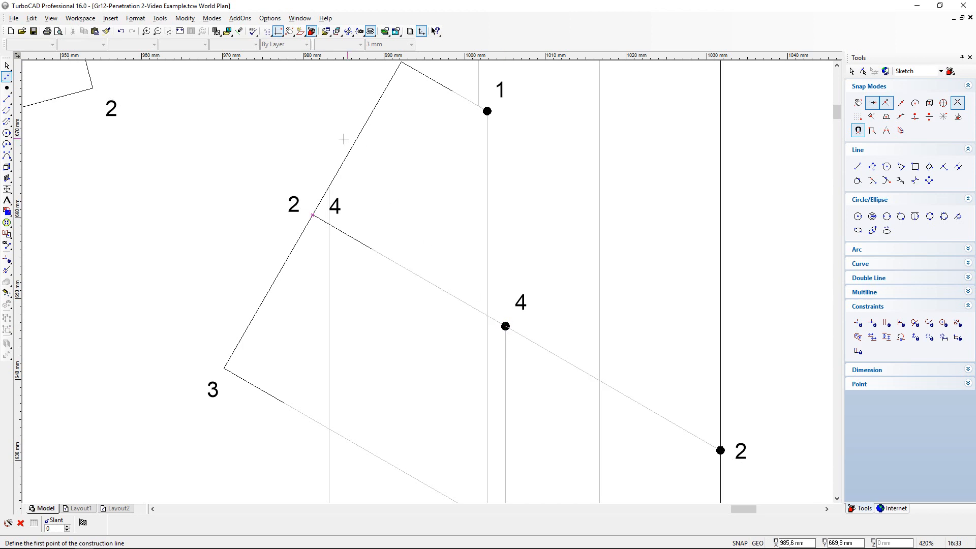
# - Add an oblique construction line with a slant of 330 through the point where the projection line meets the prism's end face
pyautogui.click(329, 187)
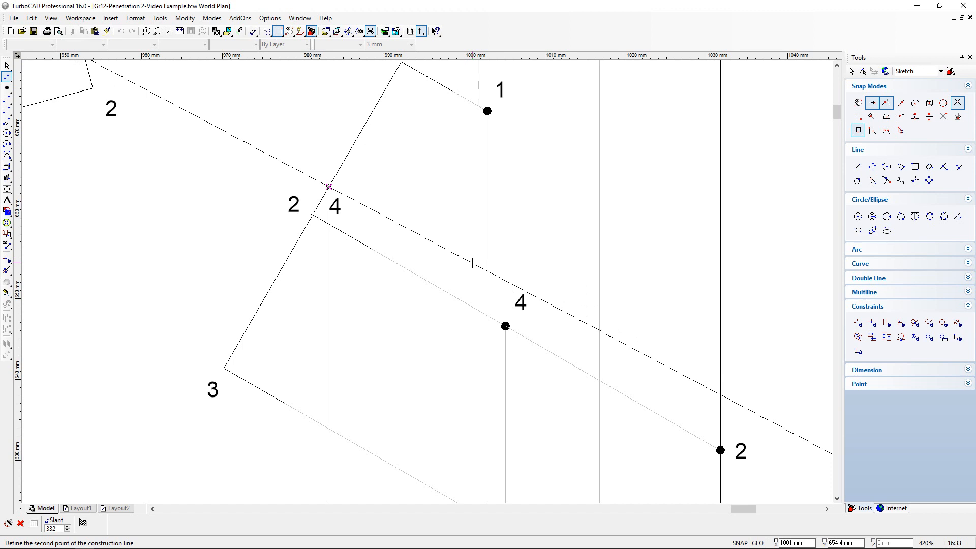
pyautogui.press('Tab')
pyautogui.write('330')
pyautogui.press('Return')
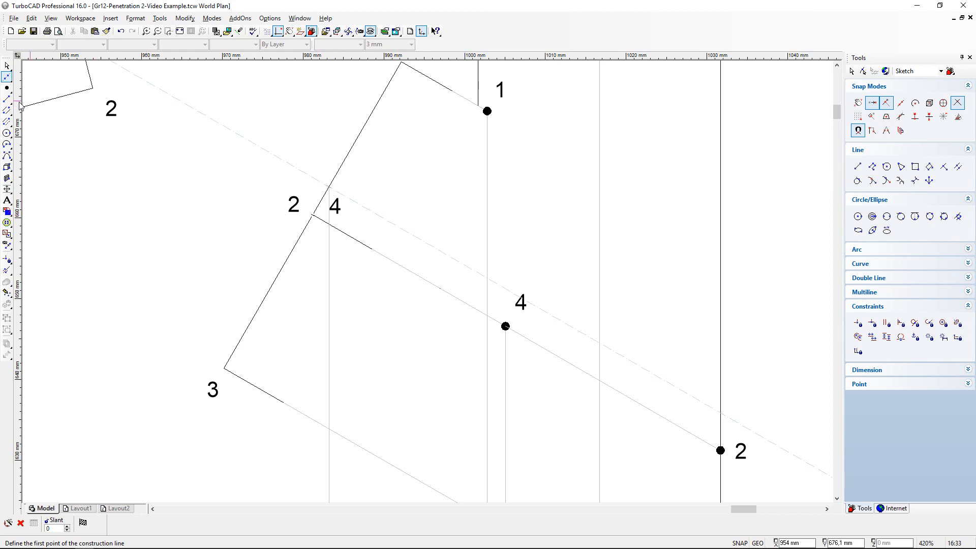
# - Draw a line about 38.7 mm long along the construction line from the prism's end face to the vertical projection line inside the half cylinder
pyautogui.click(7, 99)
pyautogui.click(328, 186)
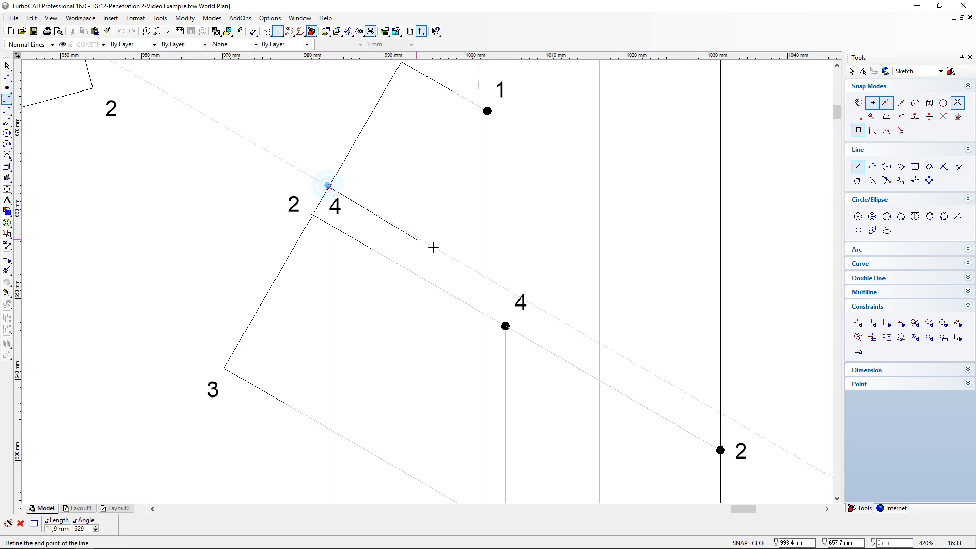
pyautogui.scroll(-2, 601, 344)
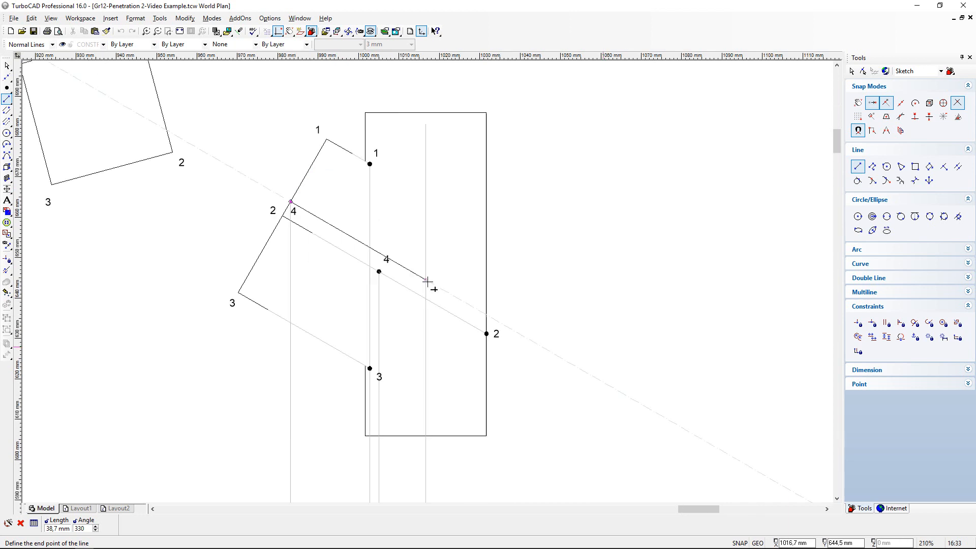
pyautogui.scroll(1, 427, 282)
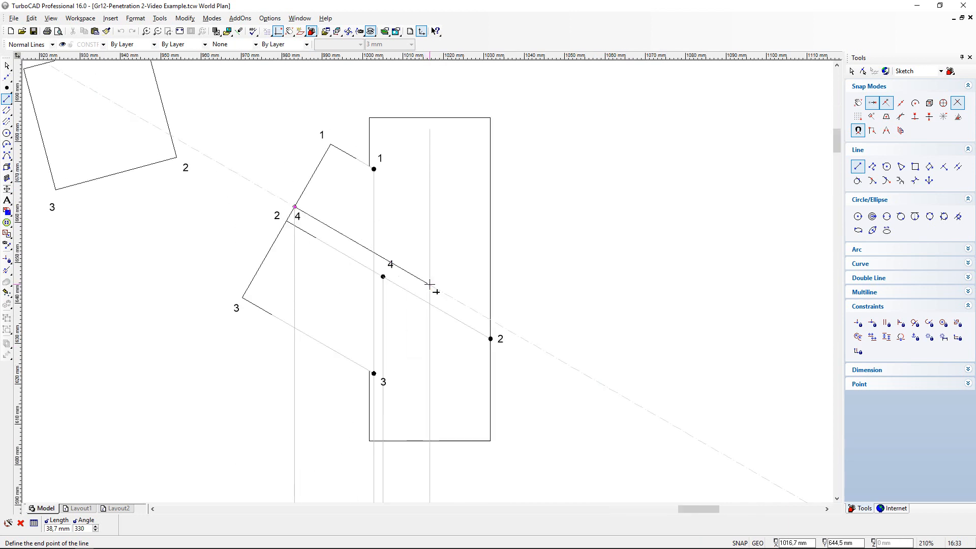
pyautogui.click(430, 284)
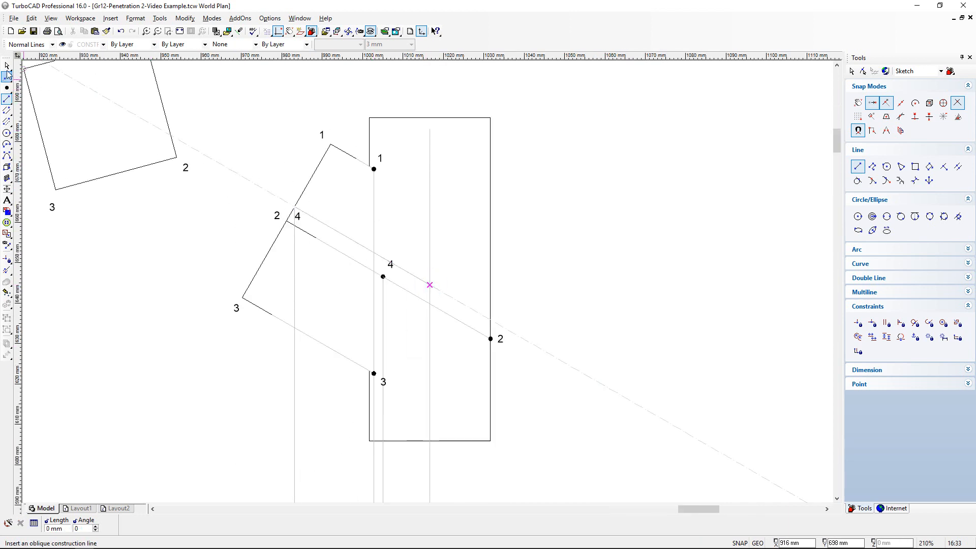
# - Shorten the vertical projection line inside the half cylinder to the end of the slanted line, and clear all construction lines
pyautogui.click(7, 270)
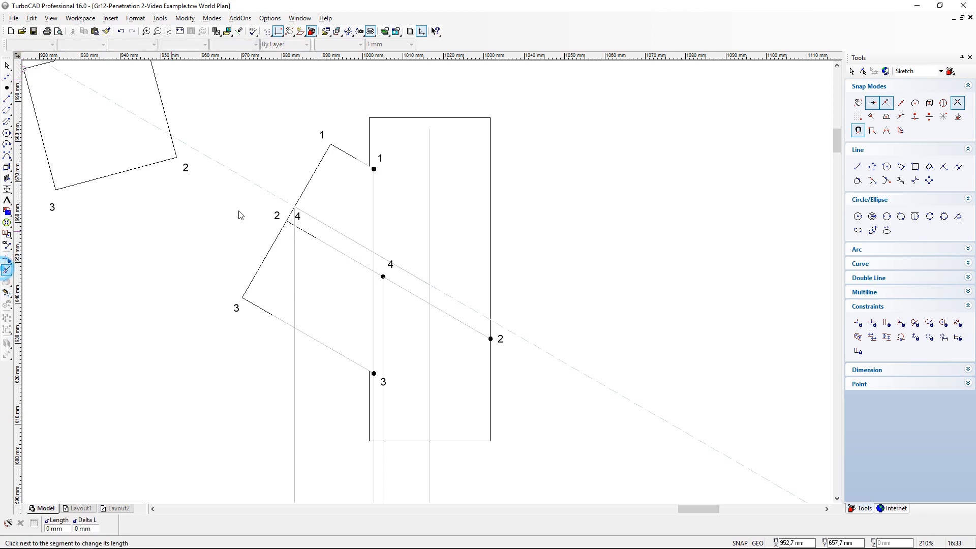
pyautogui.click(430, 133)
pyautogui.click(430, 284)
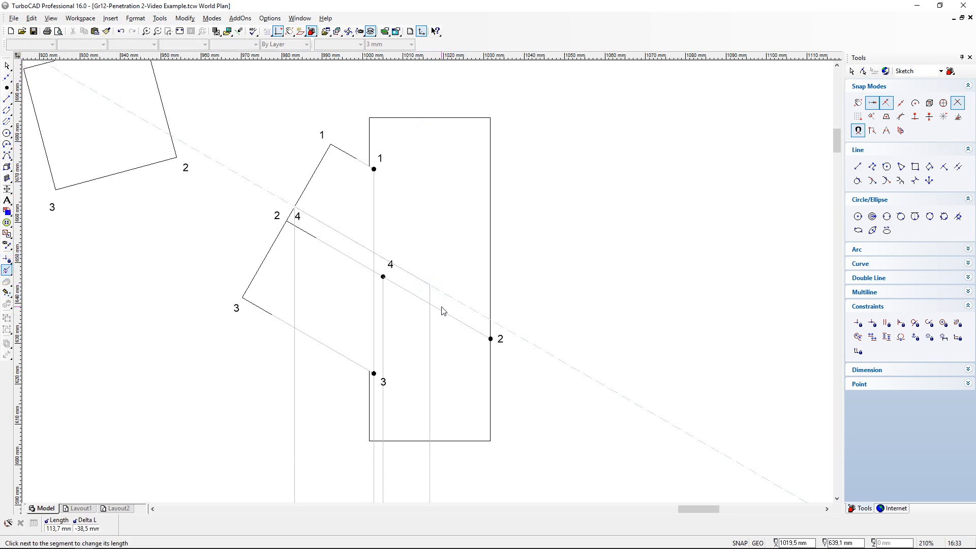
pyautogui.click(31, 18)
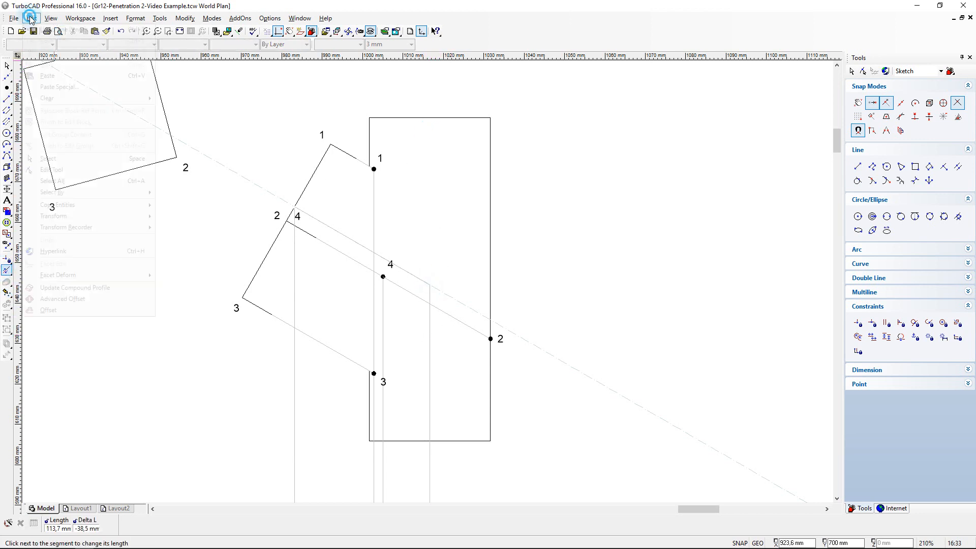
pyautogui.moveTo(57, 100)
pyautogui.click(185, 133)
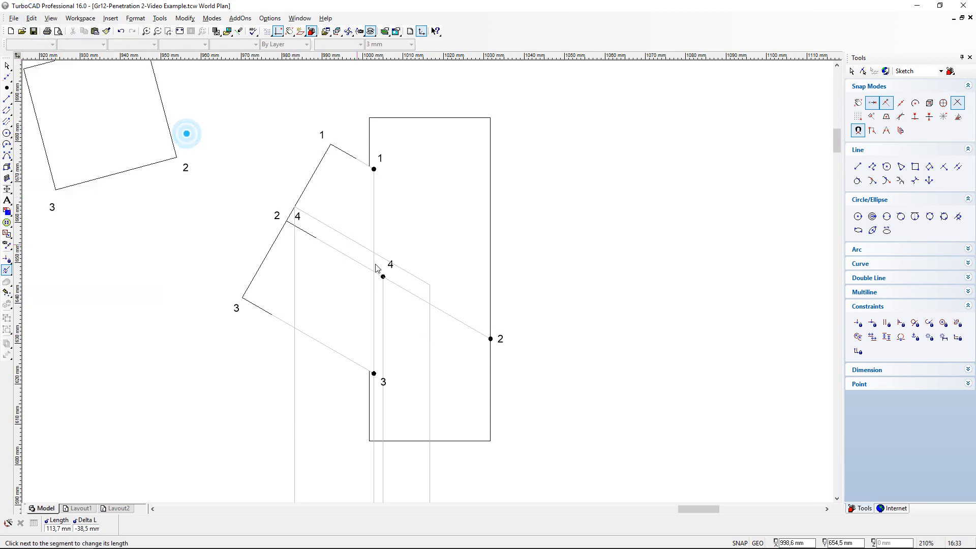
# - Add a 3 mm high text label a just below the point where the lowest radial line meets the half circle in the top view
pyautogui.scroll(-2, 470, 288)
pyautogui.scroll(-1, 425, 451)
pyautogui.scroll(1, 436, 328)
pyautogui.scroll(1, 434, 265)
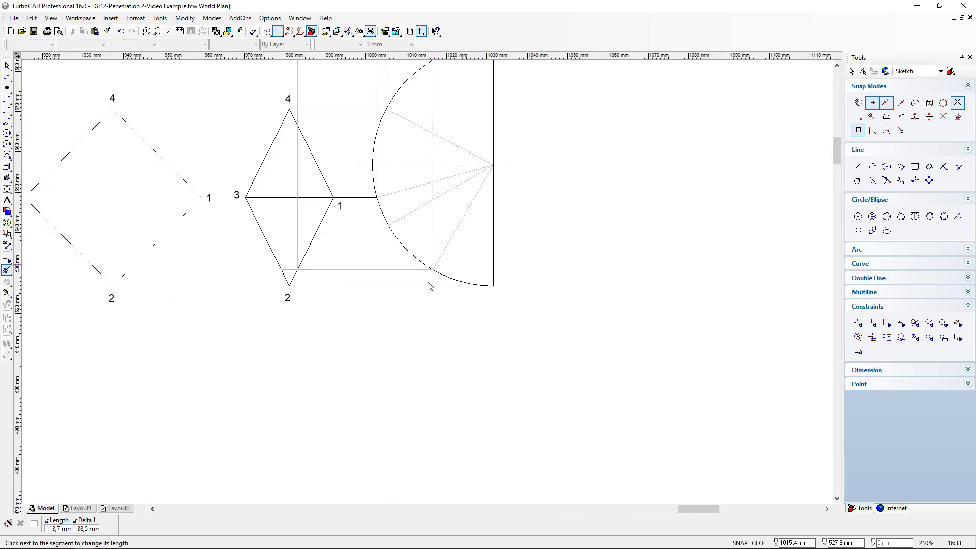
pyautogui.scroll(1, 436, 277)
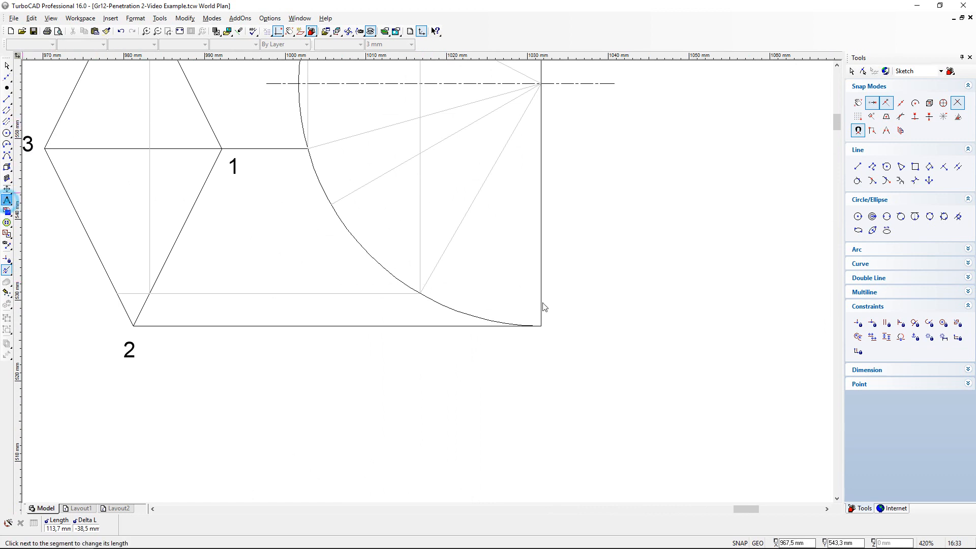
pyautogui.click(410, 306)
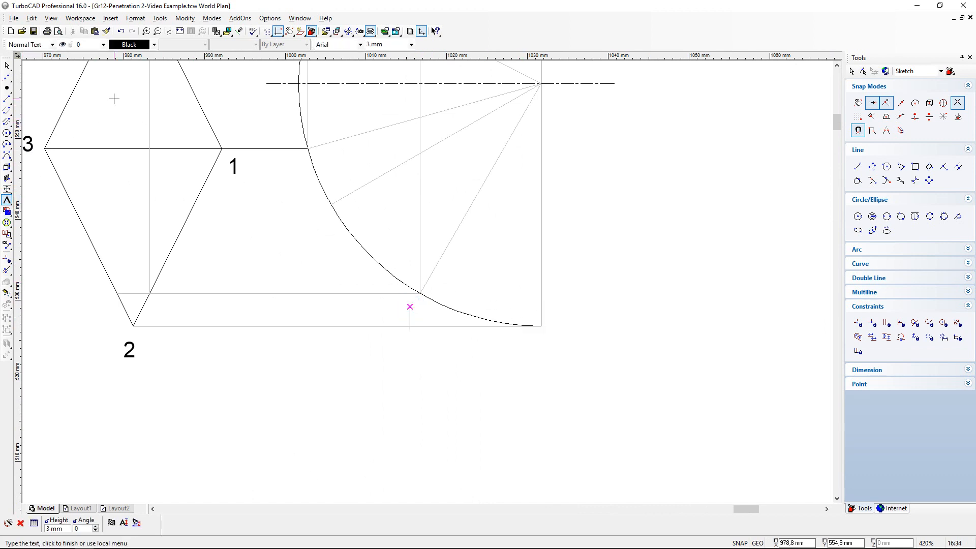
pyautogui.write('a')
pyautogui.click(114, 98)
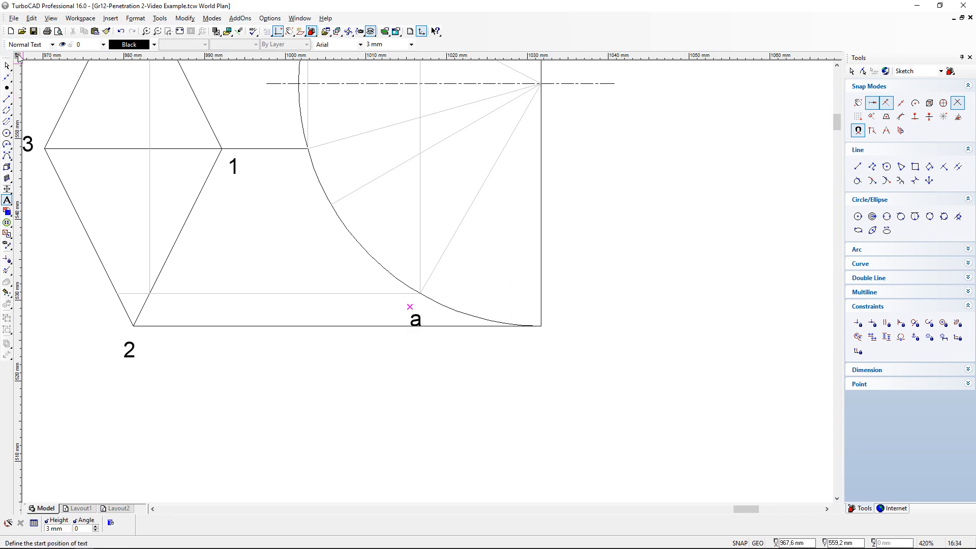
# - Move the label a up so its upper corner sits on the point where the radial line meets the half circle
pyautogui.click(6, 66)
pyautogui.click(415, 319)
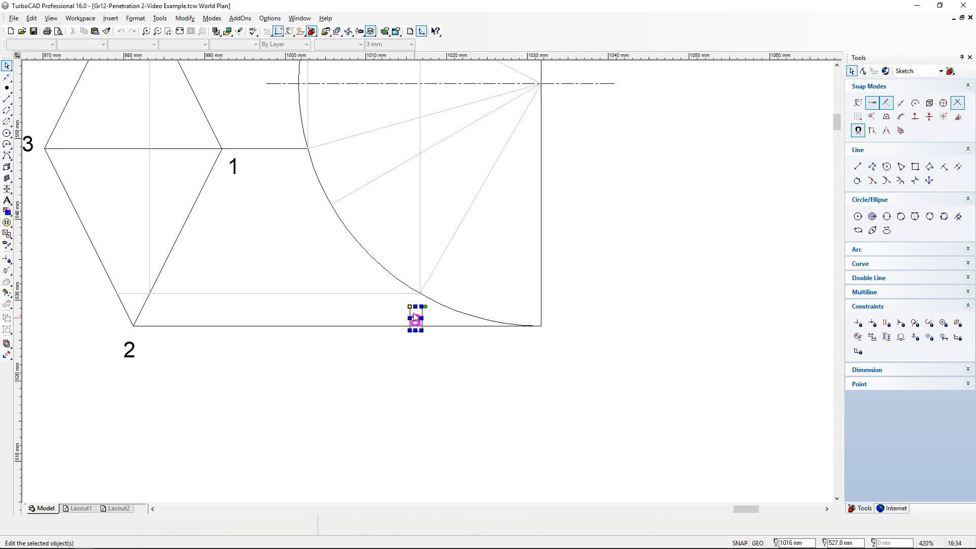
pyautogui.click(410, 307)
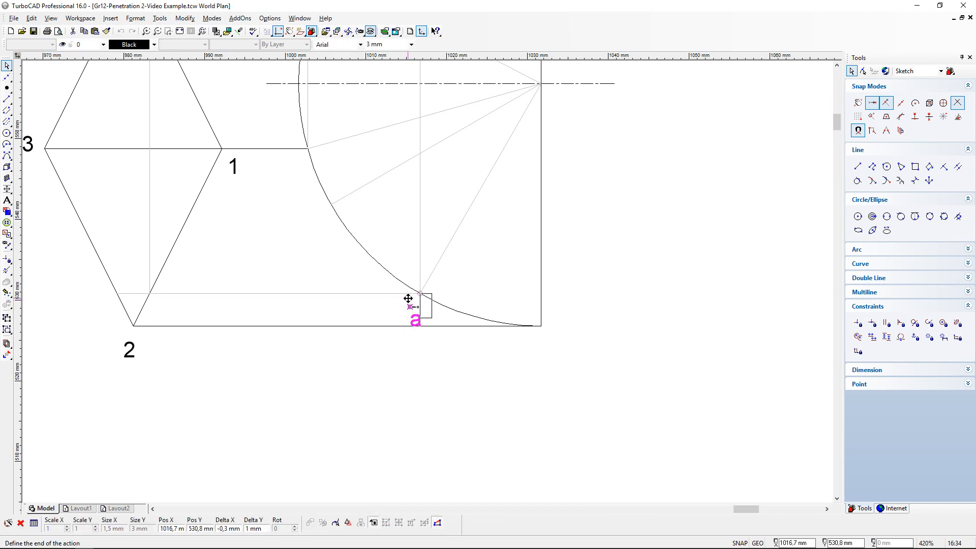
pyautogui.click(407, 299)
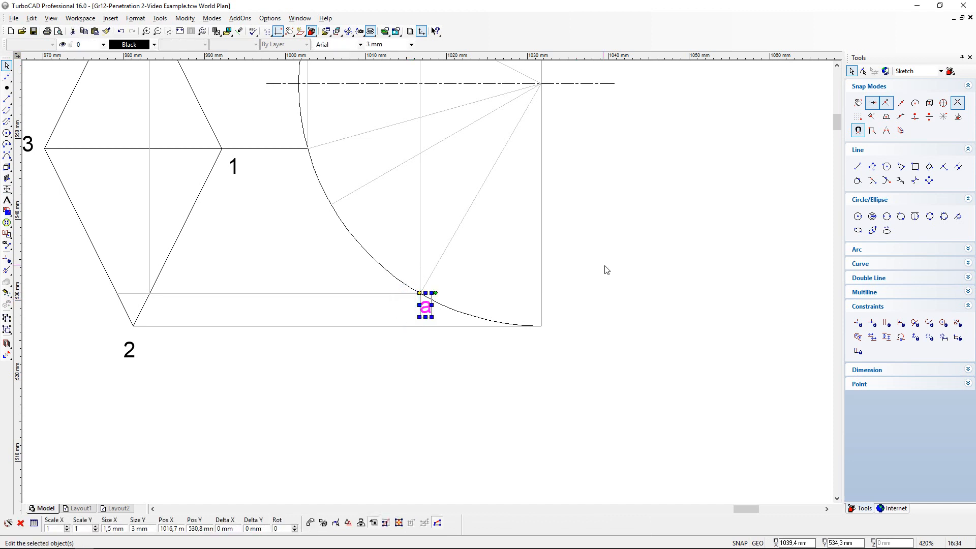
# - Copy the label a and place the copy where the horizontal projection line meets the prism's edge 1-2 in the top view
pyautogui.click(606, 270)
pyautogui.click(421, 317)
pyautogui.click(95, 32)
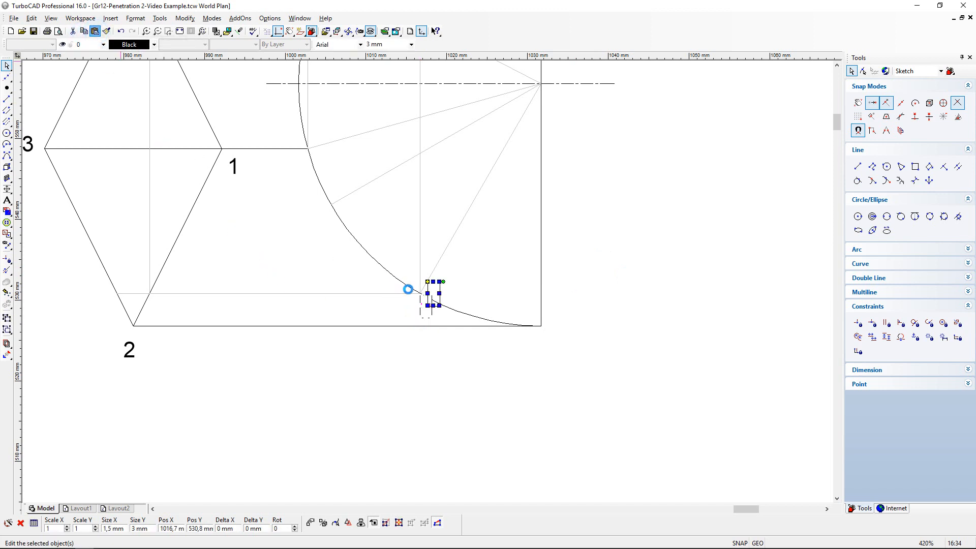
pyautogui.click(427, 282)
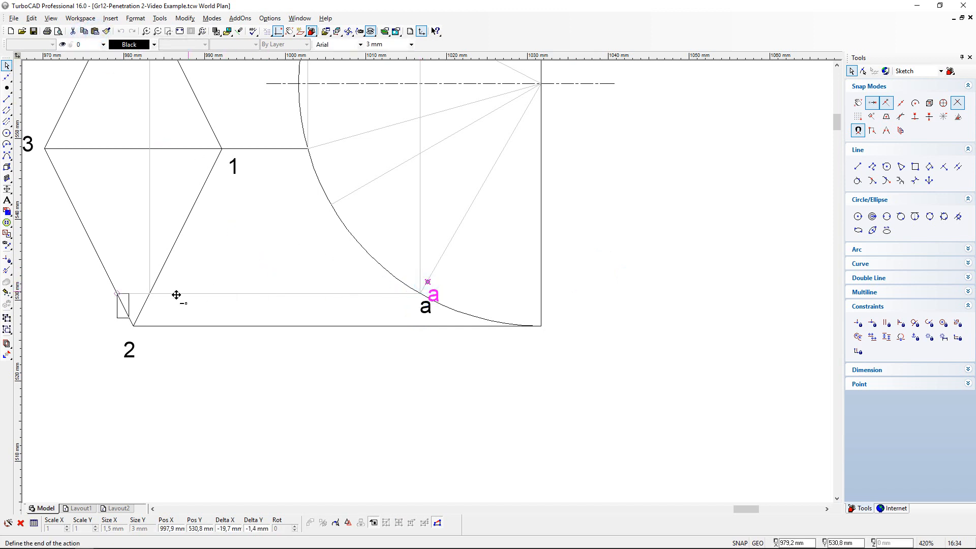
pyautogui.click(149, 294)
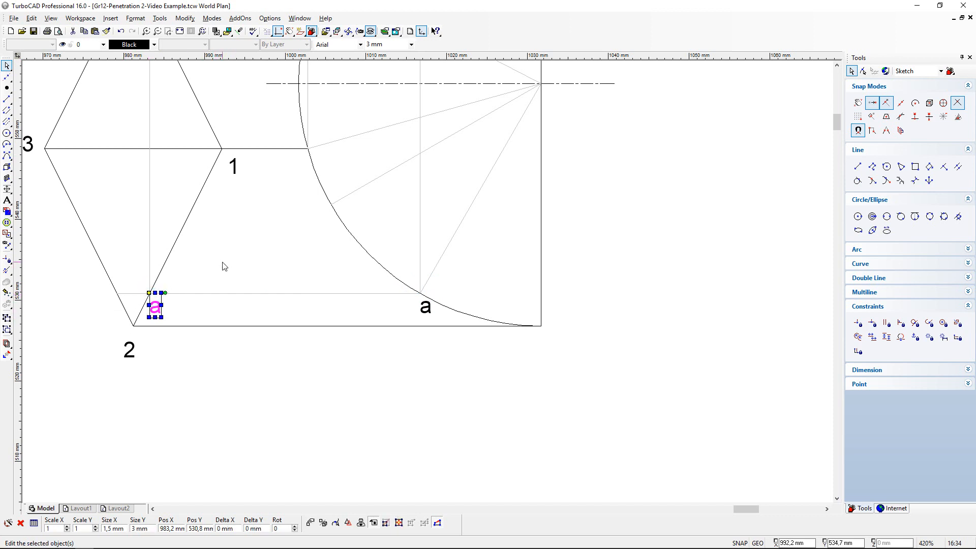
pyautogui.press('Escape')
# - Paste another label a in the front view, beside the start of the slanted projection line on the prism's end face
pyautogui.scroll(-2, 224, 267)
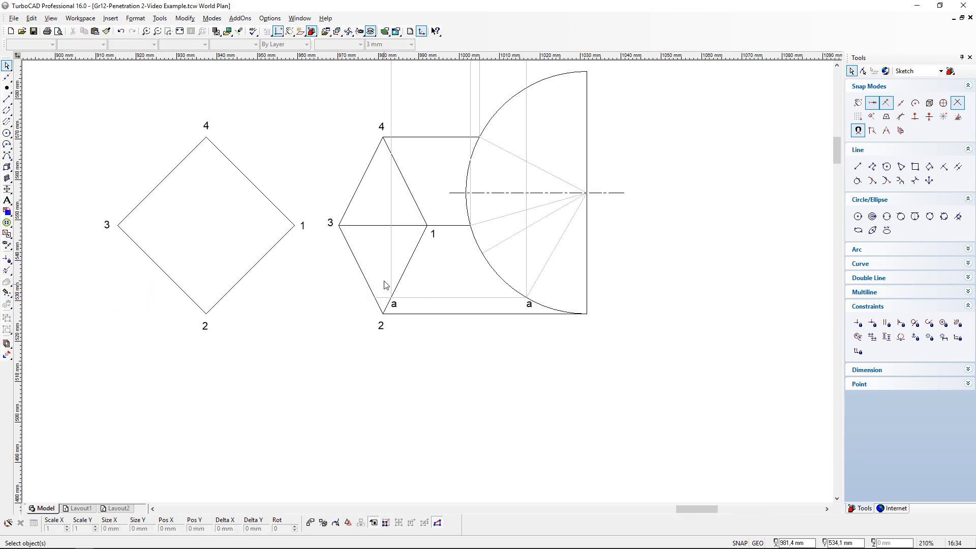
pyautogui.moveTo(836, 148); pyautogui.dragTo(836, 119)
pyautogui.scroll(1, 408, 137)
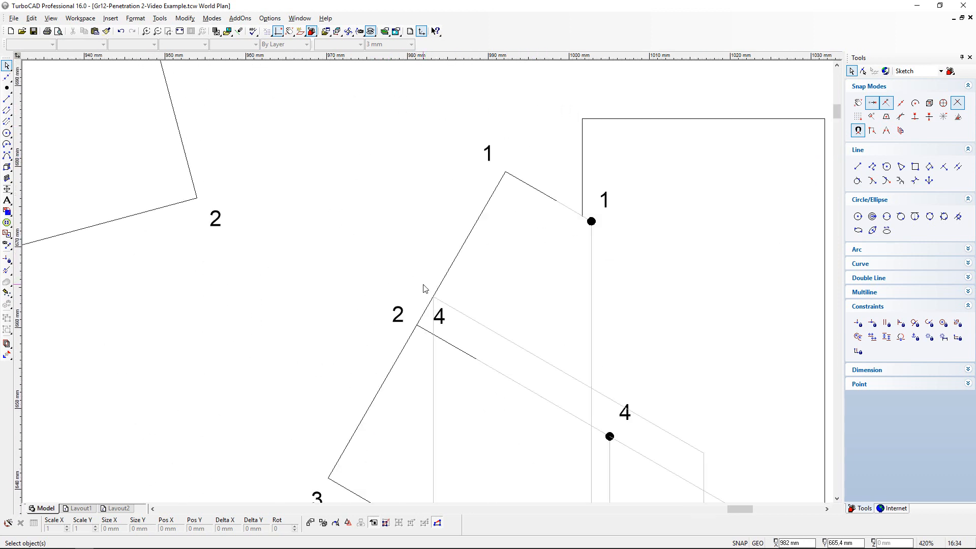
pyautogui.scroll(1, 427, 286)
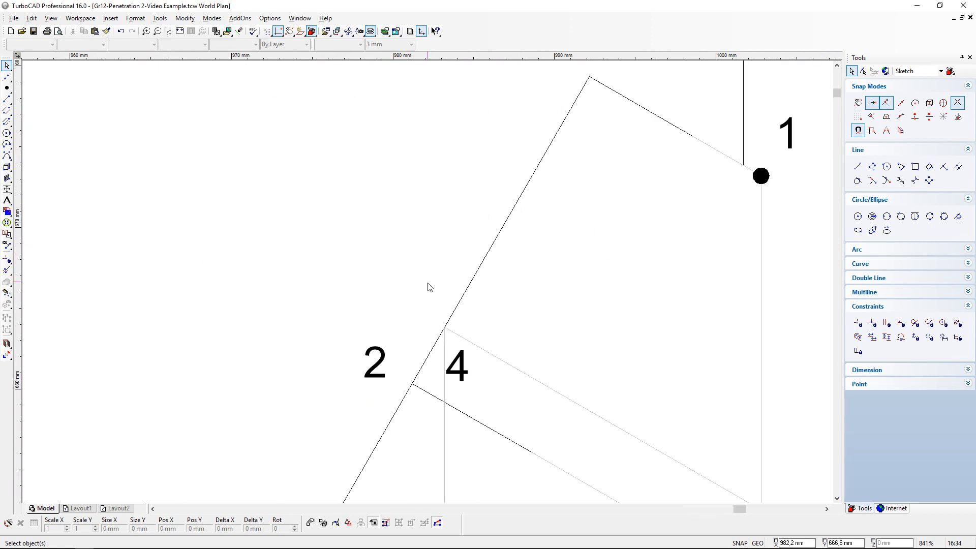
pyautogui.click(95, 31)
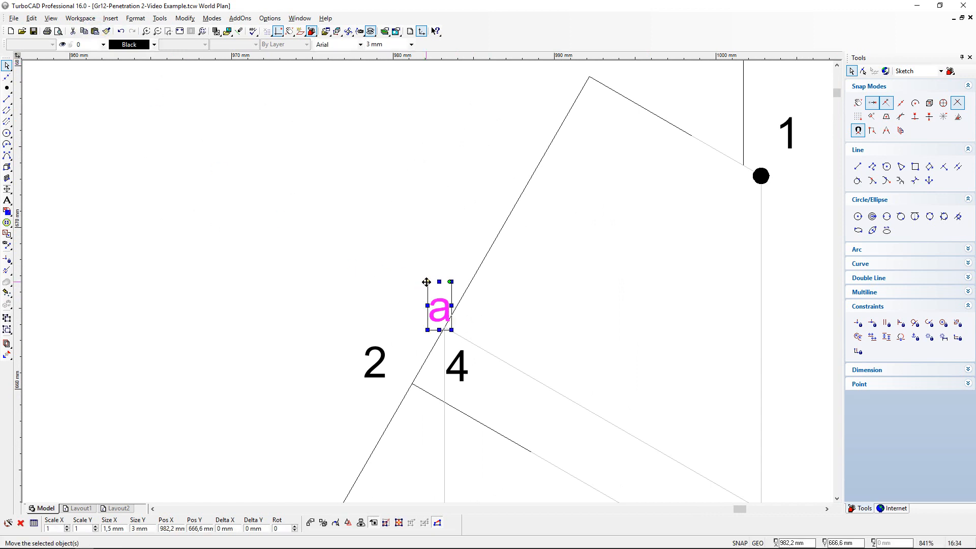
pyautogui.moveTo(426, 281); pyautogui.dragTo(412, 281)
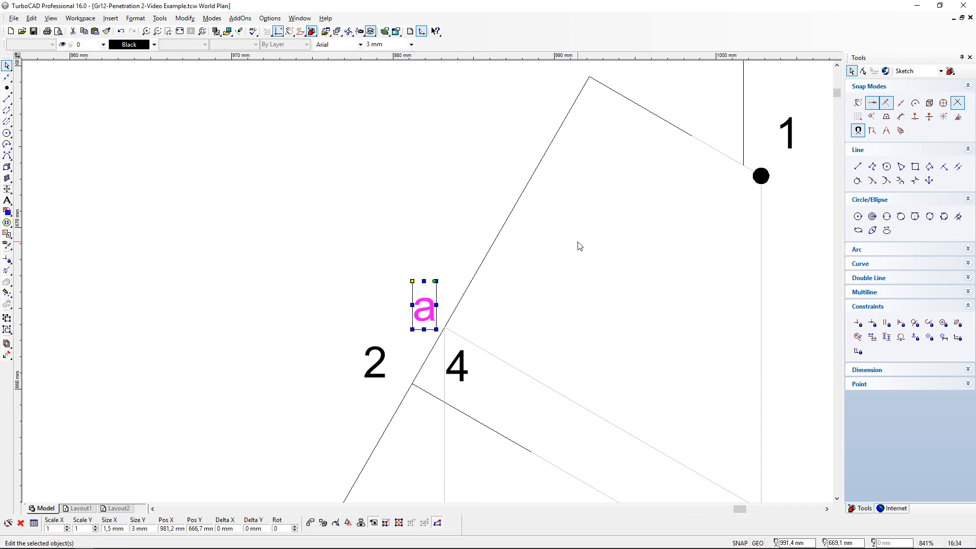
pyautogui.scroll(-1, 429, 283)
pyautogui.click(401, 319)
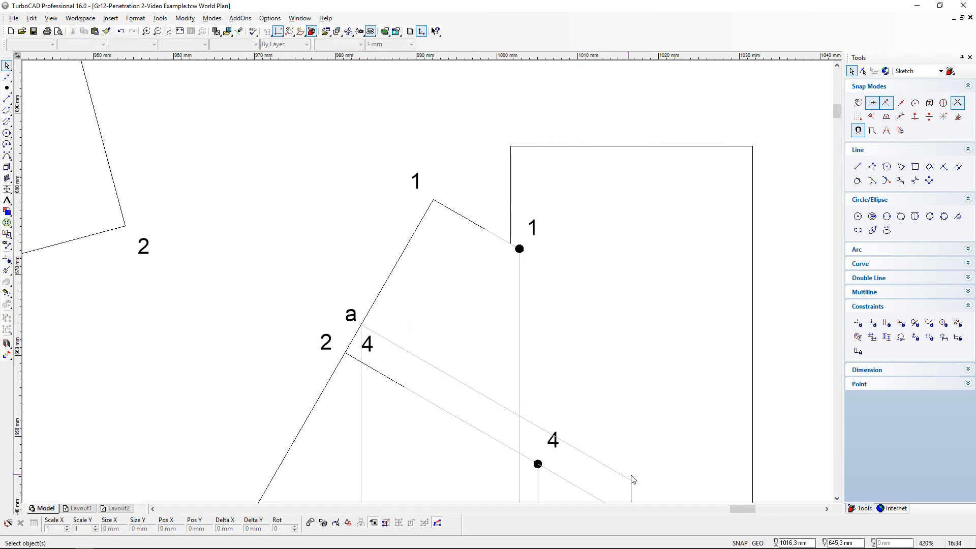
# - Paste a label a beside the far end of the slanted projection line inside the half cylinder and mark that end with a point marker
pyautogui.scroll(1, 645, 492)
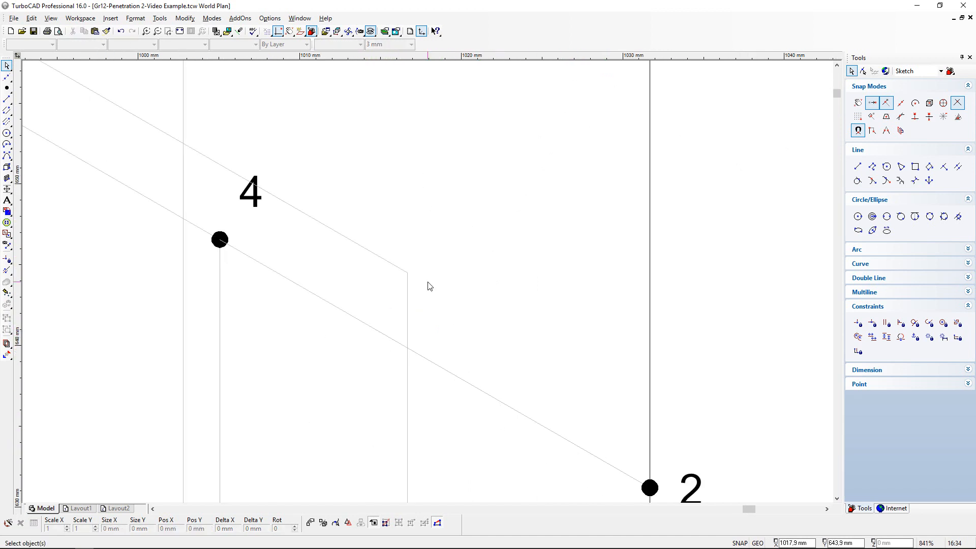
pyautogui.click(95, 31)
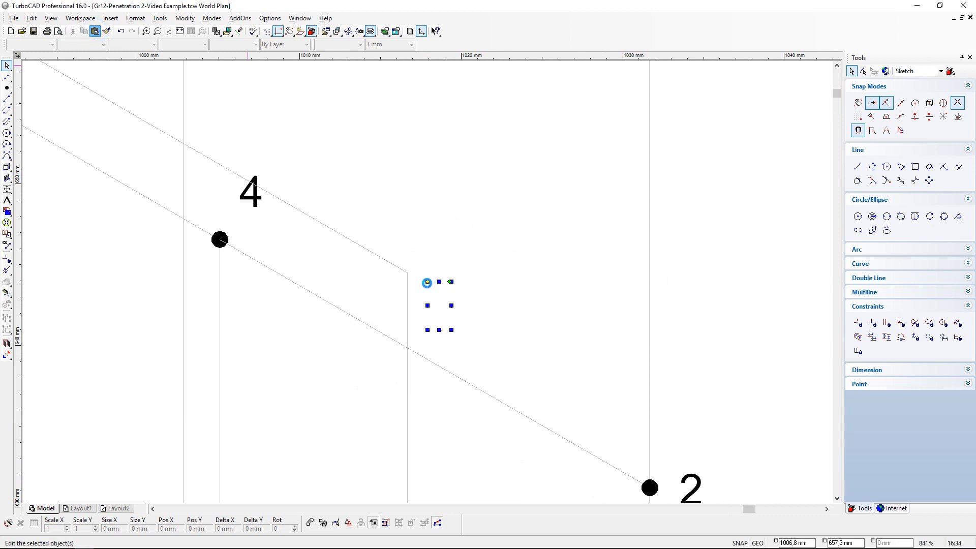
pyautogui.moveTo(427, 283); pyautogui.dragTo(421, 248)
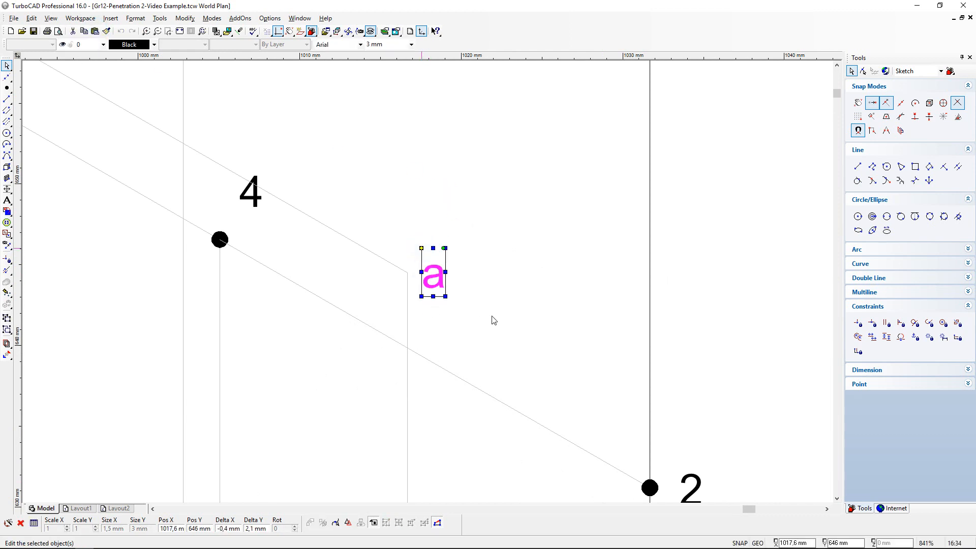
pyautogui.click(492, 316)
pyautogui.click(7, 88)
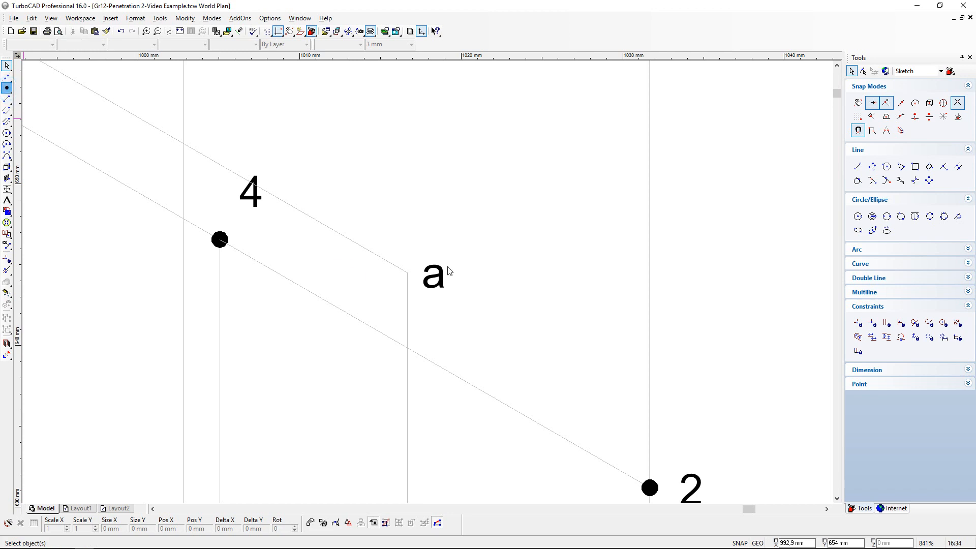
pyautogui.click(407, 273)
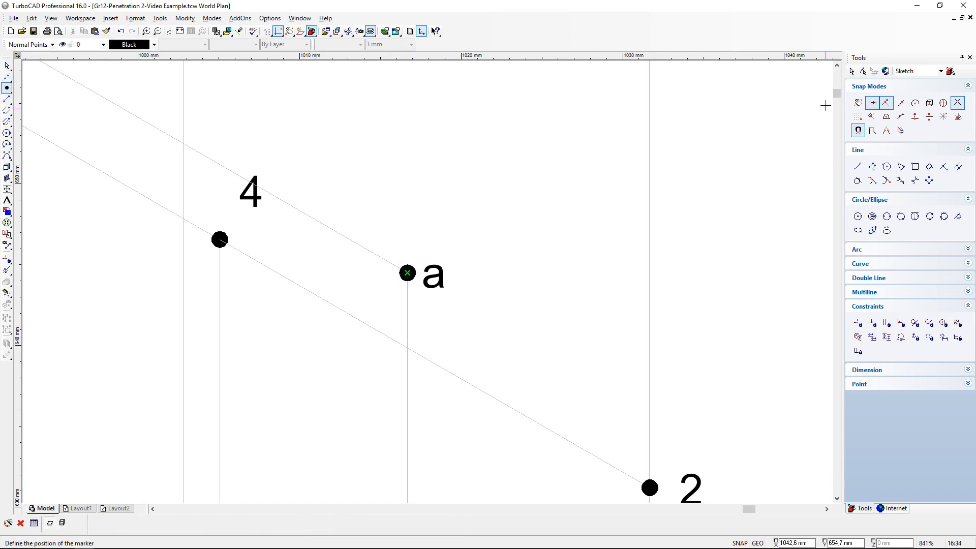
# - Examine how point a on the prism and half cylinder corresponds between the front view and the top view
pyautogui.moveTo(837, 95); pyautogui.dragTo(837, 104)
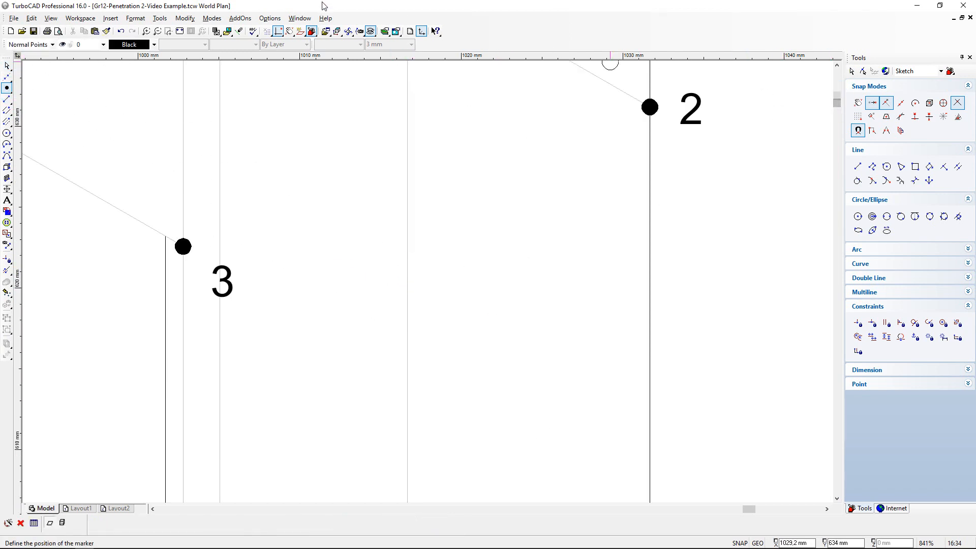
pyautogui.click(180, 31)
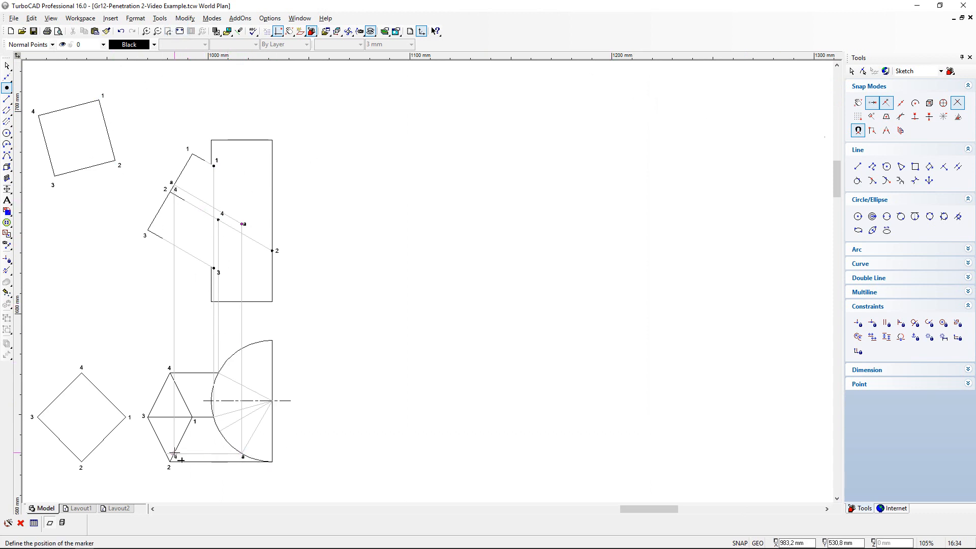
pyautogui.click(182, 190)
pyautogui.scroll(3, 244, 225)
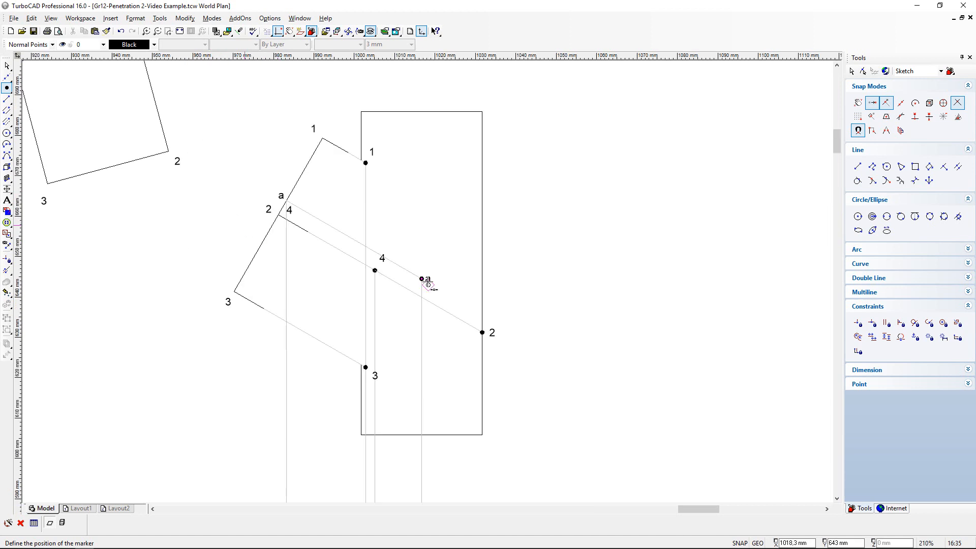
pyautogui.click(244, 224)
pyautogui.moveTo(835, 143); pyautogui.dragTo(840, 163)
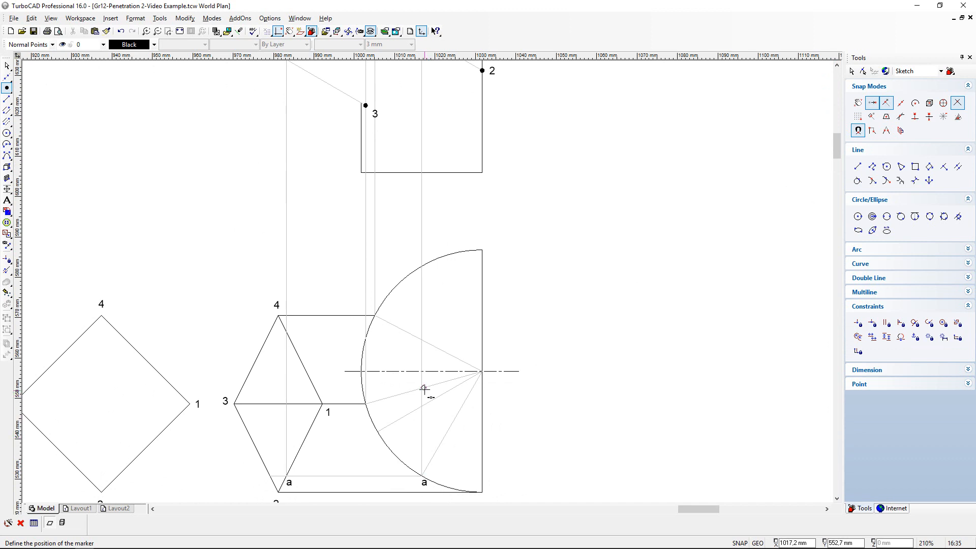
pyautogui.click(434, 212)
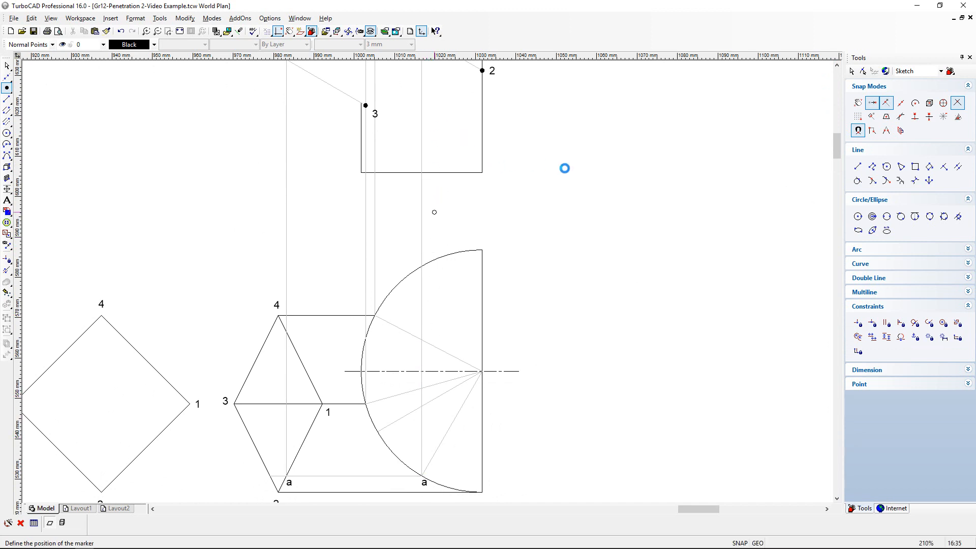
pyautogui.moveTo(836, 149); pyautogui.dragTo(839, 133)
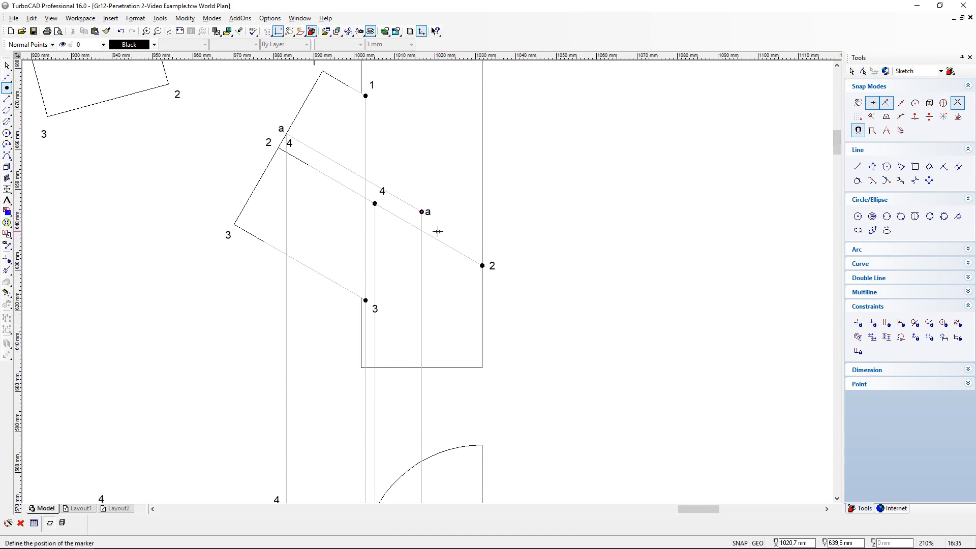
# - Draw a vertical projection line about 128 mm long from point a's level on the prism's edge 2-3 in the top view to just past the front view's end face
pyautogui.moveTo(836, 147); pyautogui.dragTo(837, 162)
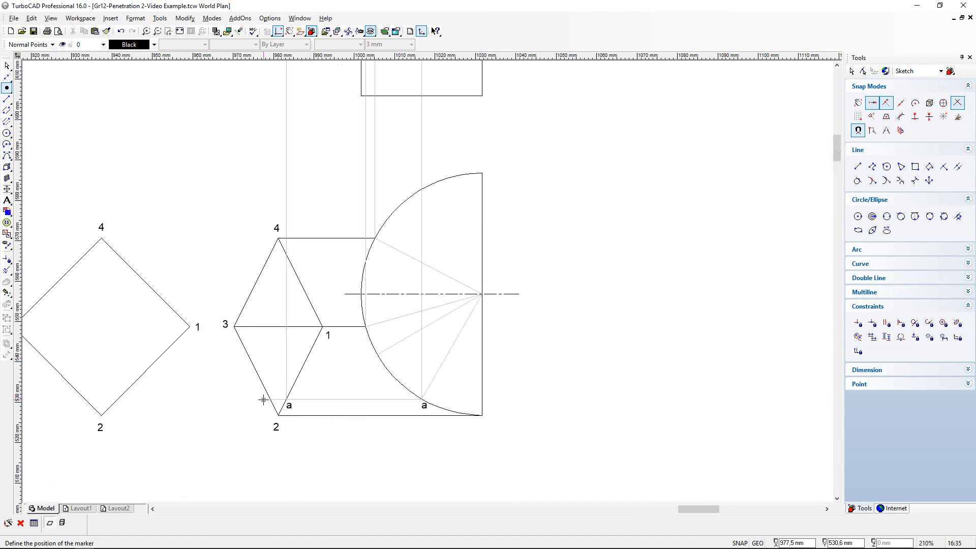
pyautogui.scroll(4, 269, 399)
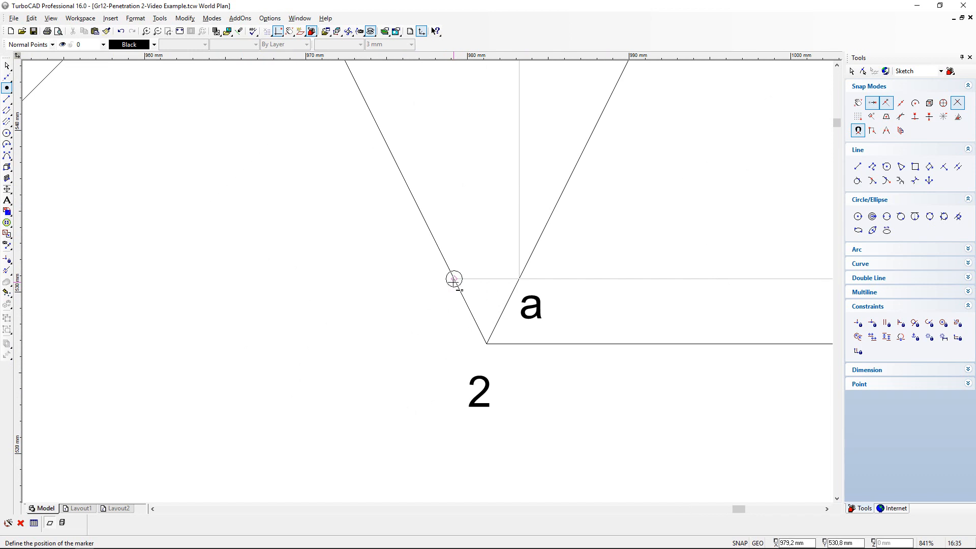
pyautogui.click(7, 98)
pyautogui.click(453, 279)
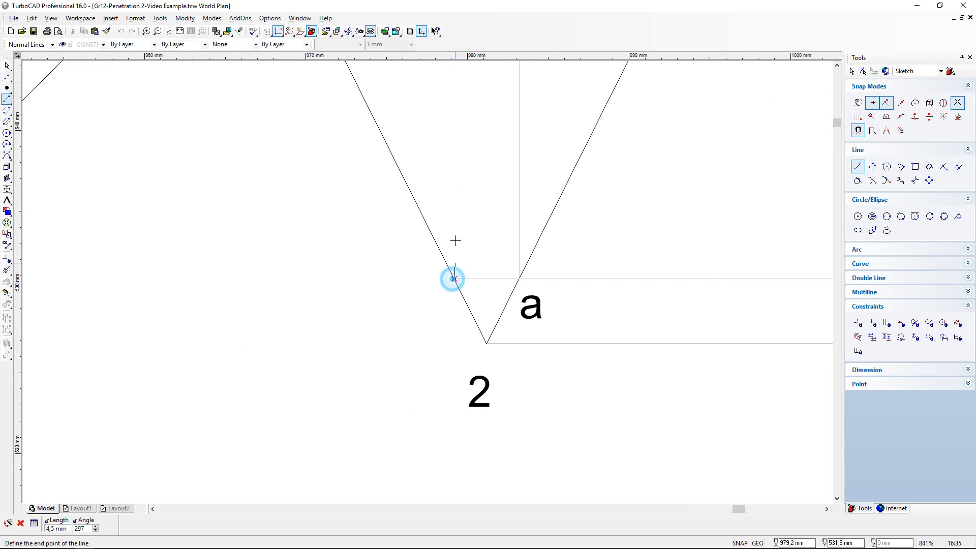
pyautogui.scroll(-10, 446, 183)
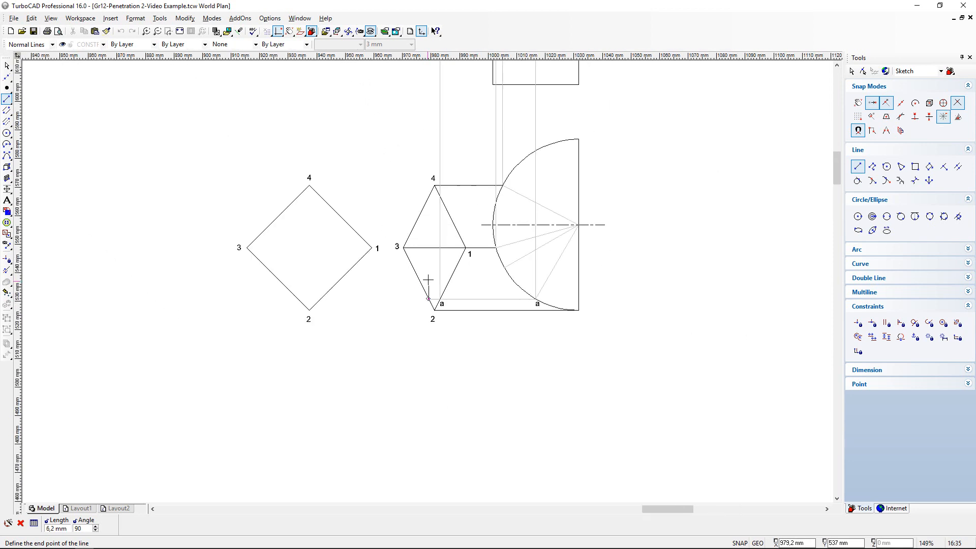
pyautogui.scroll(1, 434, 159)
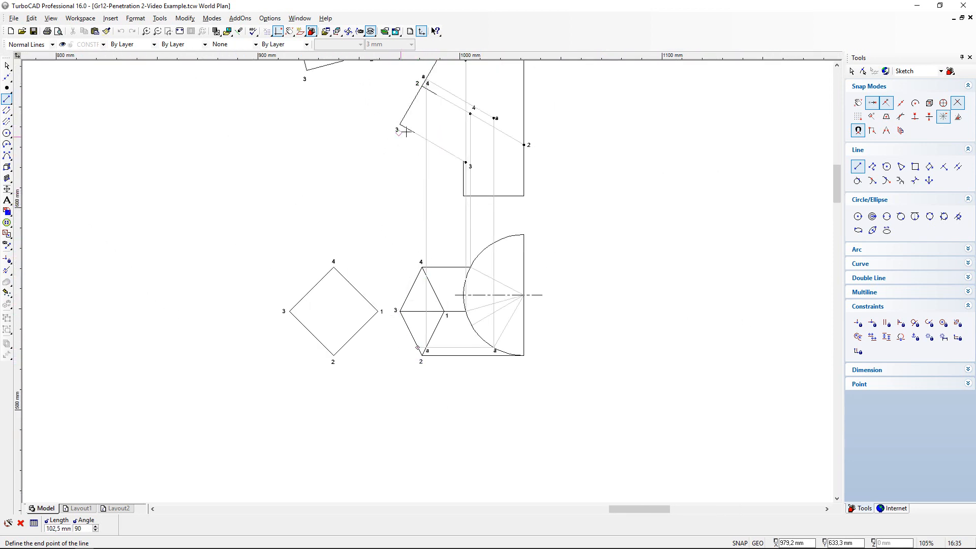
pyautogui.scroll(3, 399, 79)
pyautogui.scroll(4, 443, 318)
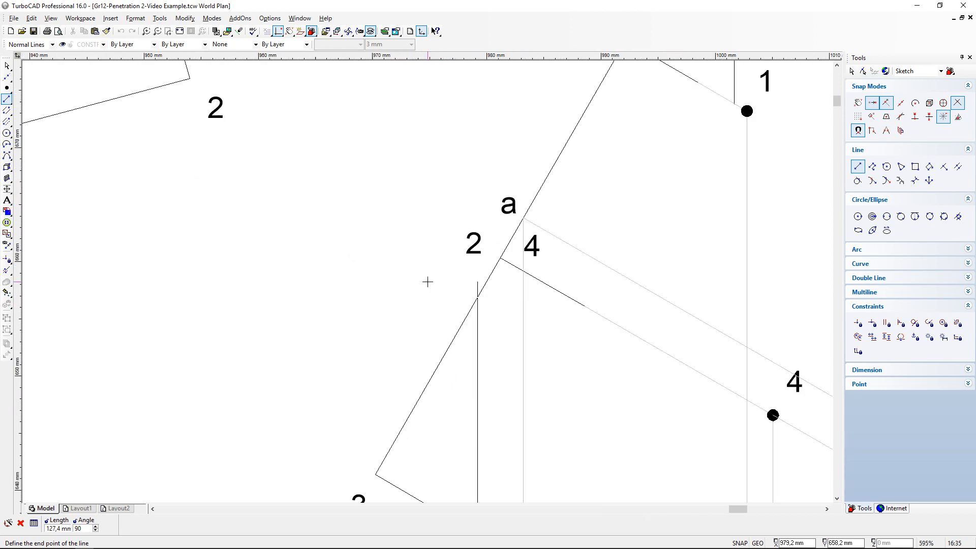
pyautogui.click(456, 279)
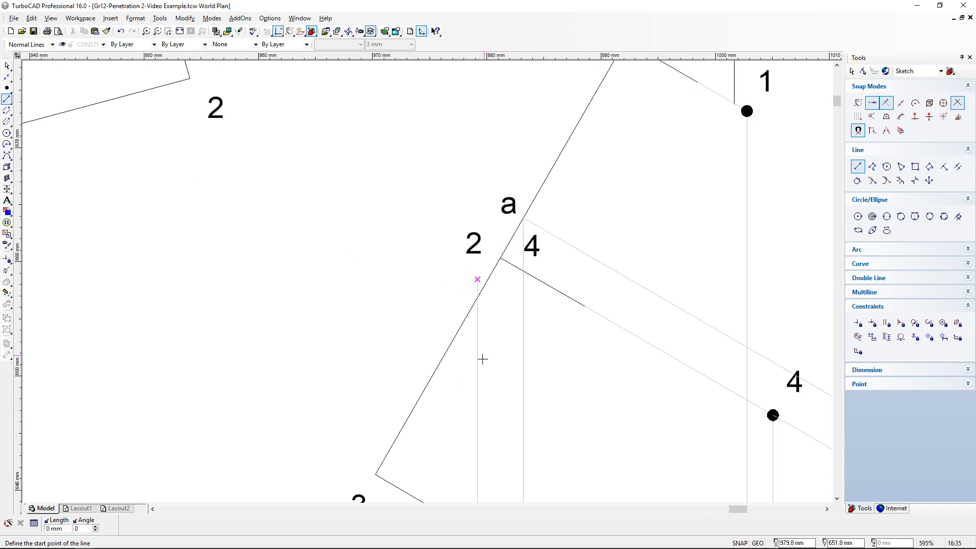
pyautogui.scroll(-3, 380, 311)
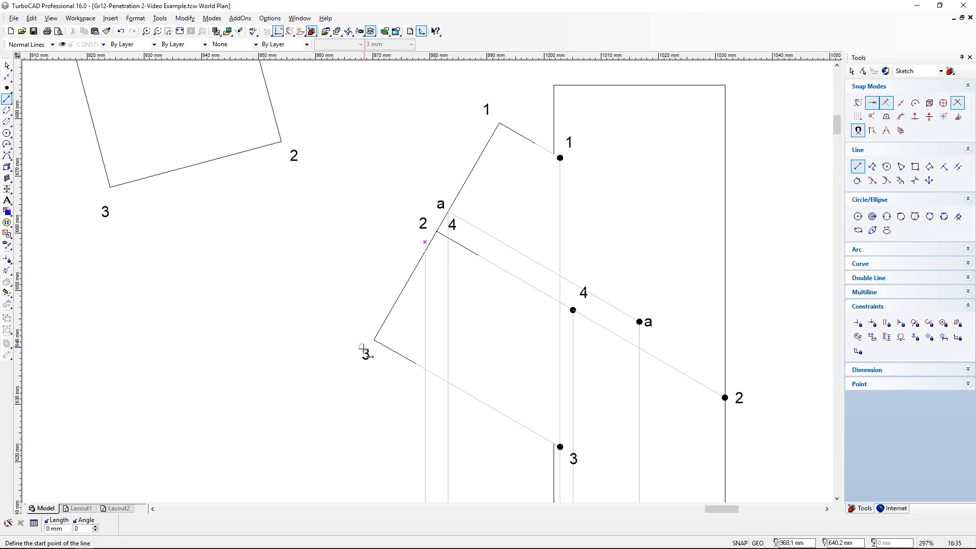
# - Shorten the vertical projection line to the prism's end face in the front view and draw a slanted line 52 mm long at 330° from there
pyautogui.click(6, 270)
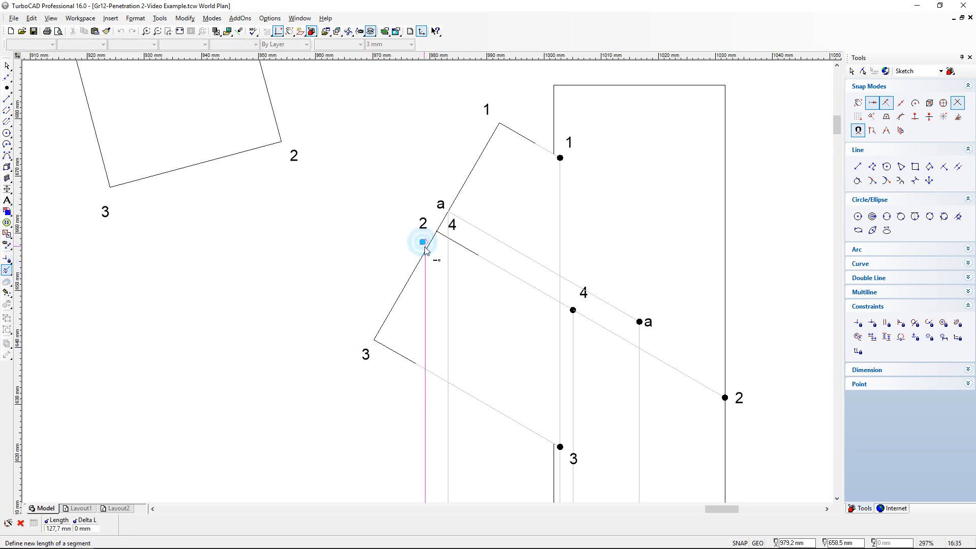
pyautogui.click(424, 247)
pyautogui.click(6, 99)
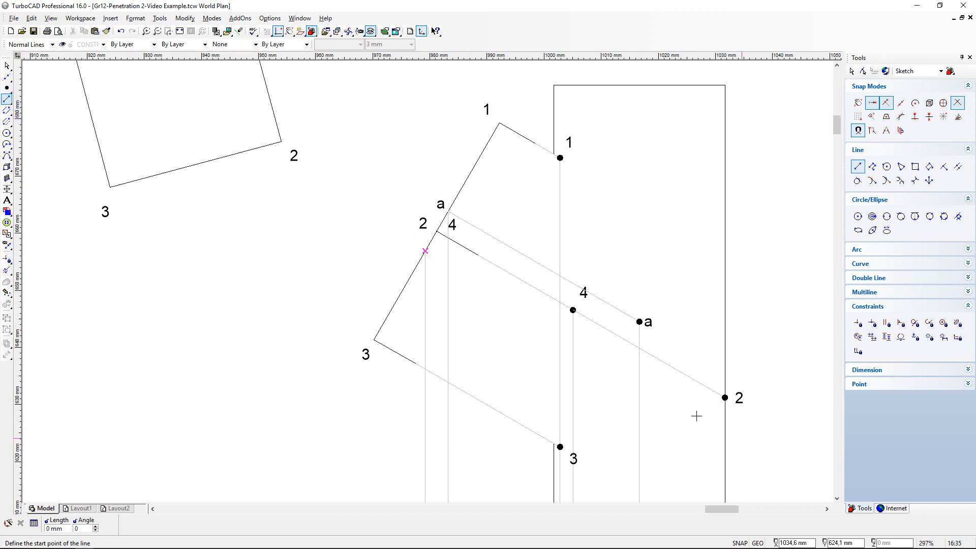
pyautogui.click(425, 251)
pyautogui.press('Tab')
pyautogui.press('Tab')
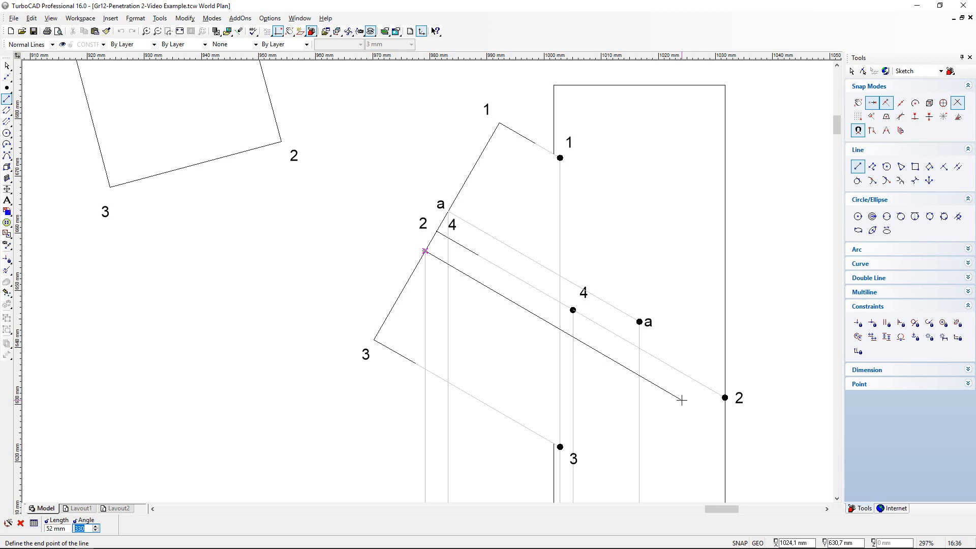
pyautogui.press('Return')
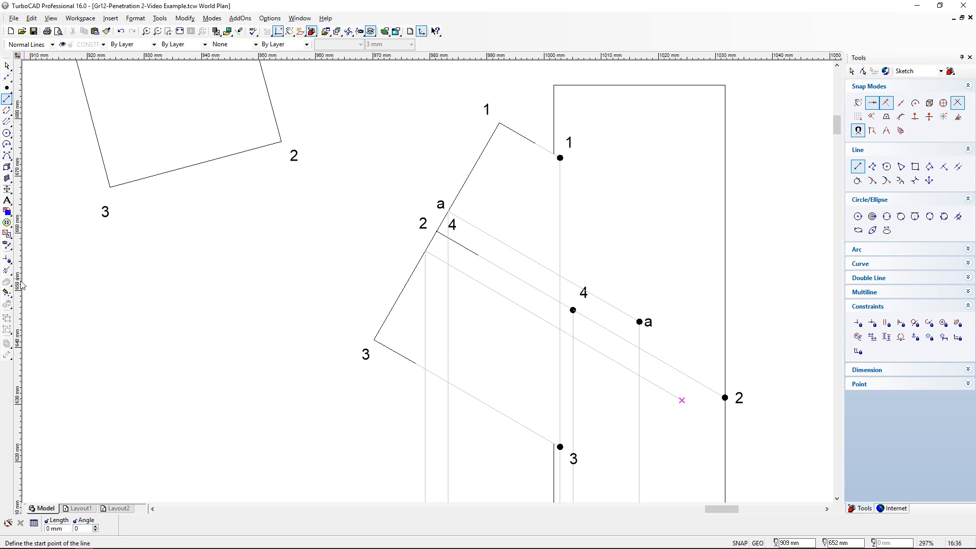
# - Shorten the new slanted projection line to end on the vertical projection line below point a inside the half cylinder
pyautogui.click(7, 270)
pyautogui.click(666, 396)
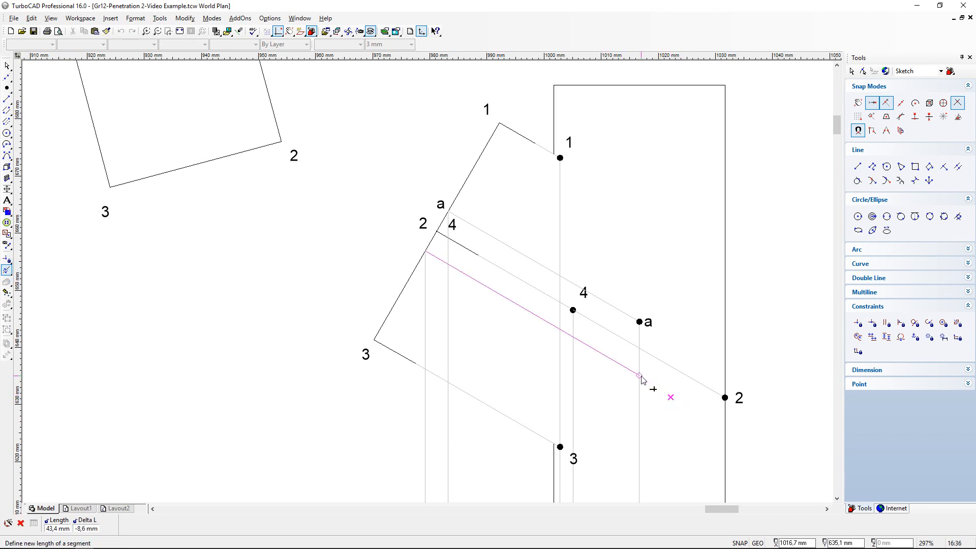
pyautogui.click(641, 377)
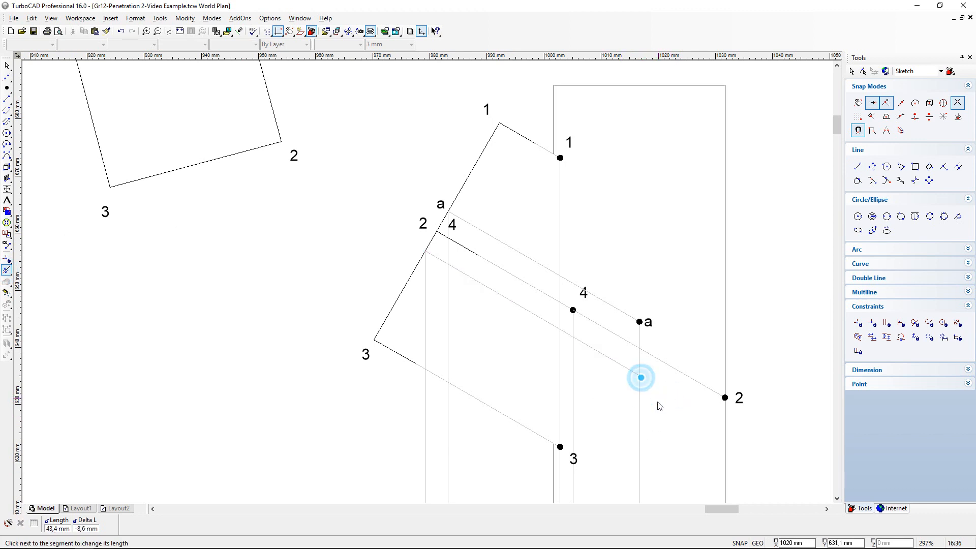
# - Copy label a in the top view and place the copy beside the projection point on the prism's edge 2-3
pyautogui.scroll(-2, 427, 295)
pyautogui.scroll(2, 427, 283)
pyautogui.scroll(-2, 430, 283)
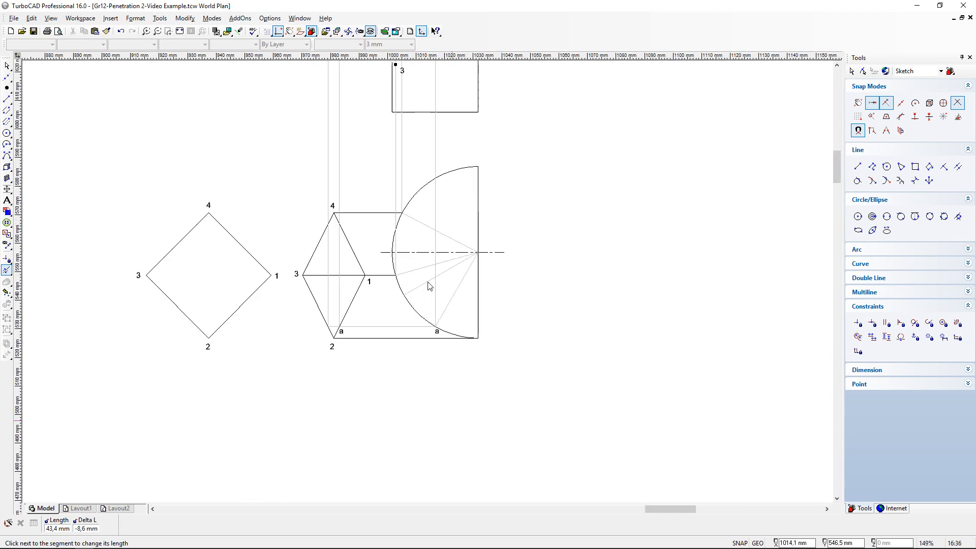
pyautogui.scroll(2, 429, 282)
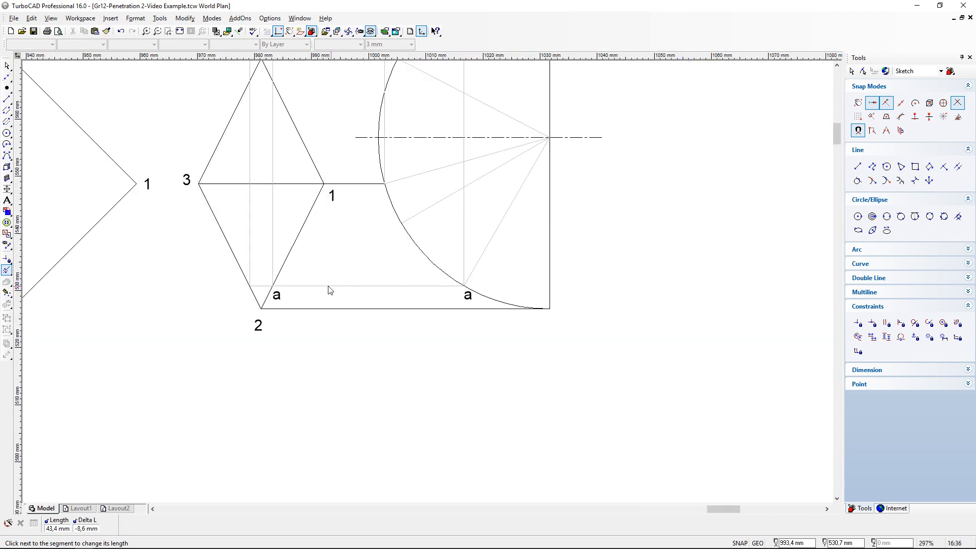
pyautogui.scroll(4, 278, 301)
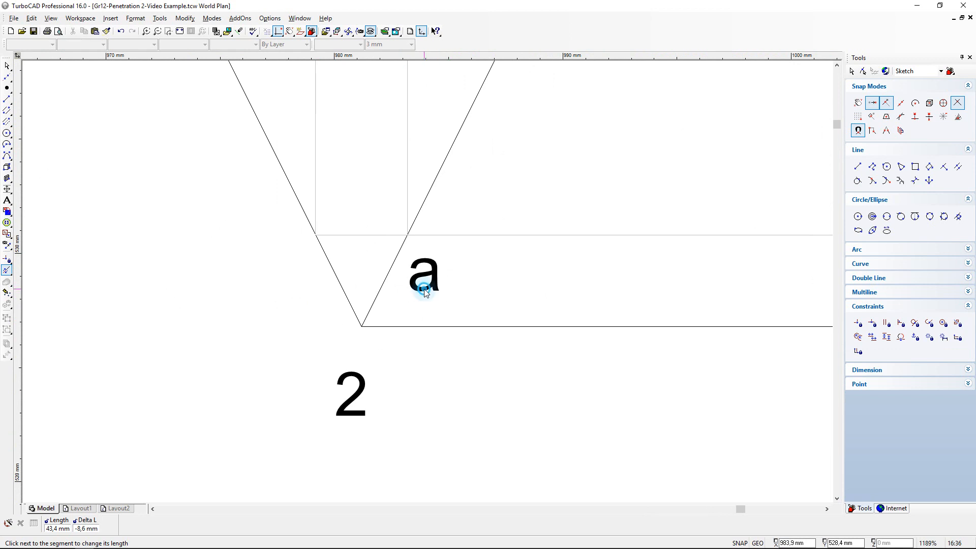
pyautogui.scroll(-2, 281, 285)
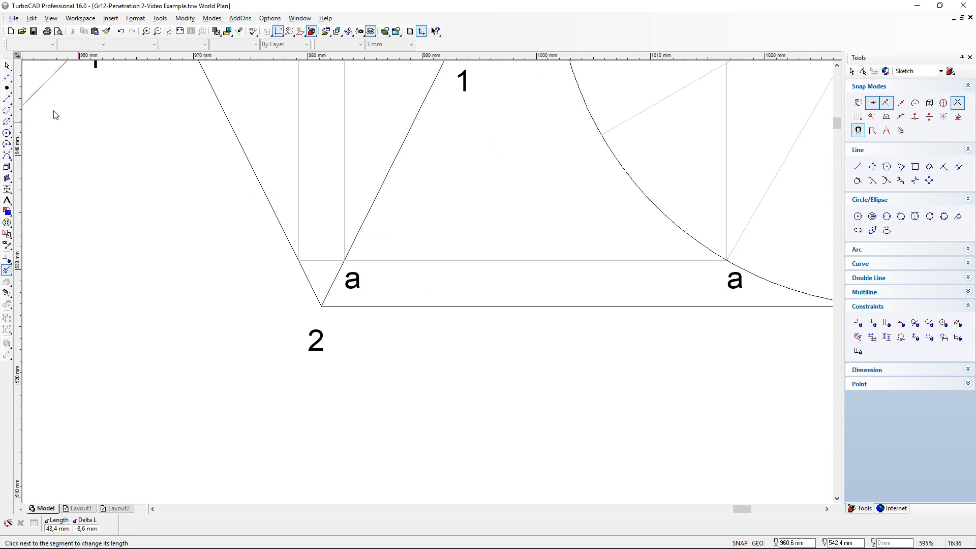
pyautogui.click(7, 65)
pyautogui.click(352, 279)
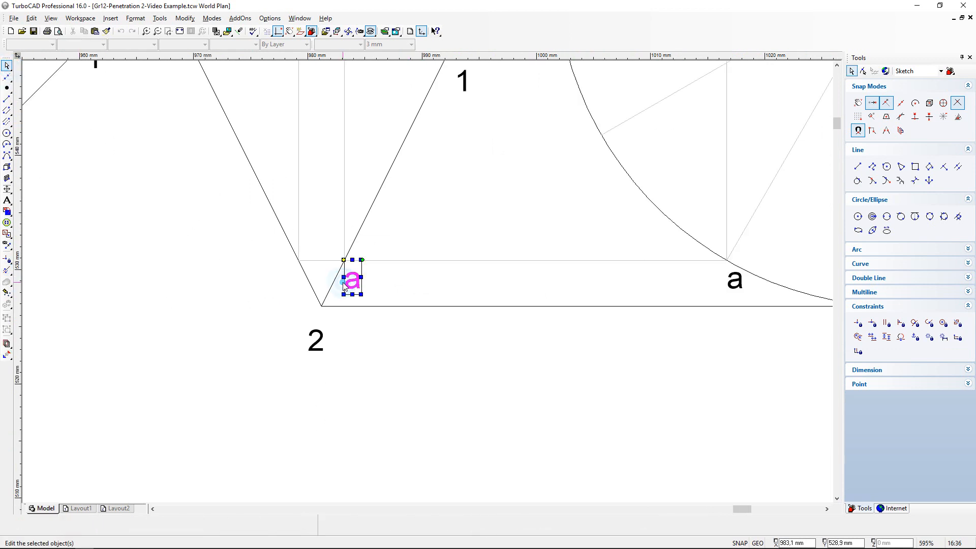
pyautogui.click(83, 31)
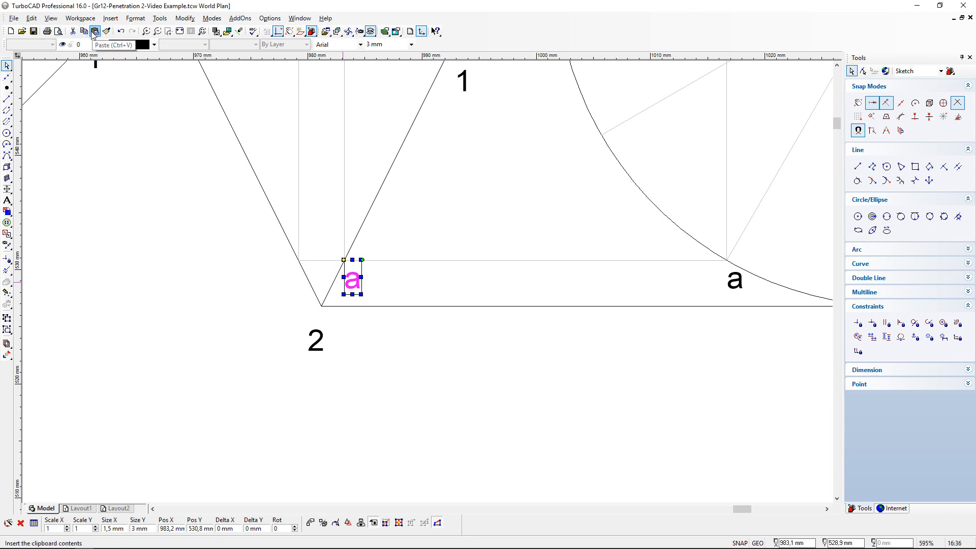
pyautogui.click(95, 31)
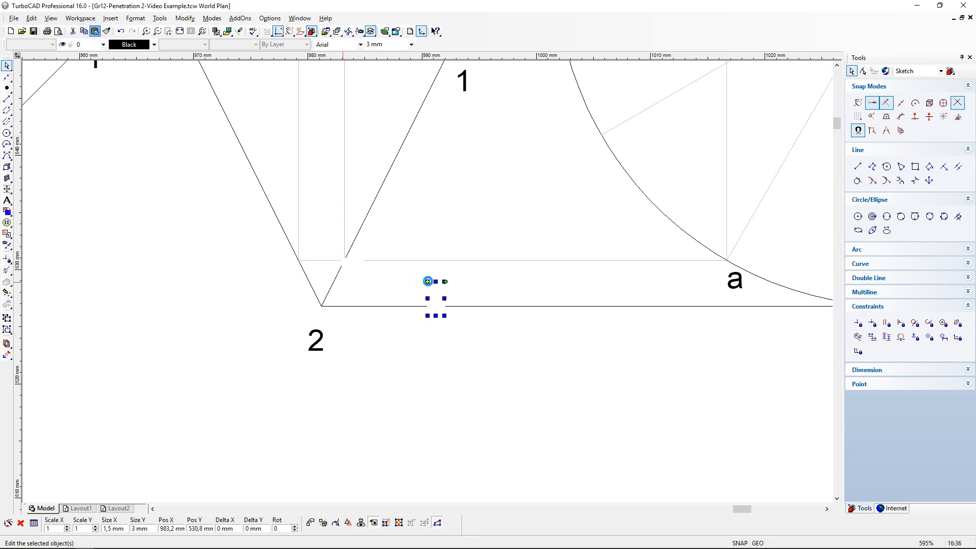
pyautogui.moveTo(428, 281); pyautogui.dragTo(265, 262)
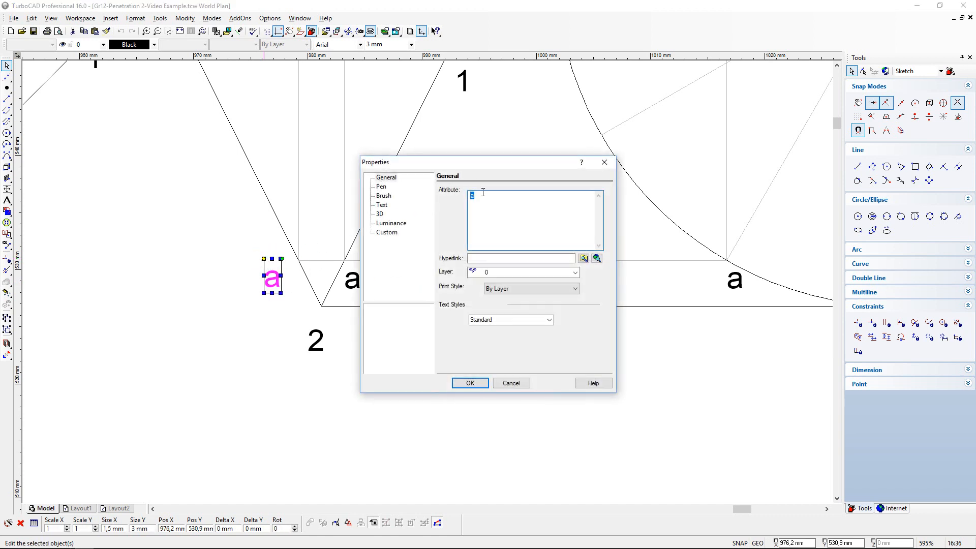
# - Change the text of the copied label beside the prism's edge 2-3 to a1
pyautogui.click(482, 193)
pyautogui.write("'")
pyautogui.click(465, 379)
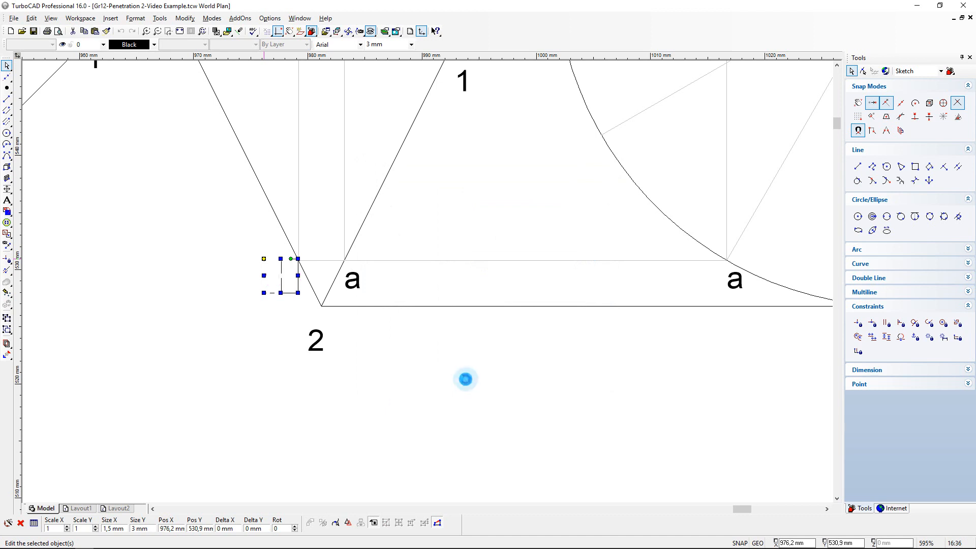
# - Copy label a1 from the top view to the front view, beside the start of the lower slanted projection line on the end face
pyautogui.click(277, 278)
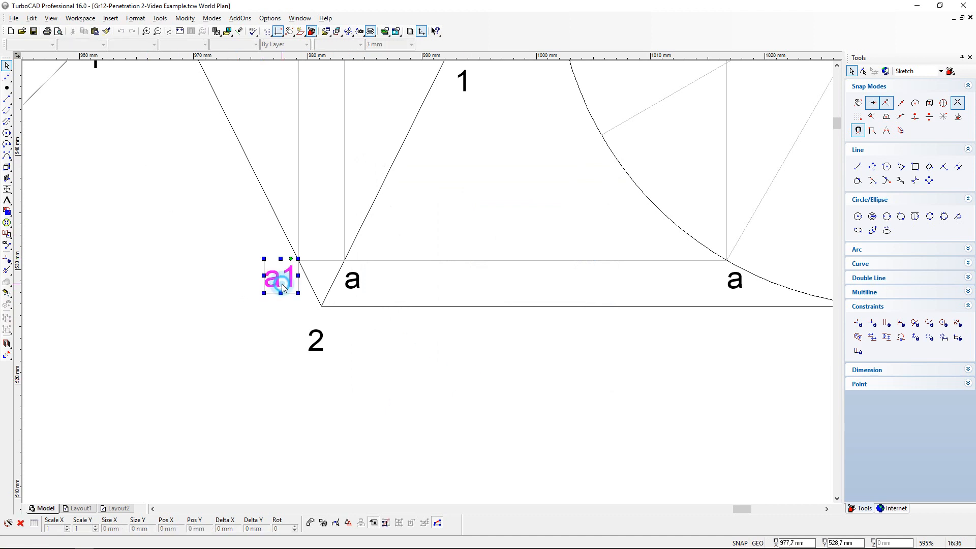
pyautogui.click(84, 31)
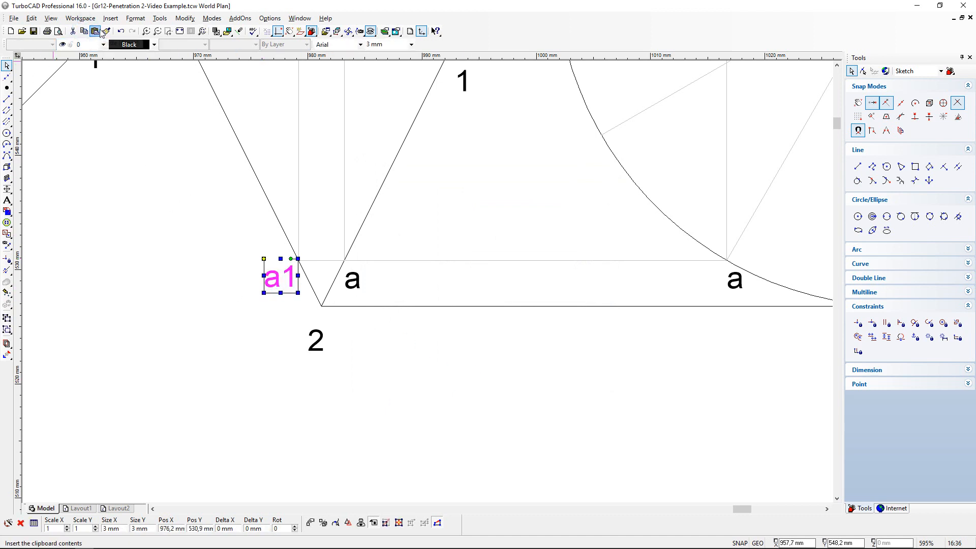
pyautogui.click(95, 31)
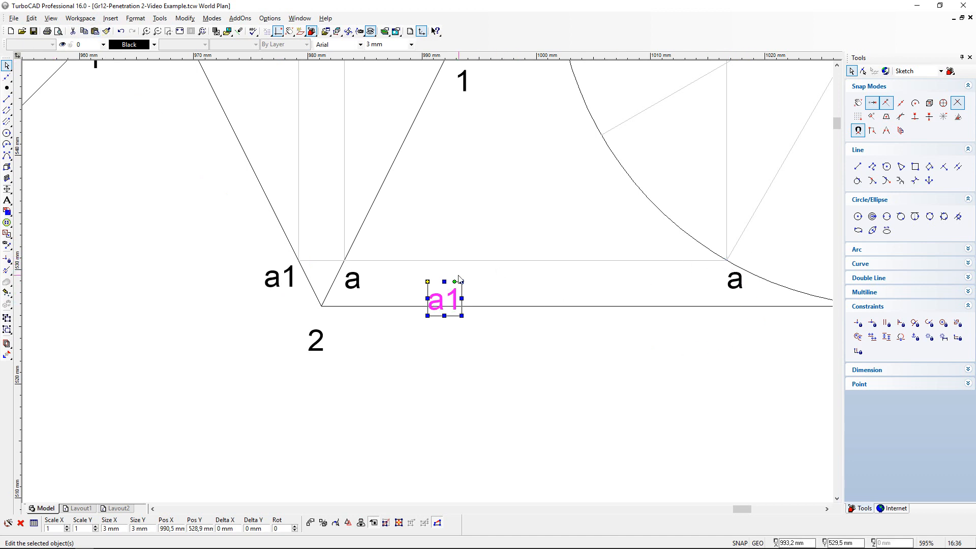
pyautogui.click(429, 281)
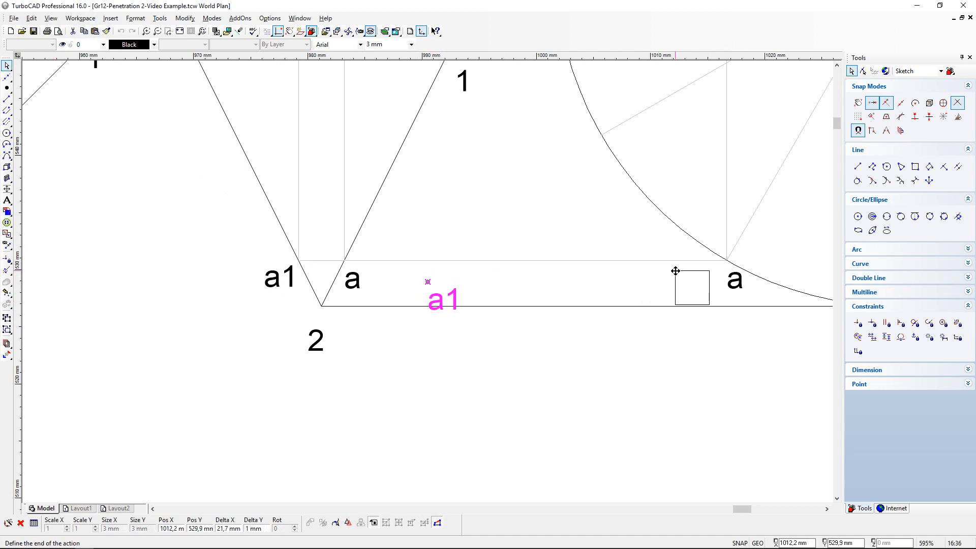
pyautogui.scroll(-3, 676, 270)
pyautogui.scroll(3, 356, 300)
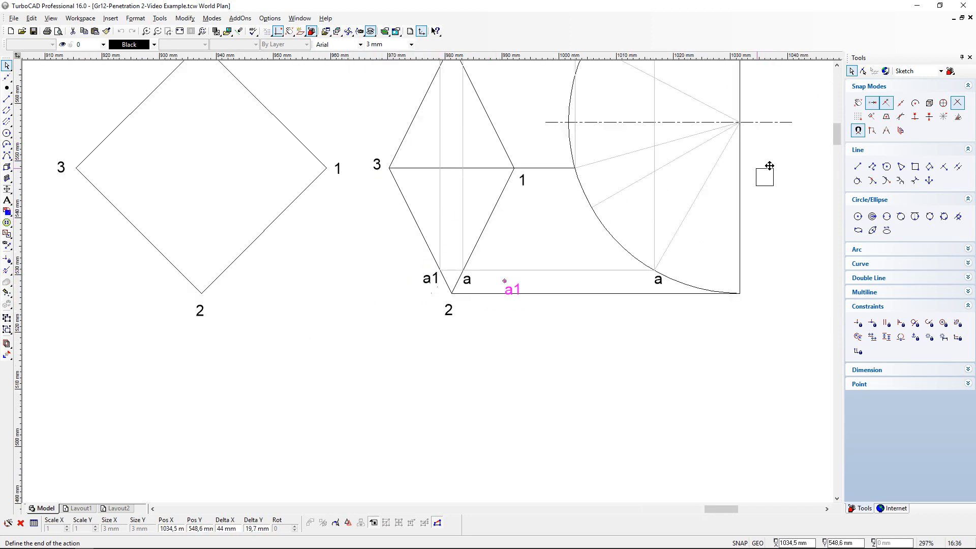
pyautogui.moveTo(840, 141)
pyautogui.mouseDown()
pyautogui.moveTo(842, 91)
pyautogui.moveTo(842, 105)
pyautogui.mouseUp()
pyautogui.scroll(6, 435, 280)
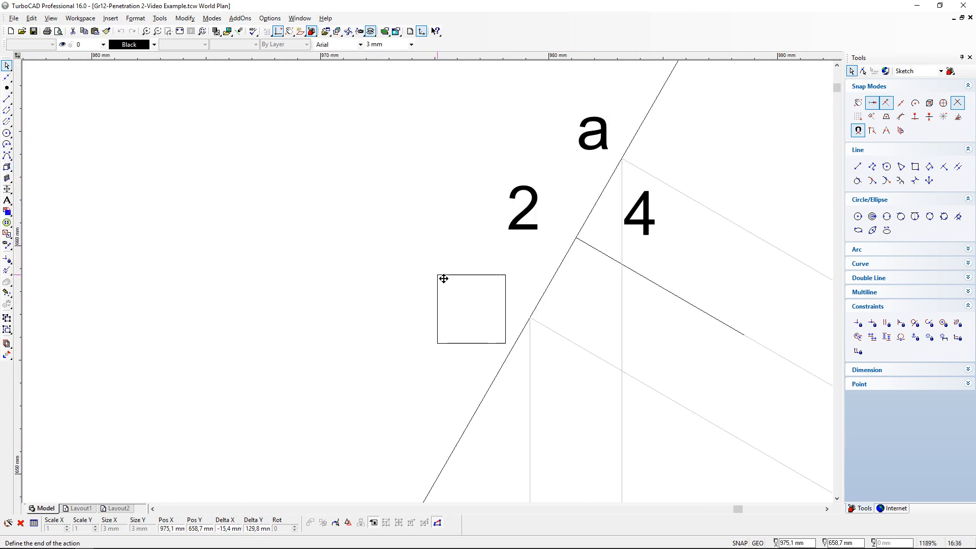
pyautogui.click(559, 311)
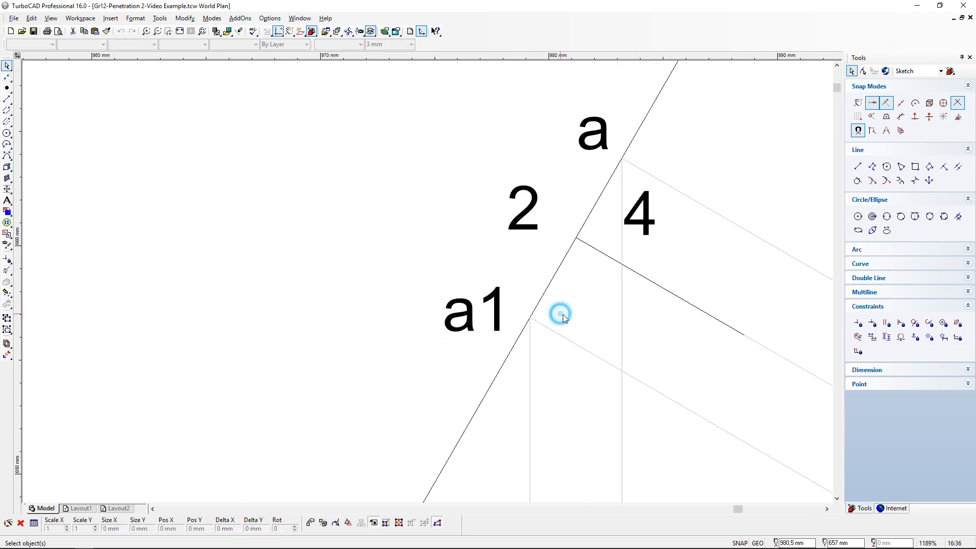
# - Mark the far end of a1's slanted projection line with a point marker and paste a label a1 beside it
pyautogui.scroll(-3, 516, 328)
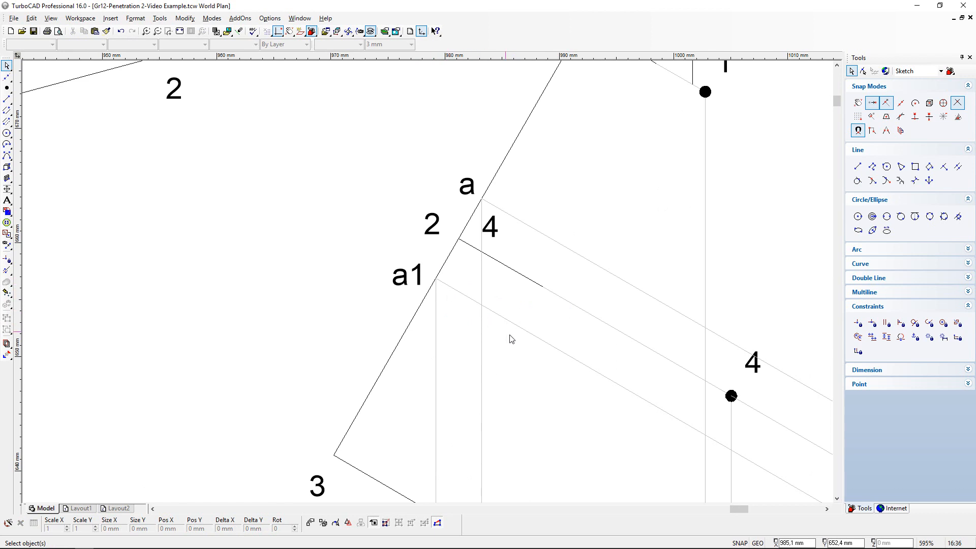
pyautogui.scroll(-3, 511, 339)
pyautogui.scroll(3, 532, 352)
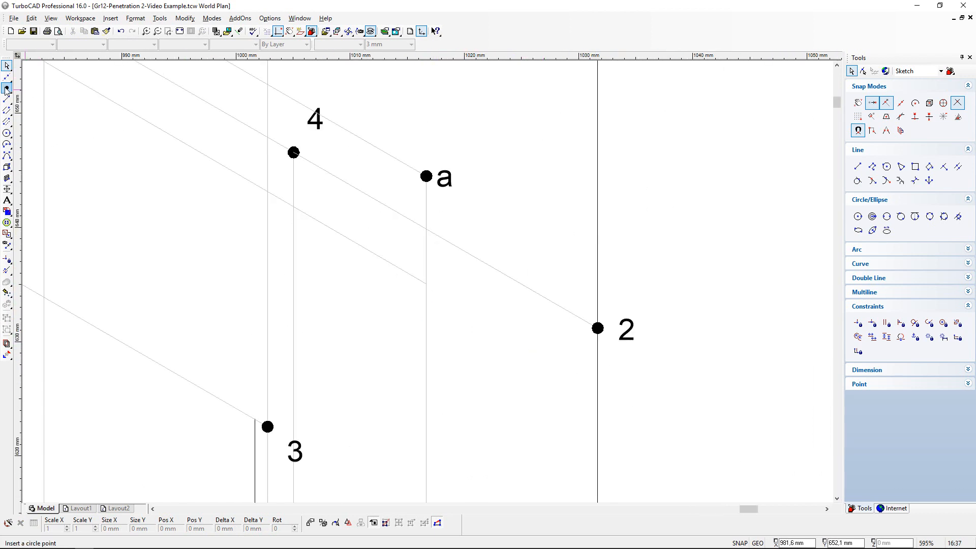
pyautogui.click(7, 87)
pyautogui.click(426, 284)
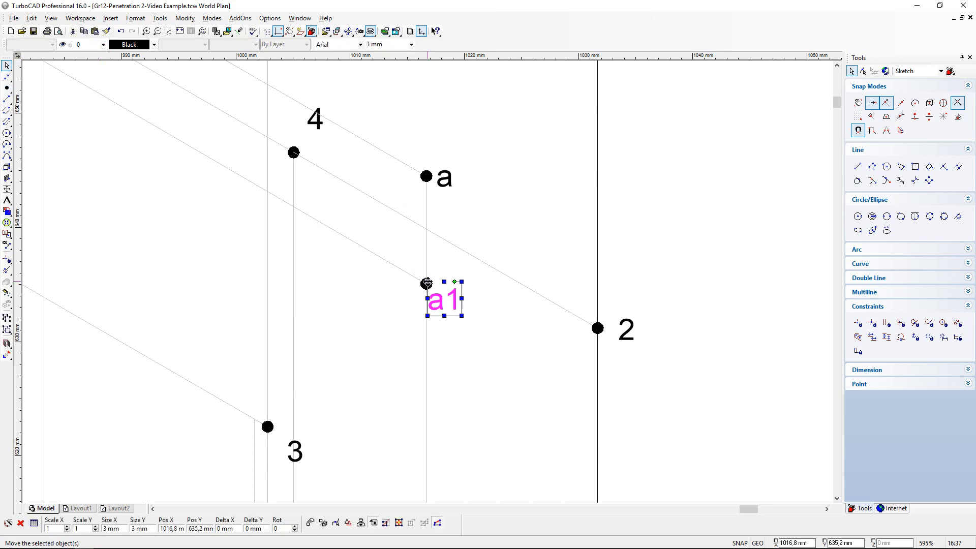
pyautogui.click(427, 282)
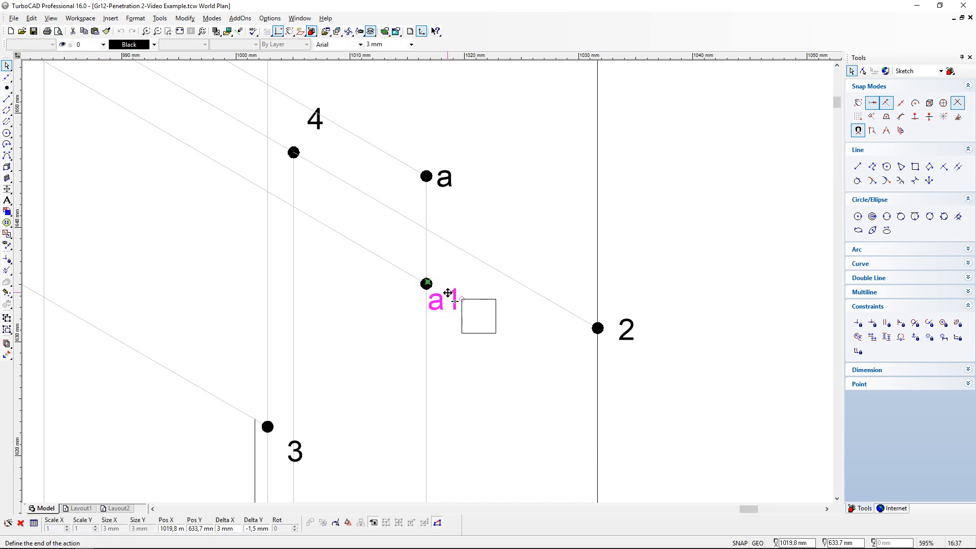
pyautogui.click(443, 278)
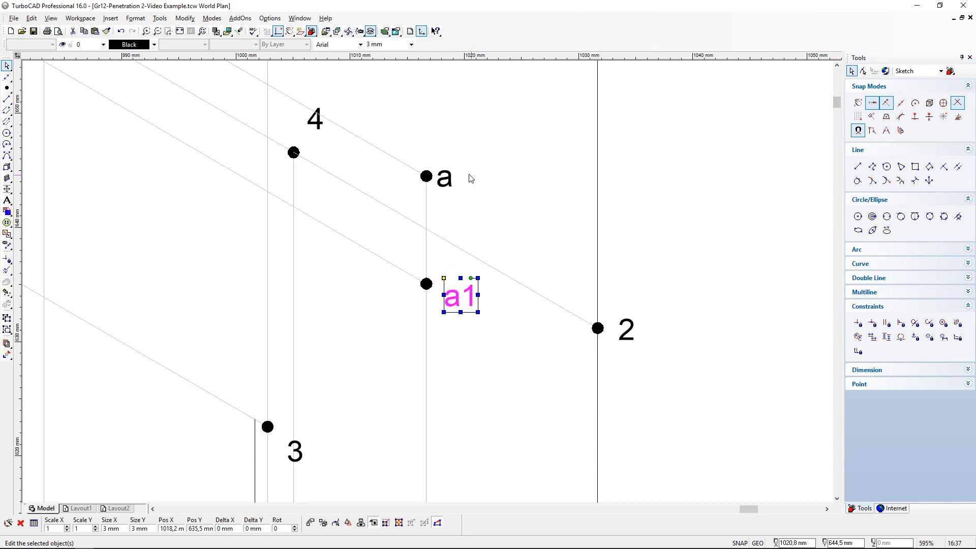
# - Add a text label b in the top view beside the unlabelled radial line's end on the half cylinder's arc, between points 1 and a
pyautogui.moveTo(836, 101); pyautogui.dragTo(844, 151)
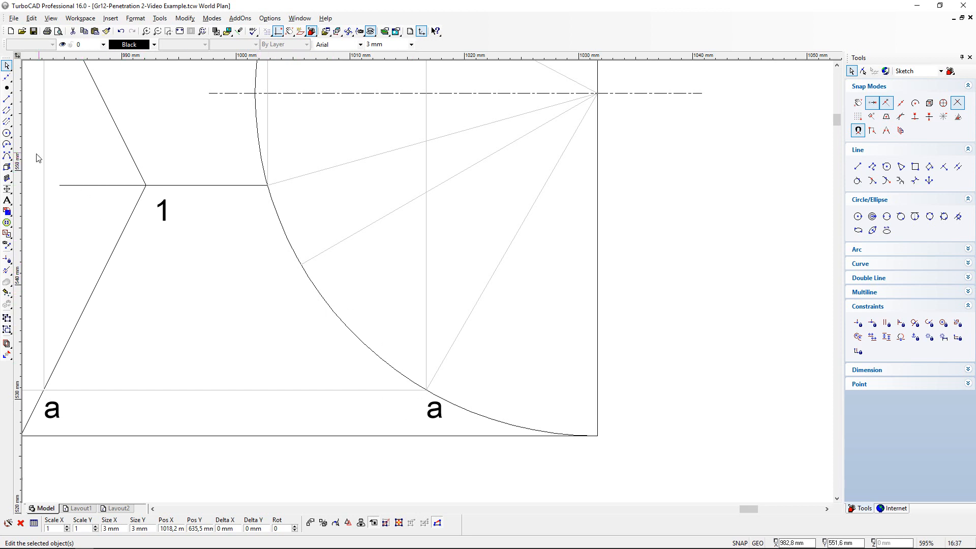
pyautogui.click(7, 200)
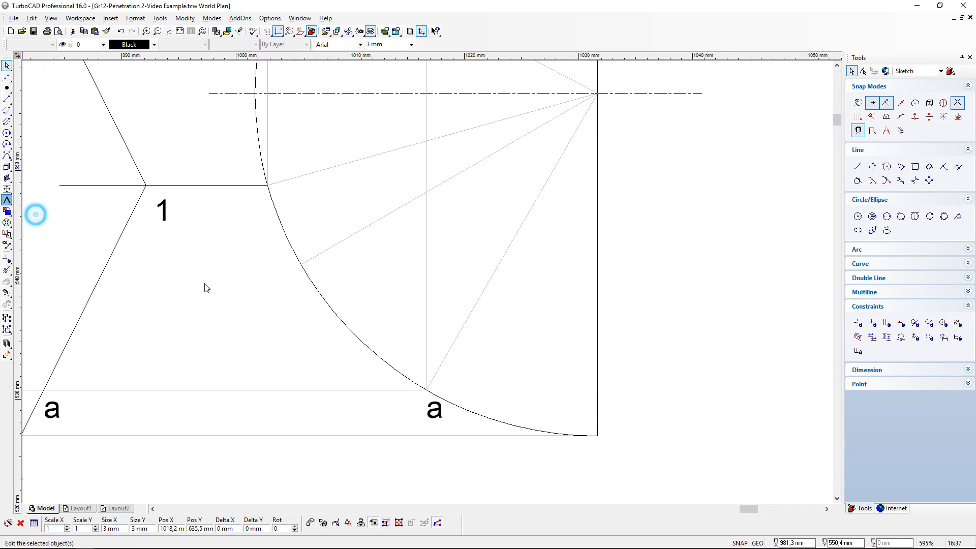
pyautogui.click(271, 273)
pyautogui.write('b')
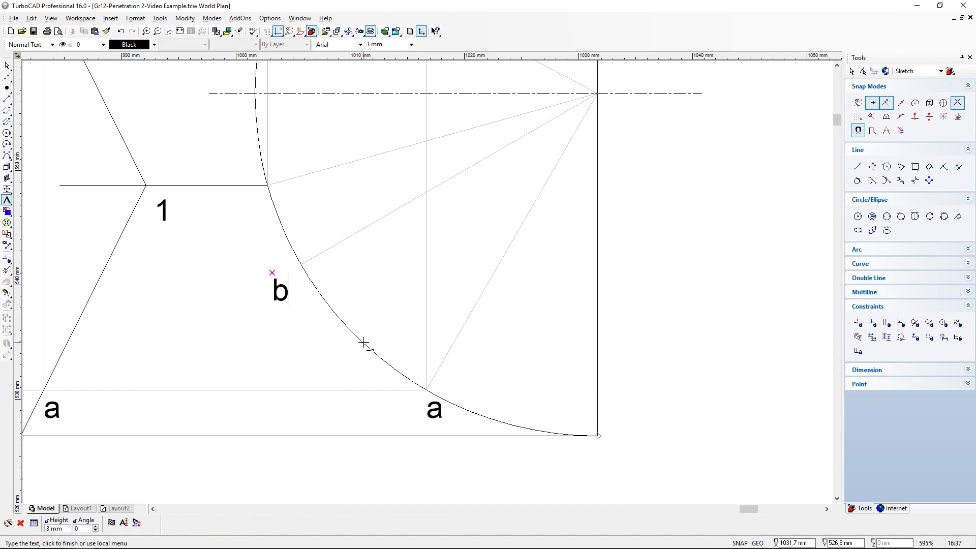
pyautogui.click(365, 336)
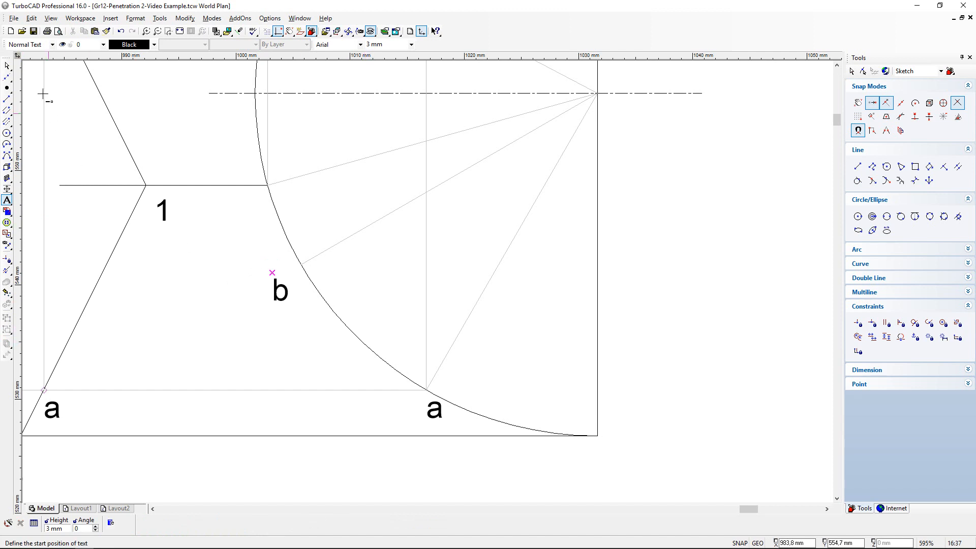
pyautogui.click(7, 67)
# - Draw a horizontal projection line about 33 mm long from point b on the arc to just past the prism's edge 2-3 in the top view
pyautogui.scroll(-1, 181, 197)
pyautogui.scroll(1, 375, 284)
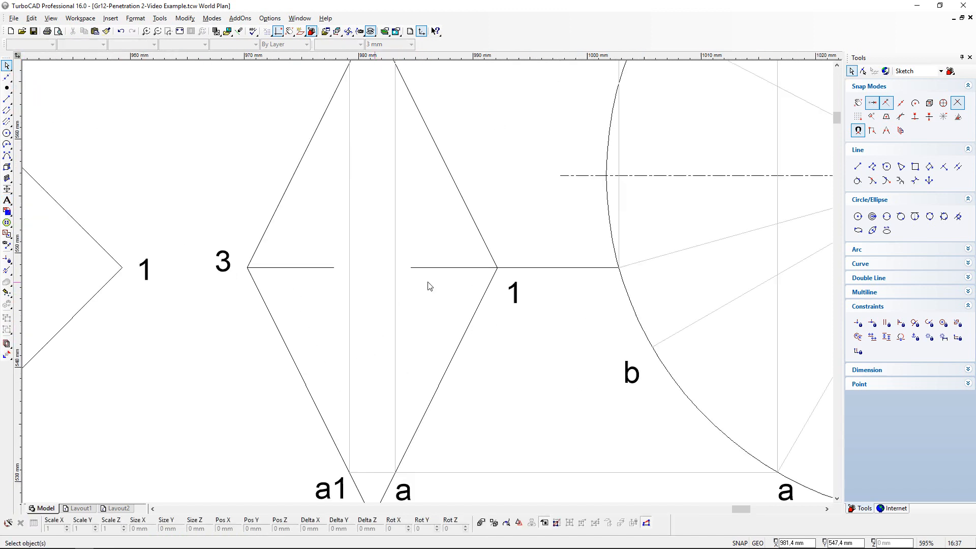
pyautogui.click(7, 99)
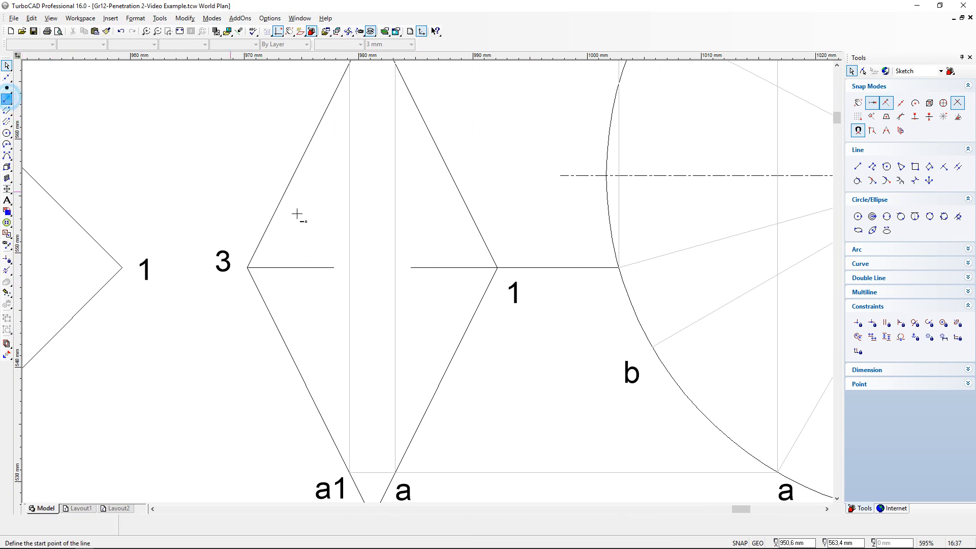
pyautogui.click(652, 347)
pyautogui.press('shift')
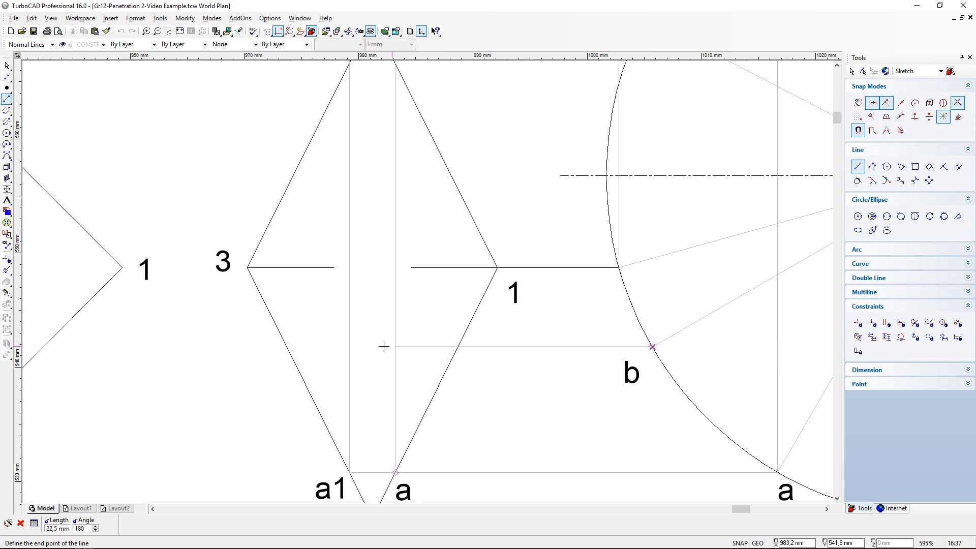
pyautogui.click(276, 350)
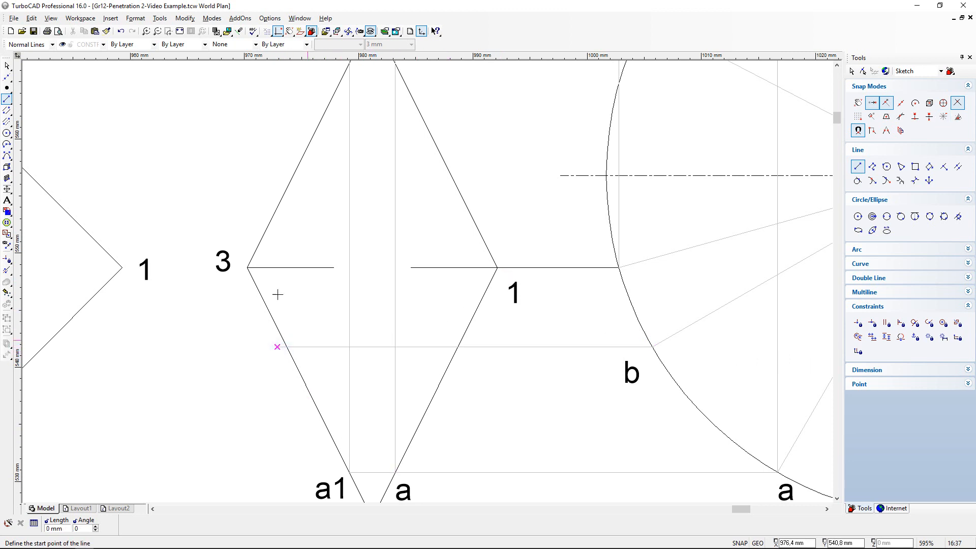
# - Trim b's horizontal projection line in the top view back to the prism's edge 2-3
pyautogui.click(7, 270)
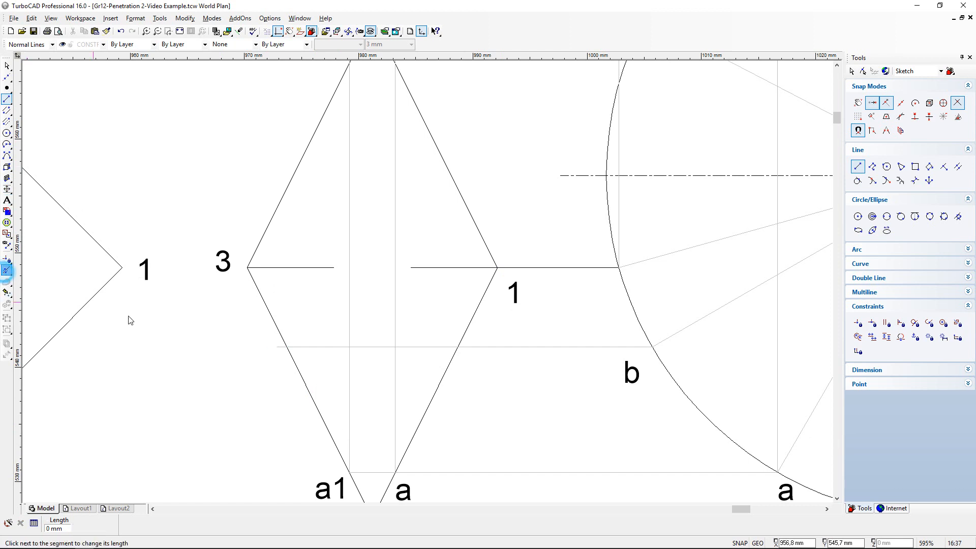
pyautogui.click(285, 344)
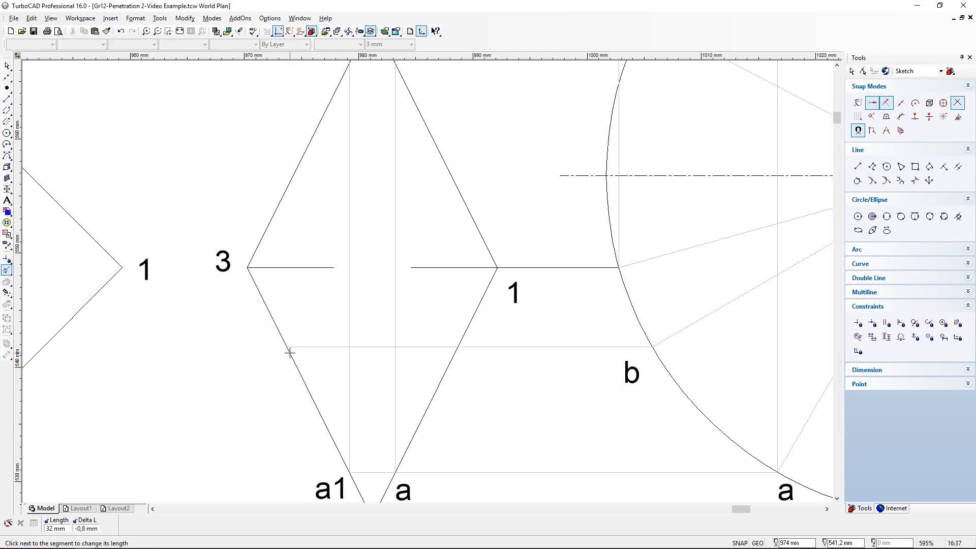
# - Draw a vertical projection line about 135 mm long from where b's horizontal line crosses edge 1-2 to just past the front view's slanted end face
pyautogui.click(7, 99)
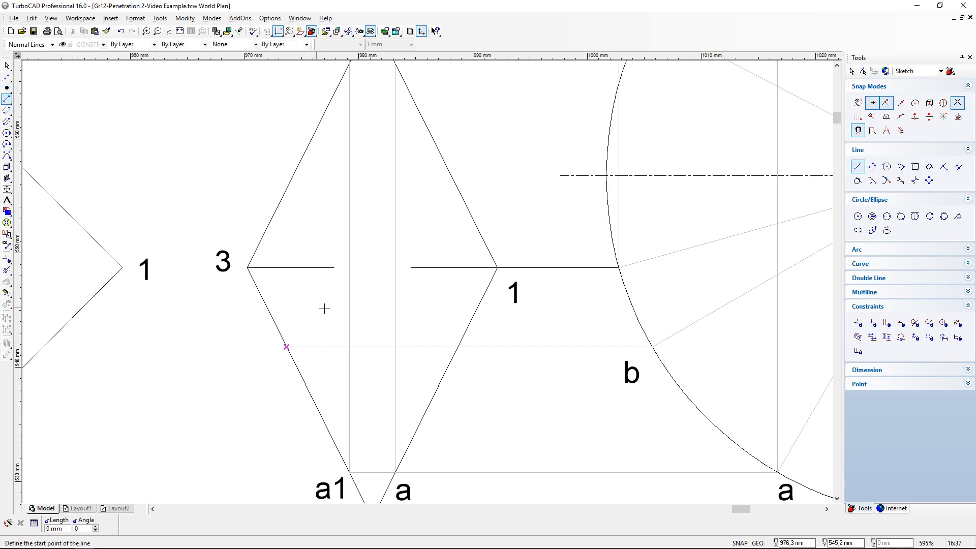
pyautogui.click(457, 346)
pyautogui.scroll(-2, 425, 282)
pyautogui.scroll(-3, 425, 283)
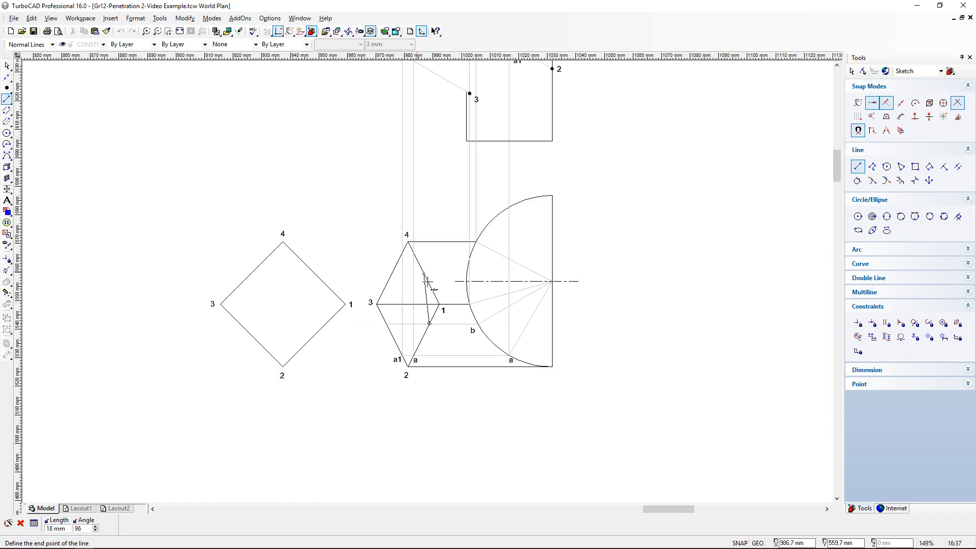
pyautogui.keyDown('shift'); pyautogui.scroll(-1, 432, 148); pyautogui.keyUp('shift')
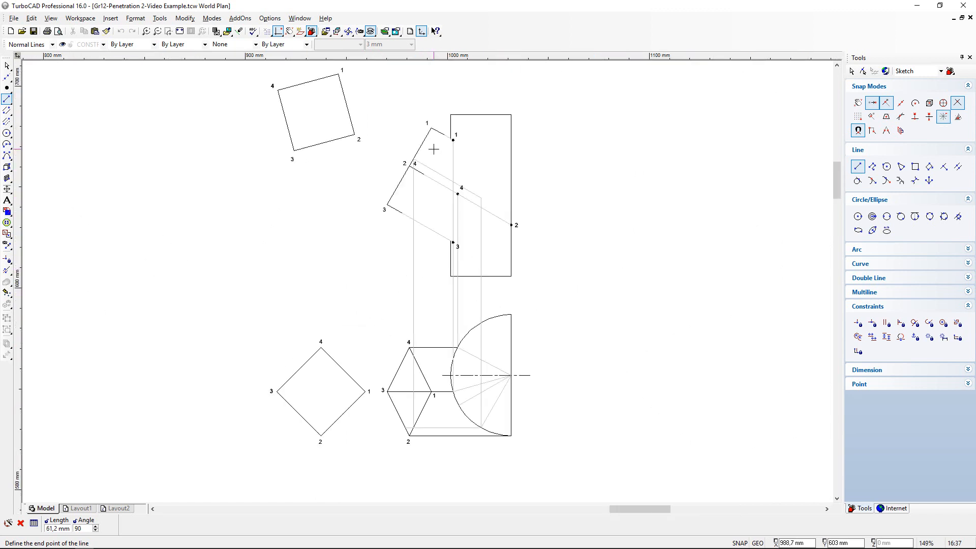
pyautogui.keyDown('shift'); pyautogui.scroll(1, 427, 136); pyautogui.keyUp('shift')
pyautogui.click(427, 281)
pyautogui.scroll(2, 426, 279)
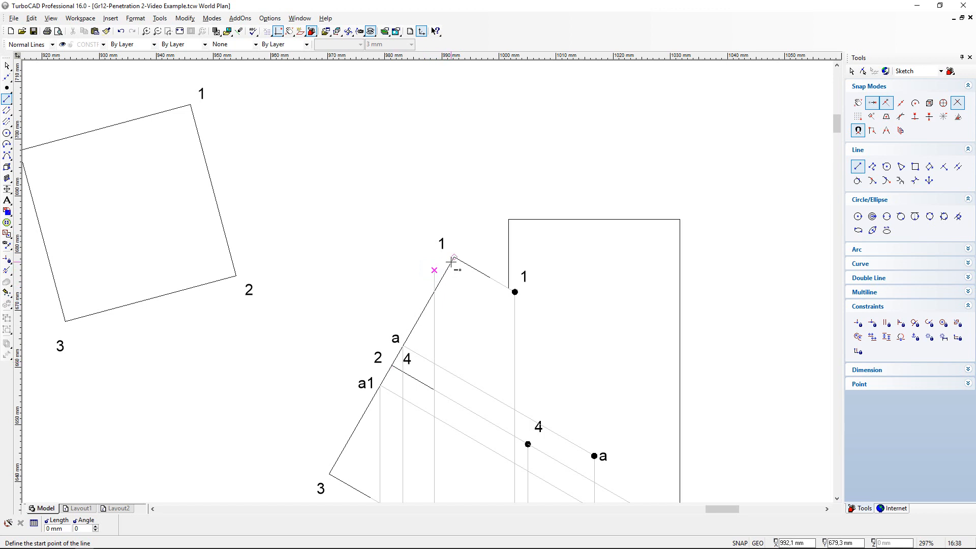
# - Trim the new vertical projection line back to the slanted end face, between points 1 and a in the front view
pyautogui.click(6, 66)
pyautogui.click(6, 270)
pyautogui.click(436, 270)
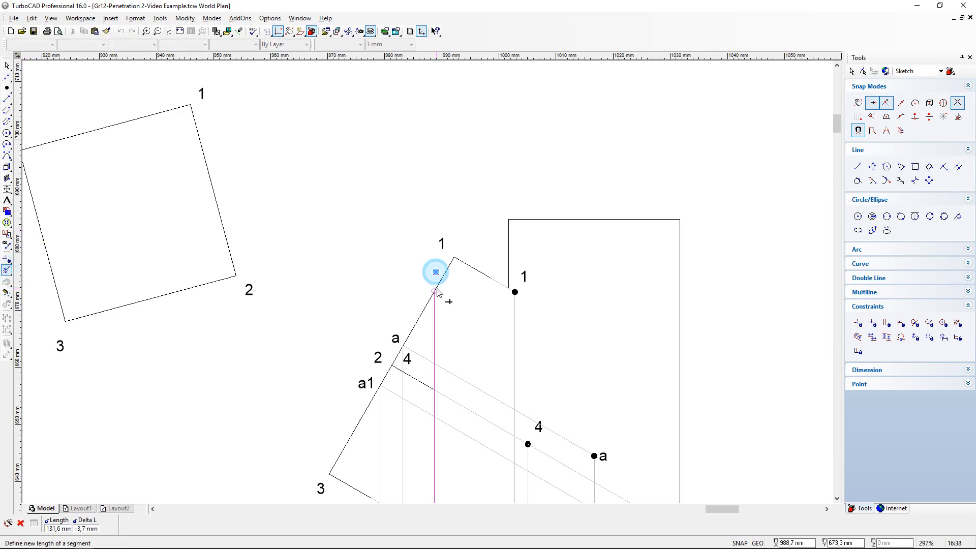
pyautogui.click(435, 285)
pyautogui.scroll(2, 430, 296)
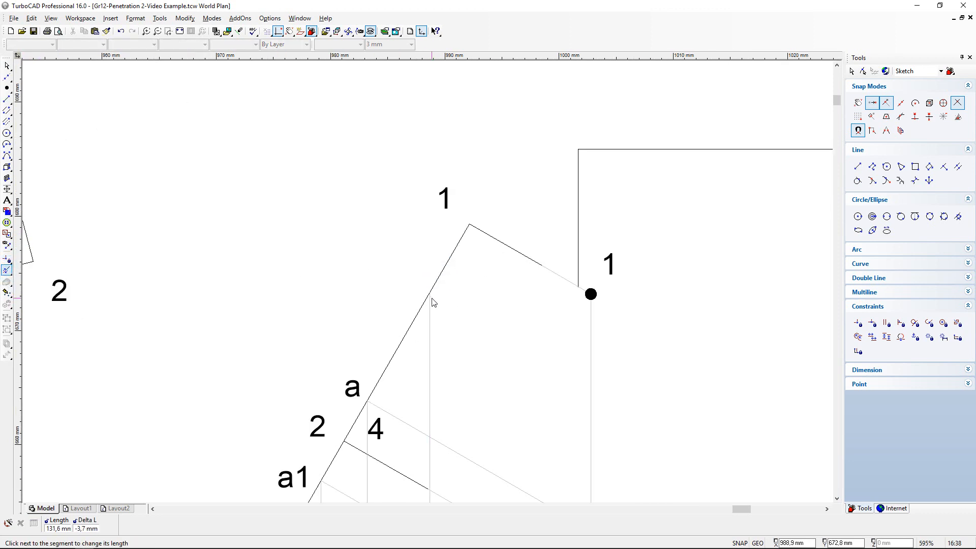
# - Draw a vertical projection line about 140 mm long from point b on the top view's arc up through the half cylinder in the front view
pyautogui.click(7, 99)
pyautogui.scroll(-2, 485, 346)
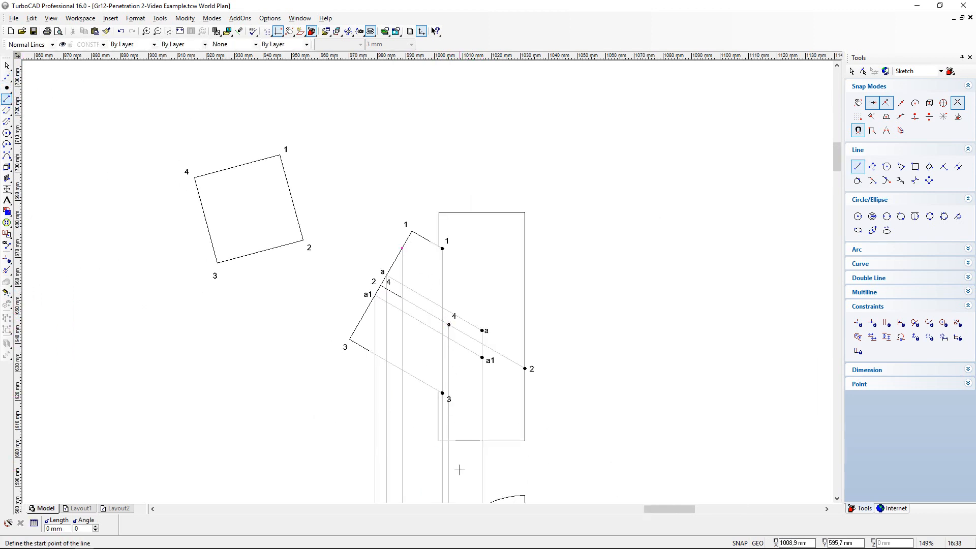
pyautogui.scroll(-3, 429, 305)
pyautogui.scroll(3, 426, 279)
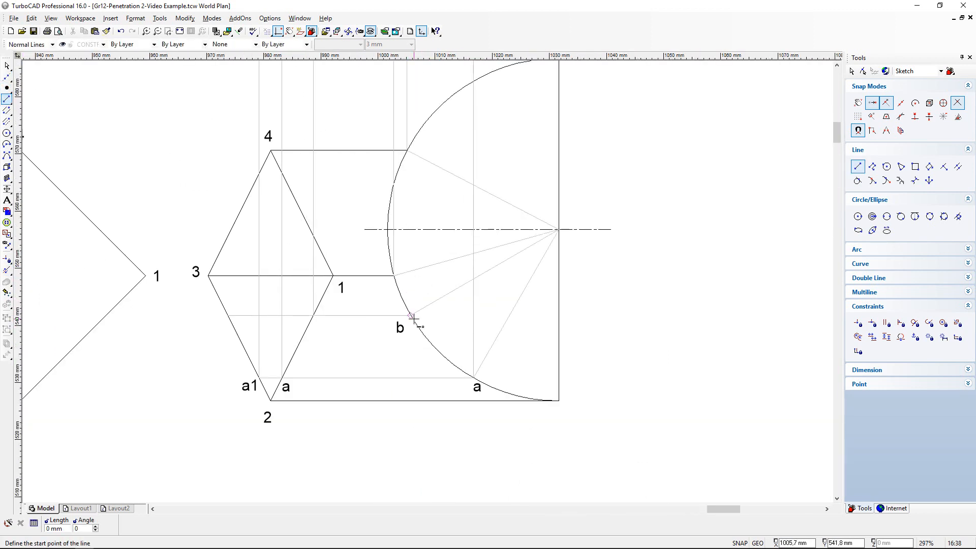
pyautogui.scroll(2, 413, 314)
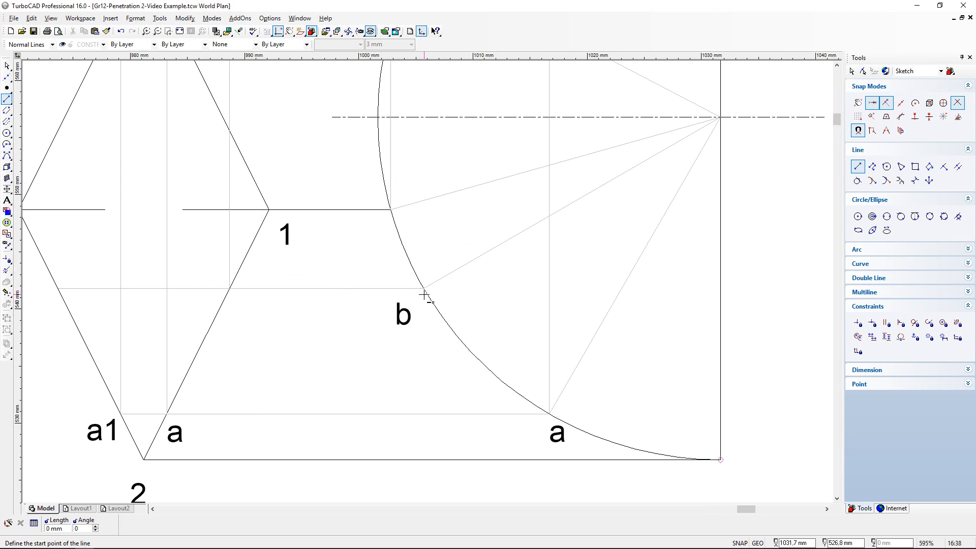
pyautogui.click(424, 288)
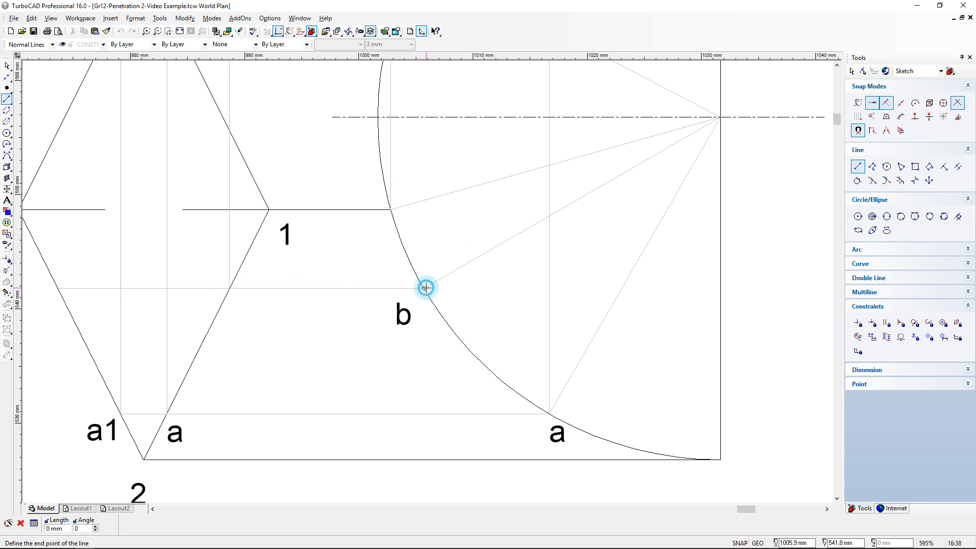
pyautogui.scroll(-4, 424, 150)
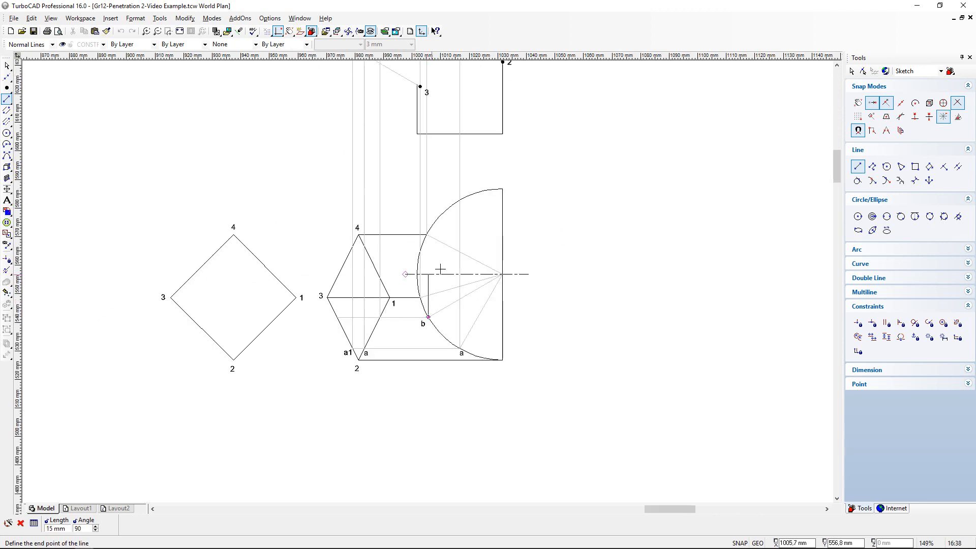
pyautogui.scroll(-2, 442, 174)
pyautogui.scroll(1, 433, 155)
pyautogui.scroll(1, 428, 282)
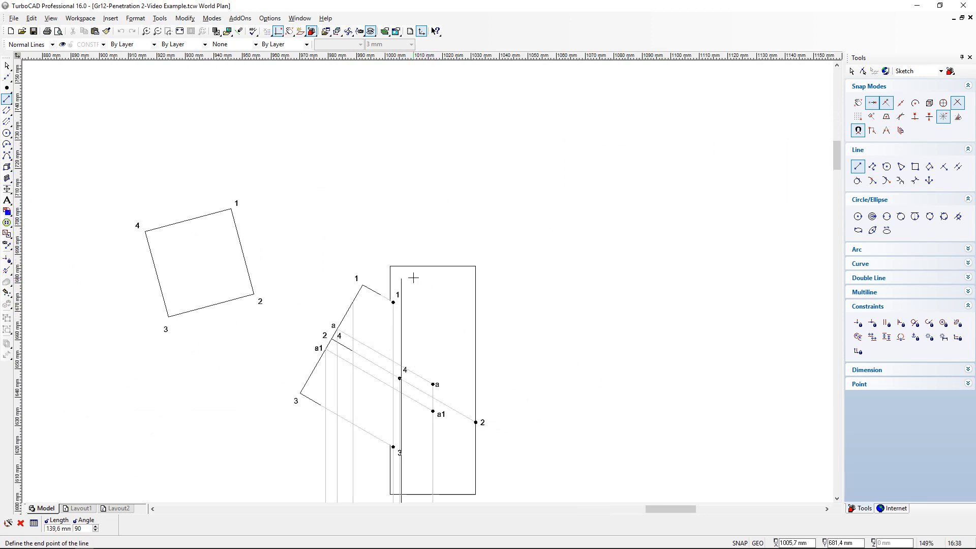
pyautogui.click(409, 277)
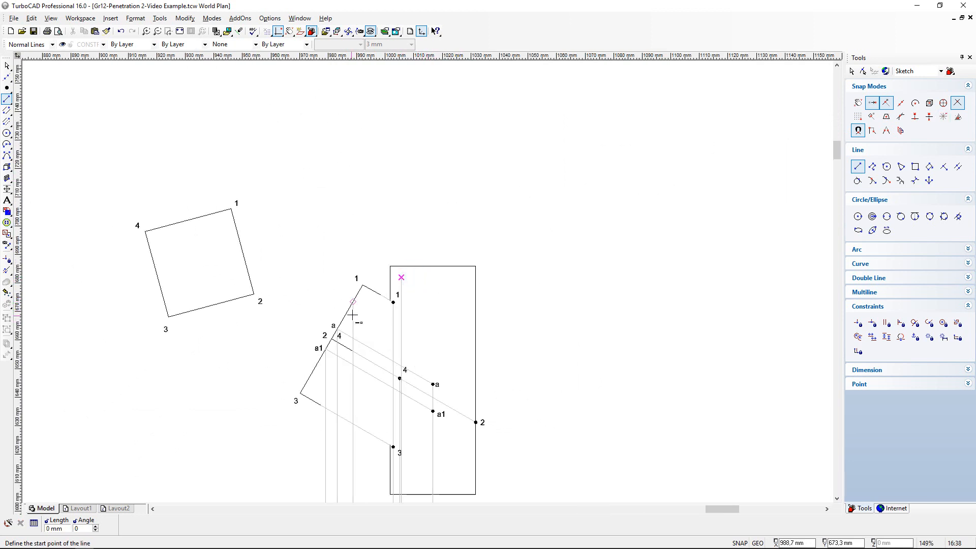
# - Draw a line 22.3 mm long at 330° from the unlabelled projected point on the end face, across b's vertical projection line
pyautogui.scroll(1, 360, 300)
pyautogui.scroll(2, 445, 253)
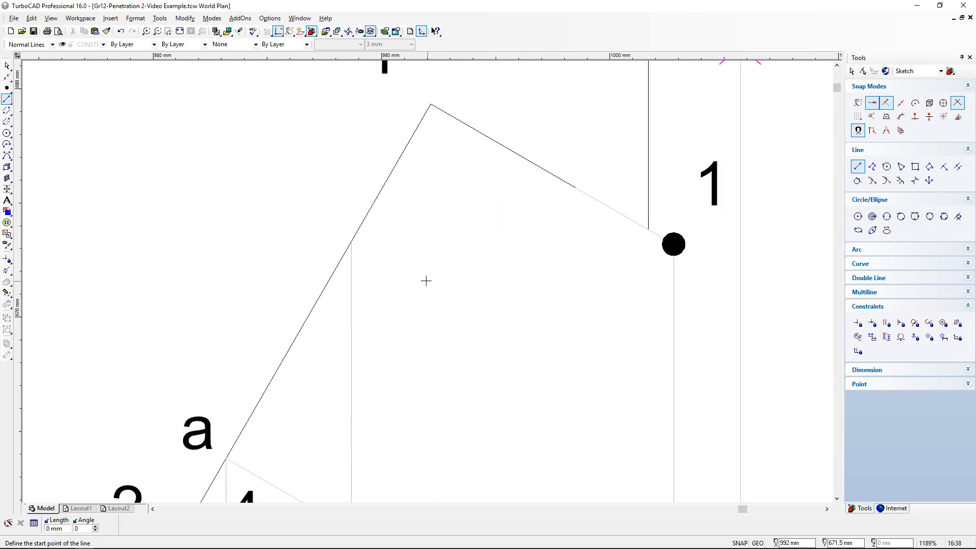
pyautogui.click(349, 242)
pyautogui.scroll(-1, 429, 283)
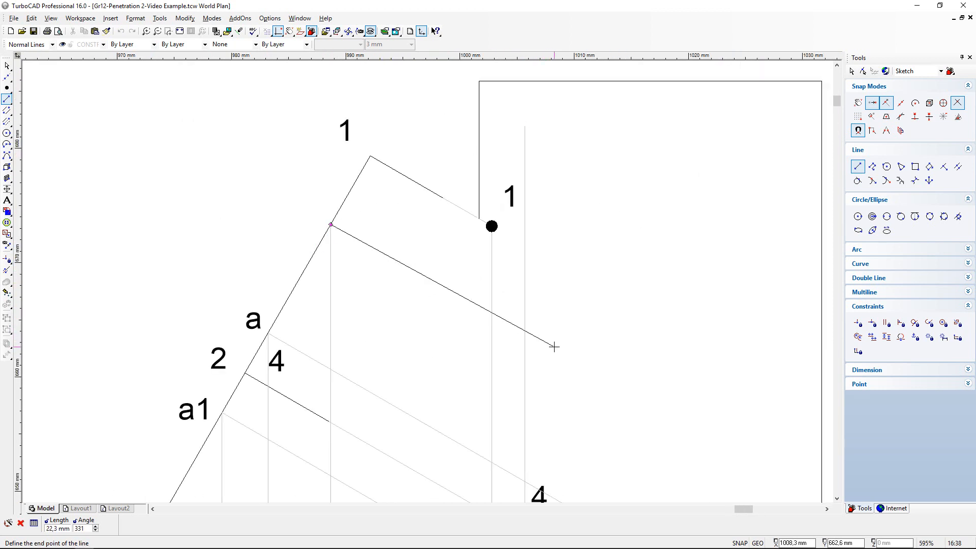
pyautogui.press('Tab')
pyautogui.press('Tab')
pyautogui.write('30')
pyautogui.press('BackSpace')
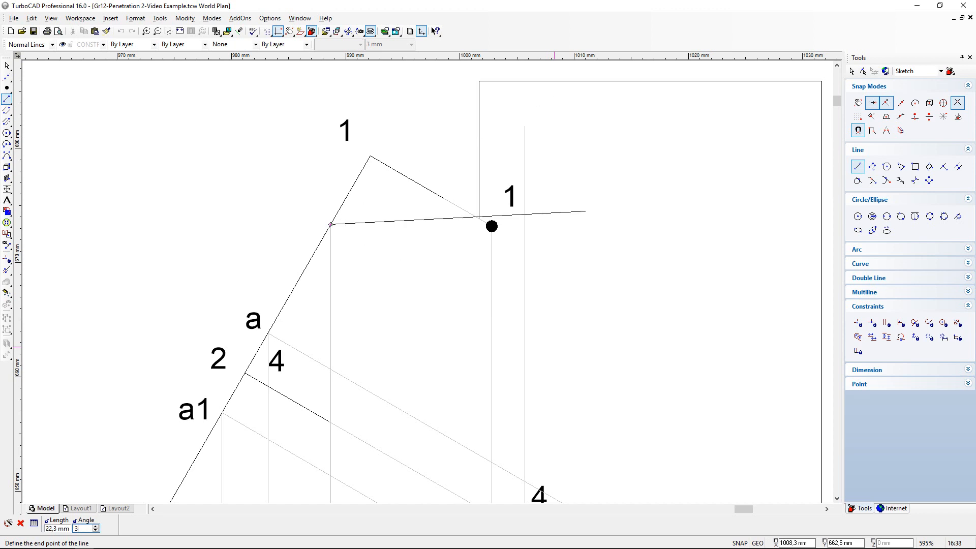
pyautogui.write('30')
pyautogui.press('Return')
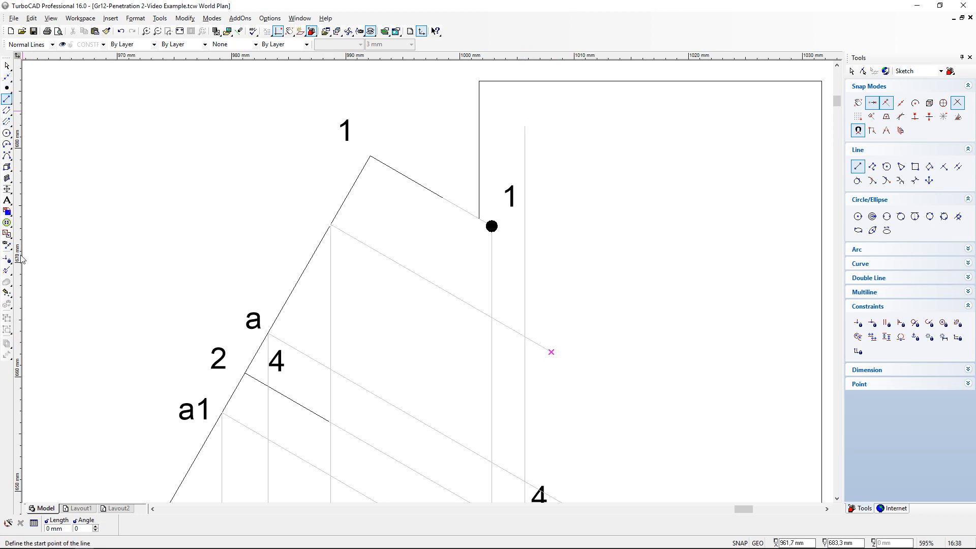
# - Trim b's vertical projection line and the new slanted line back to their intersection in the front view
pyautogui.click(7, 269)
pyautogui.click(527, 138)
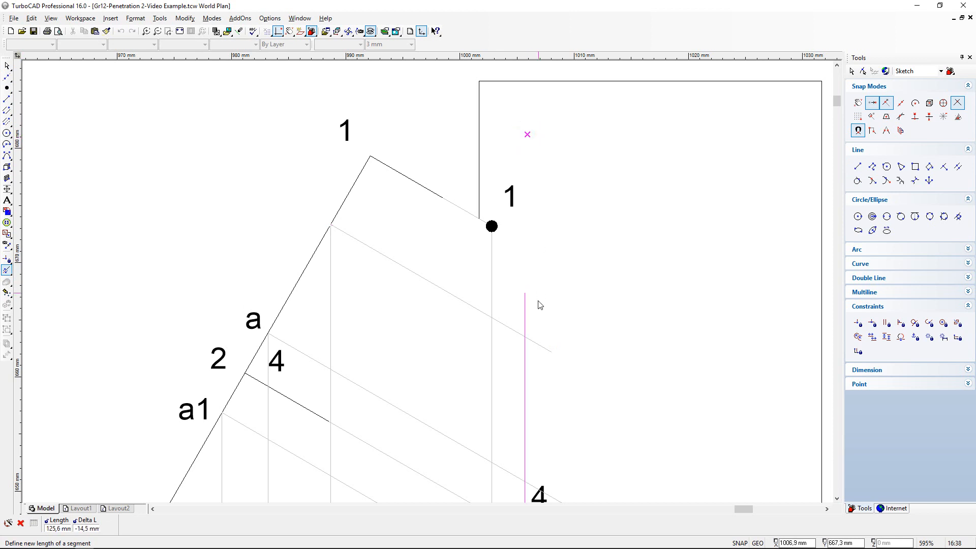
pyautogui.click(529, 340)
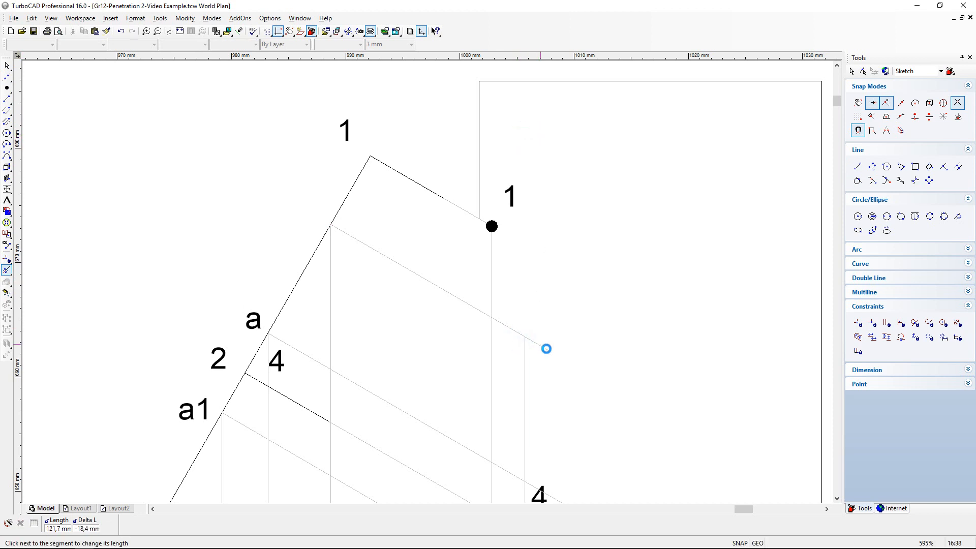
pyautogui.click(545, 350)
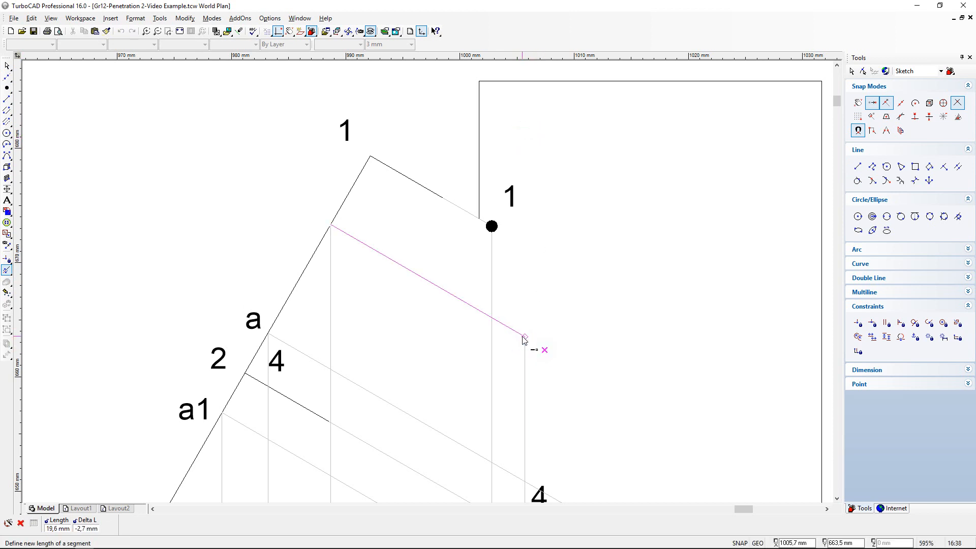
pyautogui.click(525, 339)
# - Place a point marker where b's slanted and vertical projection lines meet in the front view
pyautogui.click(7, 87)
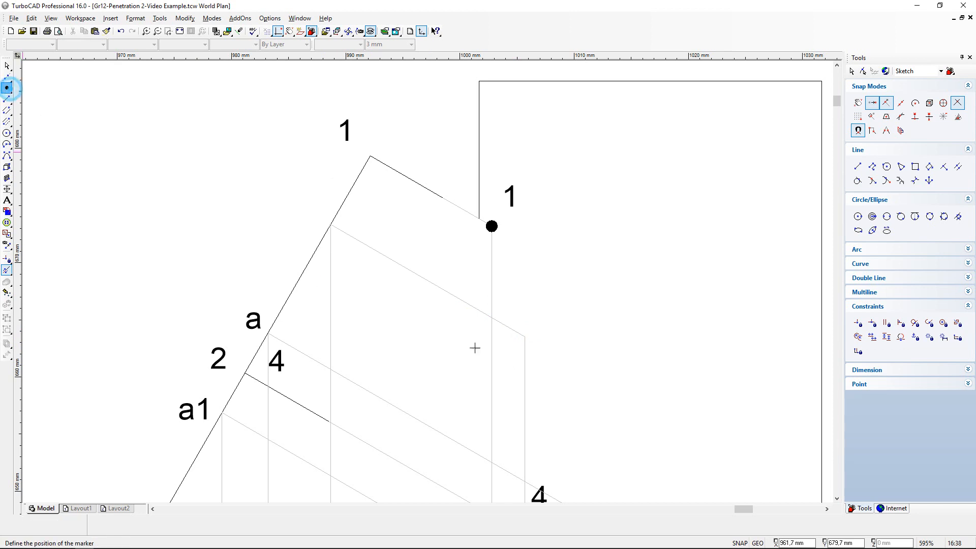
pyautogui.click(524, 337)
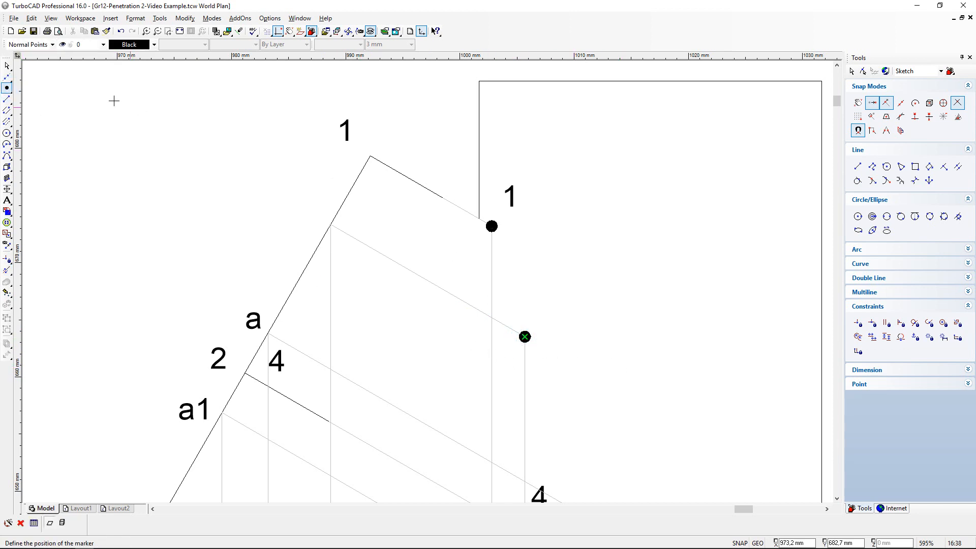
pyautogui.click(6, 65)
# - Move label b in the top view closer to its point on the arc, with snapping turned off
pyautogui.scroll(-10, 423, 349)
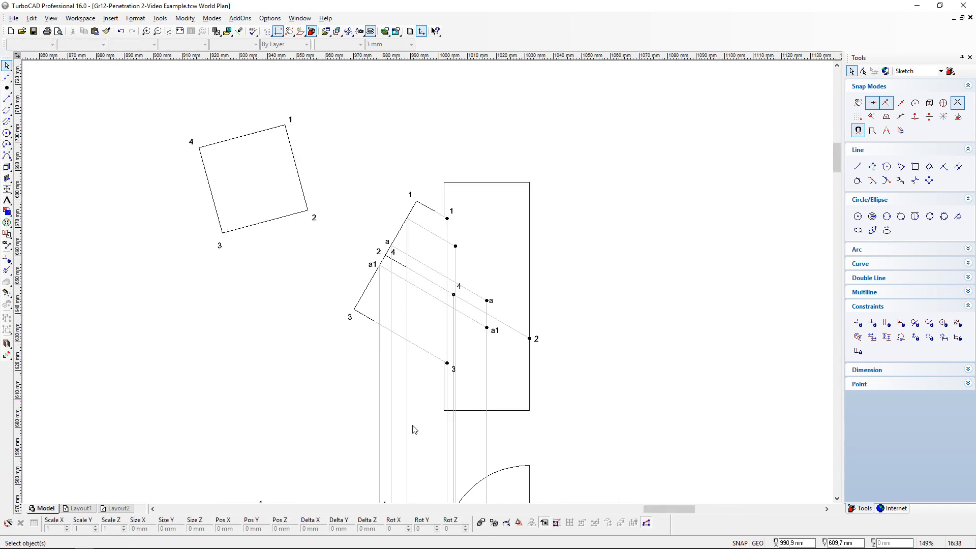
pyautogui.scroll(10, 427, 377)
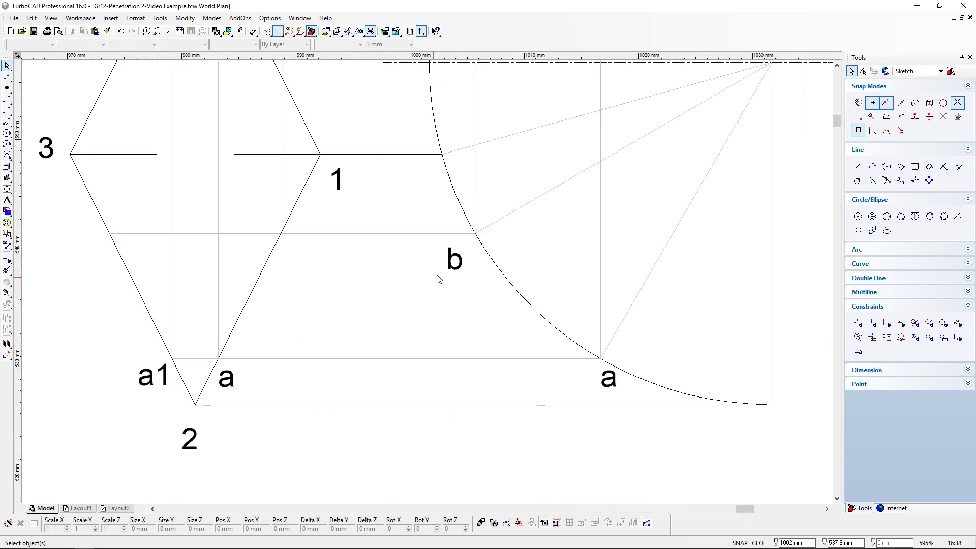
pyautogui.click(450, 244)
pyautogui.click(447, 242)
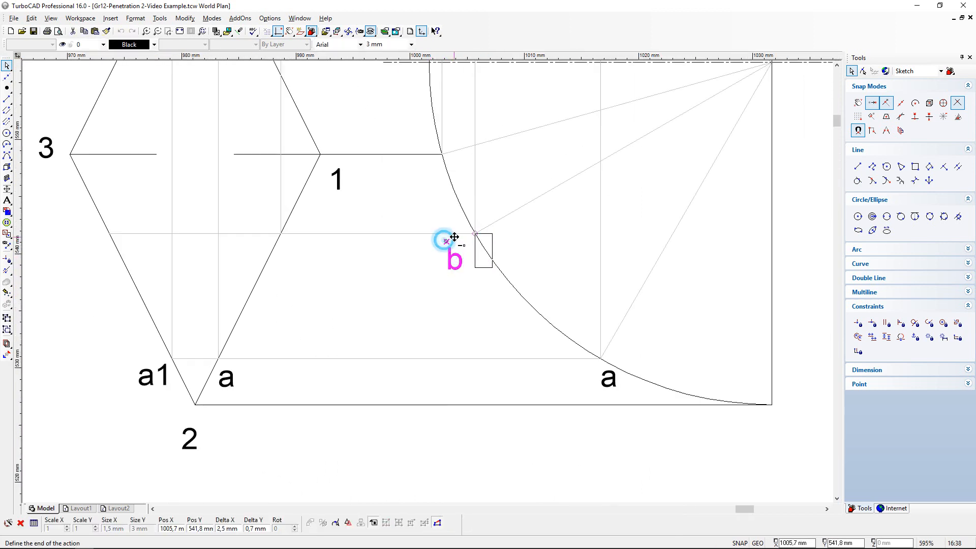
pyautogui.click(858, 102)
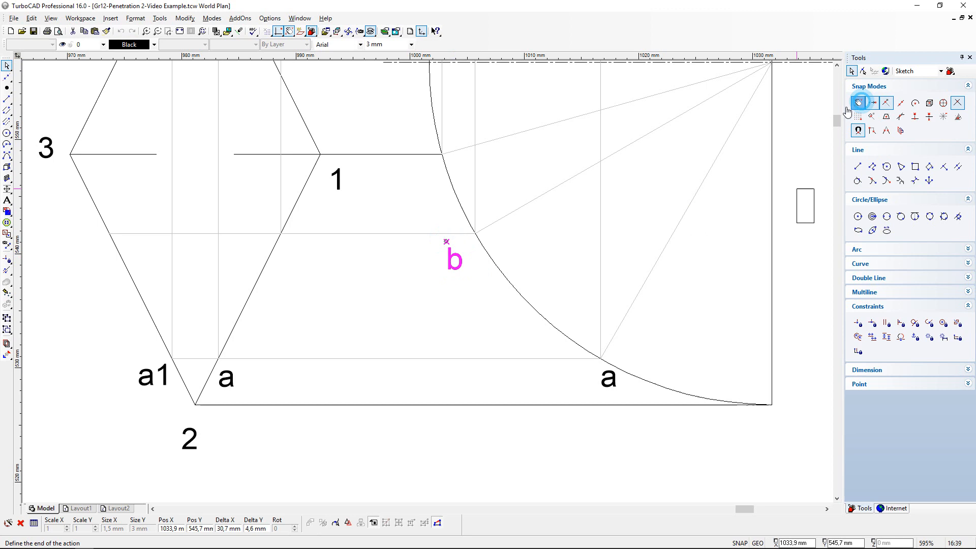
pyautogui.click(457, 235)
# - Copy label b and place the copy beside the point where b's horizontal projection line crosses edge 1-2 in the top view
pyautogui.click(84, 31)
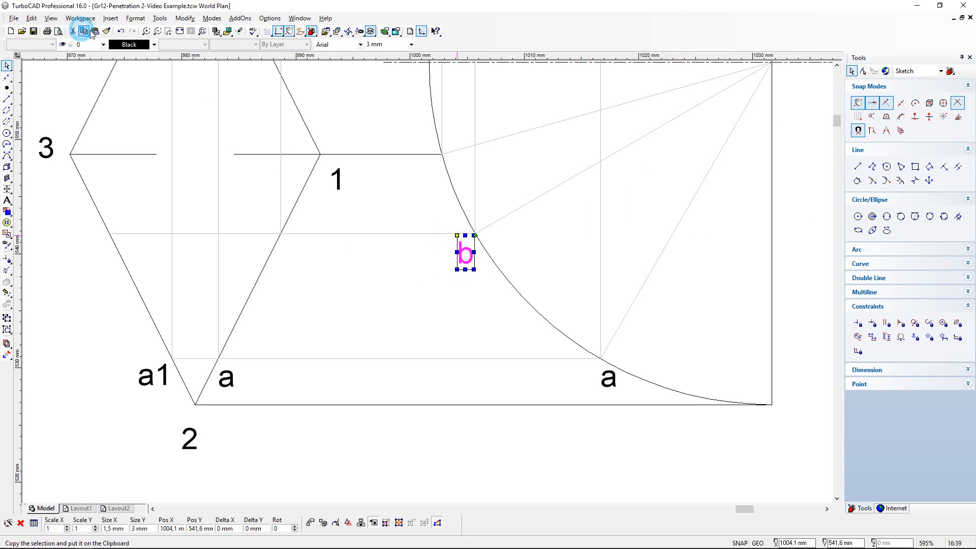
pyautogui.click(95, 31)
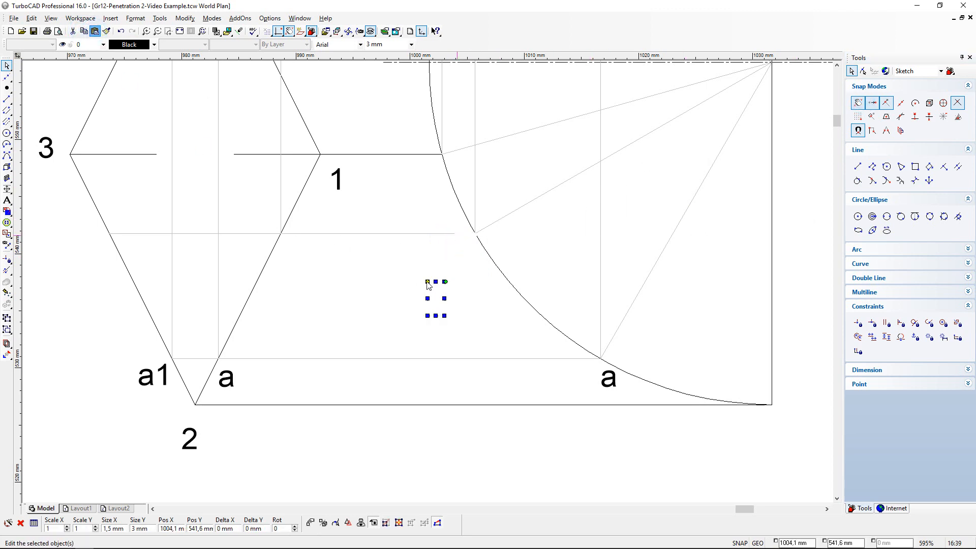
pyautogui.click(427, 282)
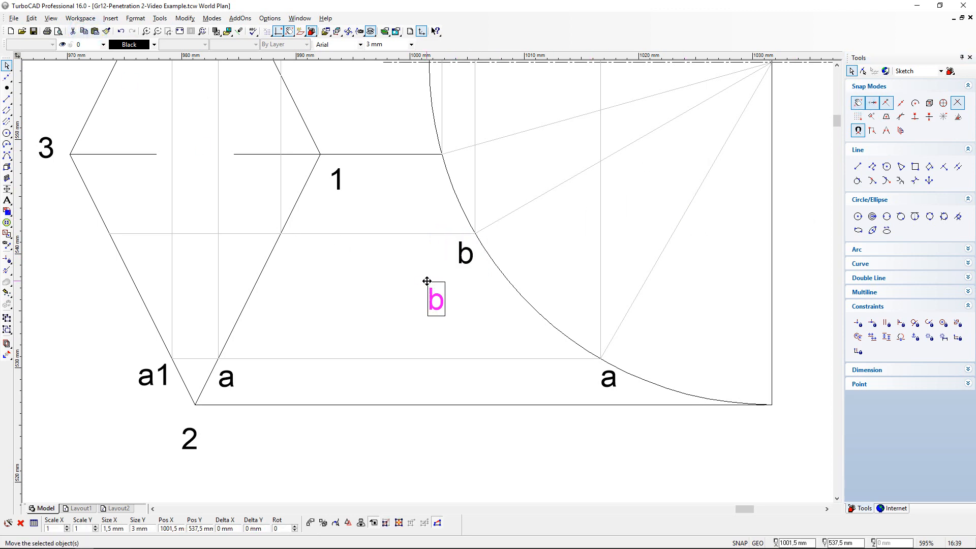
pyautogui.click(282, 239)
pyautogui.click(345, 277)
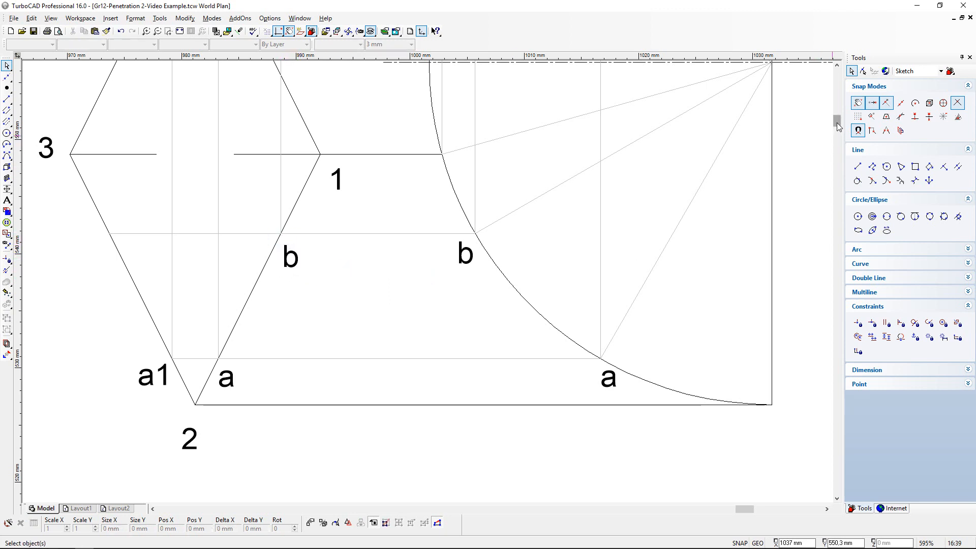
# - Paste a copy of label b into the front view beside b's point on the prism's slanted end edge, between 1 and a
pyautogui.moveTo(837, 123); pyautogui.dragTo(838, 75)
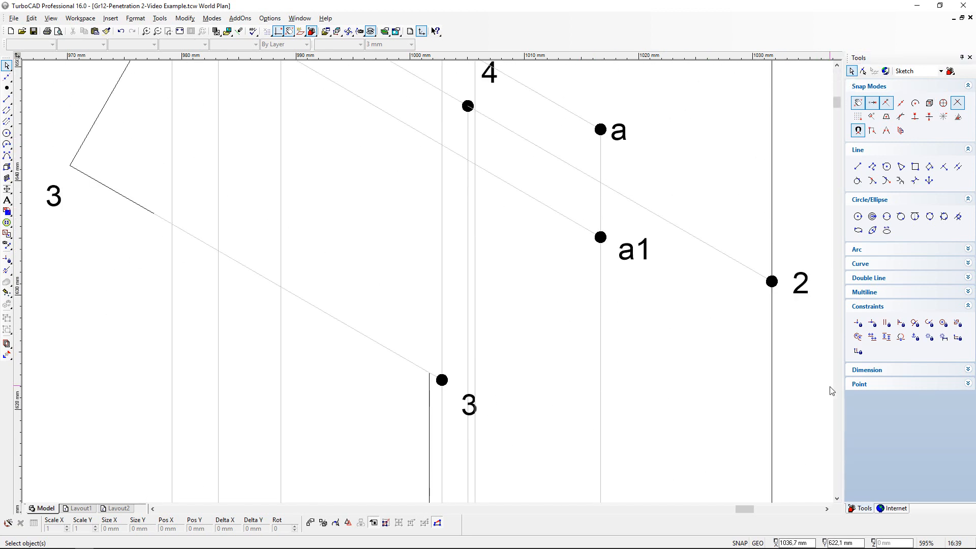
pyautogui.click(837, 67)
pyautogui.click(838, 67)
pyautogui.click(837, 67)
pyautogui.click(838, 67)
pyautogui.click(837, 67)
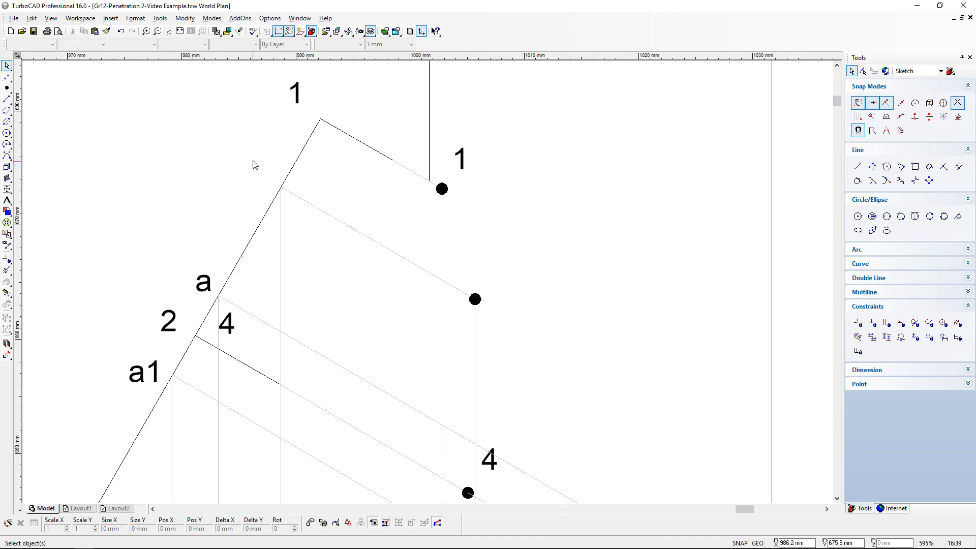
pyautogui.click(94, 32)
pyautogui.click(427, 283)
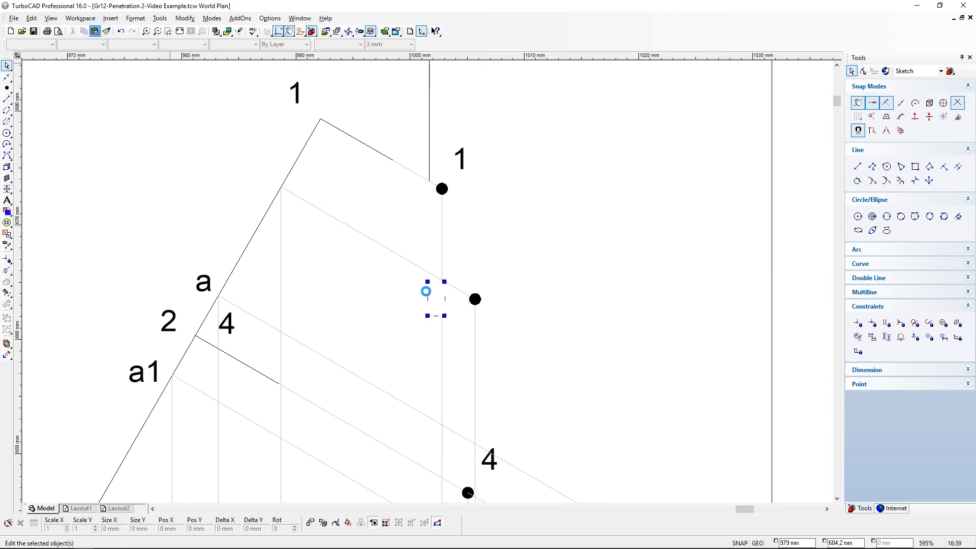
pyautogui.click(427, 282)
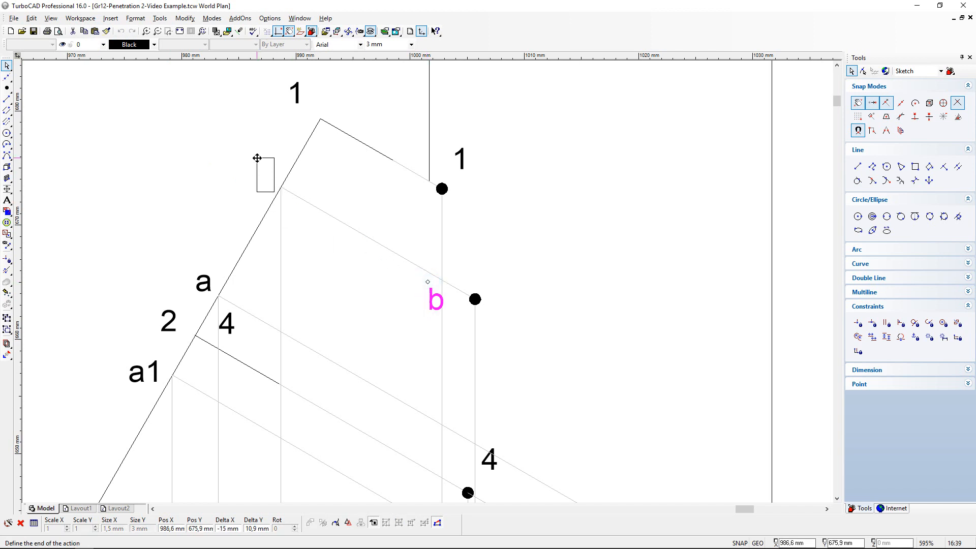
pyautogui.click(257, 155)
pyautogui.click(327, 268)
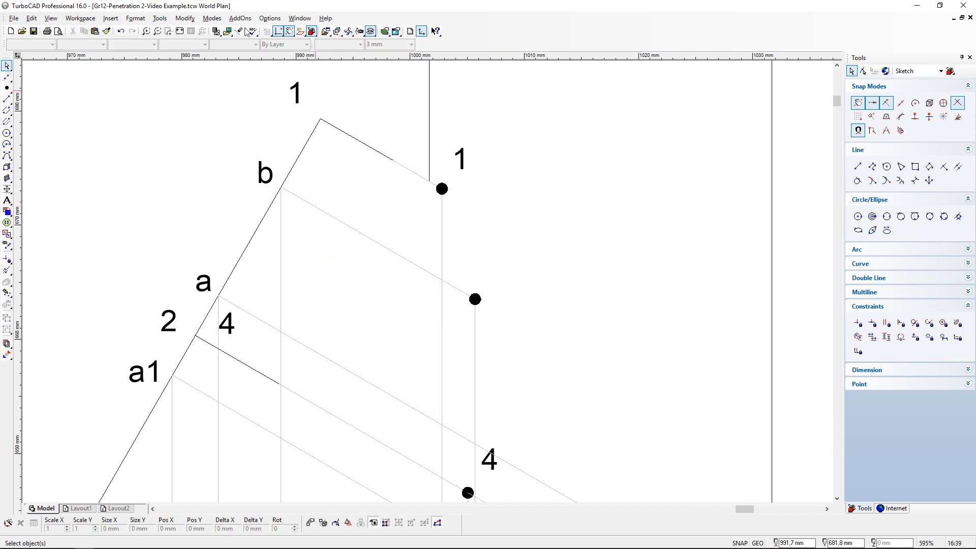
# - Paste another copy of label b and place it beside b's point marker in the front view
pyautogui.click(95, 32)
pyautogui.click(427, 282)
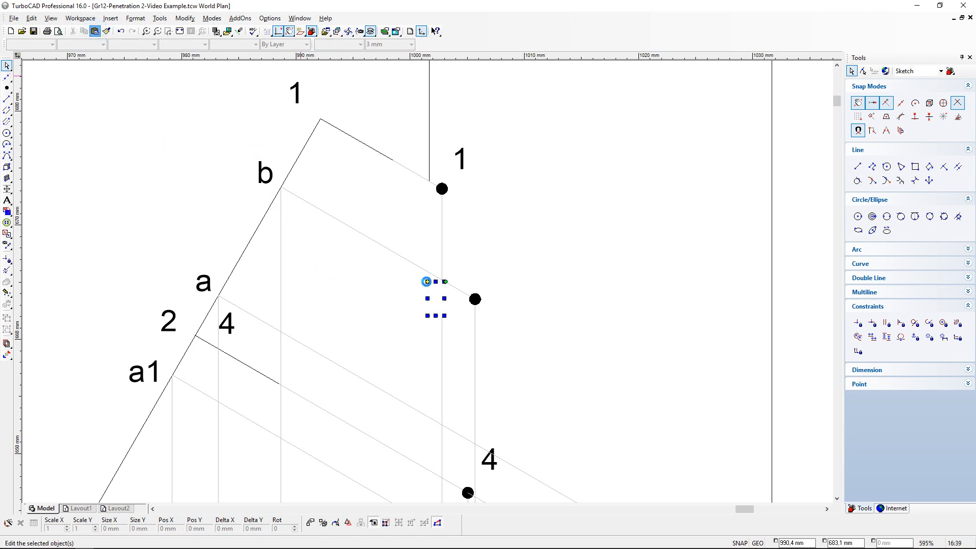
pyautogui.click(491, 276)
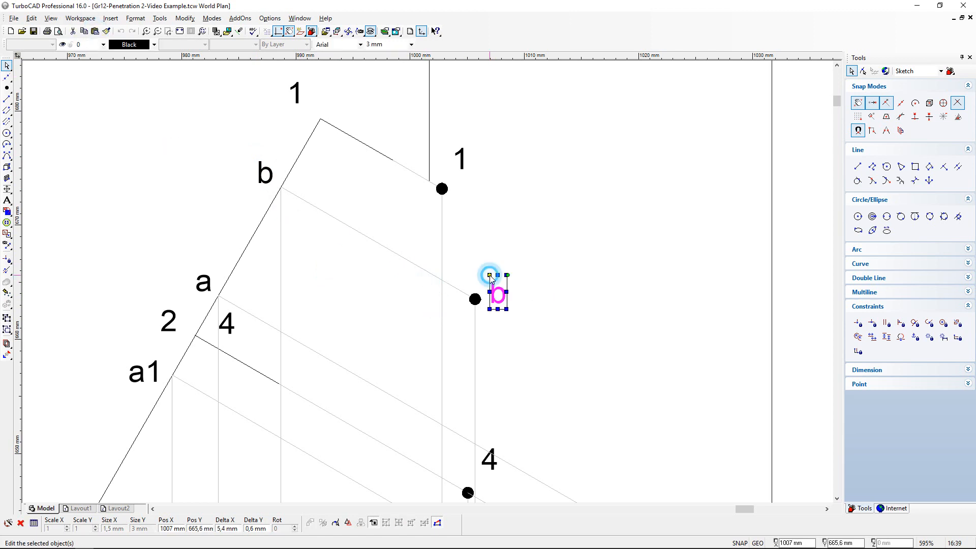
pyautogui.click(632, 348)
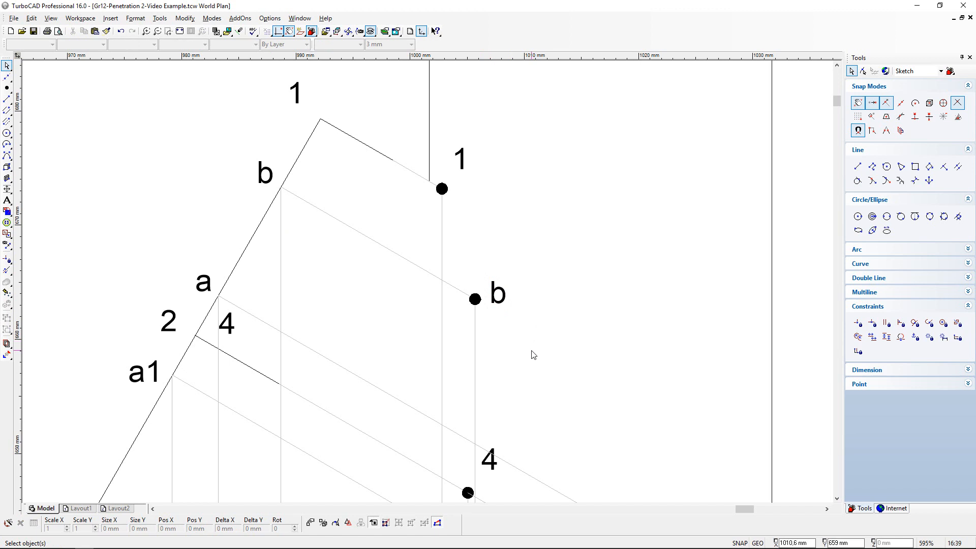
pyautogui.scroll(-4, 532, 374)
pyautogui.scroll(2, 429, 283)
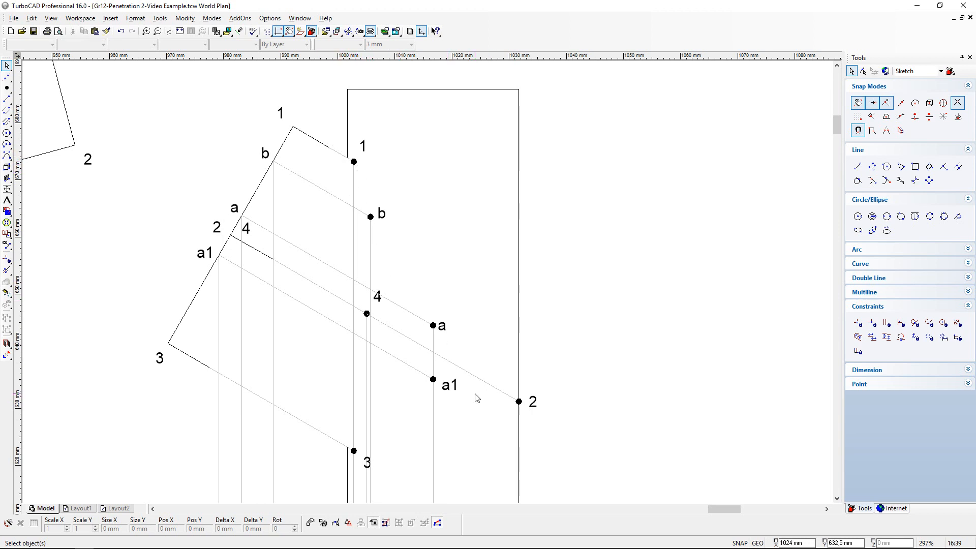
# - Paste a copy of label b into the top view beside the point where b's horizontal projection line meets edge 2-3
pyautogui.scroll(-4, 477, 398)
pyautogui.scroll(2, 423, 375)
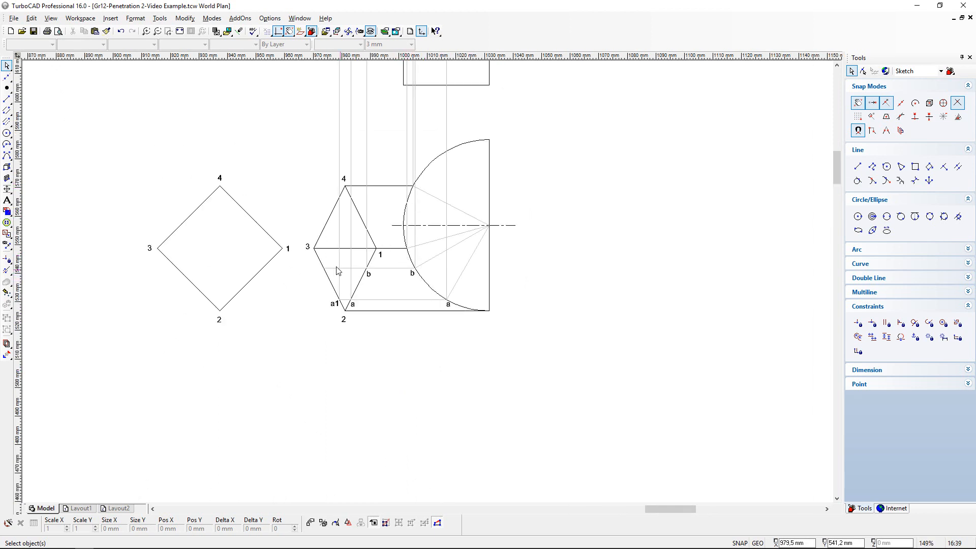
pyautogui.scroll(4, 447, 306)
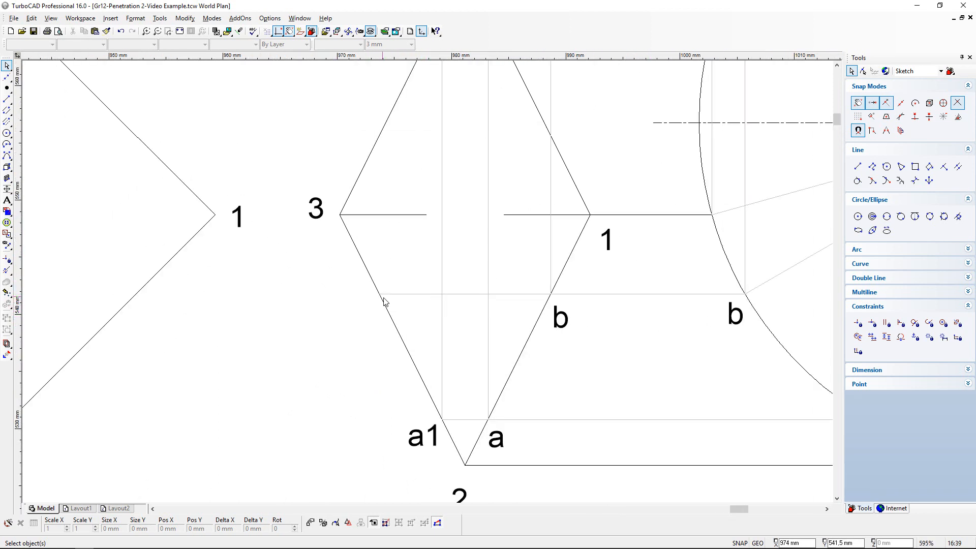
pyautogui.click(95, 31)
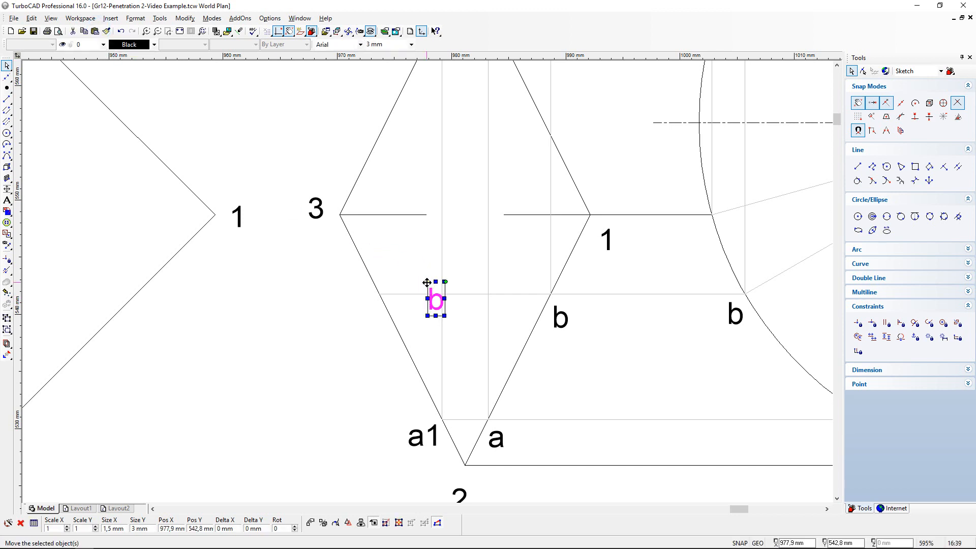
pyautogui.moveTo(426, 281); pyautogui.dragTo(345, 283)
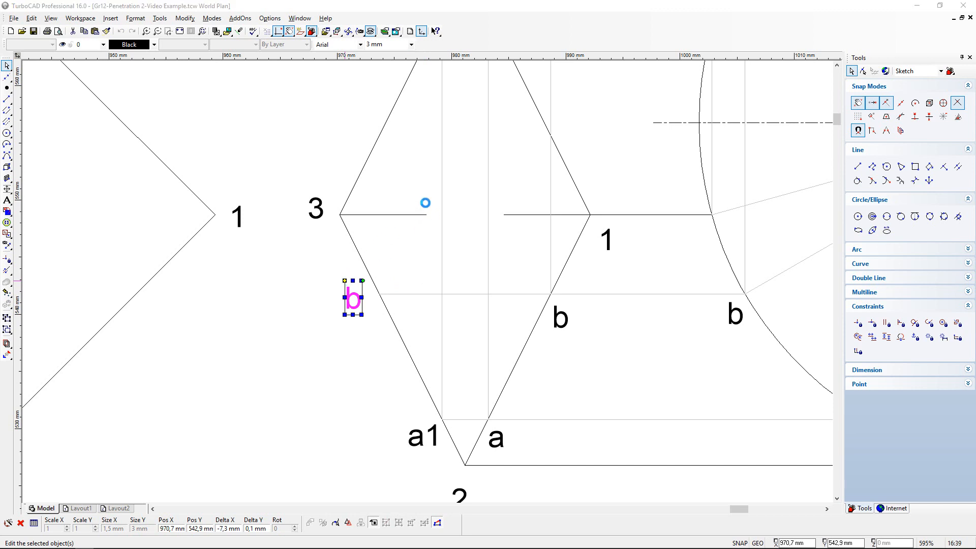
# - Change the text of the pasted label beside edge 2-3 to b1
pyautogui.click(481, 195)
pyautogui.write('1')
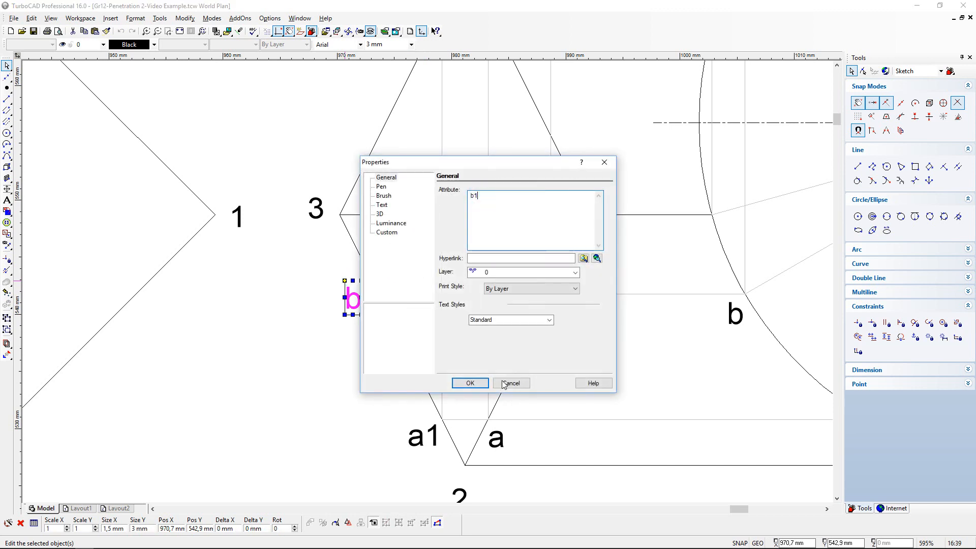
pyautogui.click(471, 383)
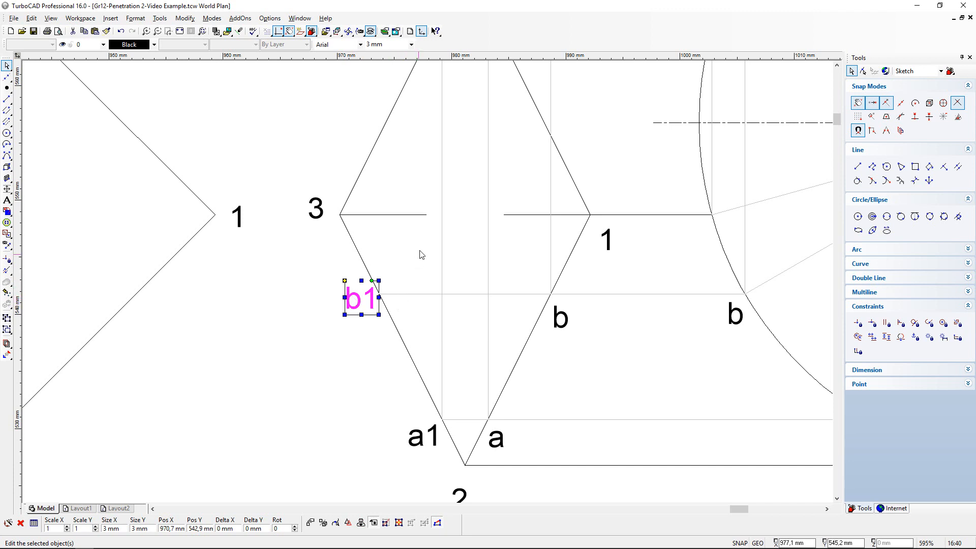
pyautogui.click(413, 257)
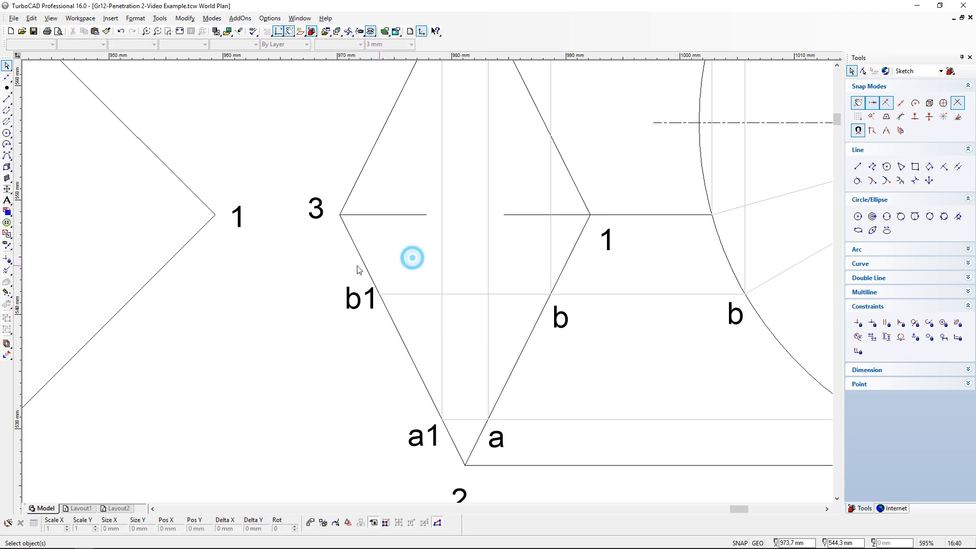
# - With snapping turned back on, draw a vertical projection line from b1's point in the top view up past the prism's slanted end edge in the front view
pyautogui.click(7, 101)
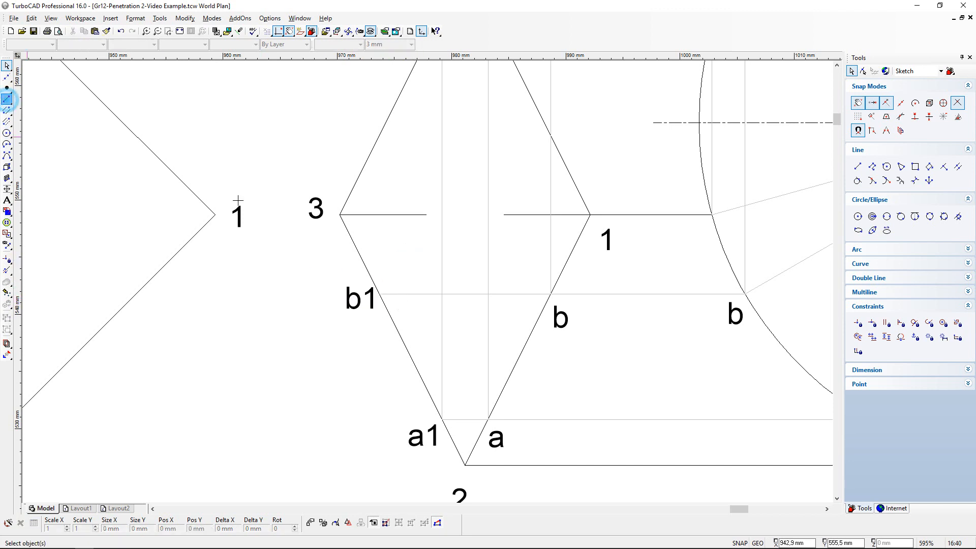
pyautogui.click(857, 103)
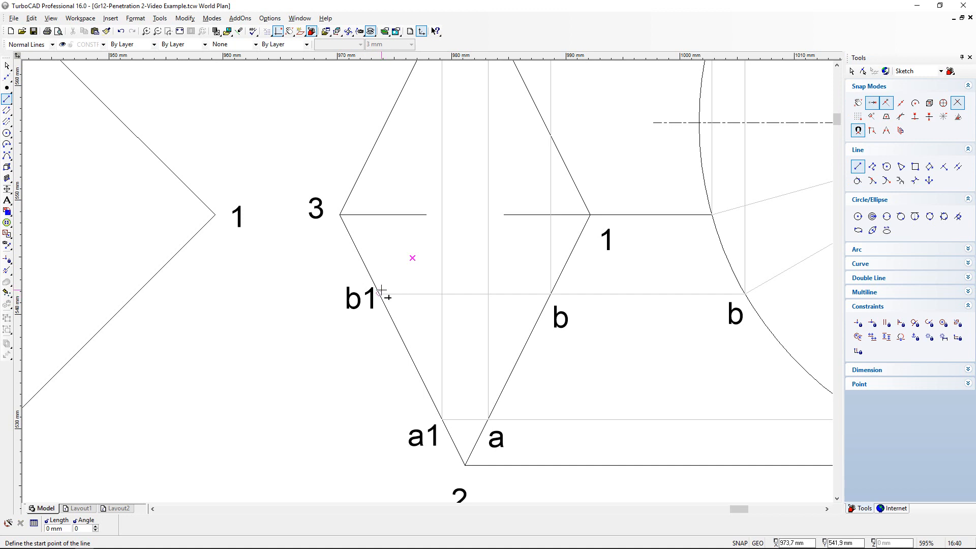
pyautogui.scroll(3, 380, 295)
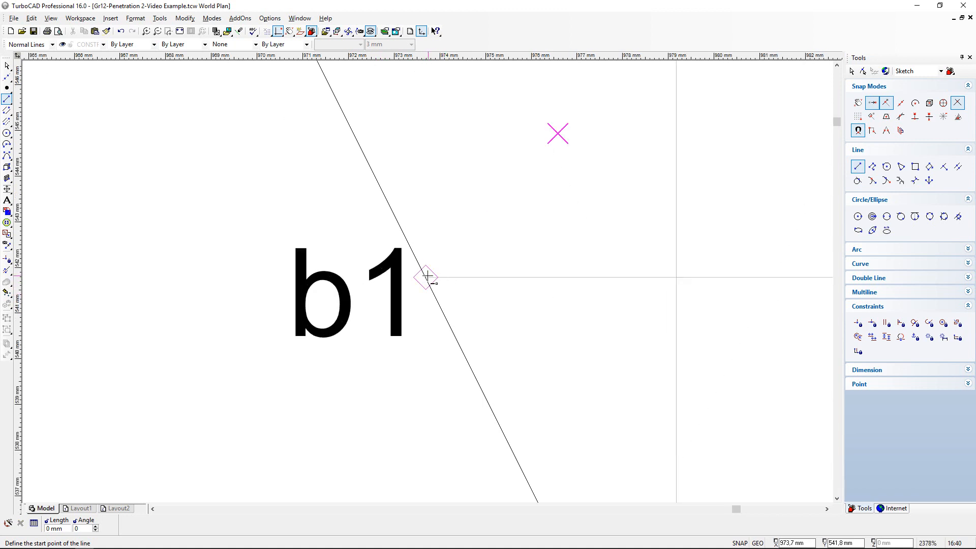
pyautogui.click(425, 278)
pyautogui.scroll(-3, 428, 281)
pyautogui.scroll(-2, 427, 282)
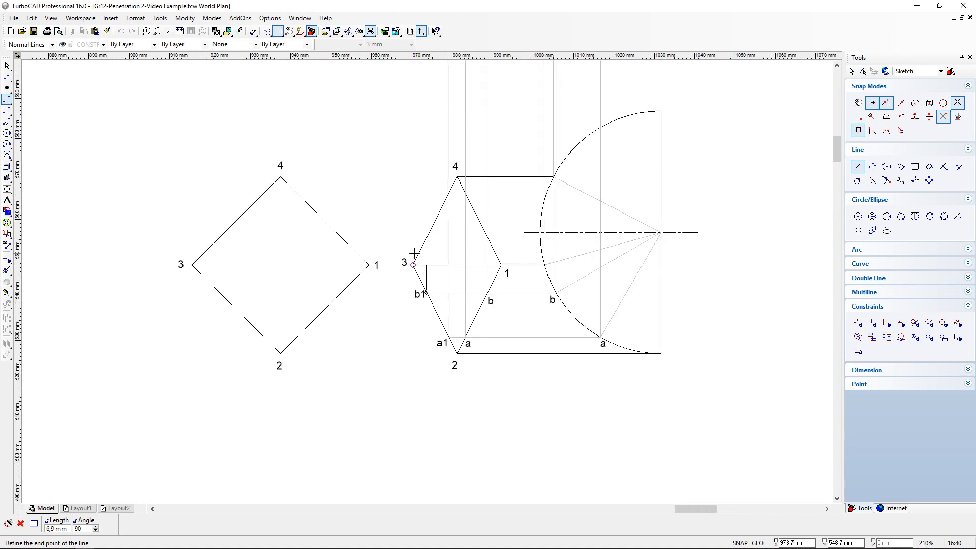
pyautogui.scroll(-1, 434, 113)
pyautogui.scroll(1, 427, 279)
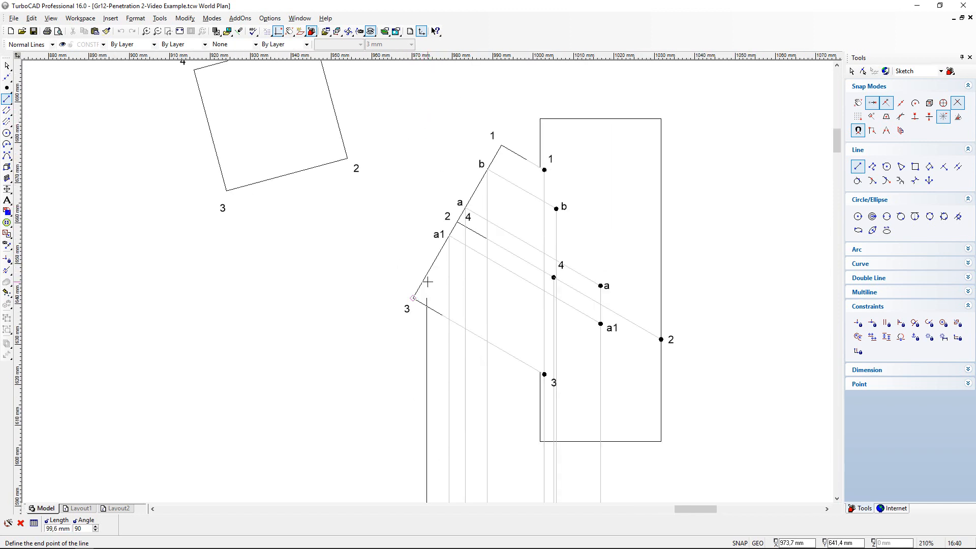
pyautogui.scroll(-2, 427, 285)
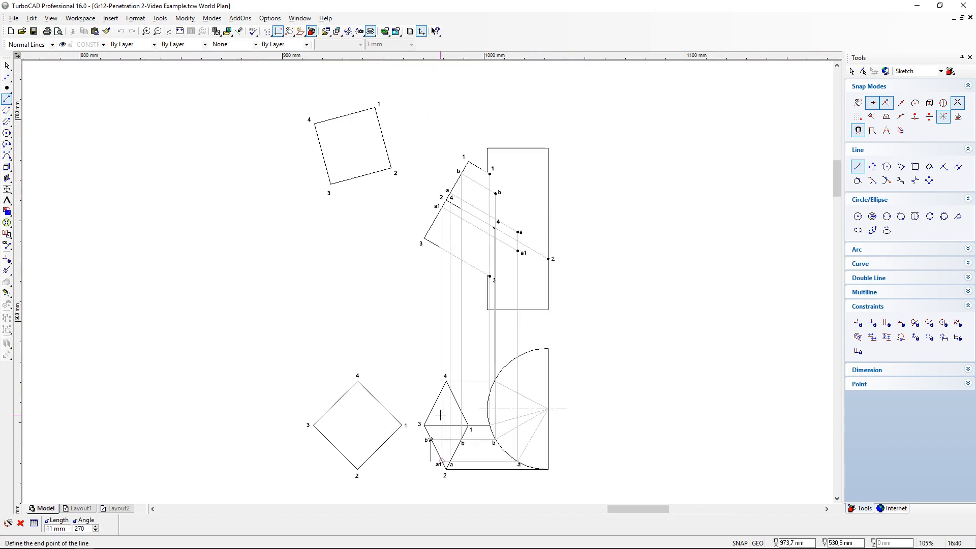
pyautogui.scroll(1, 429, 438)
pyautogui.scroll(-2, 419, 118)
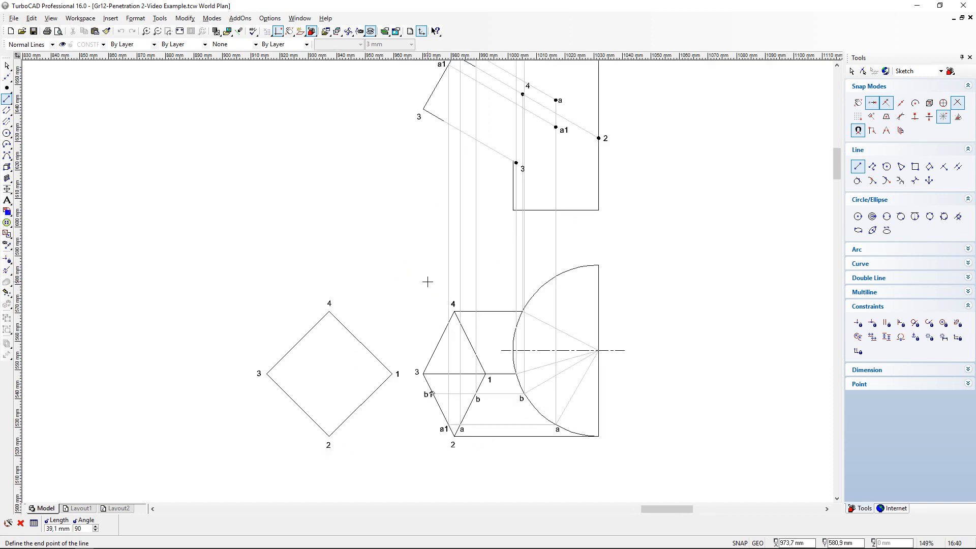
pyautogui.scroll(2, 434, 131)
pyautogui.scroll(1, 411, 308)
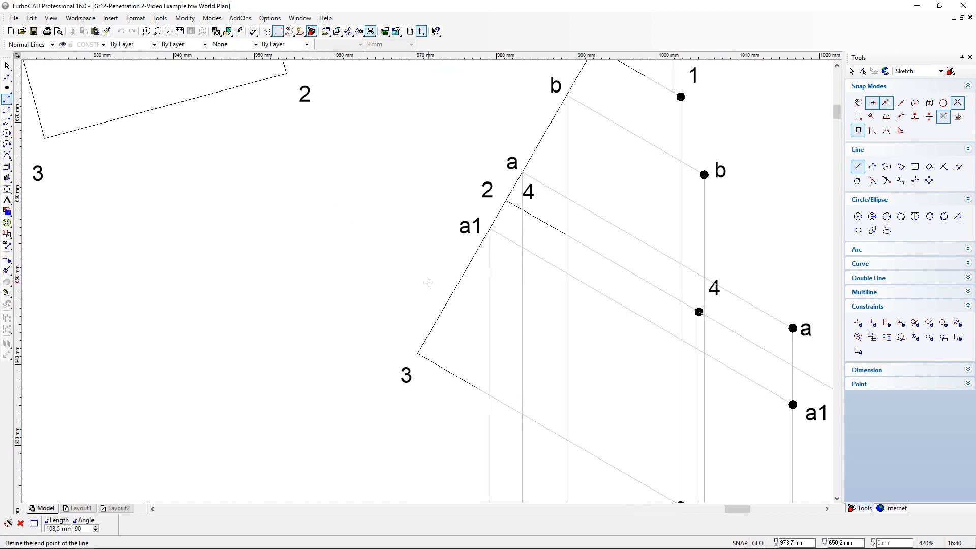
pyautogui.click(439, 282)
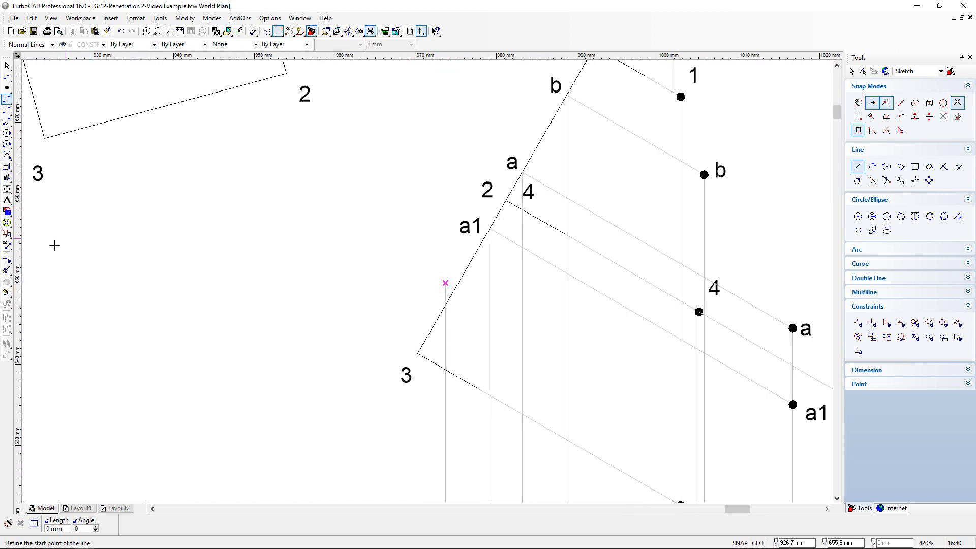
# - Shorten b1's vertical projection line so that it ends on the prism's slanted end edge in the front view
pyautogui.click(7, 269)
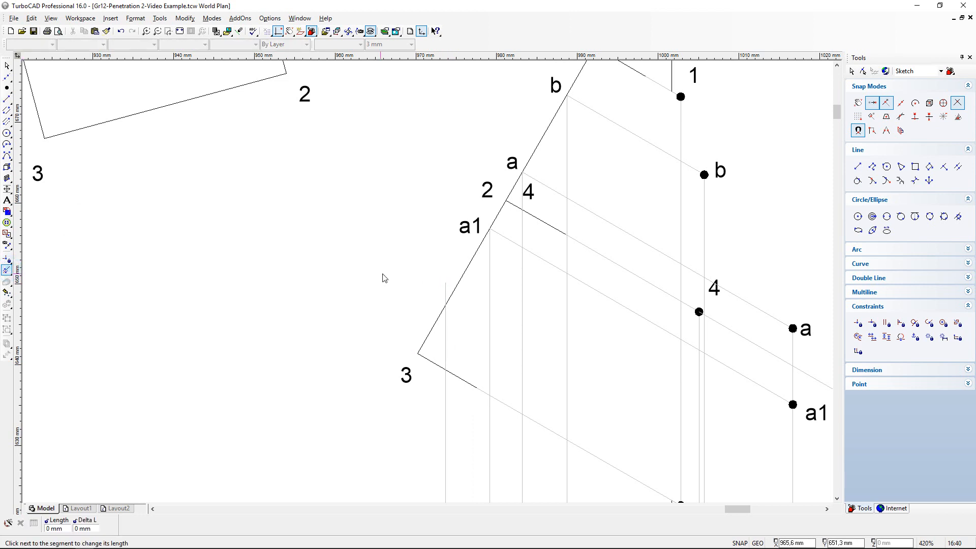
pyautogui.click(446, 290)
pyautogui.click(446, 302)
pyautogui.scroll(1, 437, 298)
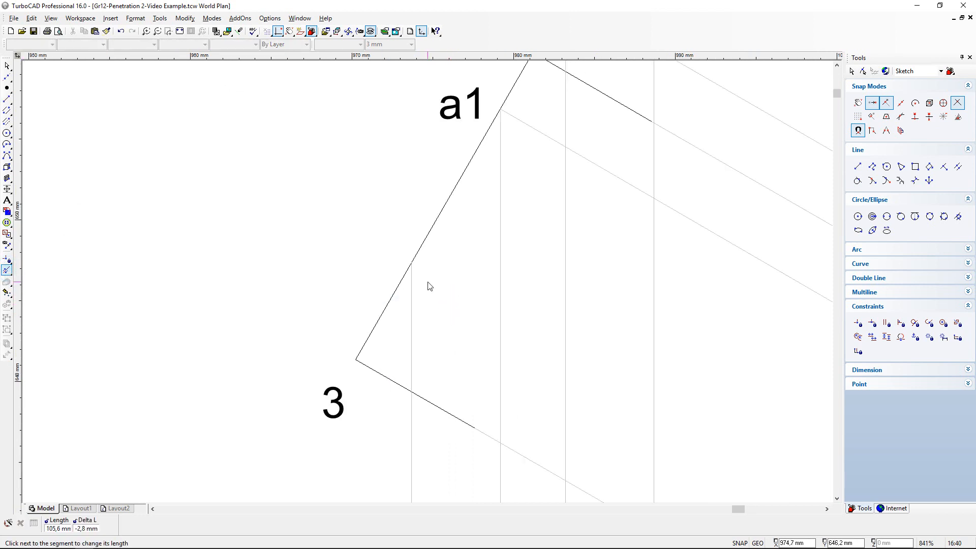
# - Draw a line about 40.3 mm long at 330° from b1's point on the slanted end edge, parallel to the prism's sides
pyautogui.click(7, 99)
pyautogui.scroll(-1, 429, 285)
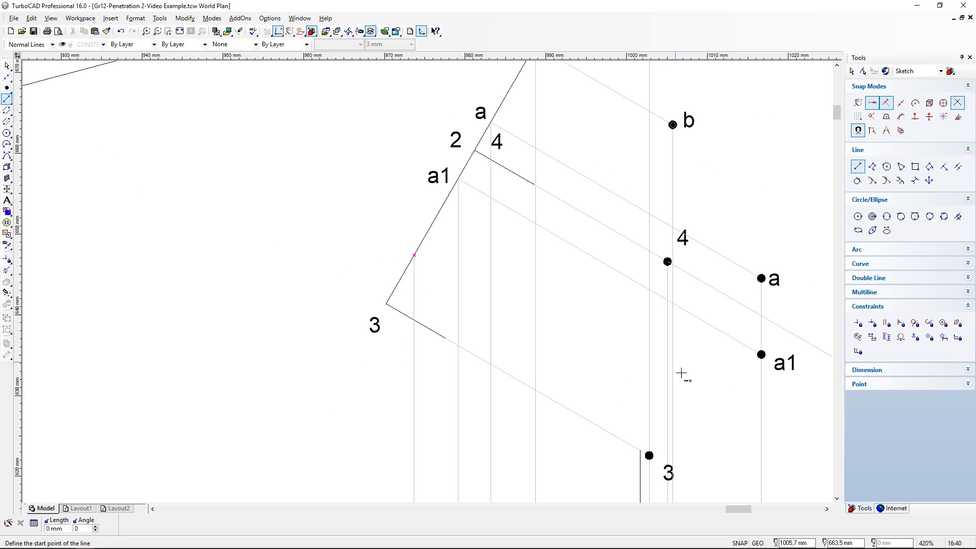
pyautogui.click(414, 256)
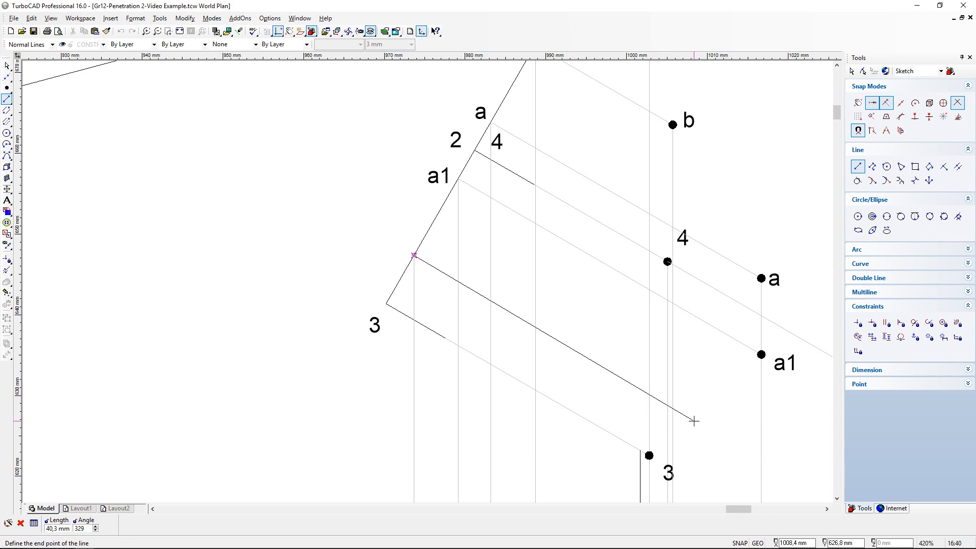
pyautogui.press('Tab')
pyautogui.press('Tab')
pyautogui.write('330')
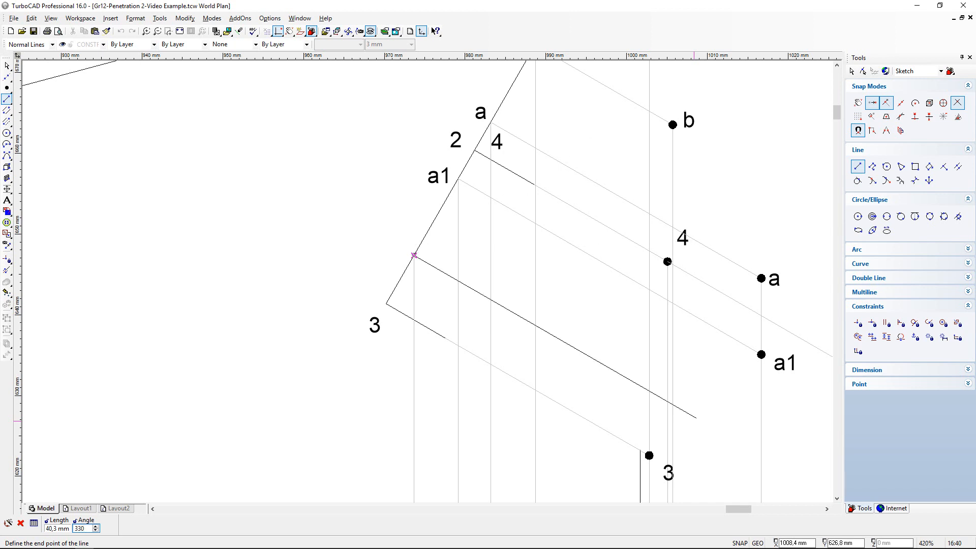
pyautogui.press('Return')
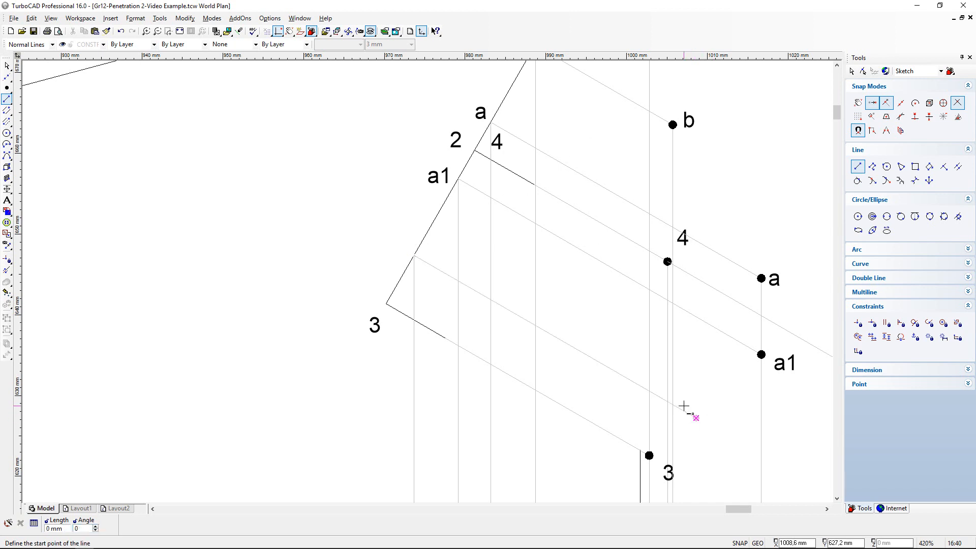
# - Shorten b1's slanted line to b's vertical projection line in the front view and place a point marker at its end
pyautogui.scroll(1, 689, 407)
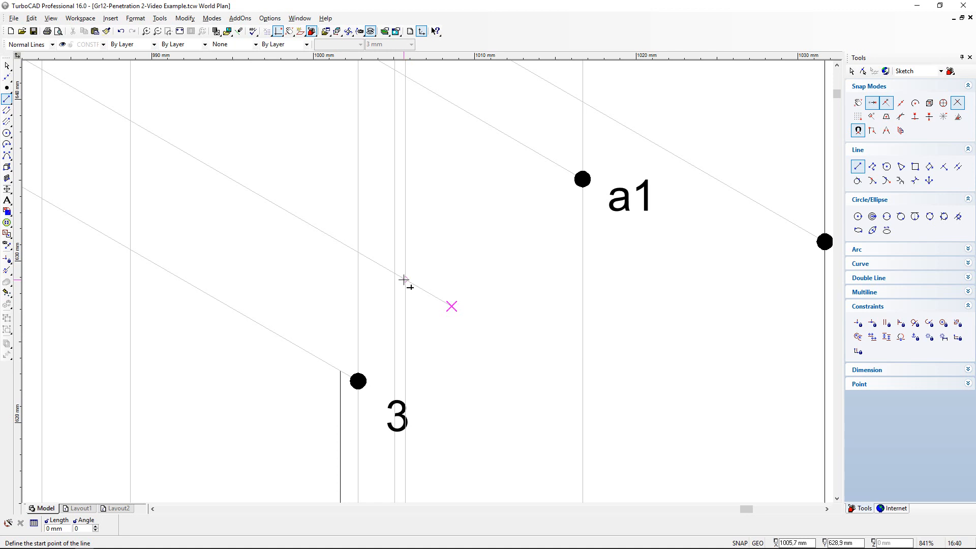
pyautogui.click(6, 269)
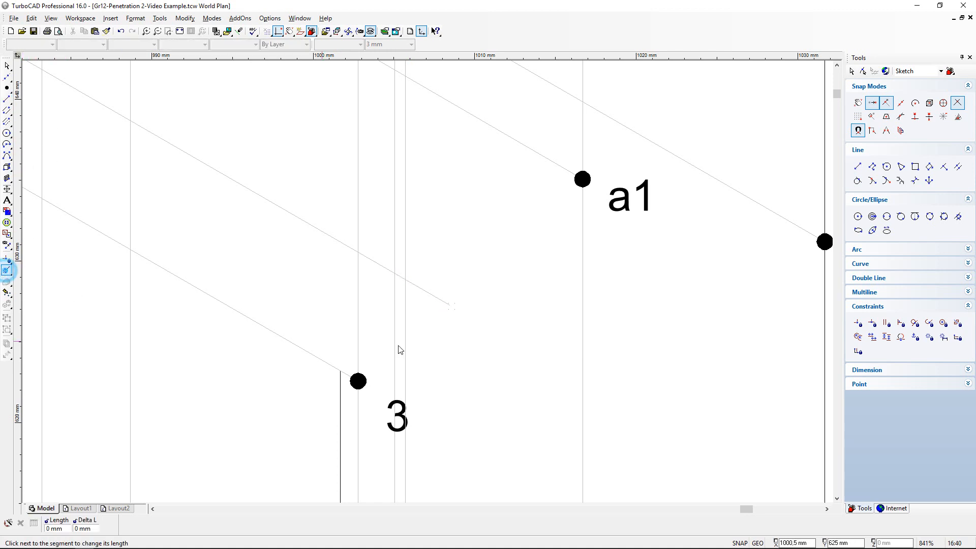
pyautogui.click(449, 308)
pyautogui.click(404, 278)
pyautogui.click(6, 87)
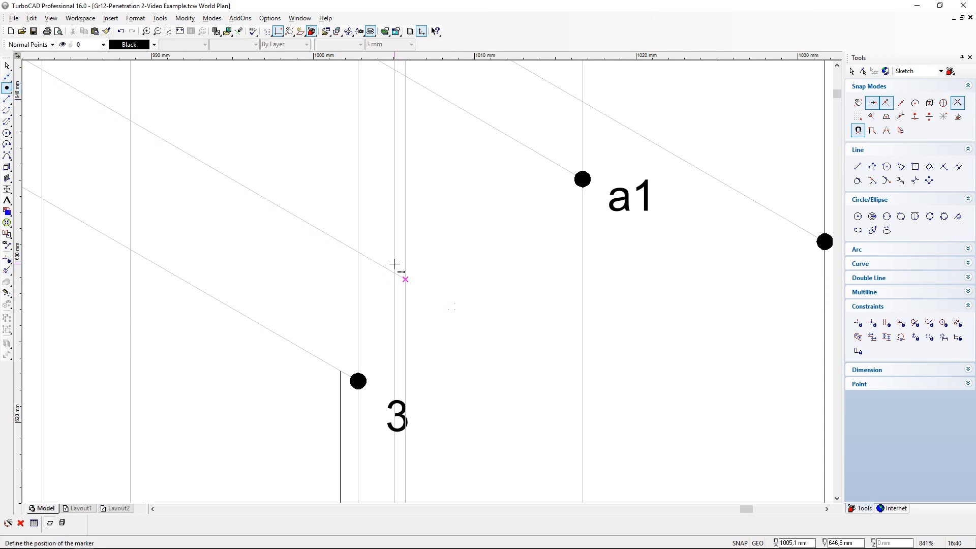
pyautogui.click(406, 279)
pyautogui.click(6, 66)
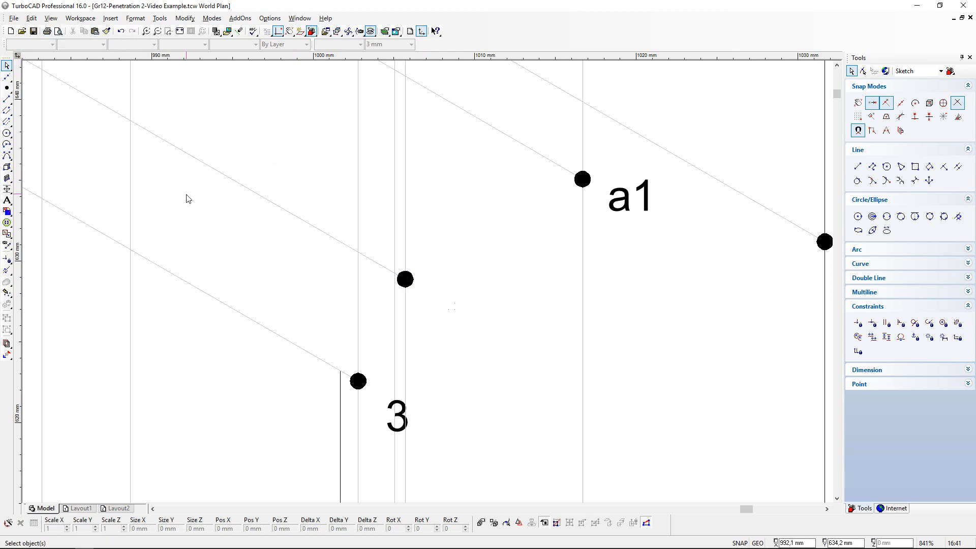
# - Move label b1 in the top view slightly away from edge 2-3
pyautogui.scroll(-5, 348, 294)
pyautogui.scroll(-1, 403, 421)
pyautogui.scroll(2, 428, 286)
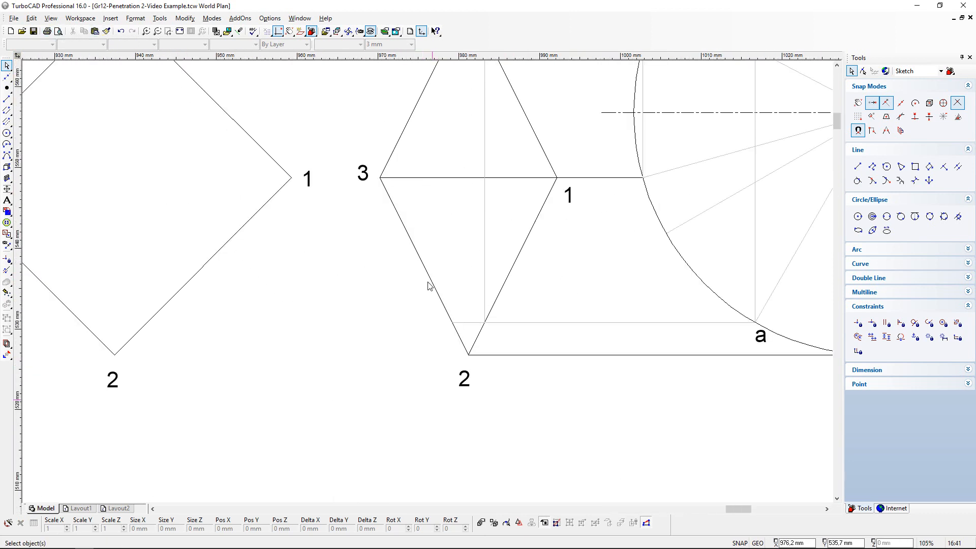
pyautogui.scroll(1, 429, 286)
pyautogui.click(429, 286)
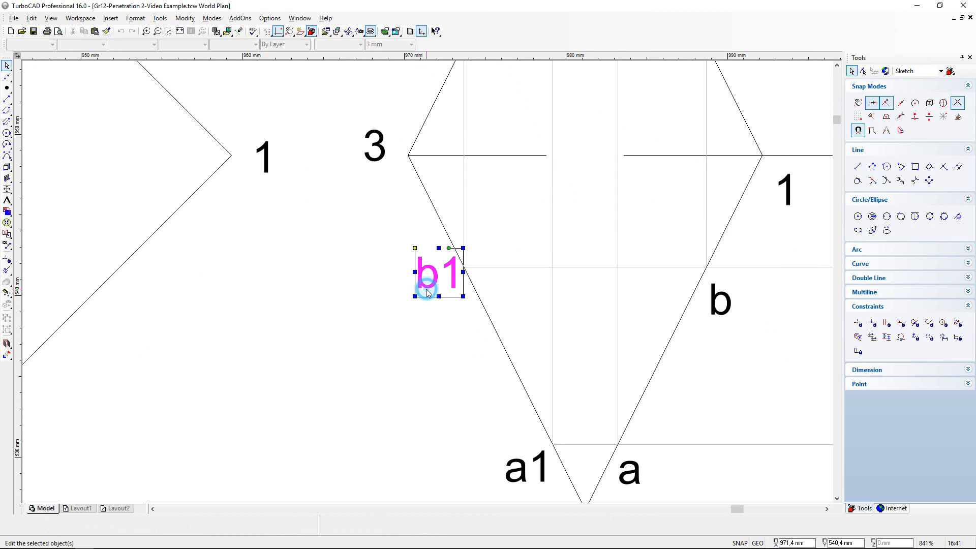
pyautogui.click(414, 249)
pyautogui.click(409, 258)
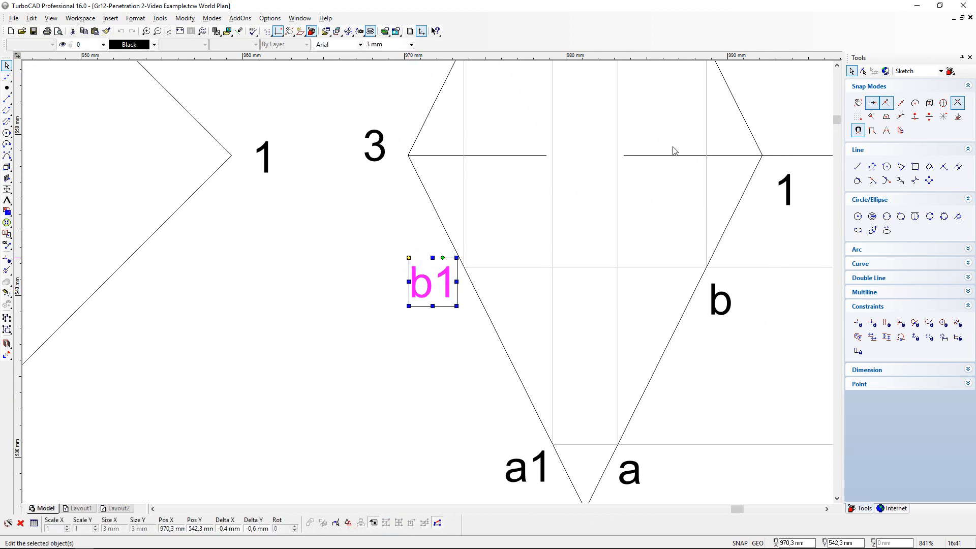
# - Copy label b1 and place the copy in the front view beside b1's point on the slanted end edge, between a1 and 3
pyautogui.click(84, 31)
pyautogui.click(95, 31)
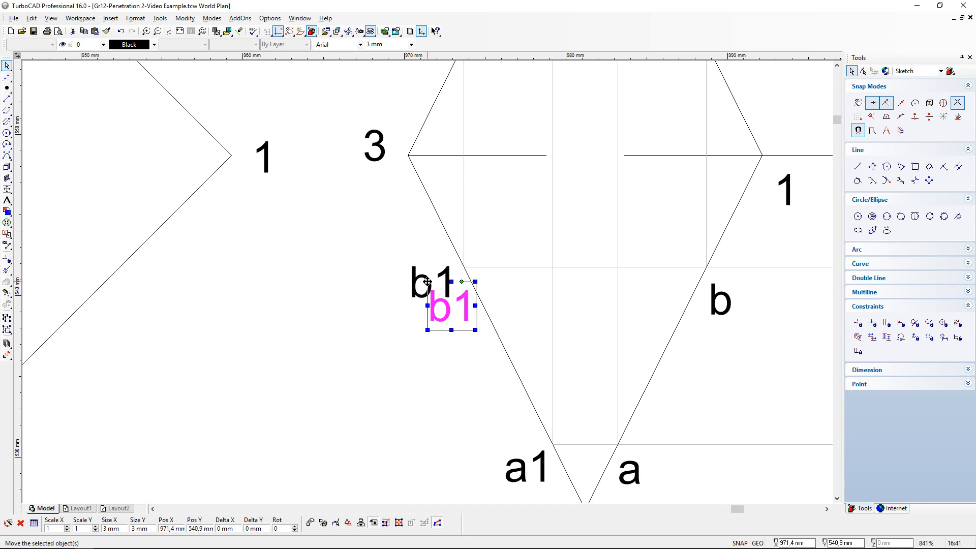
pyautogui.click(429, 285)
pyautogui.scroll(-2, 428, 277)
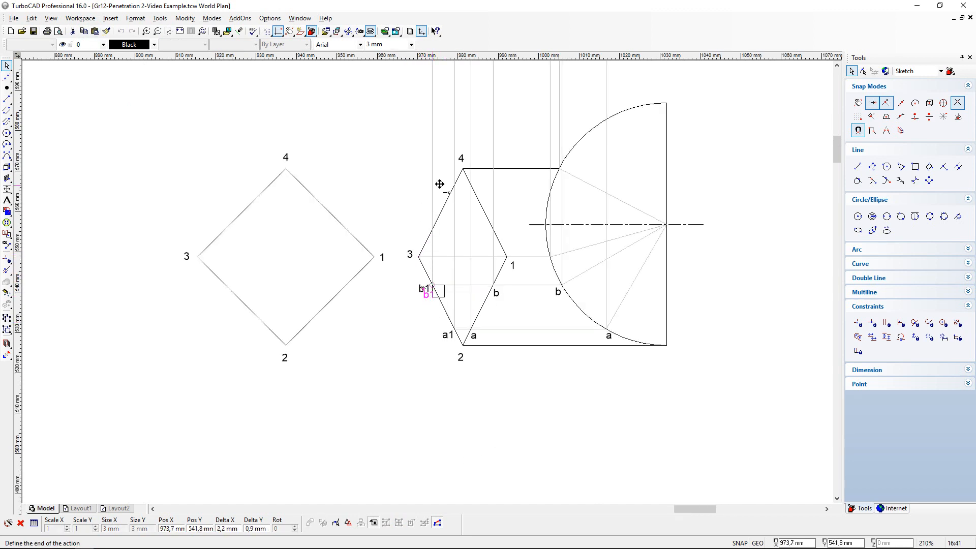
pyautogui.scroll(-1, 427, 275)
pyautogui.scroll(2, 420, 163)
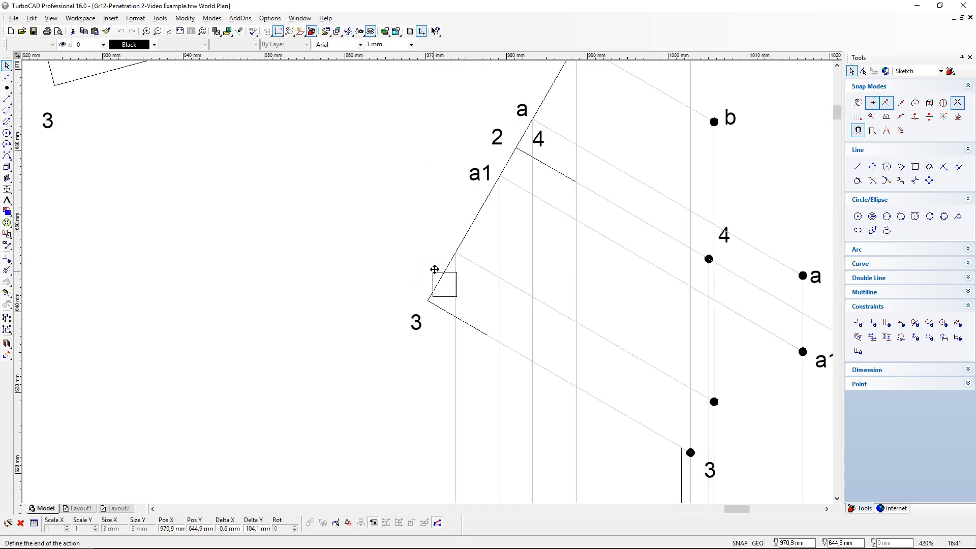
pyautogui.click(424, 231)
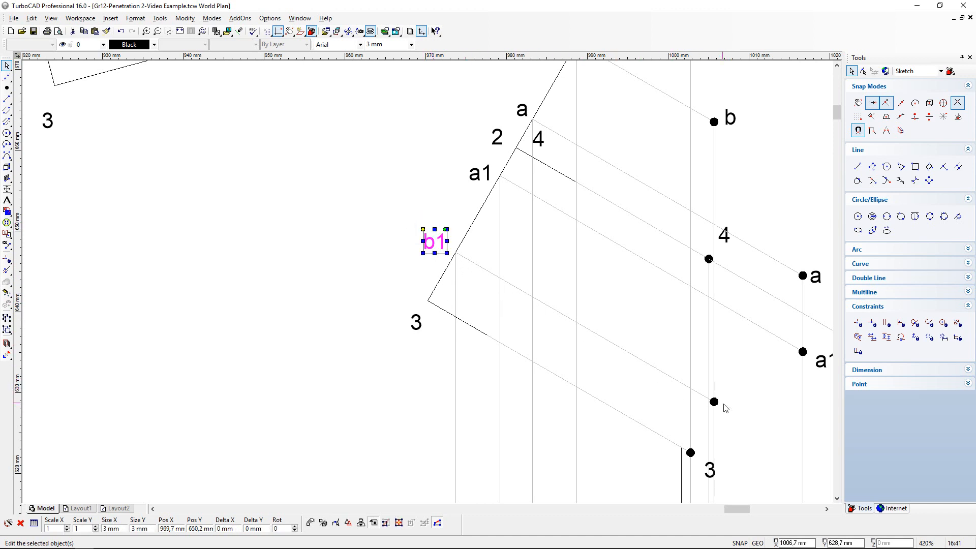
# - Place another copy of label b1 in the front view beside the marker at the end of b1's slanted projection line
pyautogui.scroll(1, 723, 405)
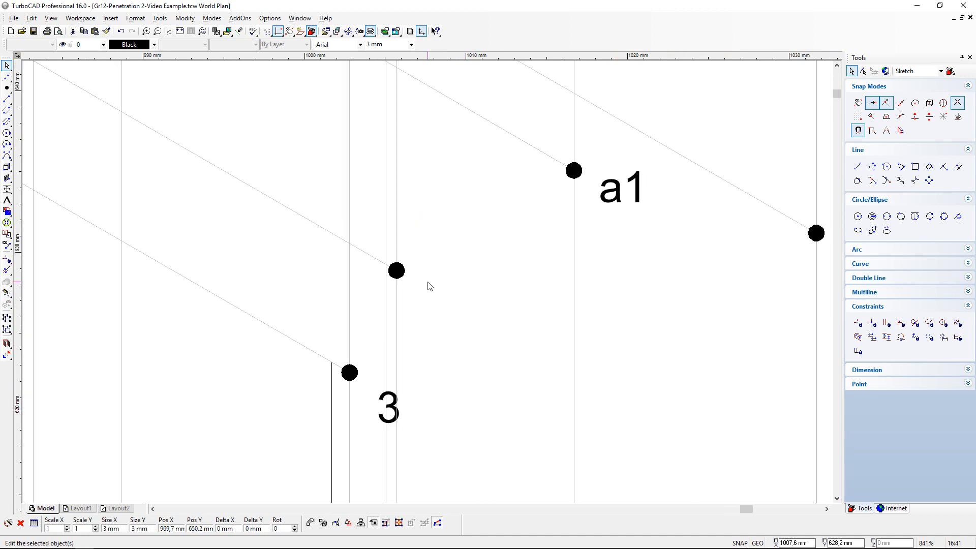
pyautogui.click(95, 31)
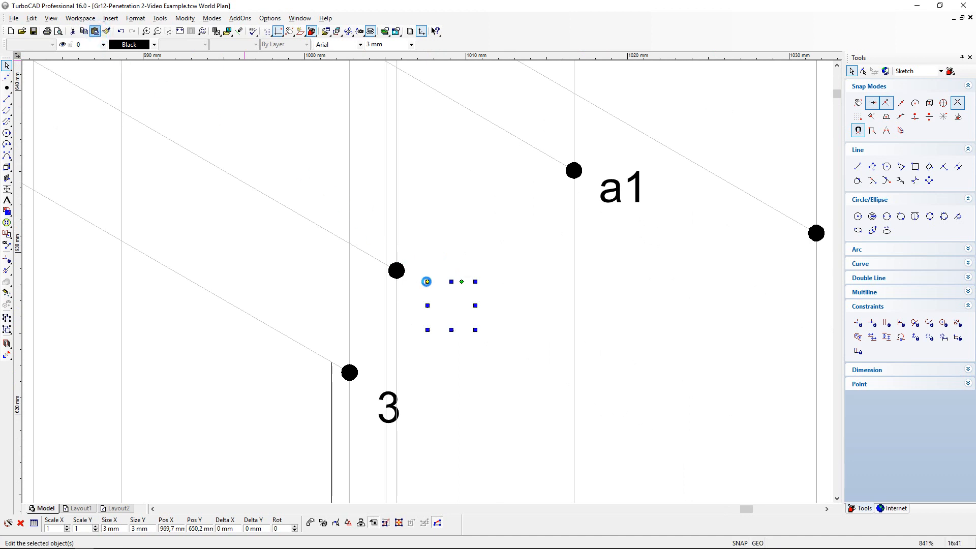
pyautogui.click(426, 281)
pyautogui.click(474, 392)
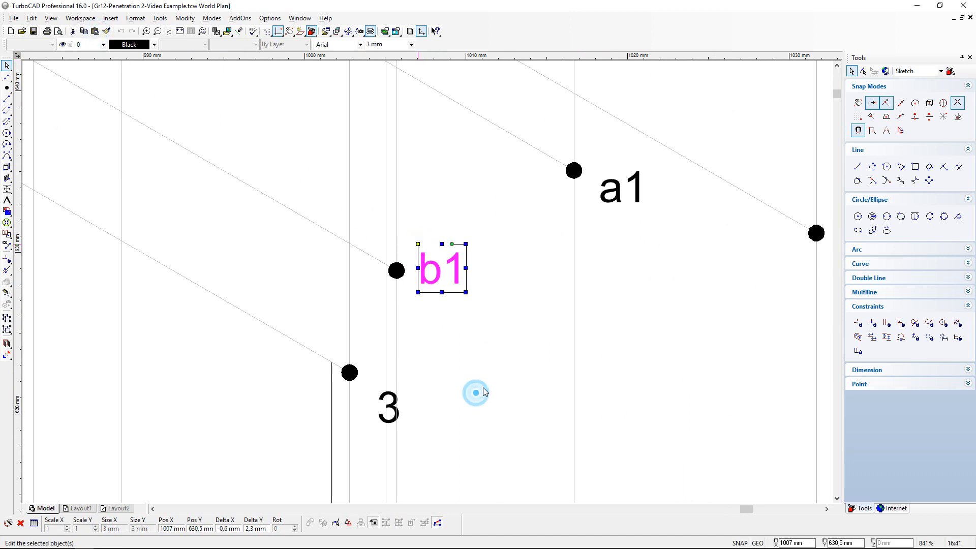
# - Compare the labelled points in the front view with the prism corners and the half cylinder's curve in the top view
pyautogui.scroll(-1, 416, 263)
pyautogui.scroll(-1, 412, 246)
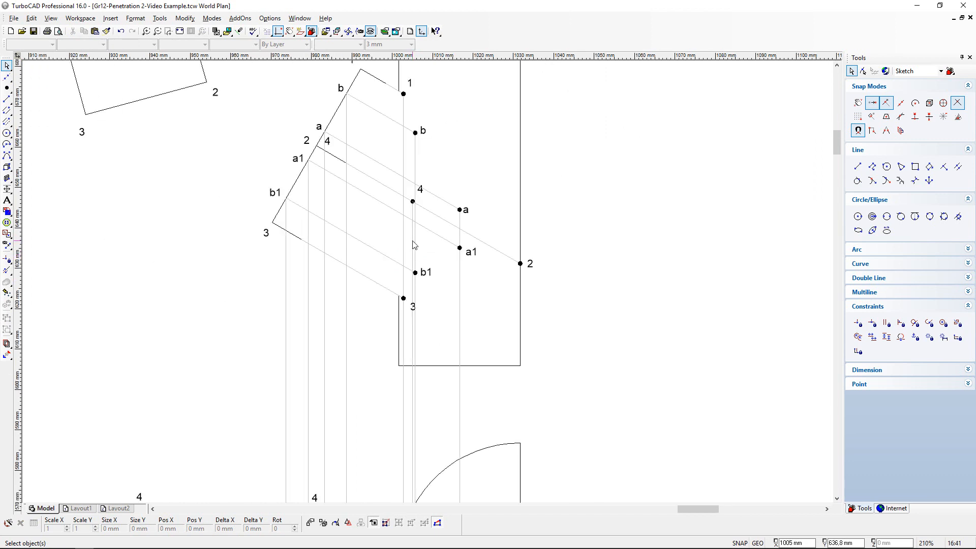
pyautogui.scroll(-1, 424, 265)
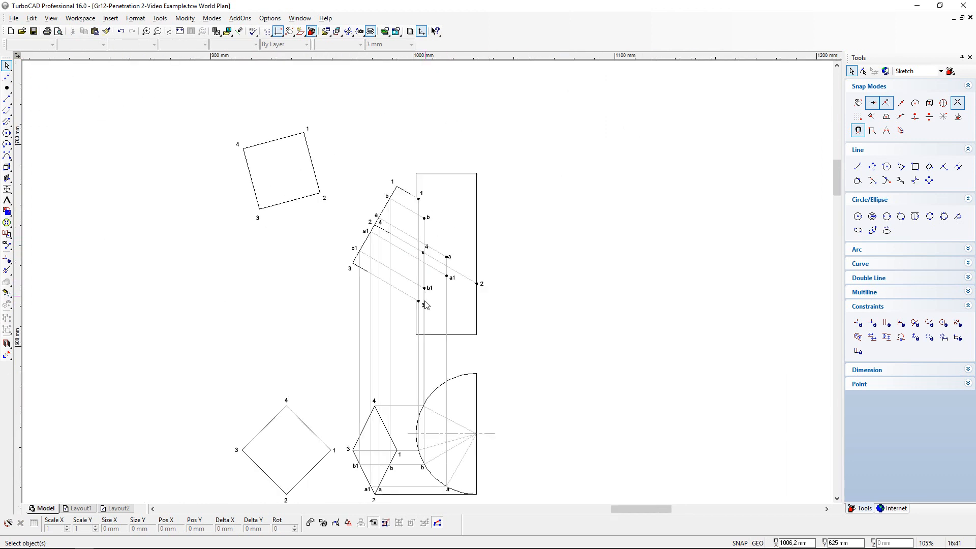
pyautogui.scroll(1, 406, 452)
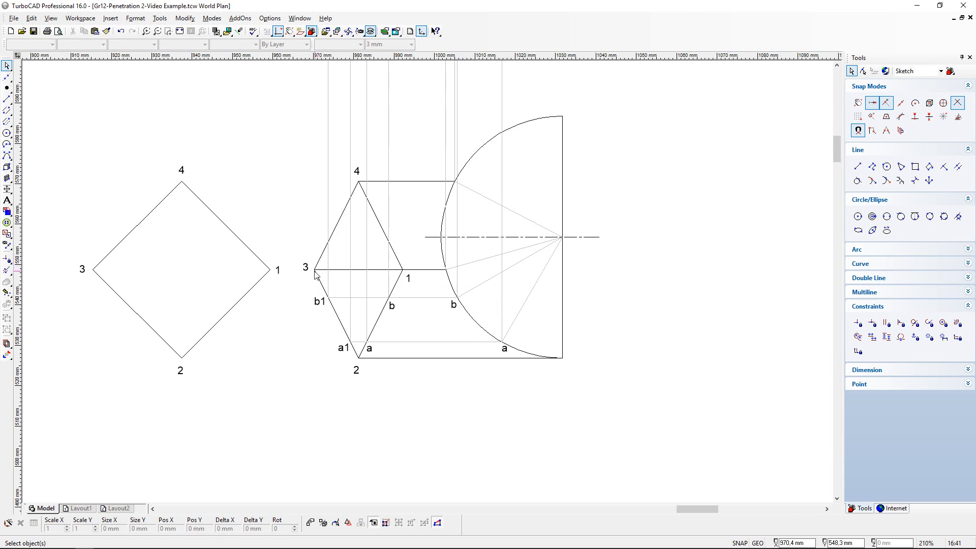
pyautogui.scroll(-1, 446, 286)
pyautogui.scroll(1, 440, 110)
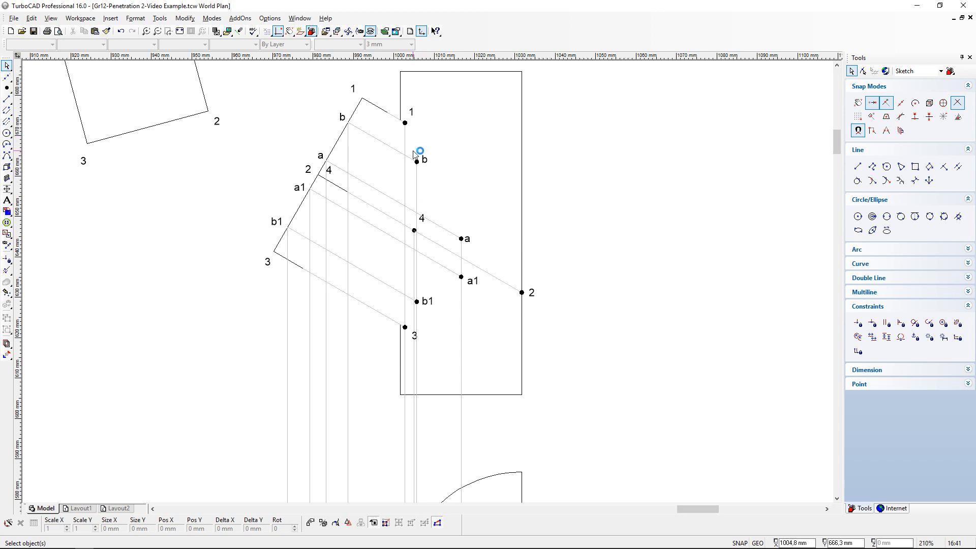
pyautogui.scroll(-1, 426, 261)
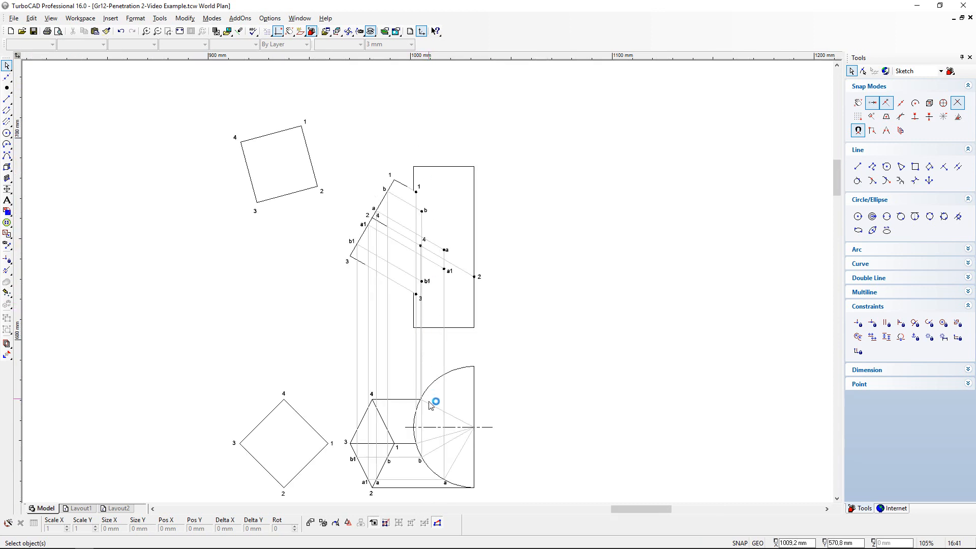
pyautogui.scroll(1, 431, 403)
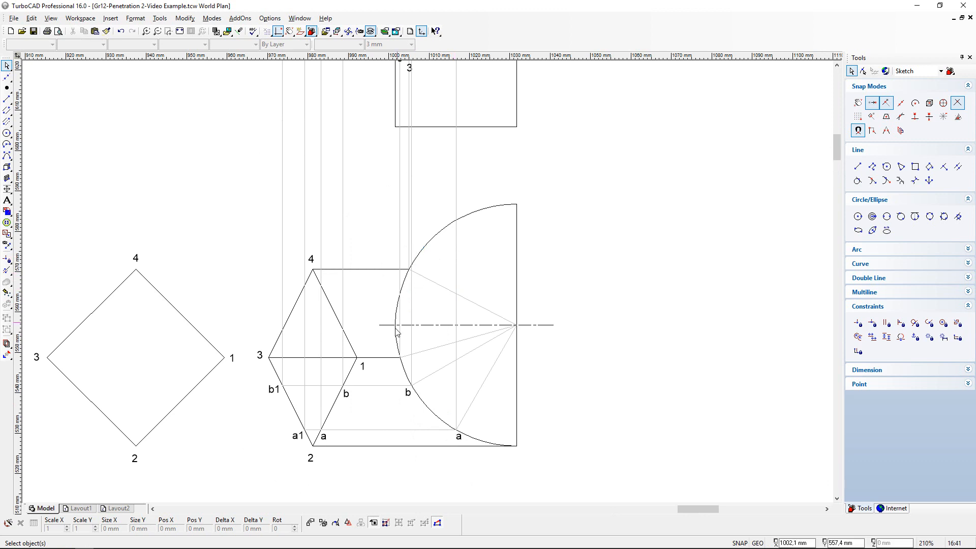
pyautogui.scroll(1, 398, 333)
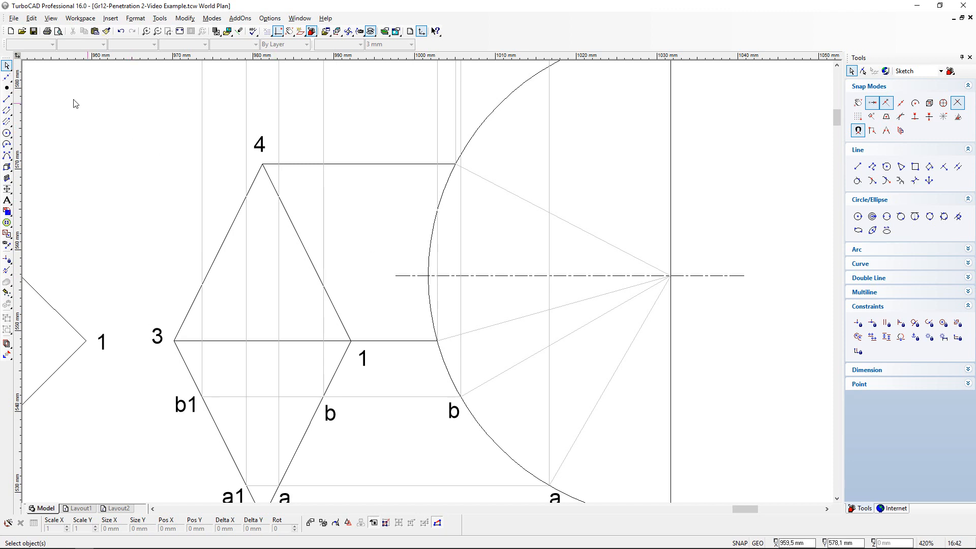
# - Draw a vertical line about 117 mm long from the half cylinder's outermost curve point on the centre line up to corner 1's slanted front-view line
pyautogui.click(7, 98)
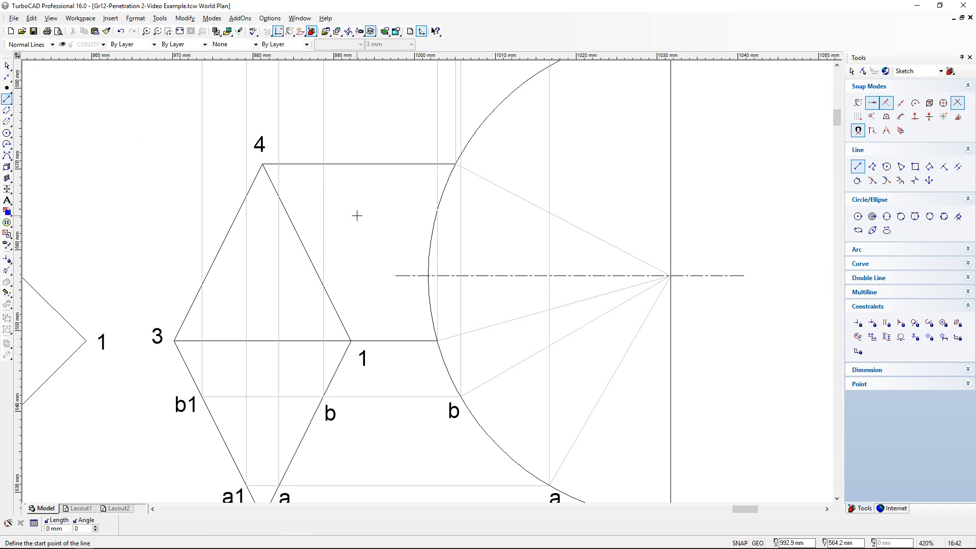
pyautogui.click(434, 286)
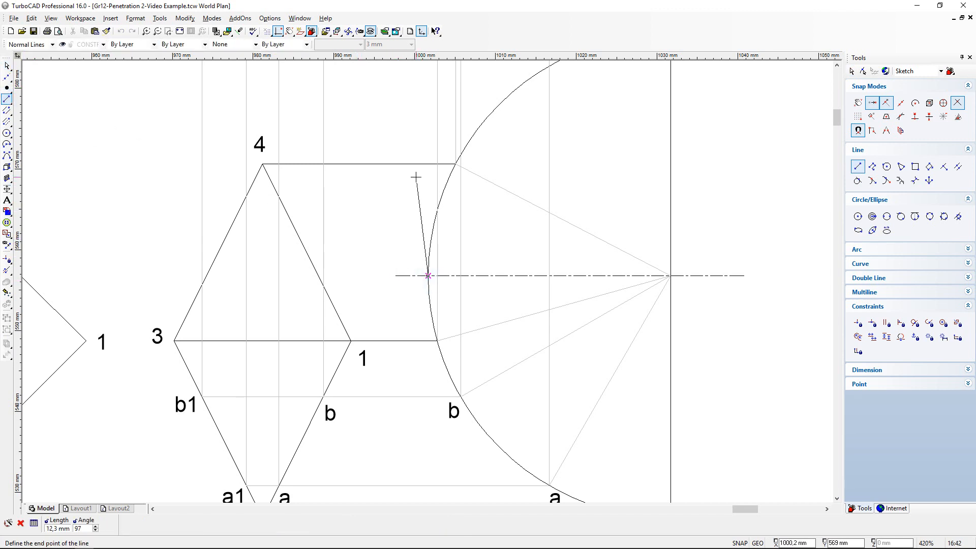
pyautogui.scroll(-2, 413, 175)
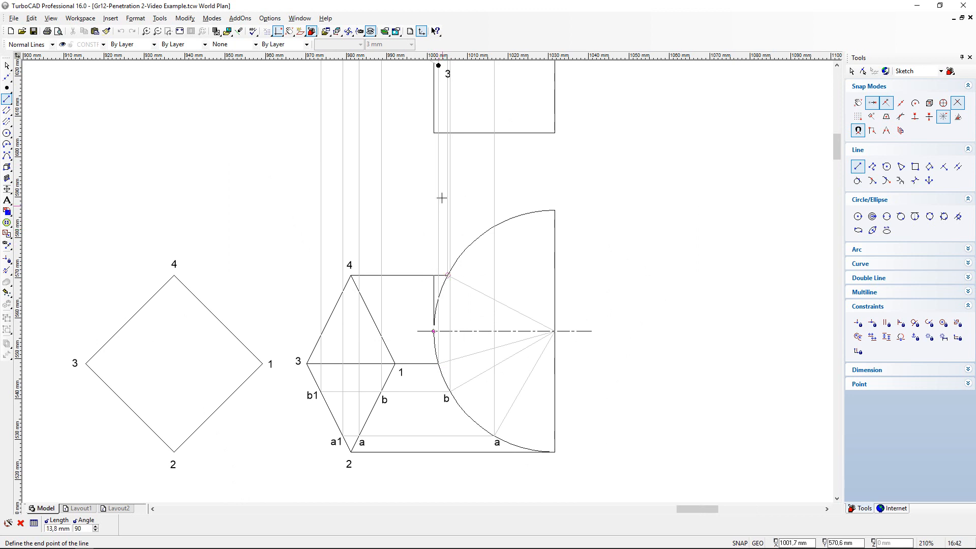
pyautogui.scroll(-2, 431, 150)
pyautogui.scroll(2, 430, 181)
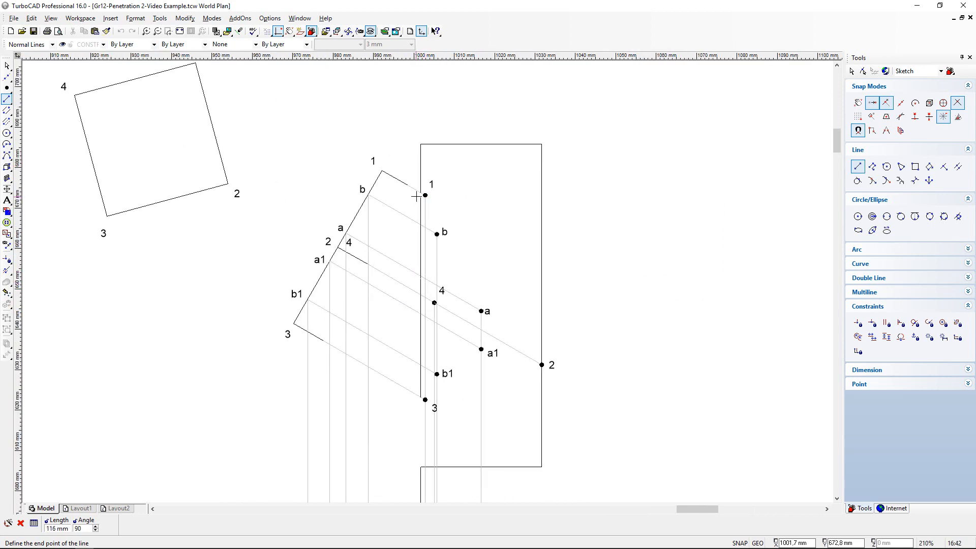
pyautogui.scroll(2, 416, 197)
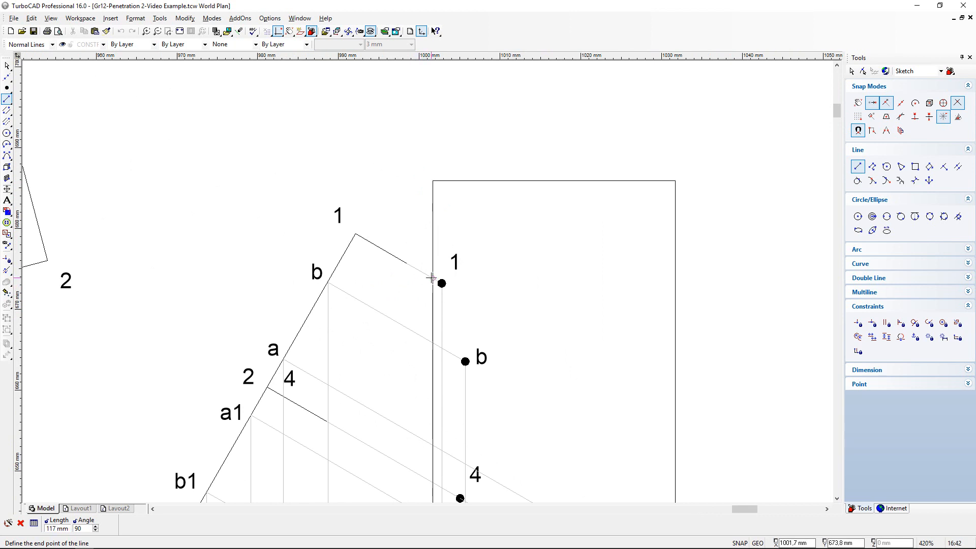
pyautogui.click(432, 277)
pyautogui.scroll(-4, 435, 294)
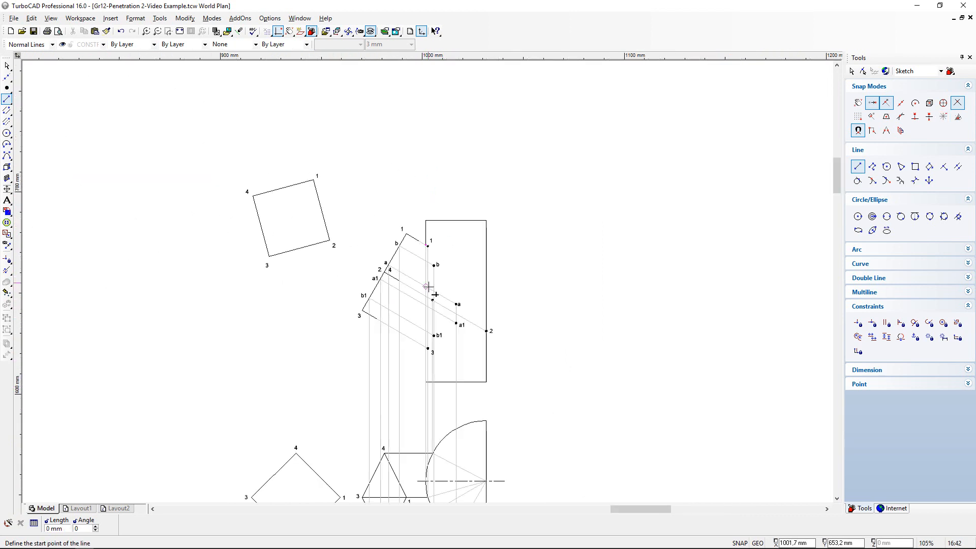
# - Draw a horizontal line about 14.5 mm long at 180° from the half cylinder's outermost centre-line point across prism edge 1-4 in the top view
pyautogui.scroll(1, 436, 362)
pyautogui.scroll(-1, 402, 430)
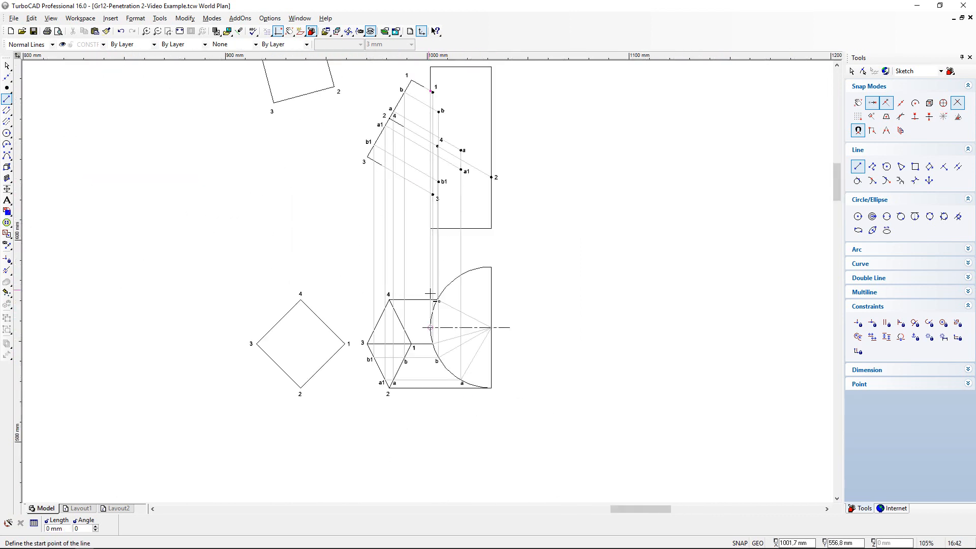
pyautogui.scroll(2, 430, 294)
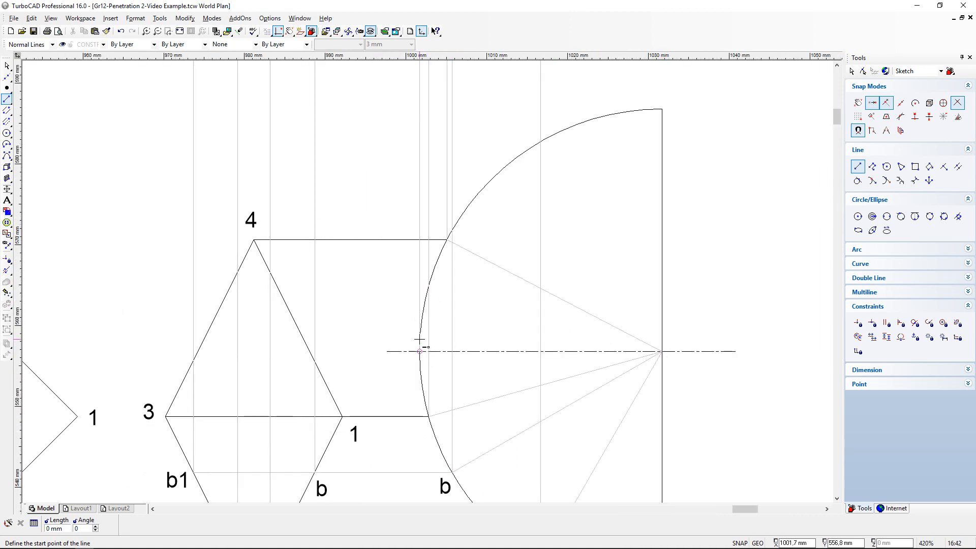
pyautogui.scroll(-1, 417, 338)
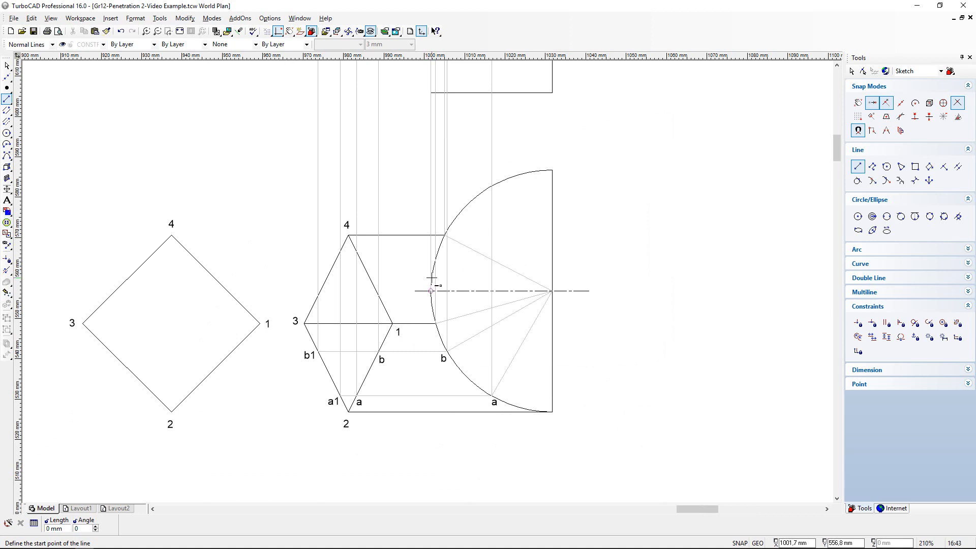
pyautogui.scroll(1, 433, 289)
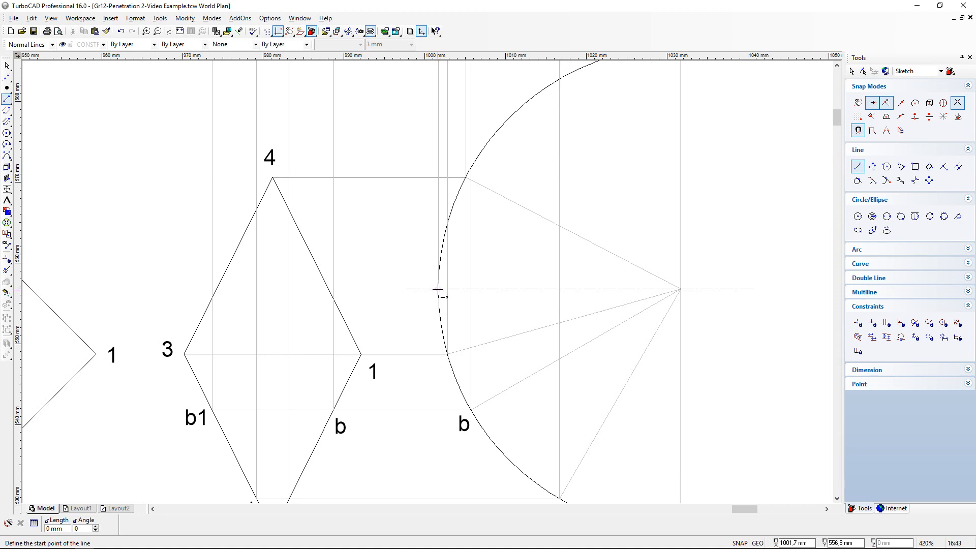
pyautogui.click(438, 289)
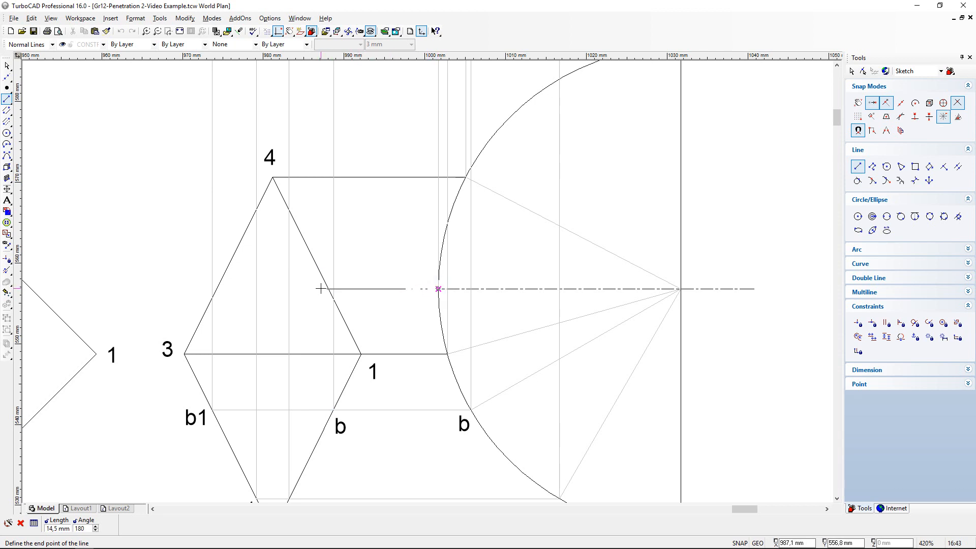
pyautogui.click(320, 289)
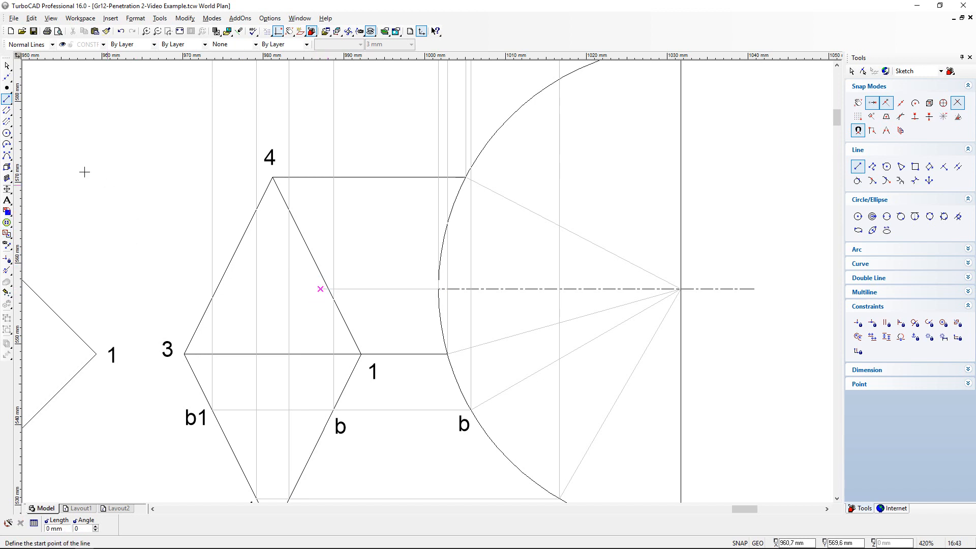
# - Shorten the horizontal construction line so it ends exactly on edge 1-4 of the prism in the top view
pyautogui.click(7, 269)
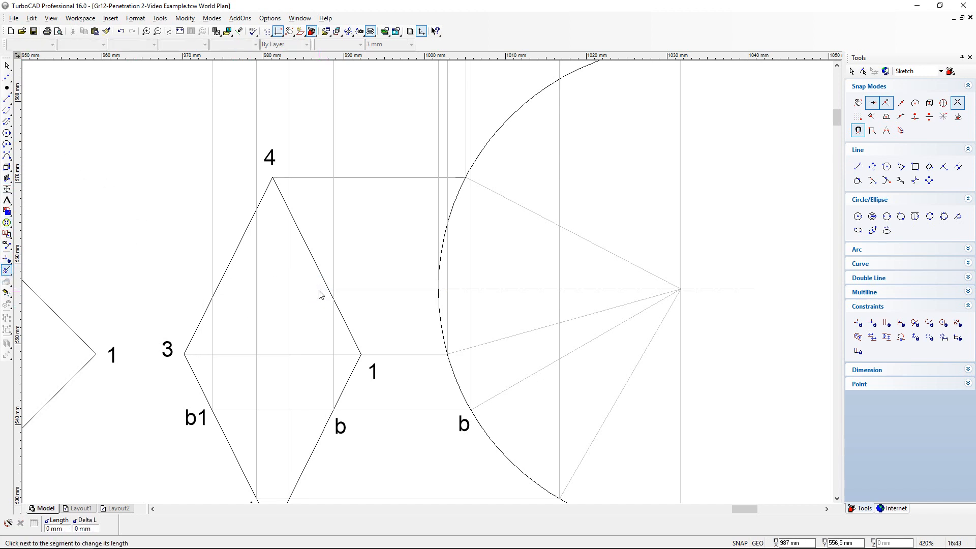
pyautogui.scroll(5, 318, 294)
pyautogui.click(447, 278)
pyautogui.click(462, 279)
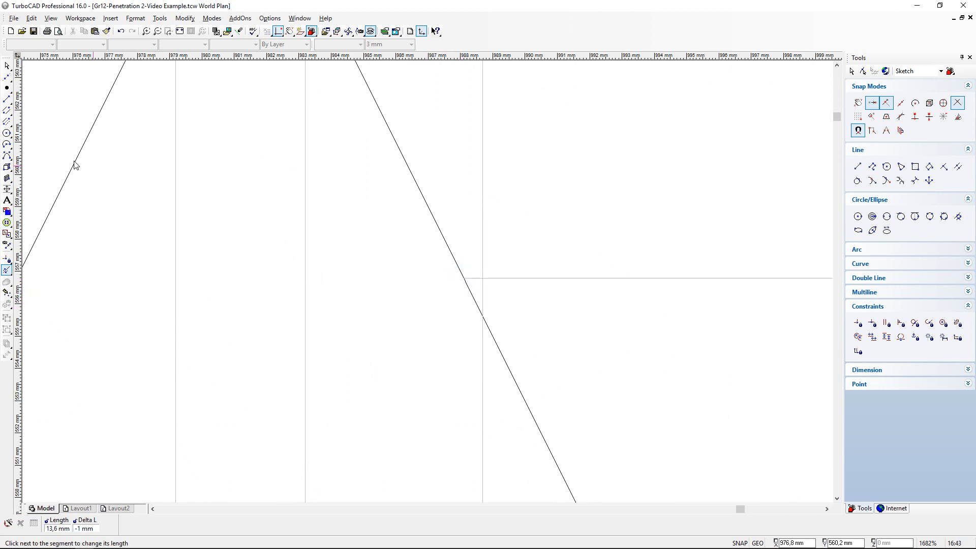
# - Project the new point on edge 1-4 vertically with a line about 115.7 mm long, just past the slanted end edge in the front view
pyautogui.click(8, 99)
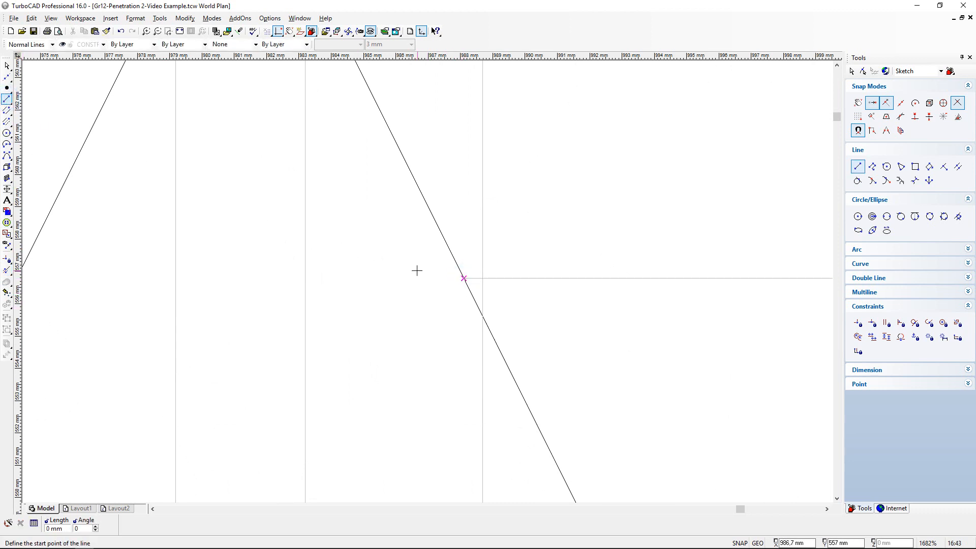
pyautogui.click(463, 279)
pyautogui.scroll(-5, 462, 185)
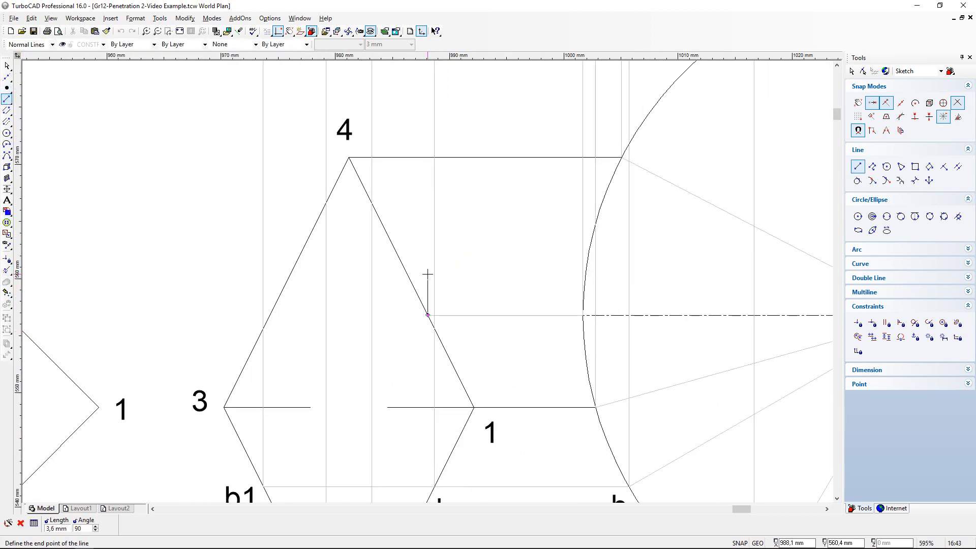
pyautogui.scroll(-3, 421, 232)
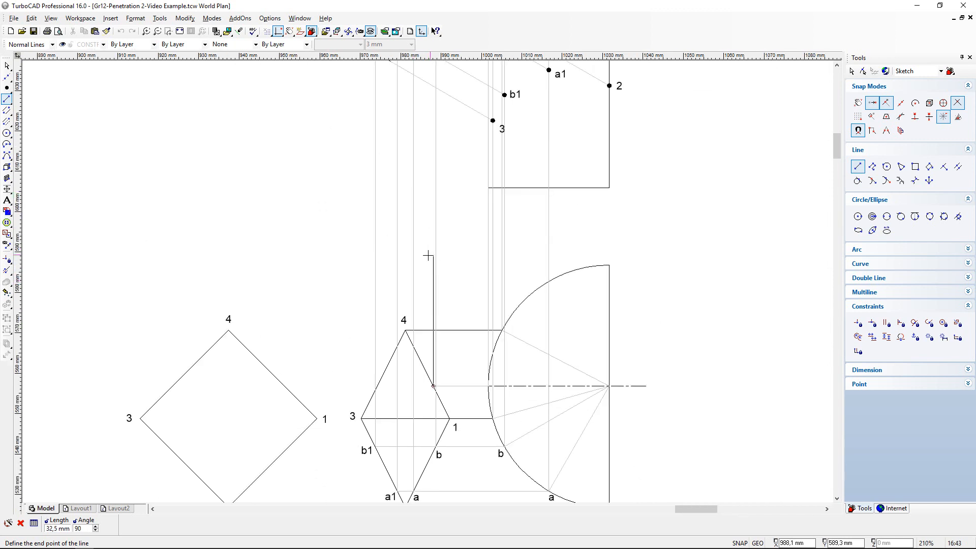
pyautogui.scroll(3, 427, 279)
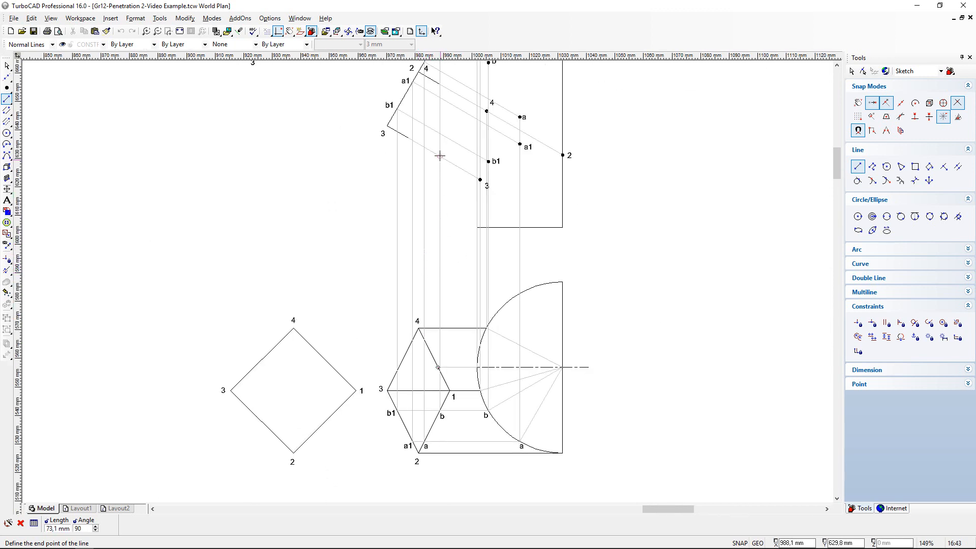
pyautogui.scroll(3, 427, 279)
pyautogui.scroll(3, 427, 203)
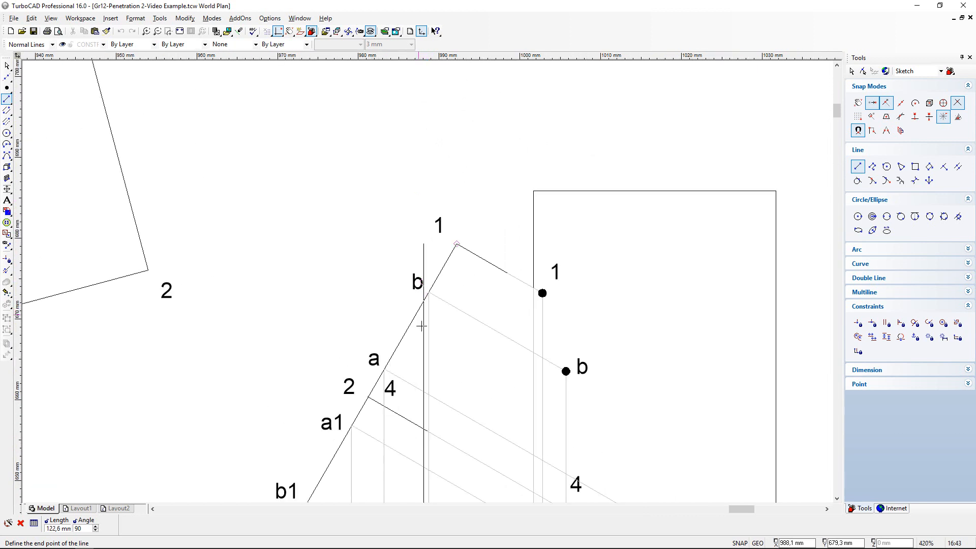
pyautogui.scroll(3, 422, 307)
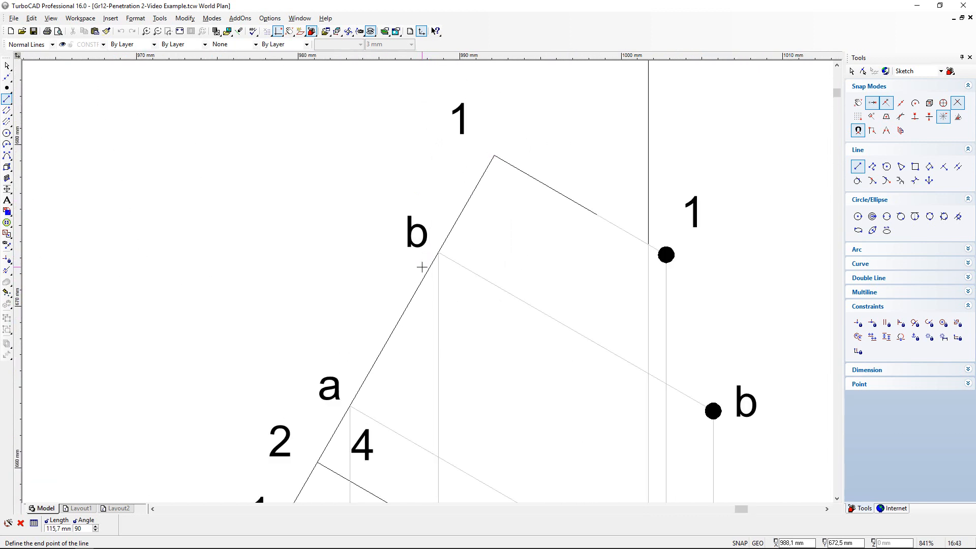
pyautogui.click(417, 264)
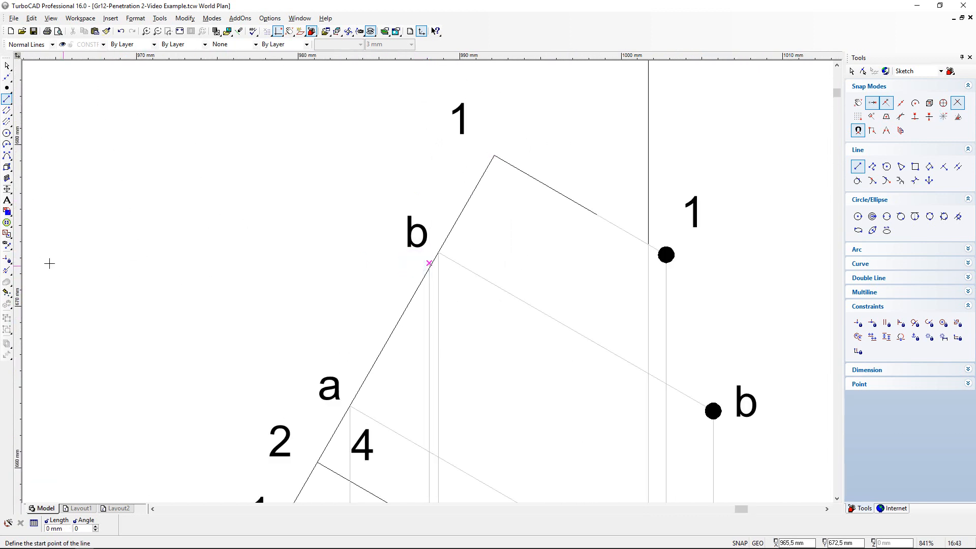
# - Shorten the new vertical projection line so it ends on the slanted end edge just below b in the front view
pyautogui.click(6, 271)
pyautogui.scroll(6, 429, 282)
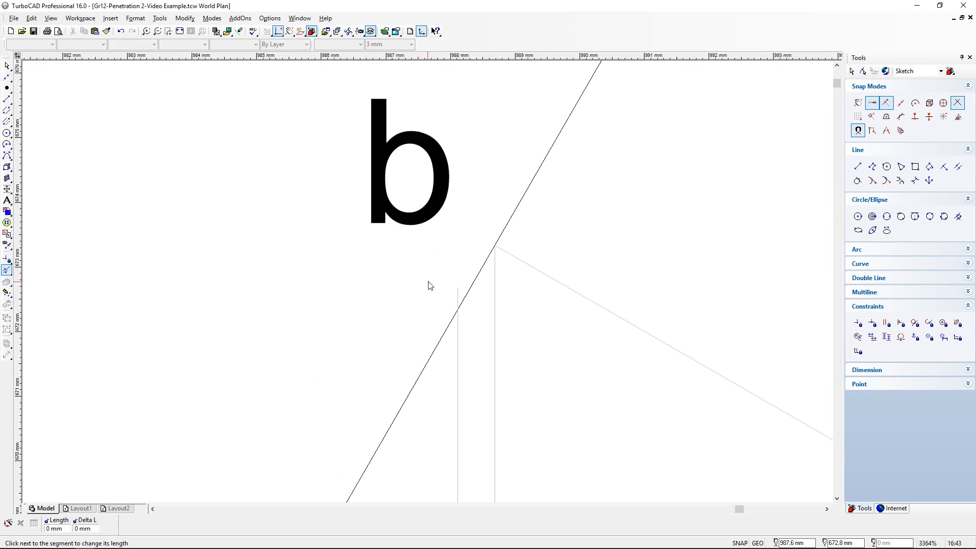
pyautogui.click(456, 298)
pyautogui.click(460, 315)
# - Draw a line about 16.3 mm long at 330° from the new point below b on the slanted end edge, parallel to the prism's sides
pyautogui.click(7, 100)
pyautogui.click(7, 99)
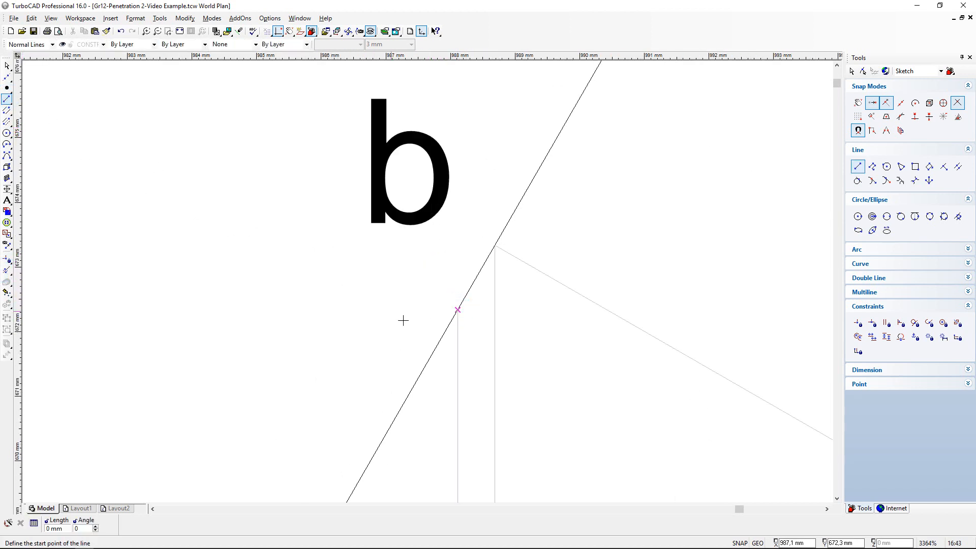
pyautogui.click(457, 310)
pyautogui.scroll(-5, 429, 283)
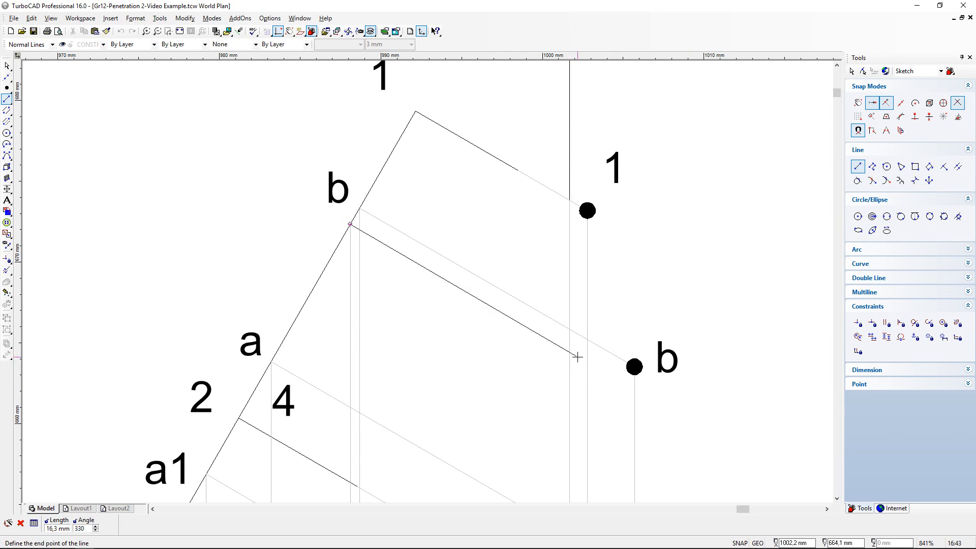
pyautogui.press('Tab')
pyautogui.press('Tab')
pyautogui.write('330')
pyautogui.press('Return')
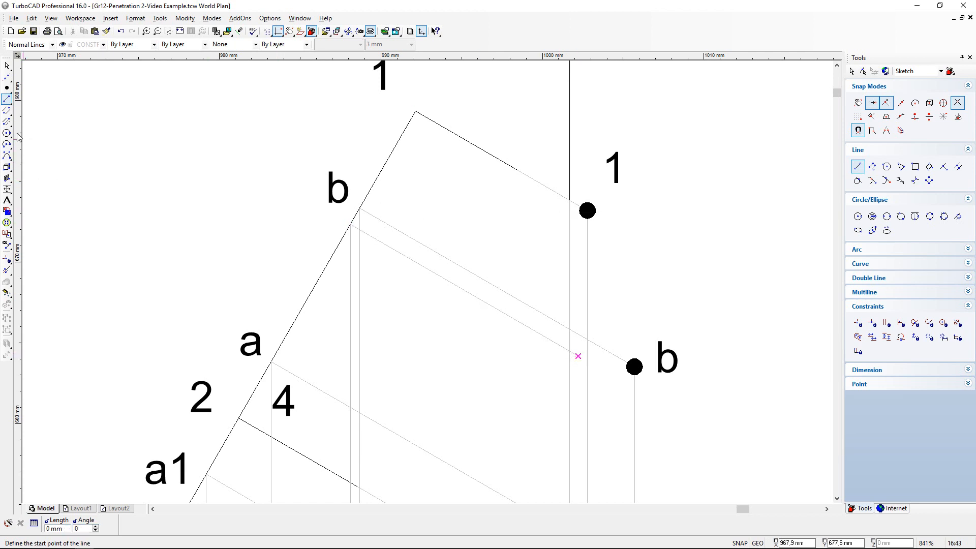
# - Mark where the new slanted line meets the half cylinder's outer vertical line in the front view, and shorten the slanted line to that point
pyautogui.click(6, 89)
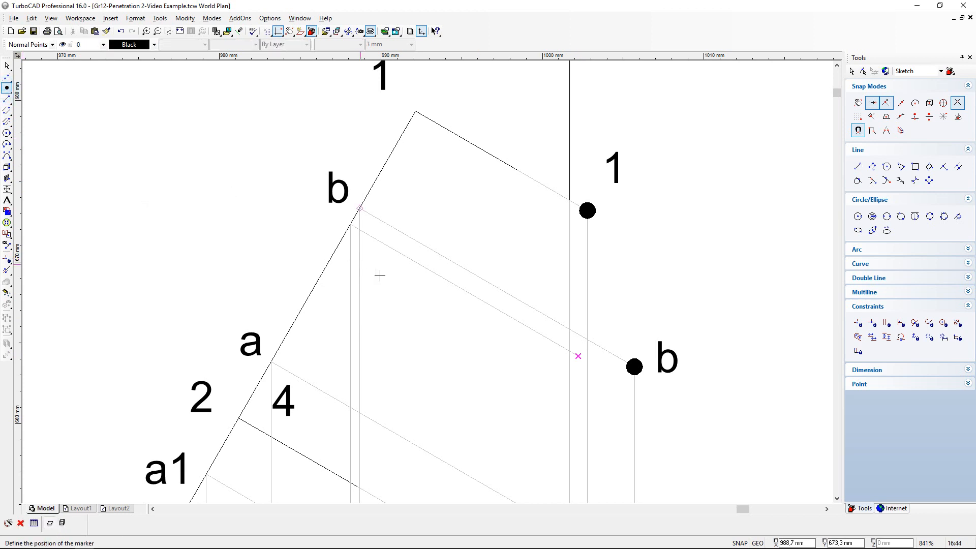
pyautogui.click(568, 351)
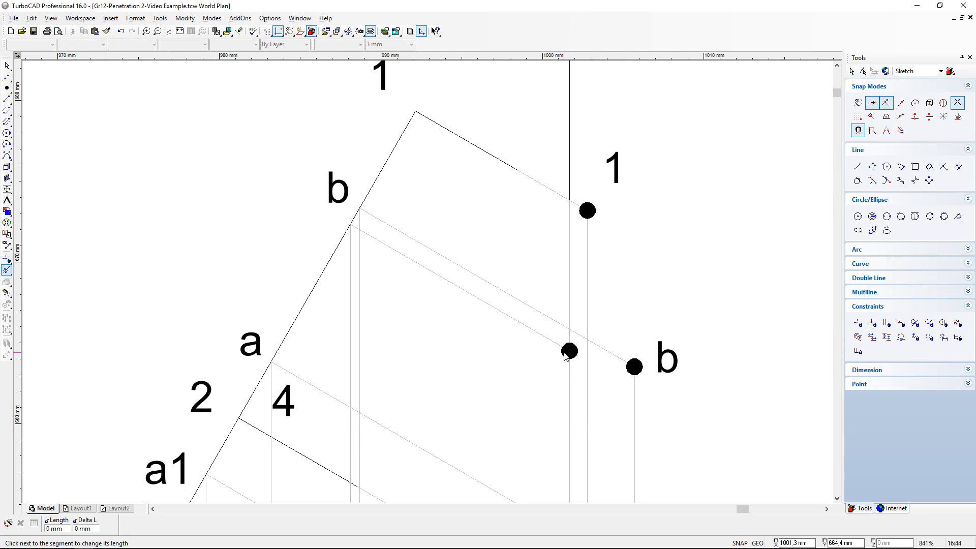
pyautogui.scroll(2, 571, 353)
pyautogui.click(485, 299)
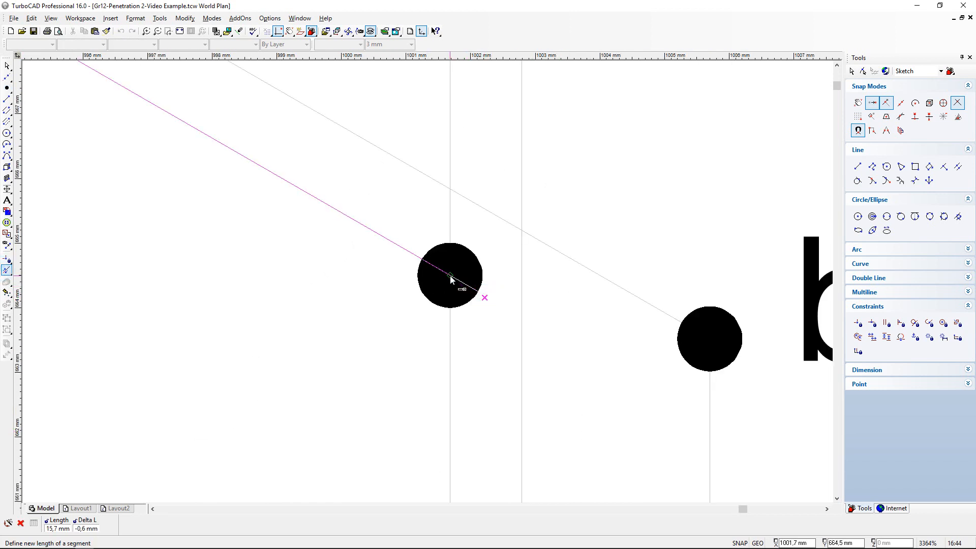
pyautogui.click(450, 279)
# - Label the centre-line point on the half cylinder's arc in the top view as c, placing the text just above the centre line outside the arc
pyautogui.scroll(-3, 437, 288)
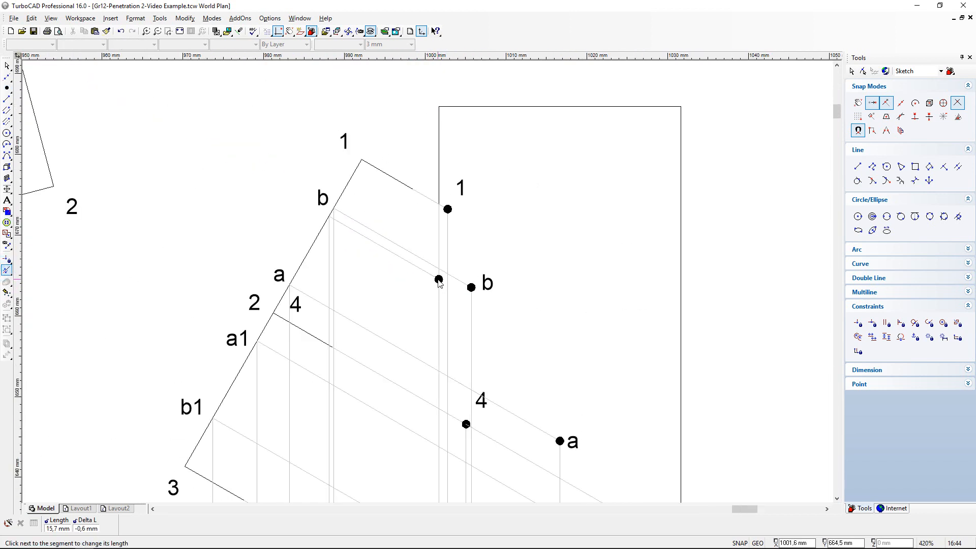
pyautogui.scroll(-2, 440, 283)
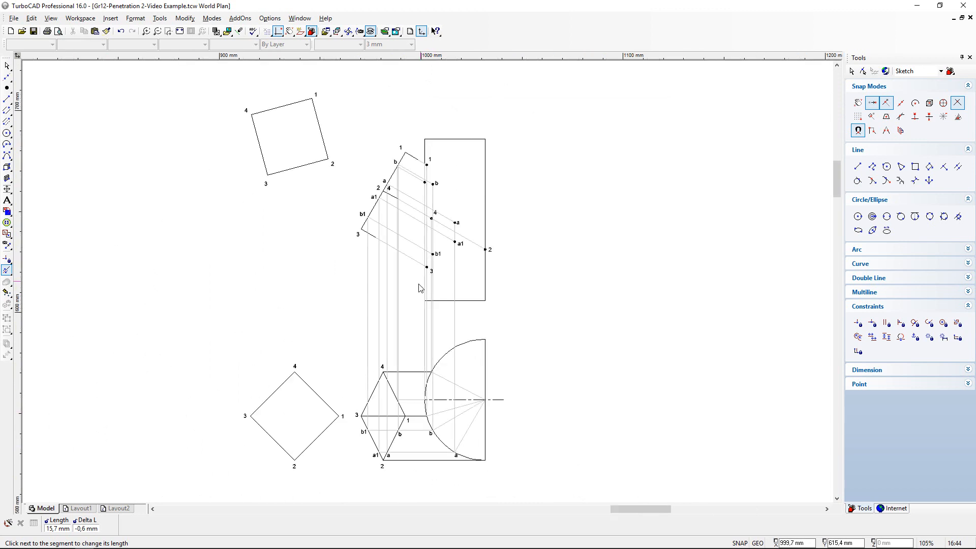
pyautogui.scroll(2, 420, 407)
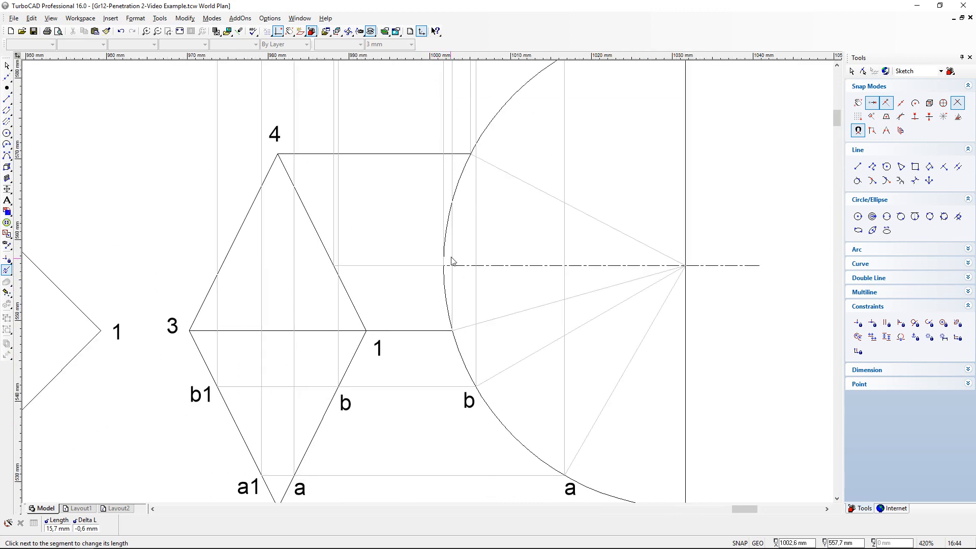
pyautogui.scroll(1, 433, 261)
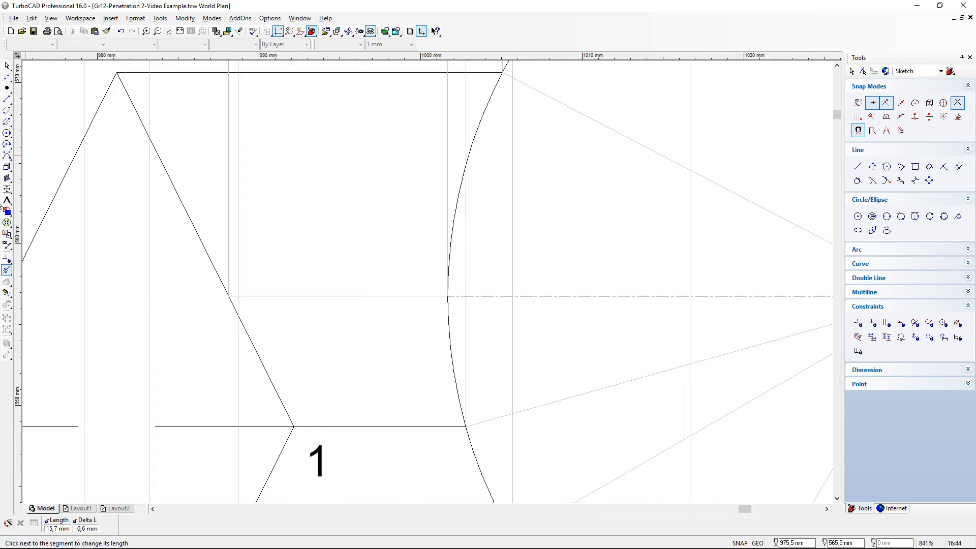
pyautogui.click(8, 200)
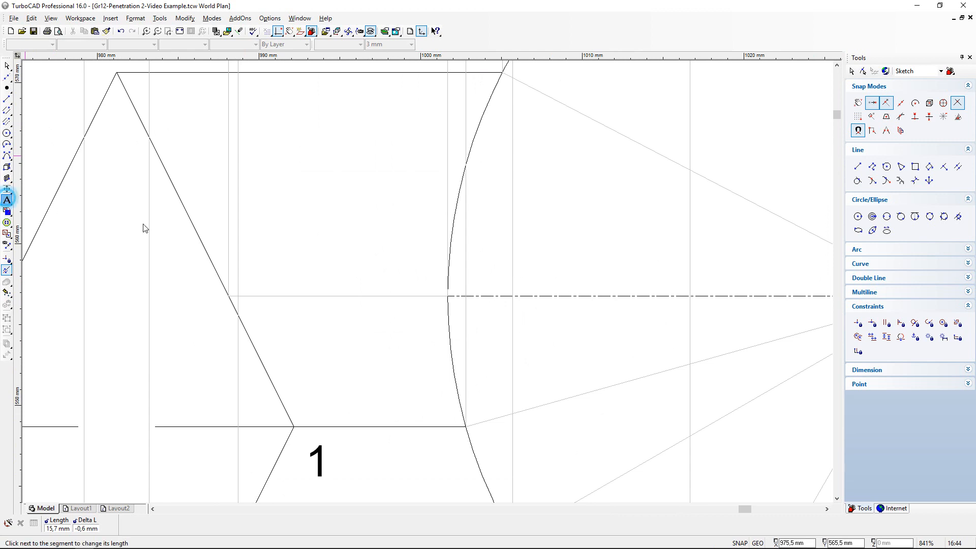
pyautogui.click(417, 272)
pyautogui.write('c')
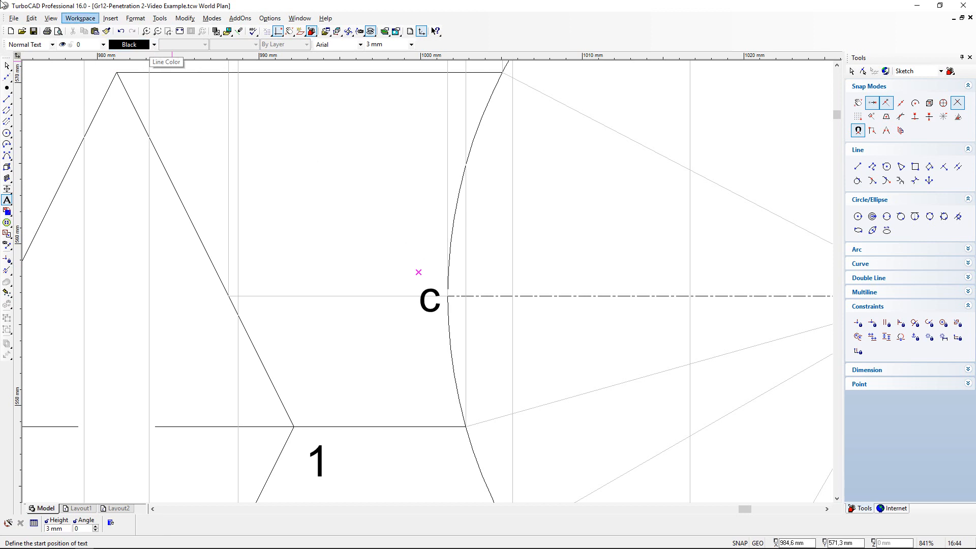
pyautogui.click(7, 65)
pyautogui.click(427, 304)
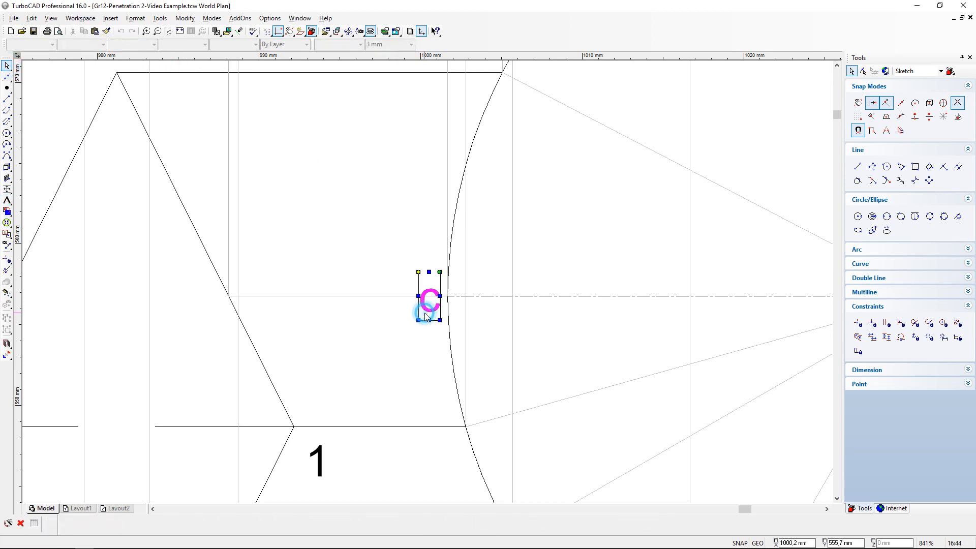
pyautogui.click(418, 269)
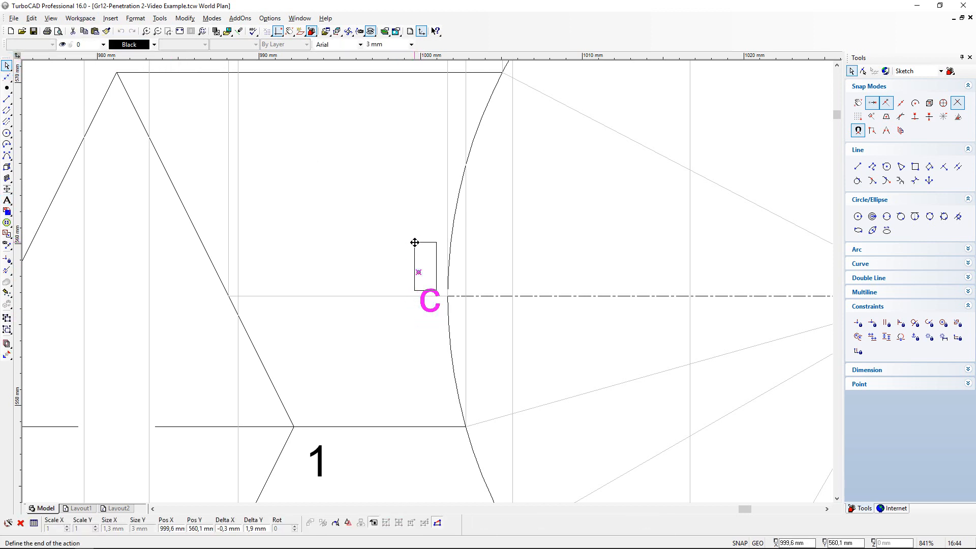
pyautogui.click(414, 242)
# - Copy the c label and place the copy beside the matching point on edge 1-4 of the prism in the top view
pyautogui.click(83, 31)
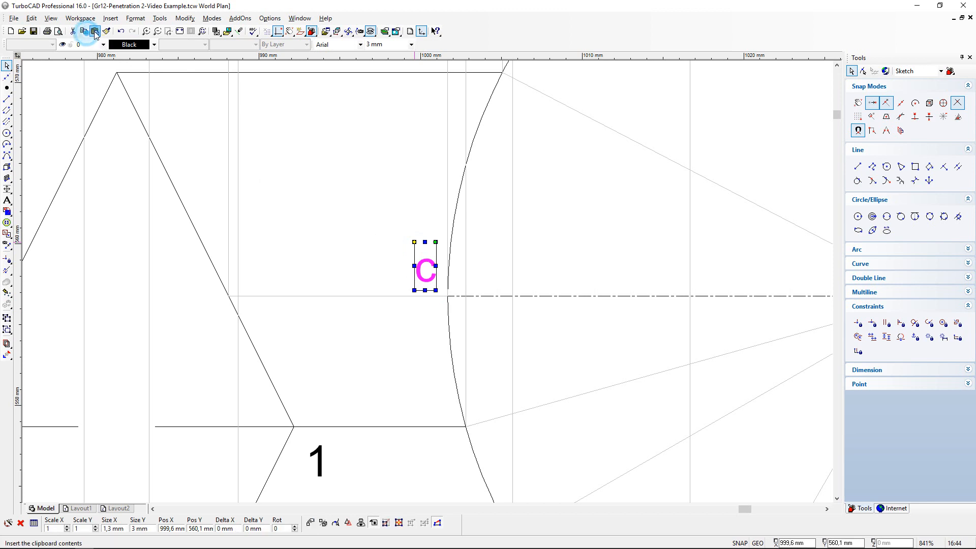
pyautogui.click(95, 31)
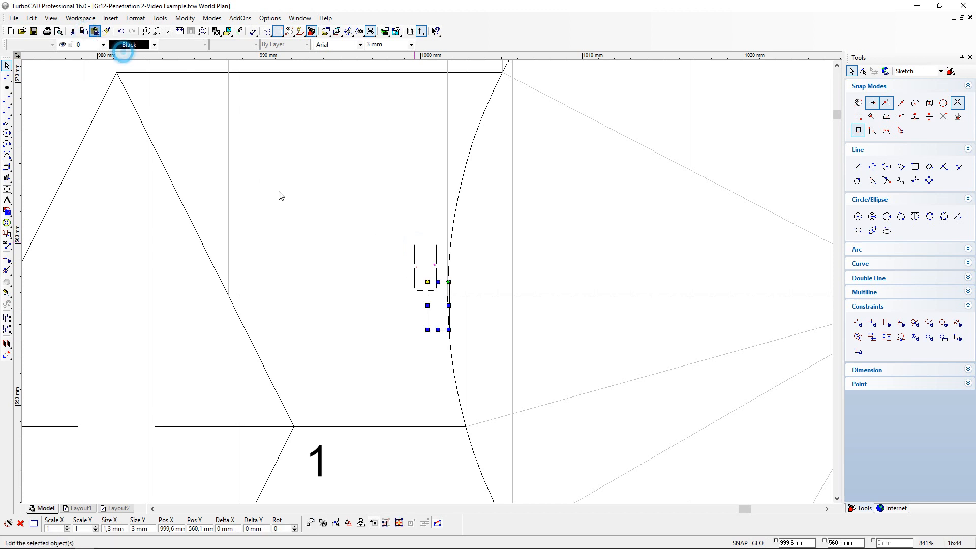
pyautogui.click(427, 282)
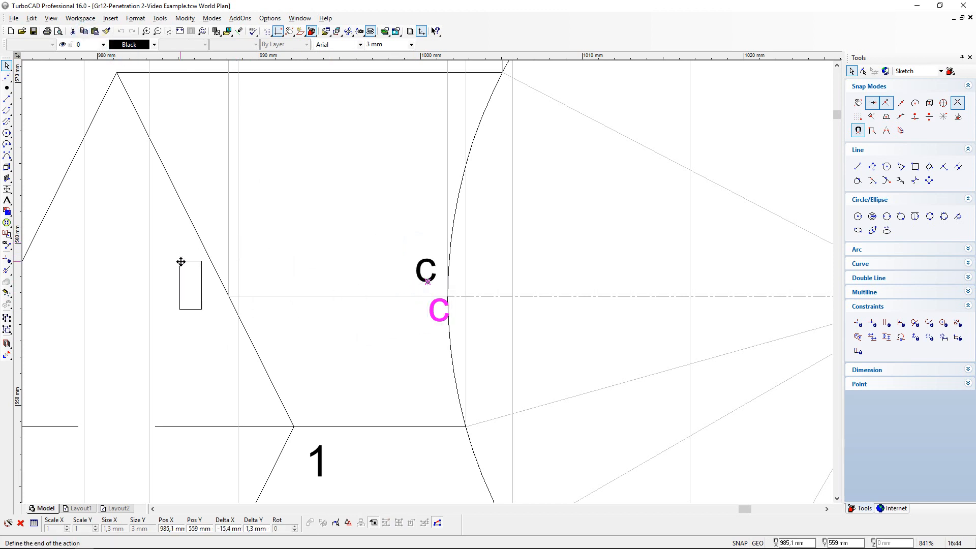
pyautogui.click(195, 269)
pyautogui.click(296, 234)
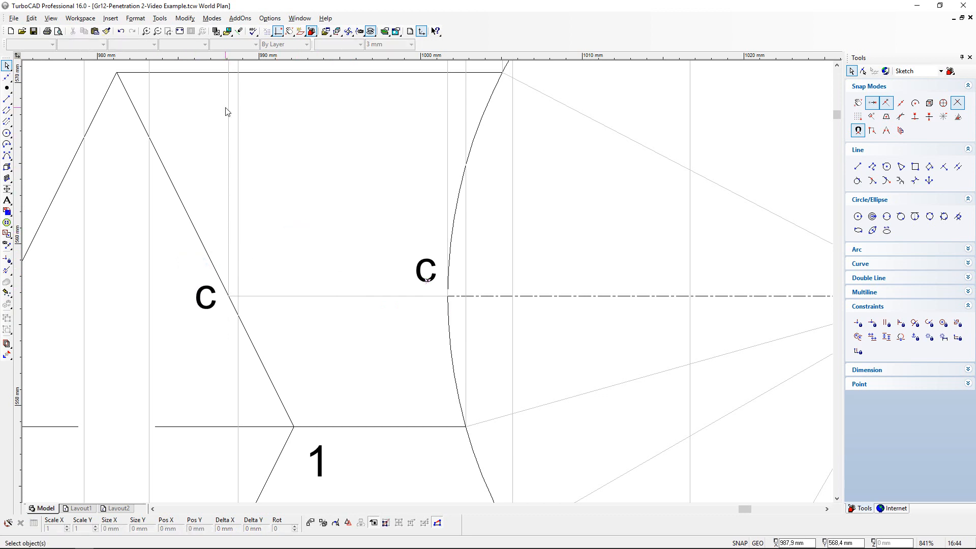
# - Paste another c label beside the new point below b on the prism's slanted end edge in the front view
pyautogui.scroll(10, 227, 112)
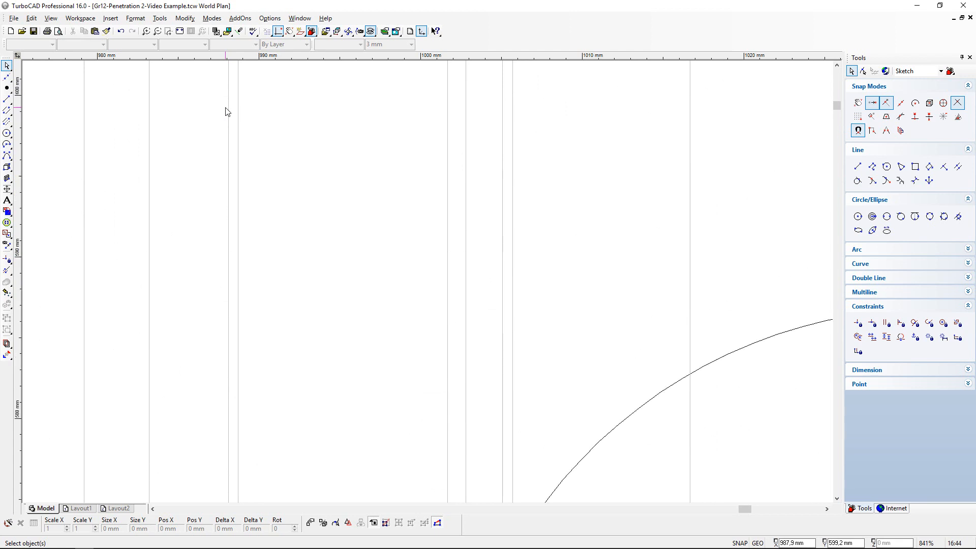
pyautogui.scroll(13, 227, 112)
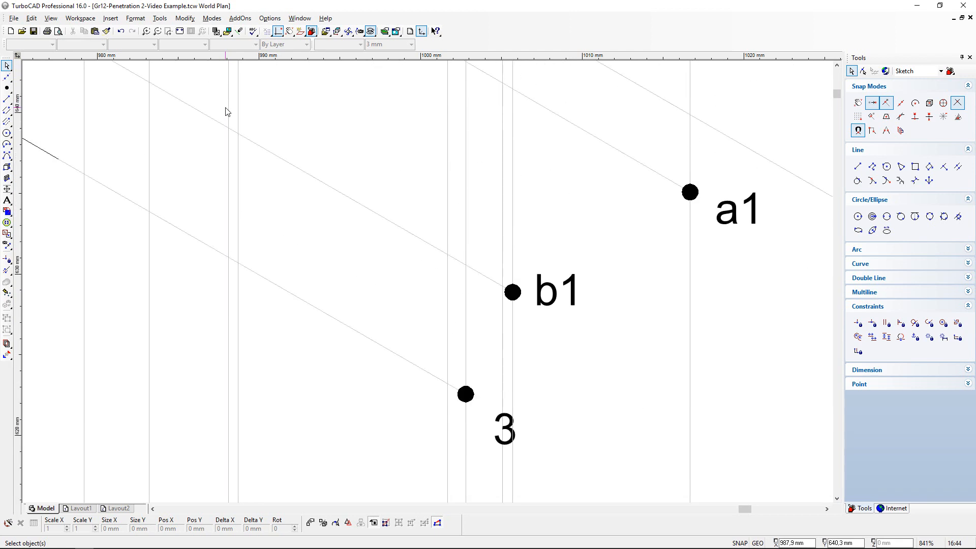
pyautogui.scroll(11, 228, 112)
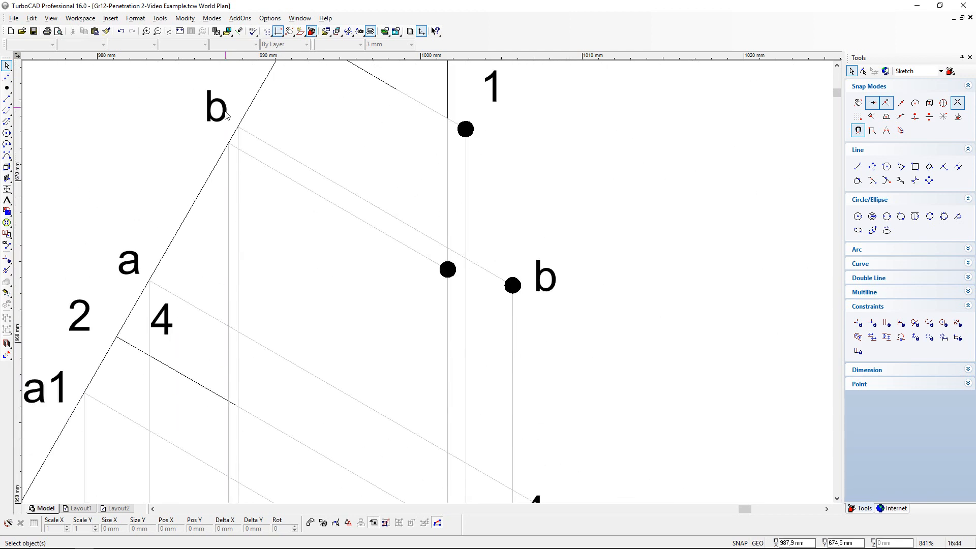
pyautogui.click(95, 31)
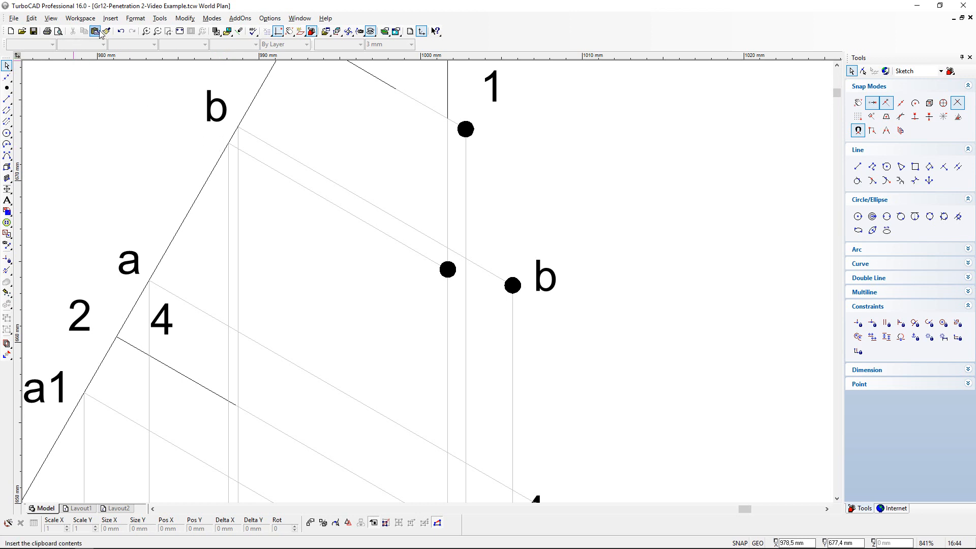
pyautogui.click(427, 285)
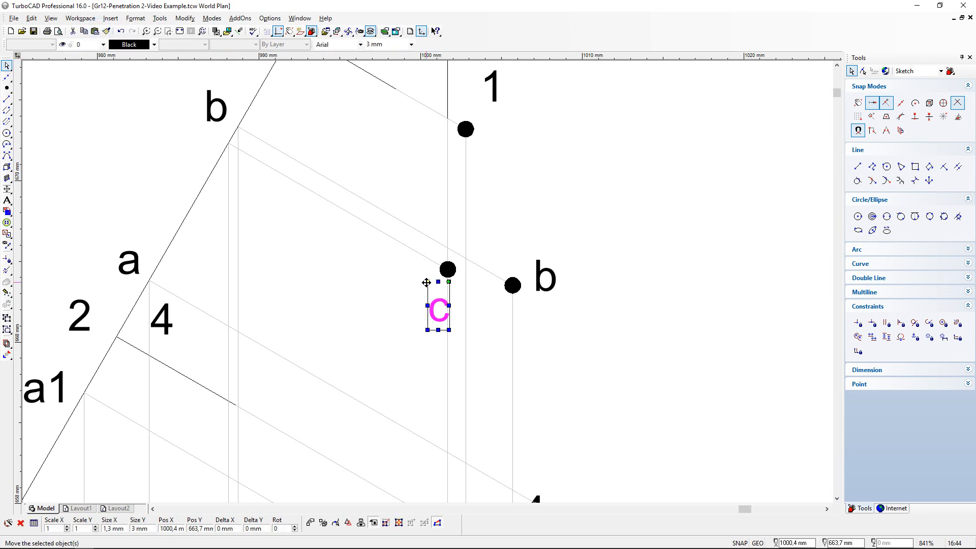
pyautogui.moveTo(426, 281); pyautogui.dragTo(185, 131)
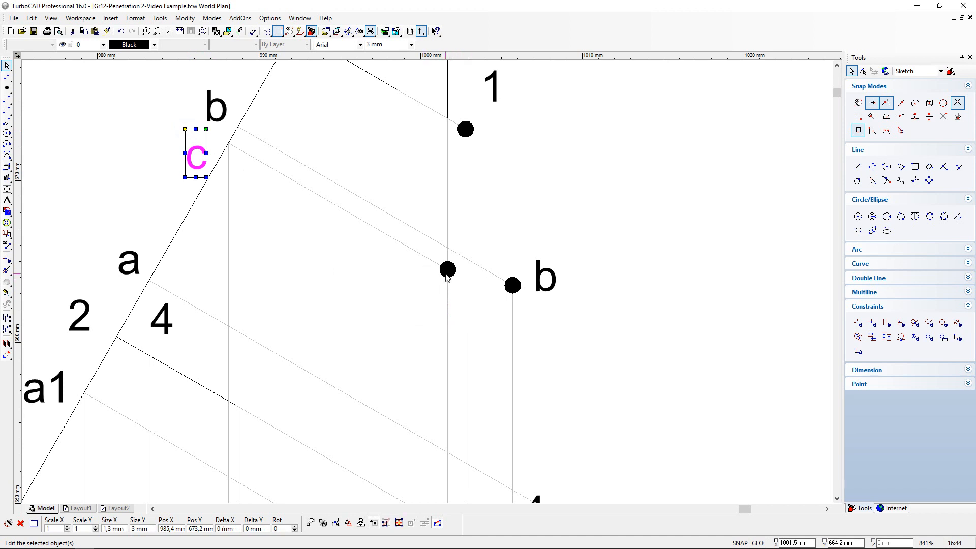
# - Paste a c label below the unlabelled curve point marker near b in the front view
pyautogui.click(94, 31)
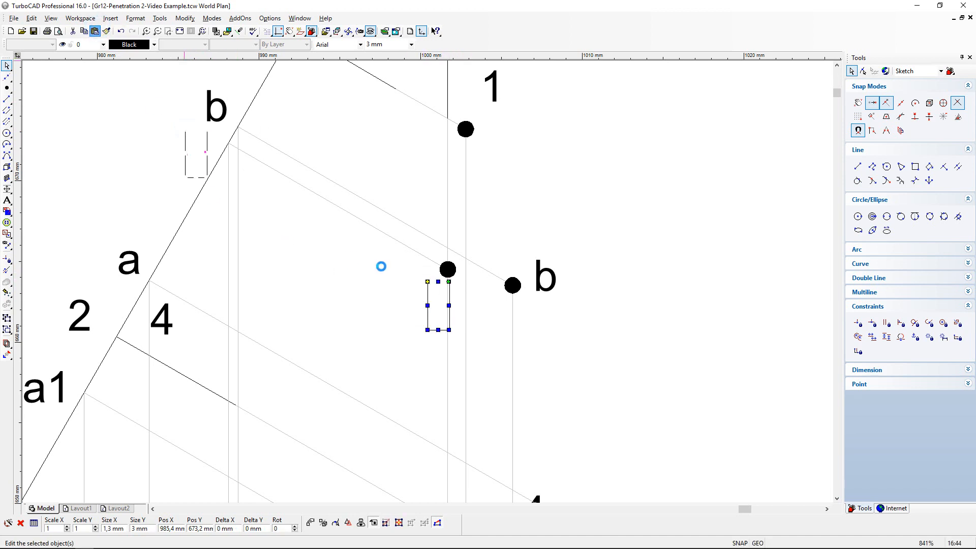
pyautogui.click(427, 282)
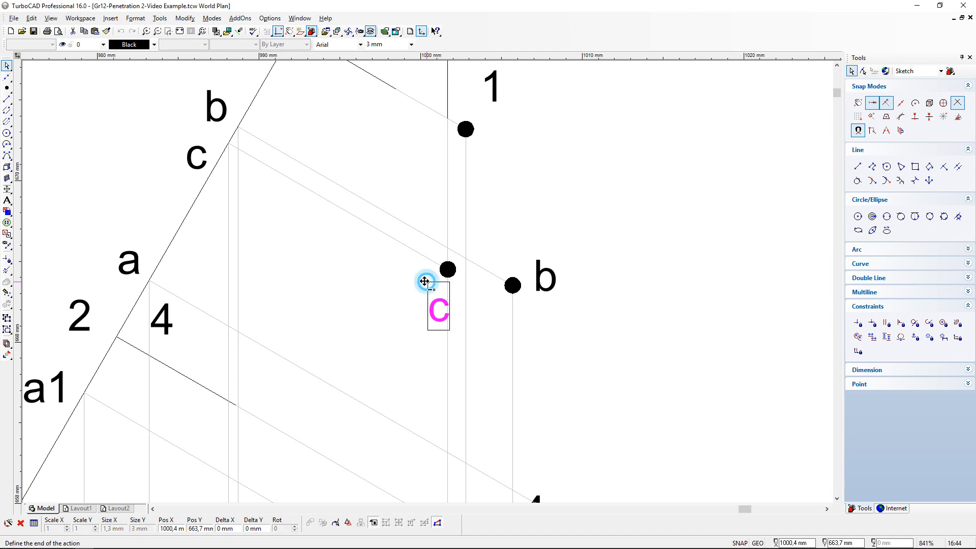
pyautogui.click(406, 264)
pyautogui.click(669, 352)
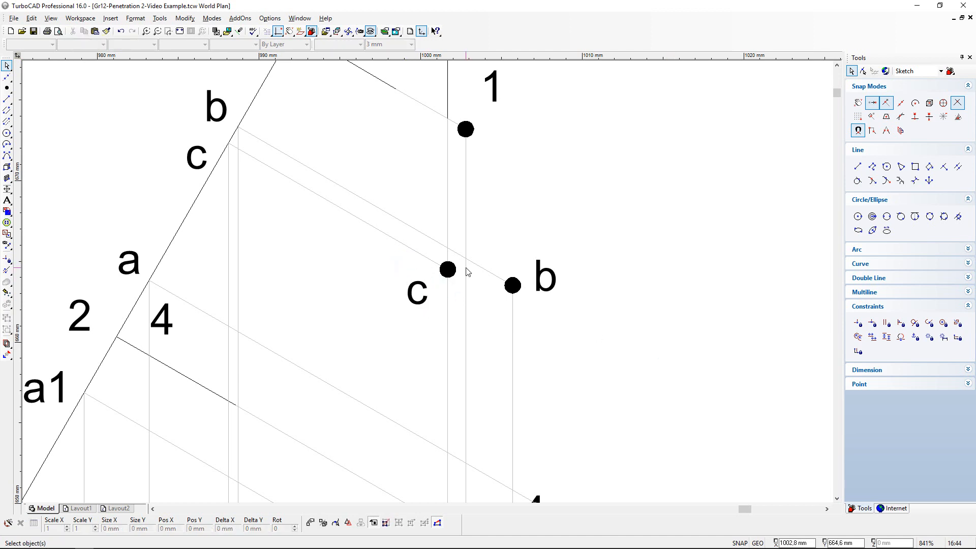
# - Review the labelled curve points in the front and top views, and save the drawing
pyautogui.scroll(-2, 445, 145)
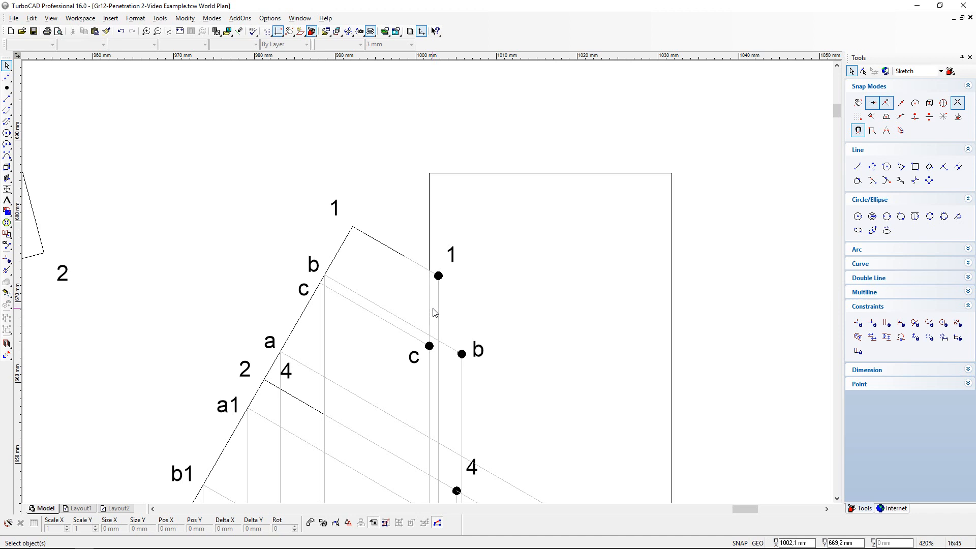
pyautogui.scroll(-2, 425, 327)
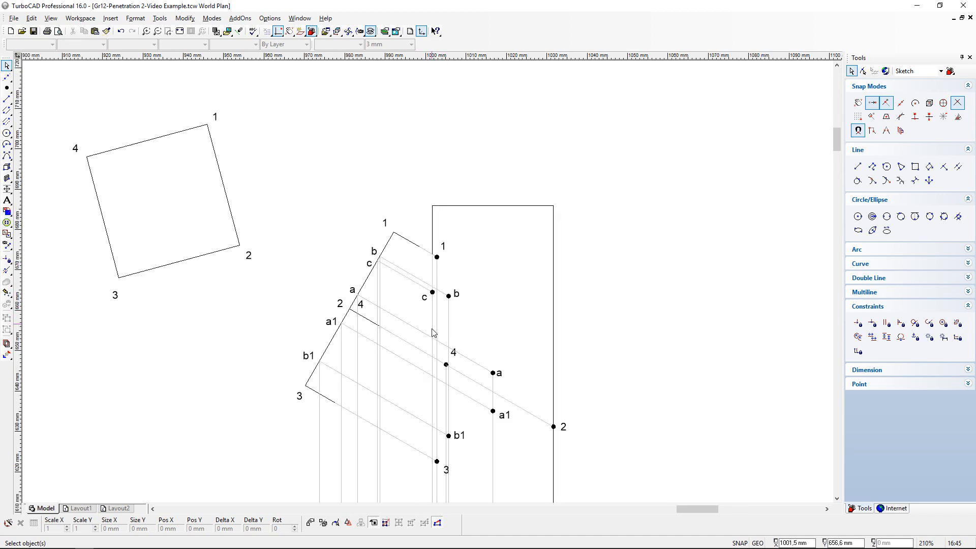
pyautogui.scroll(-2, 431, 424)
pyautogui.scroll(2, 446, 451)
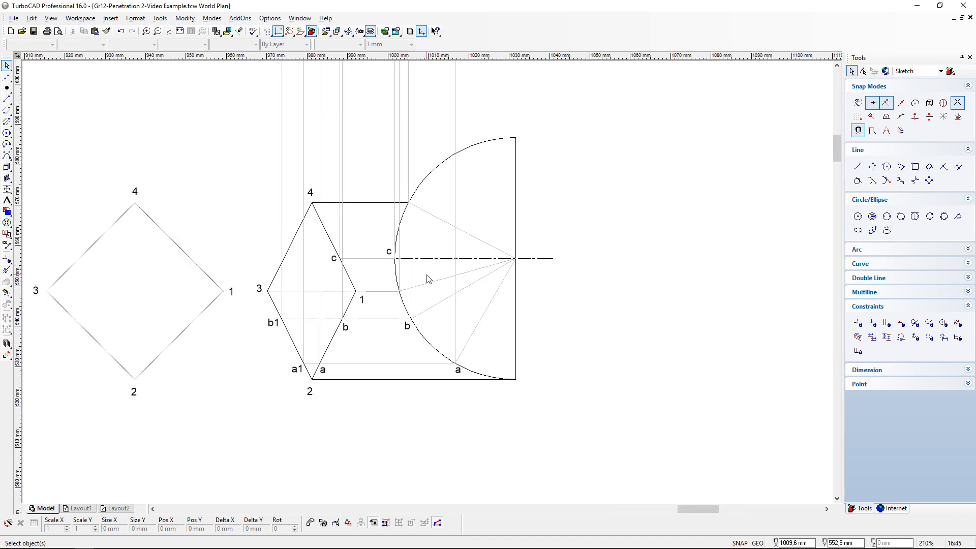
pyautogui.scroll(2, 415, 231)
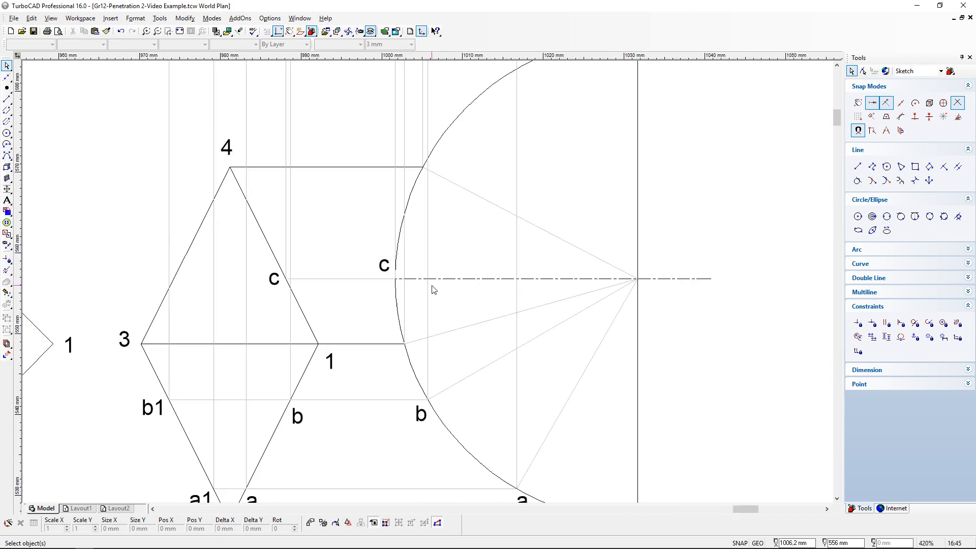
pyautogui.scroll(-3, 439, 273)
pyautogui.scroll(3, 426, 277)
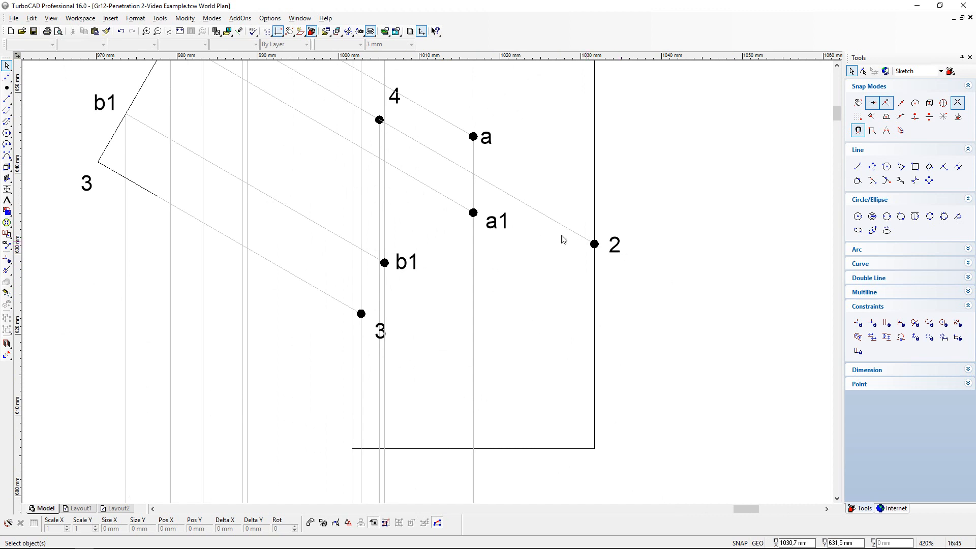
pyautogui.scroll(-2, 428, 286)
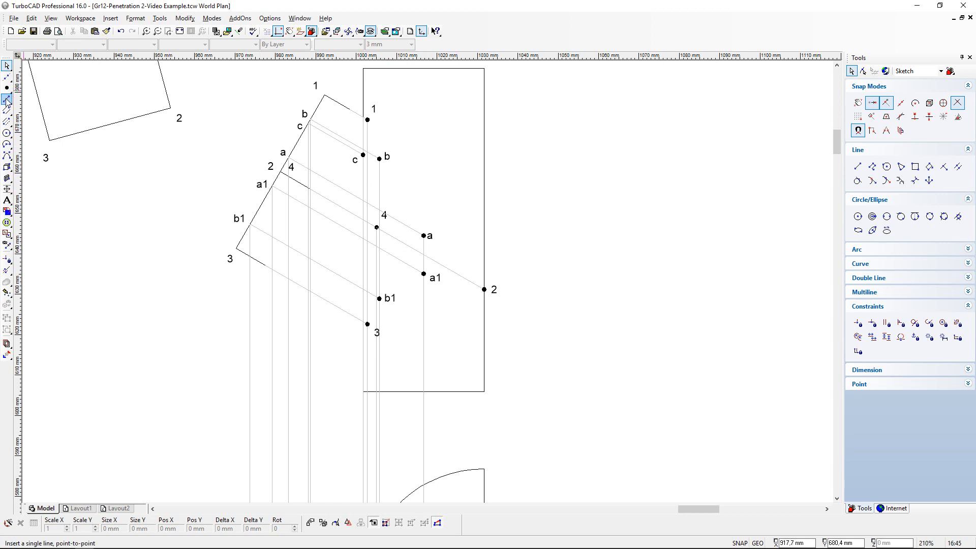
pyautogui.click(34, 33)
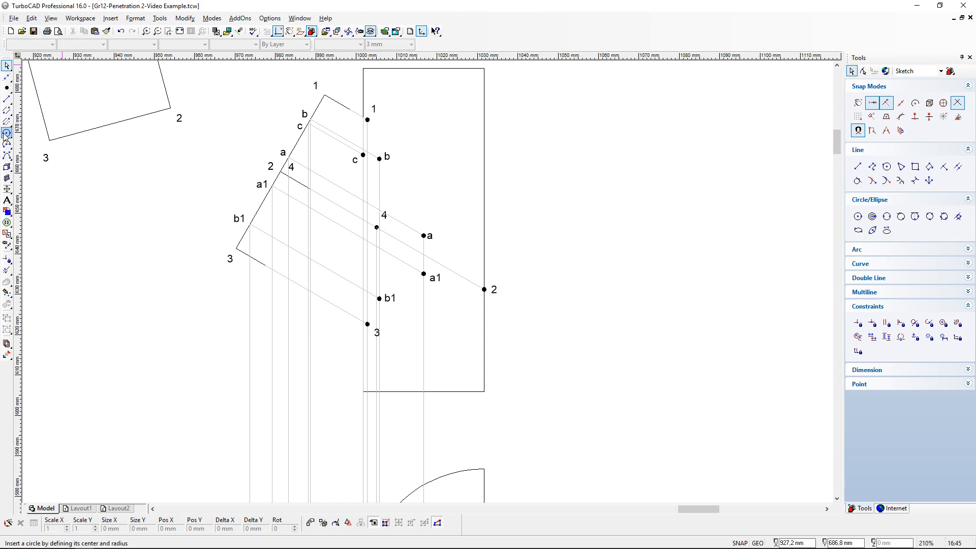
# - Draw a Bezier curve in the front view from point 1 through b and a to point 2, and finish it
pyautogui.click(8, 156)
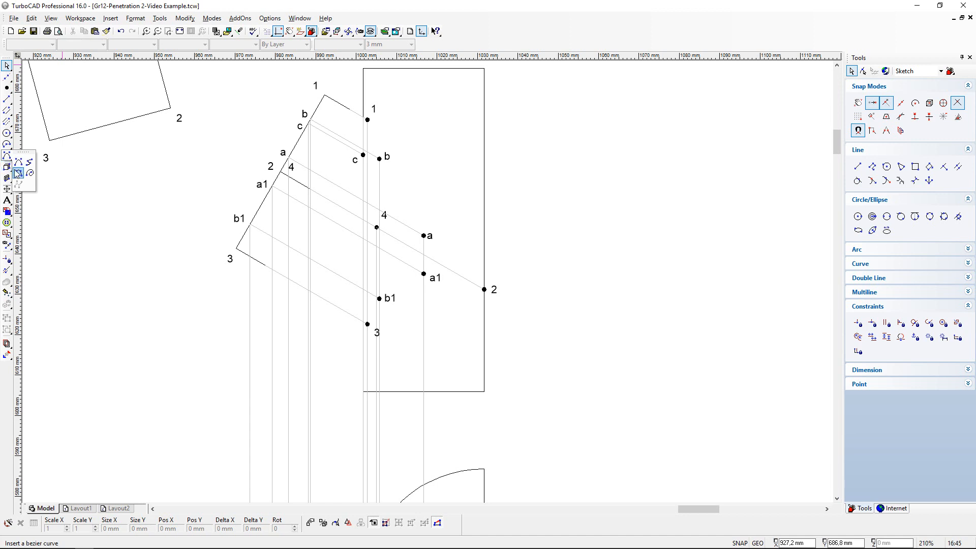
pyautogui.click(18, 176)
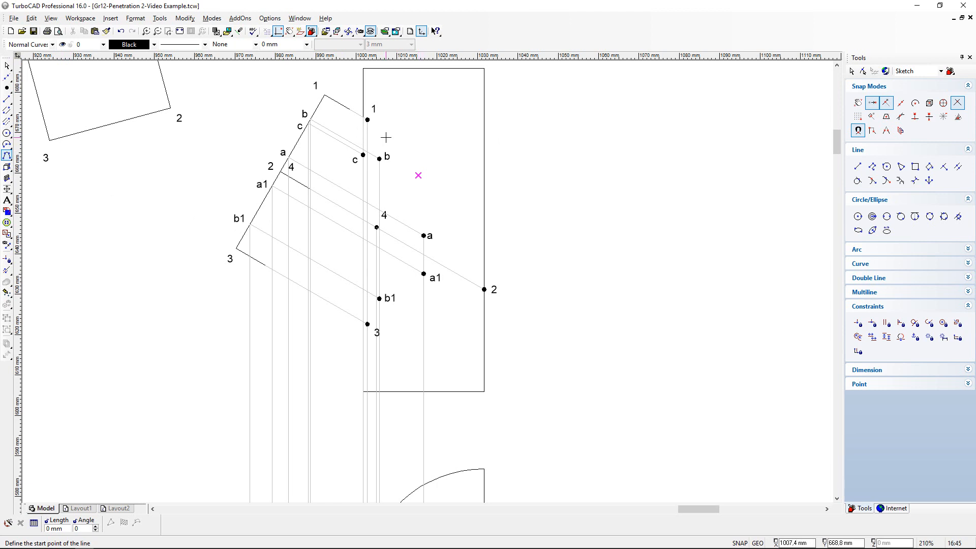
pyautogui.scroll(4, 358, 85)
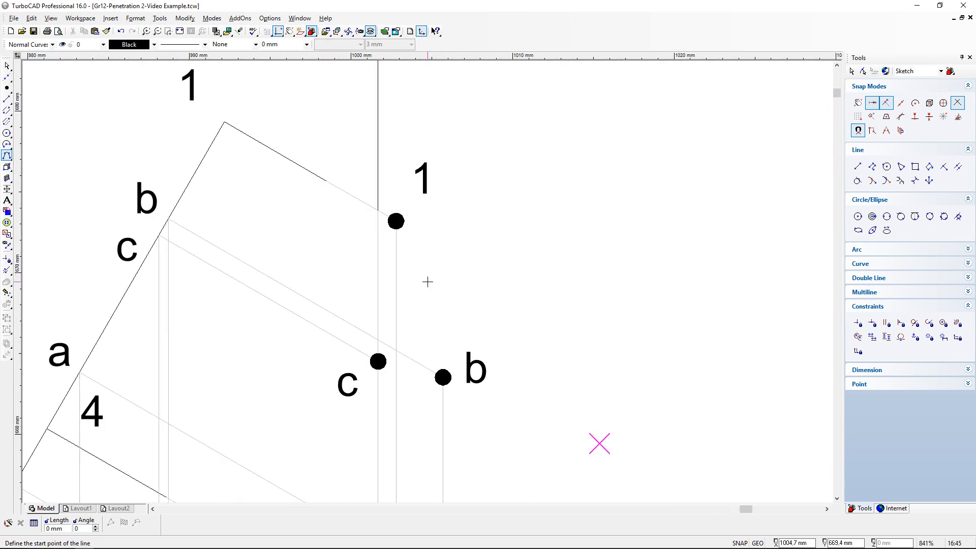
pyautogui.click(395, 221)
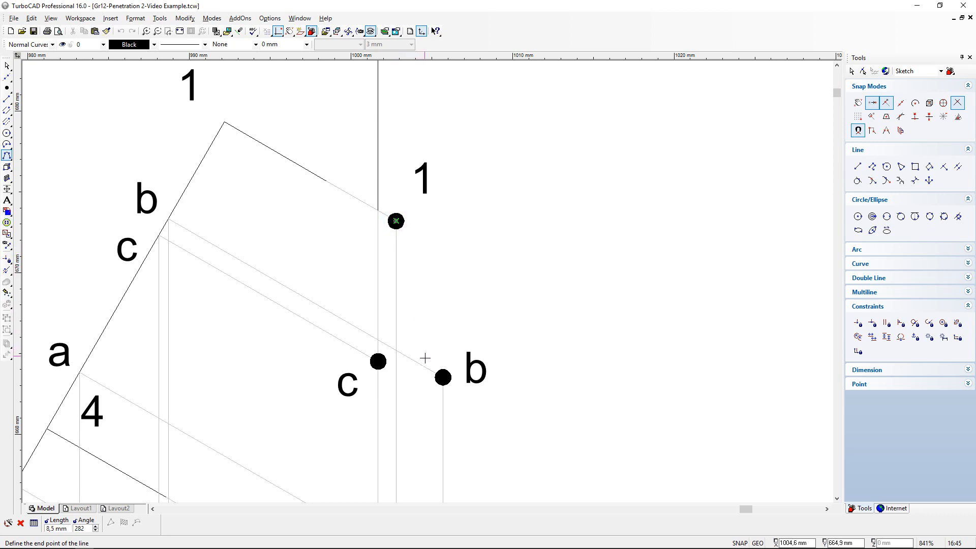
pyautogui.click(443, 377)
pyautogui.scroll(-2, 488, 416)
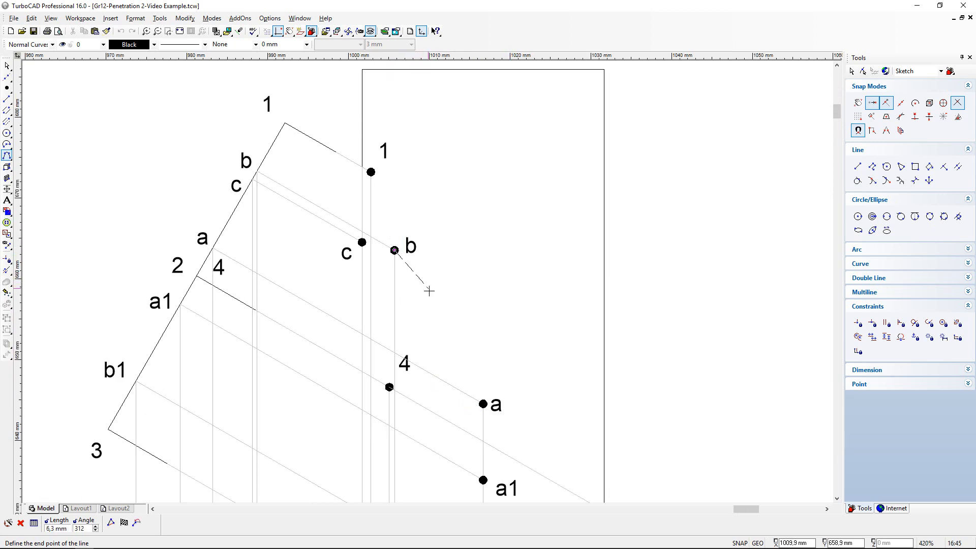
pyautogui.scroll(2, 482, 404)
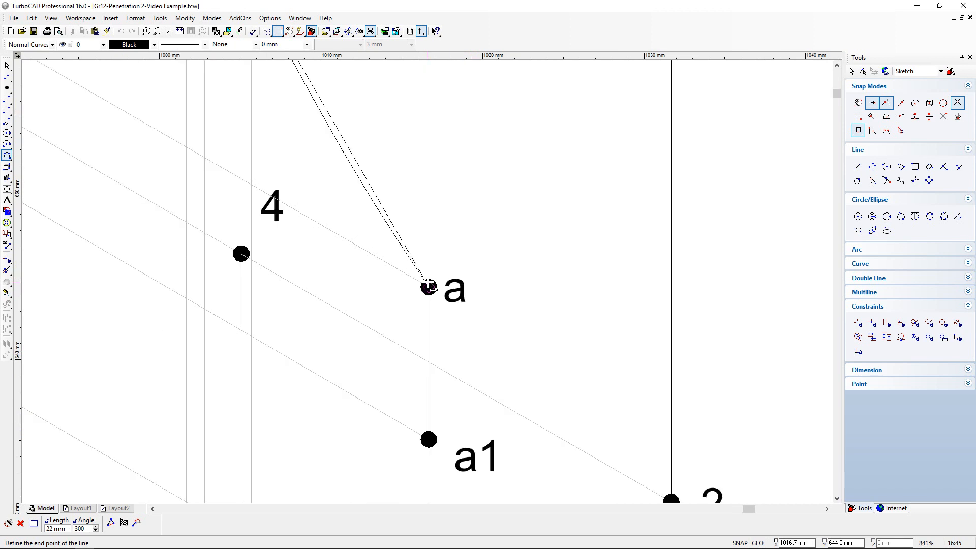
pyautogui.click(429, 287)
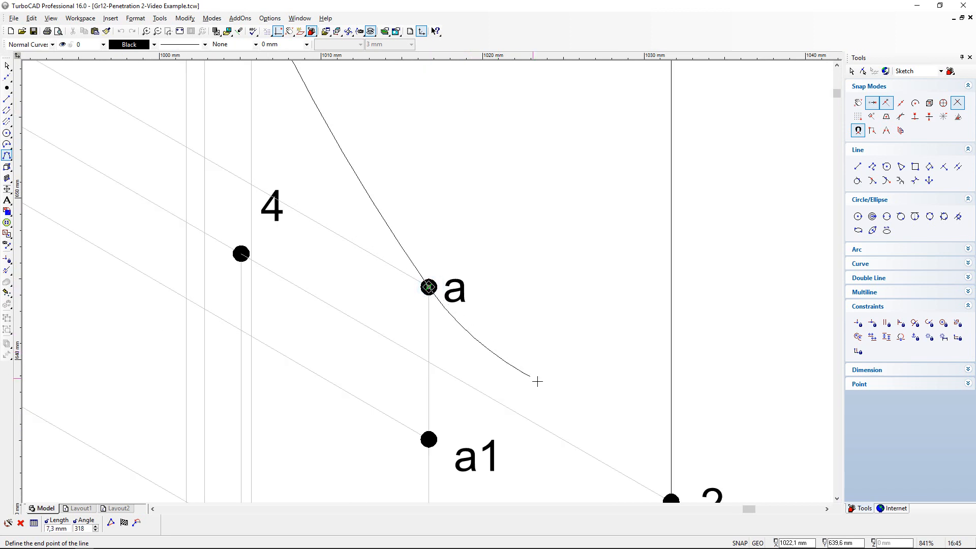
pyautogui.scroll(-2, 429, 285)
pyautogui.scroll(2, 481, 340)
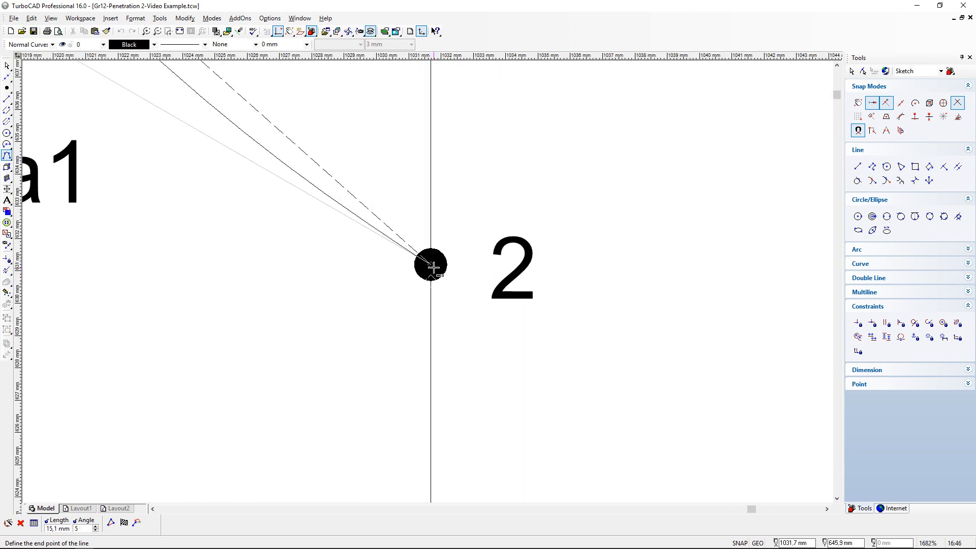
pyautogui.click(430, 264)
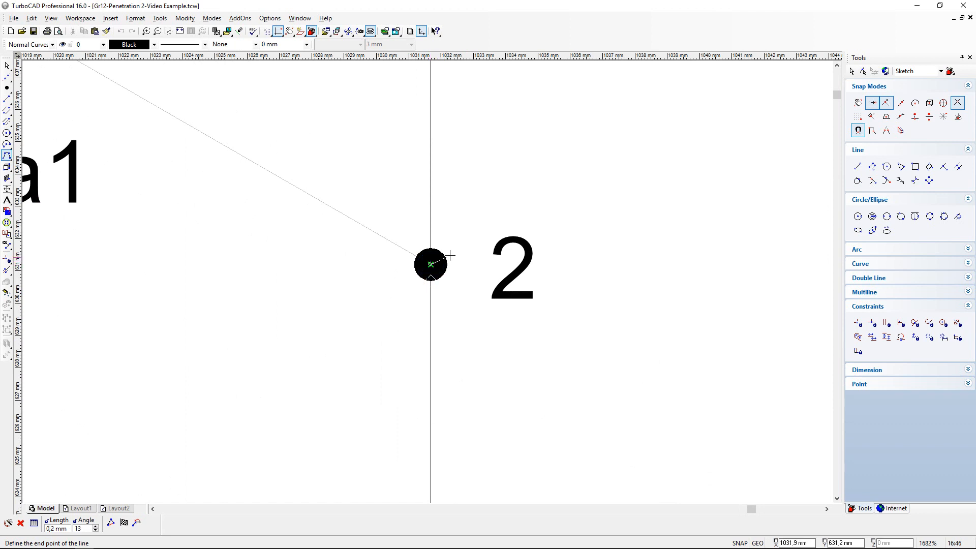
pyautogui.rightClick(501, 181)
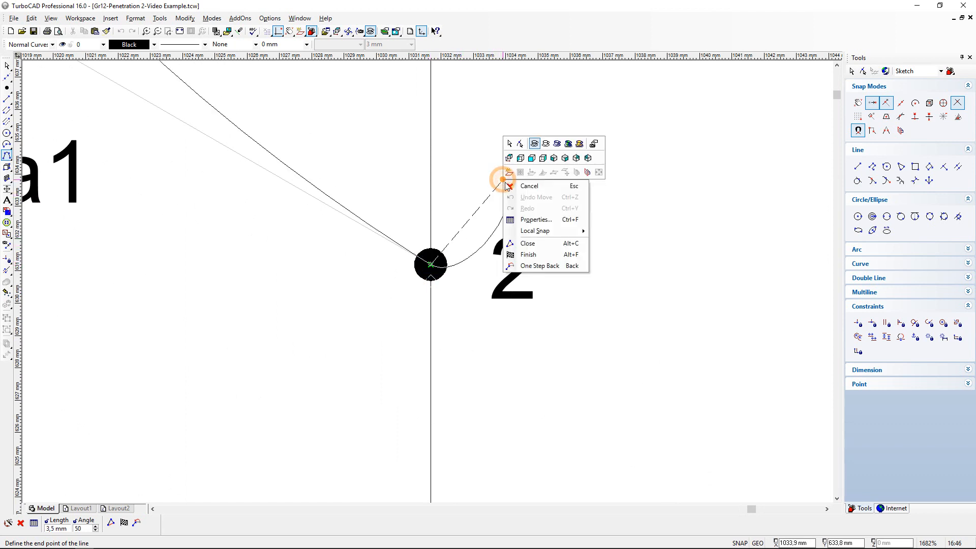
pyautogui.click(529, 254)
# - Draw a second Bezier curve from point 2 through a1 and b1 to point 3, finish it and save the drawing
pyautogui.click(430, 265)
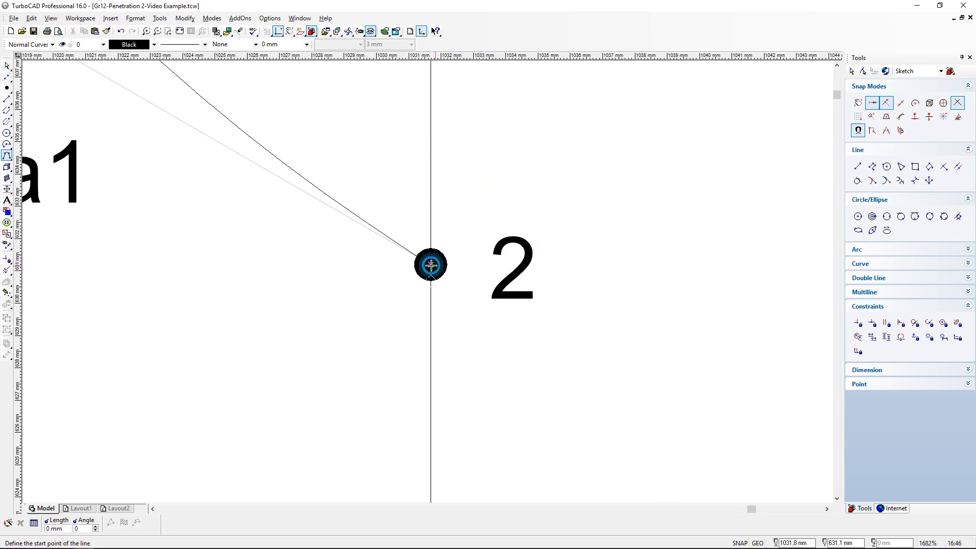
pyautogui.scroll(-5, 196, 325)
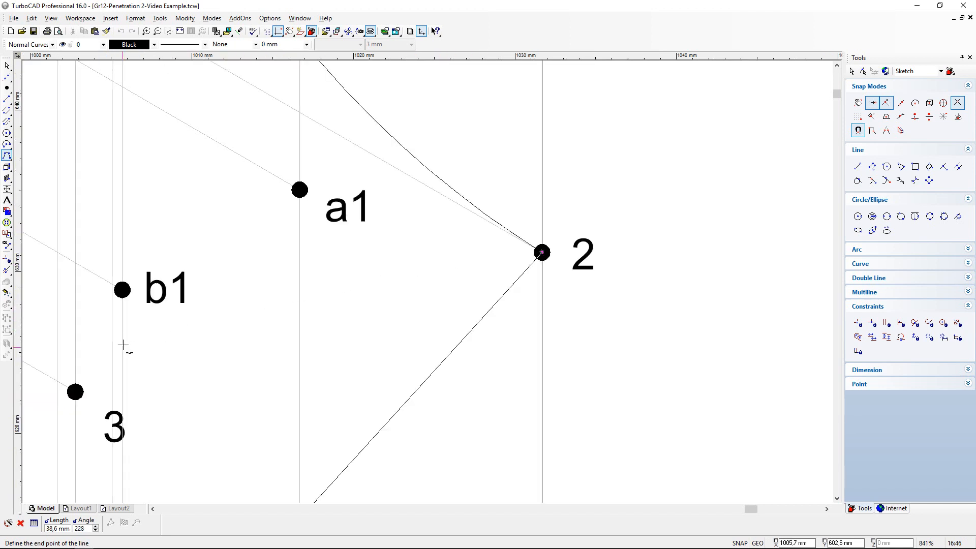
pyautogui.scroll(-4, 103, 327)
pyautogui.scroll(12, 473, 255)
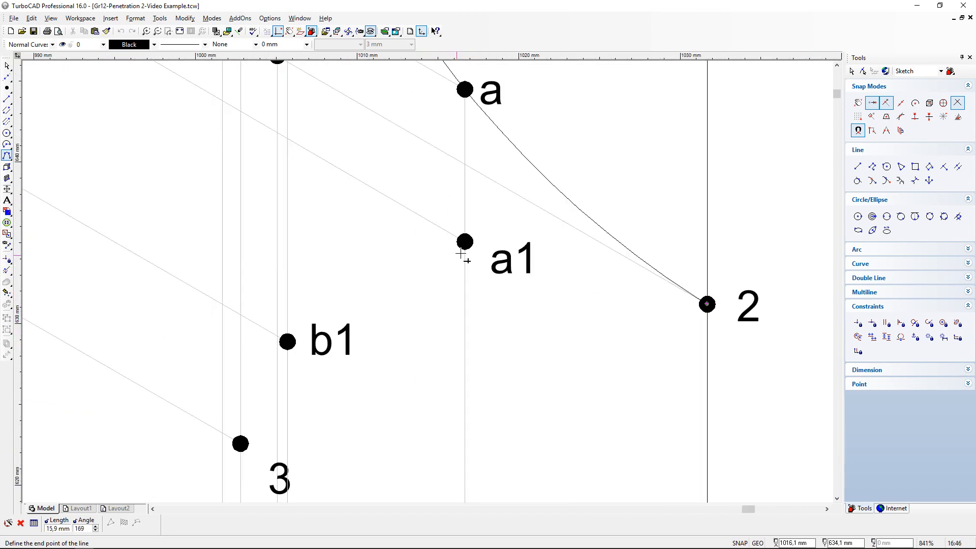
pyautogui.click(426, 288)
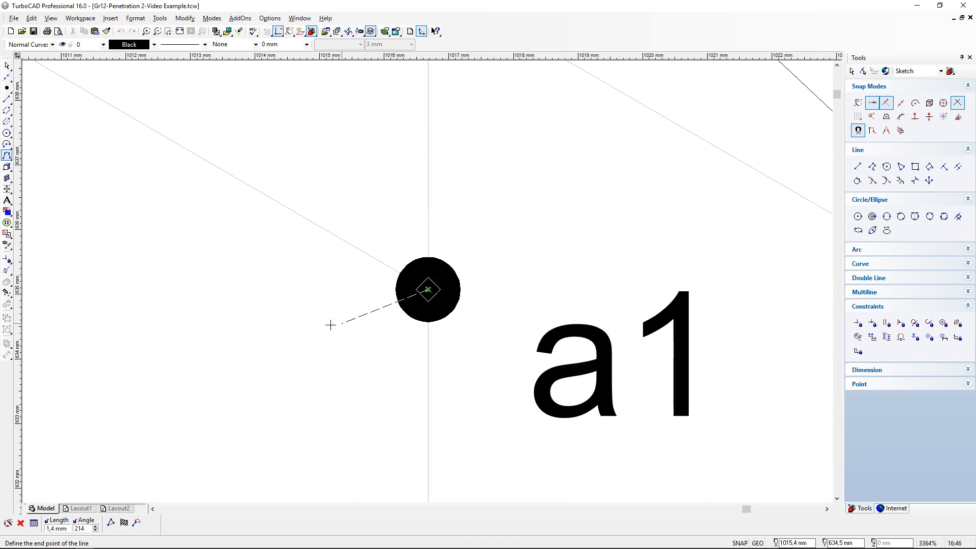
pyautogui.scroll(-6, 399, 287)
pyautogui.scroll(6, 285, 369)
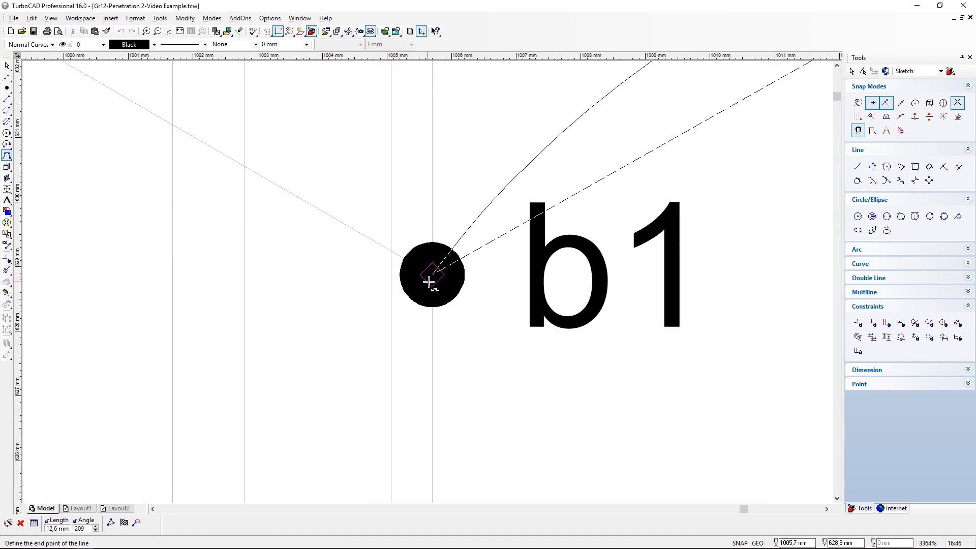
pyautogui.click(436, 277)
pyautogui.scroll(-9, 436, 277)
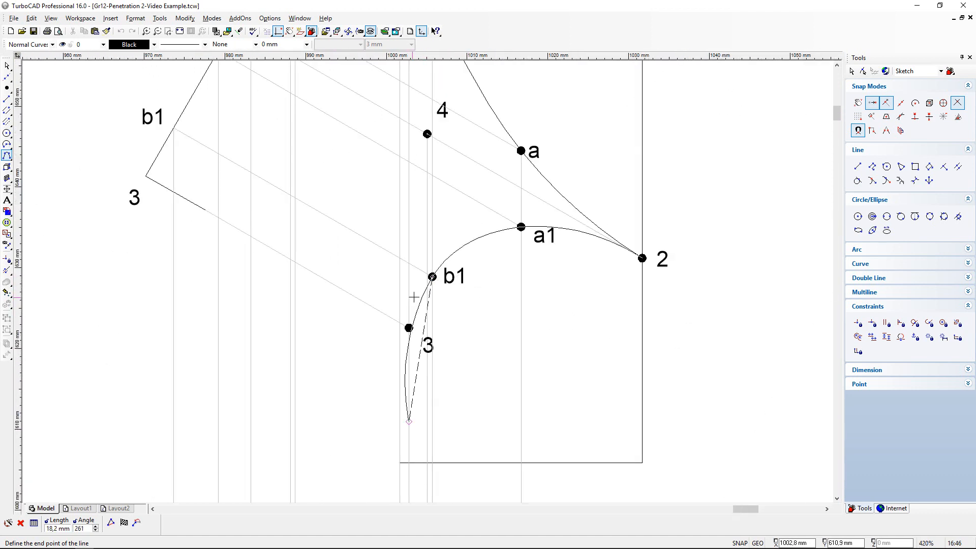
pyautogui.scroll(6, 409, 326)
pyautogui.click(395, 267)
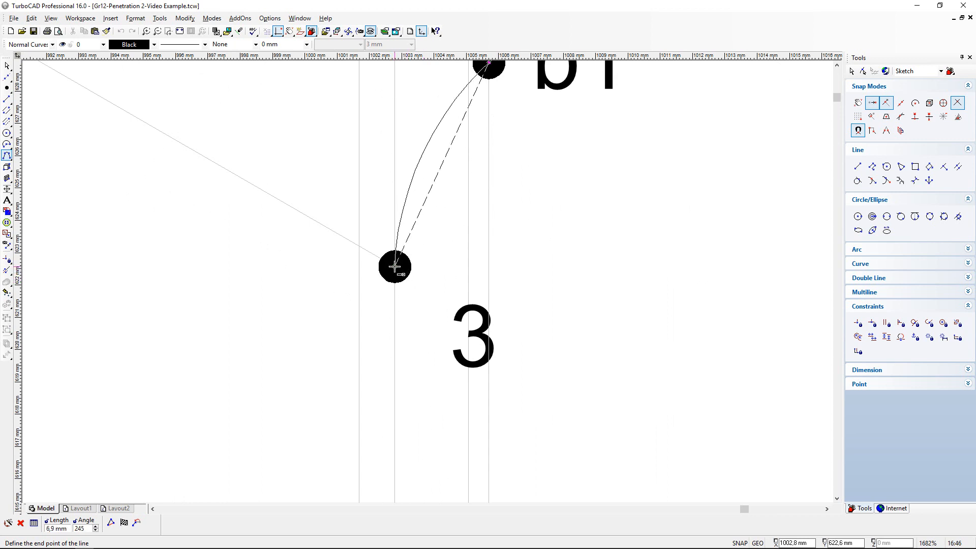
pyautogui.rightClick(474, 302)
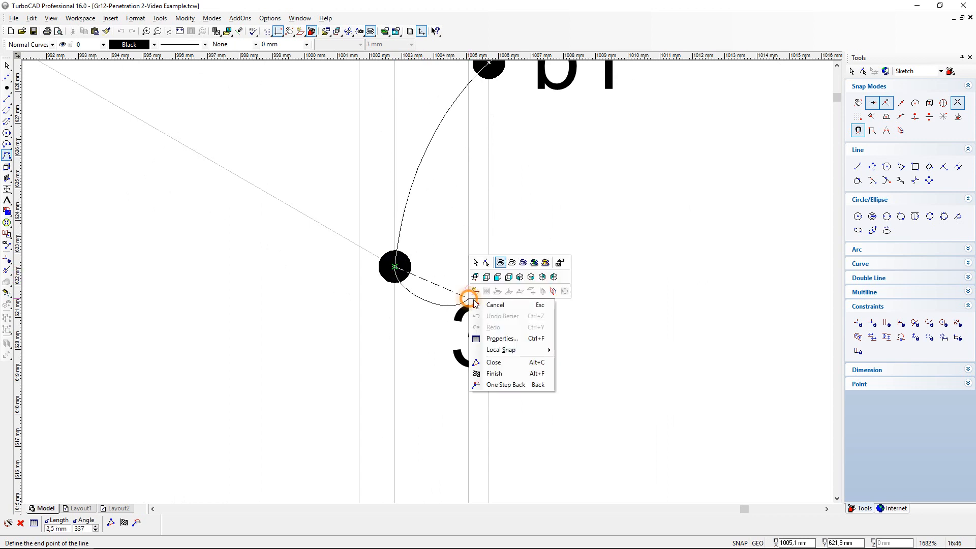
pyautogui.click(501, 373)
pyautogui.scroll(-3, 503, 279)
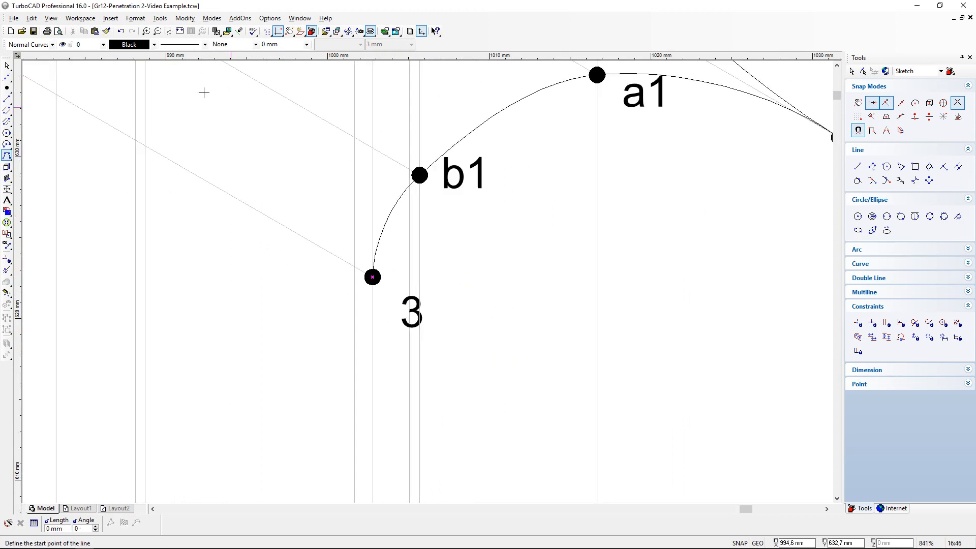
pyautogui.click(33, 31)
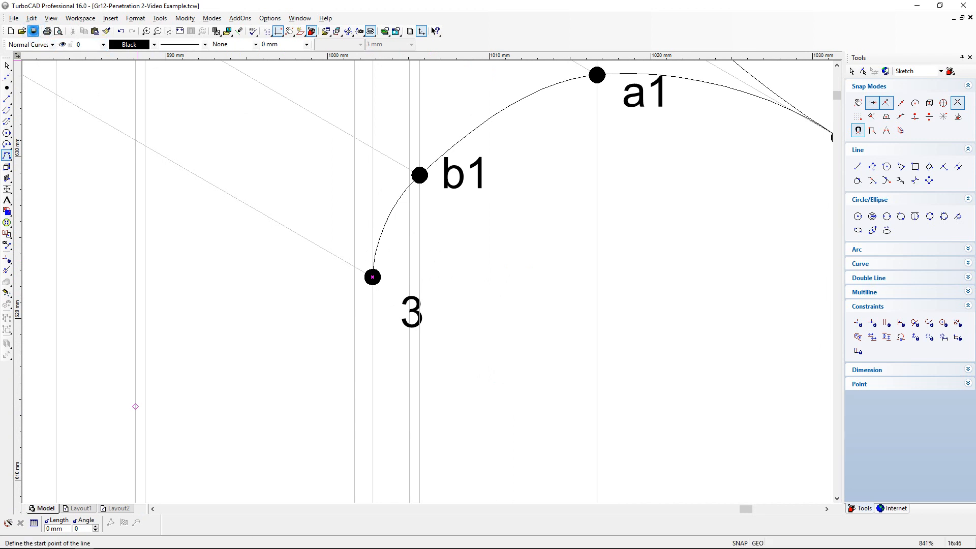
# - On the ANSWERS layer, draw a line extending the prism's short edge stub at 3 to curve point 3
pyautogui.click(180, 31)
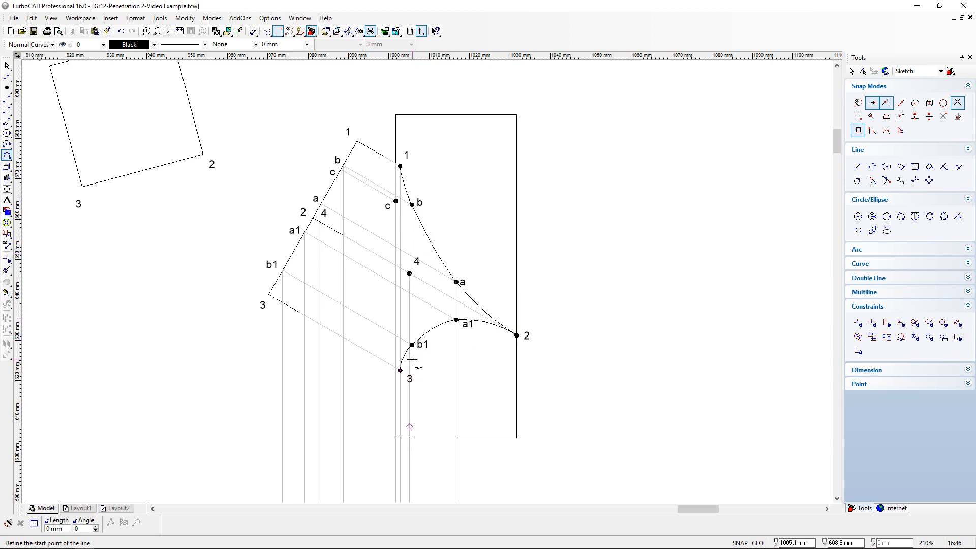
pyautogui.scroll(2, 412, 360)
pyautogui.click(6, 100)
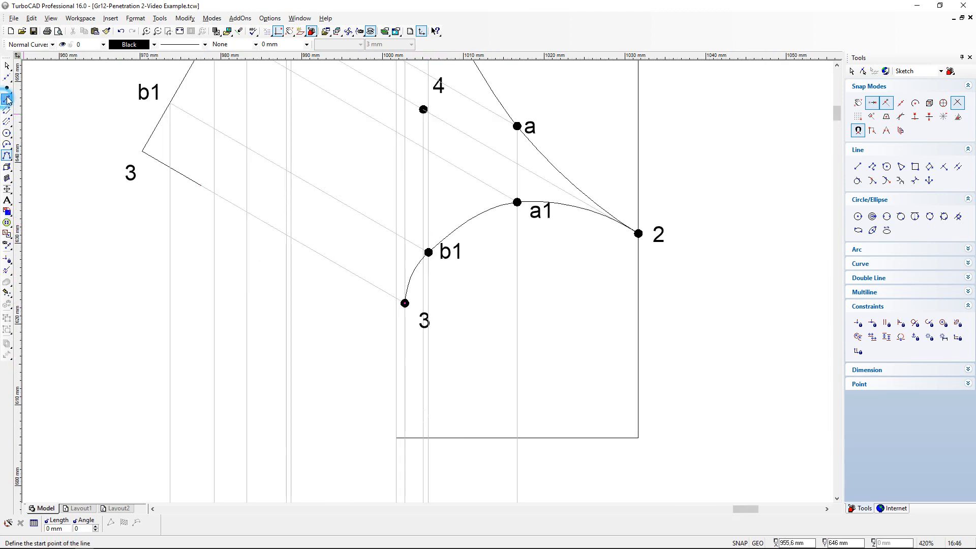
pyautogui.click(103, 45)
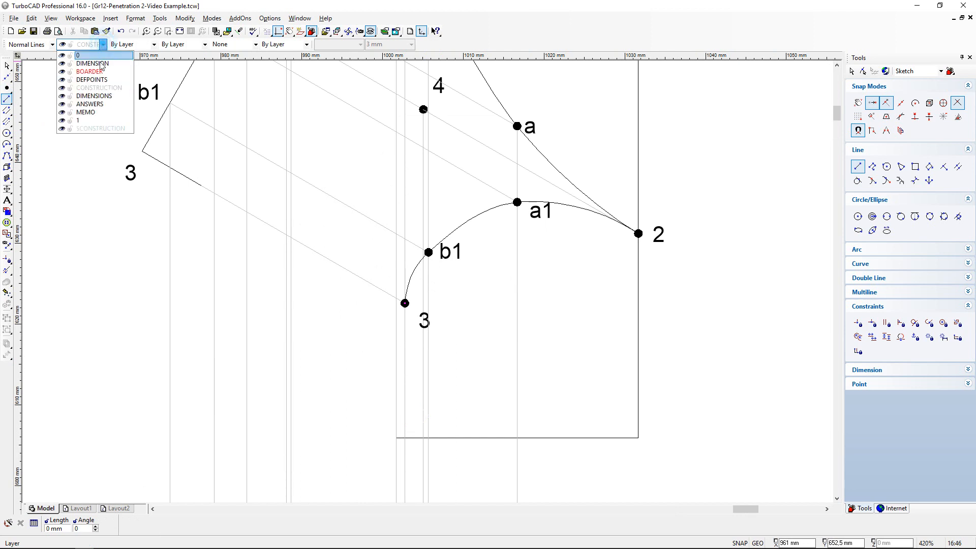
pyautogui.click(84, 104)
pyautogui.click(203, 186)
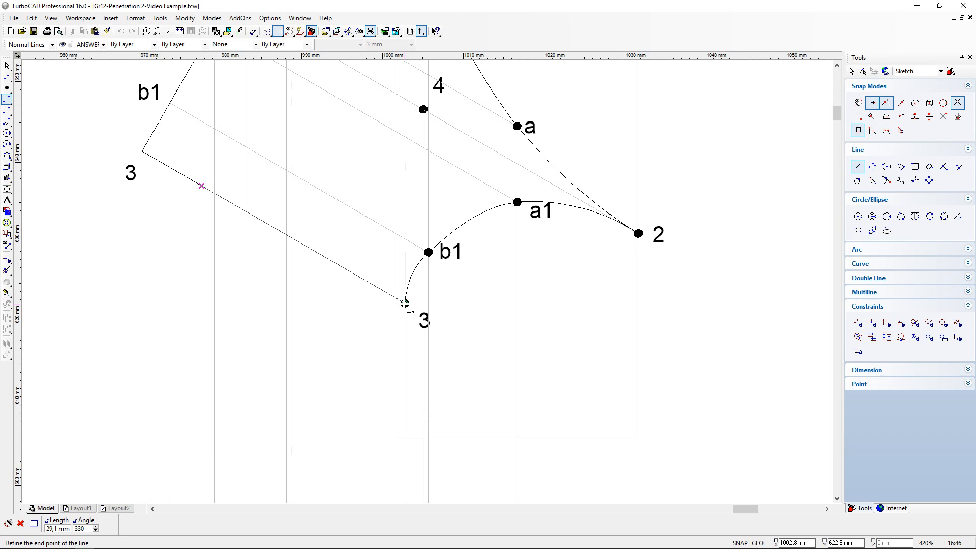
pyautogui.scroll(1, 405, 304)
pyautogui.click(429, 280)
pyautogui.scroll(-1, 356, 261)
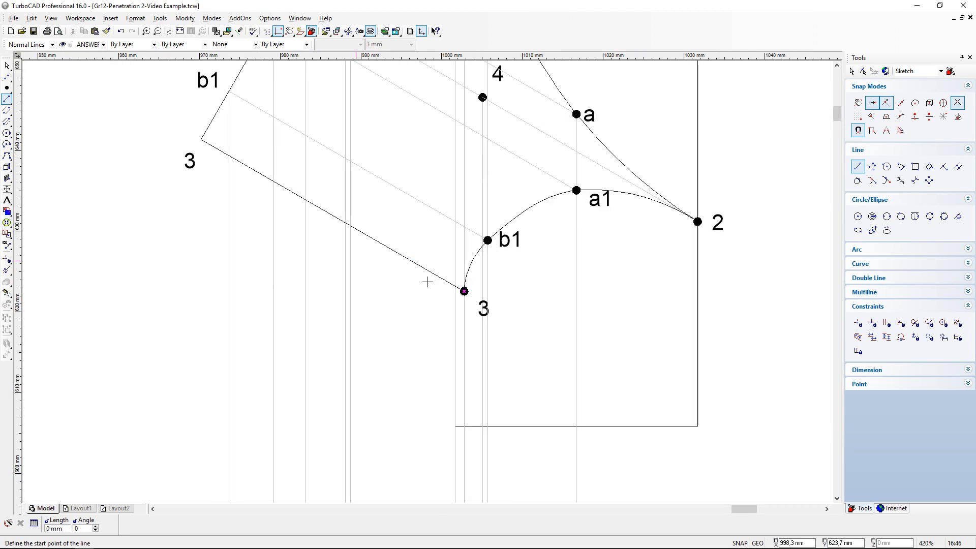
# - Draw a line extending the prism's short edge stub at 1 to curve point 1 in the front view
pyautogui.scroll(-1, 427, 281)
pyautogui.scroll(2, 432, 71)
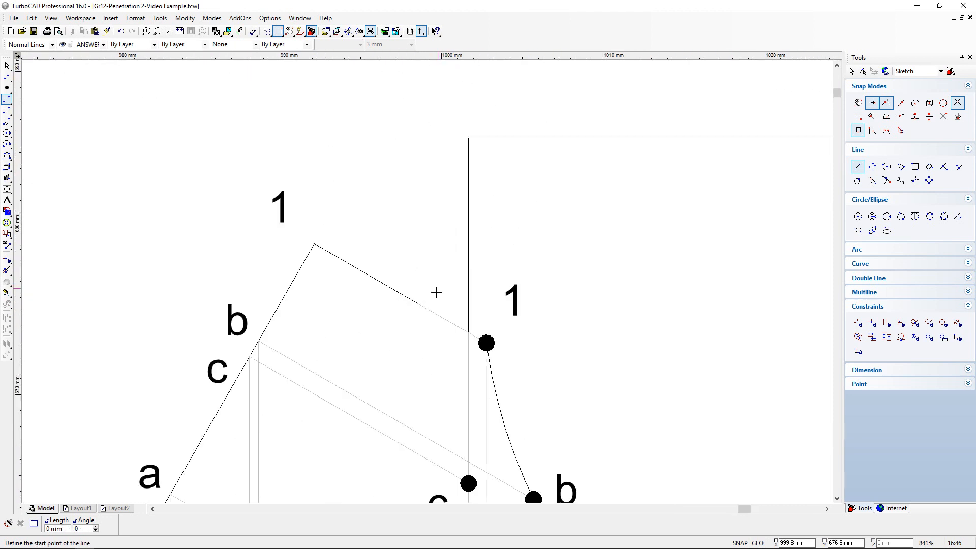
pyautogui.scroll(-3, 426, 304)
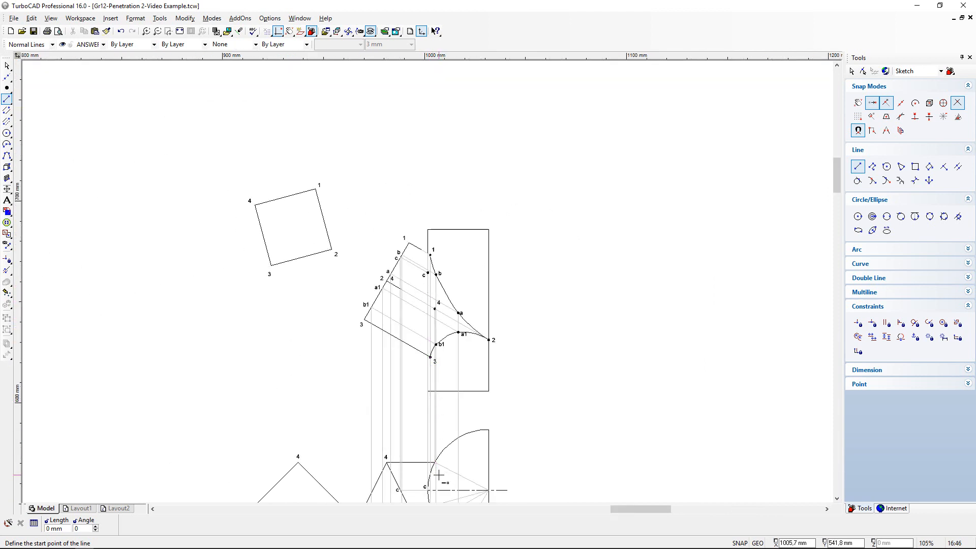
pyautogui.scroll(-1, 424, 500)
pyautogui.scroll(2, 441, 418)
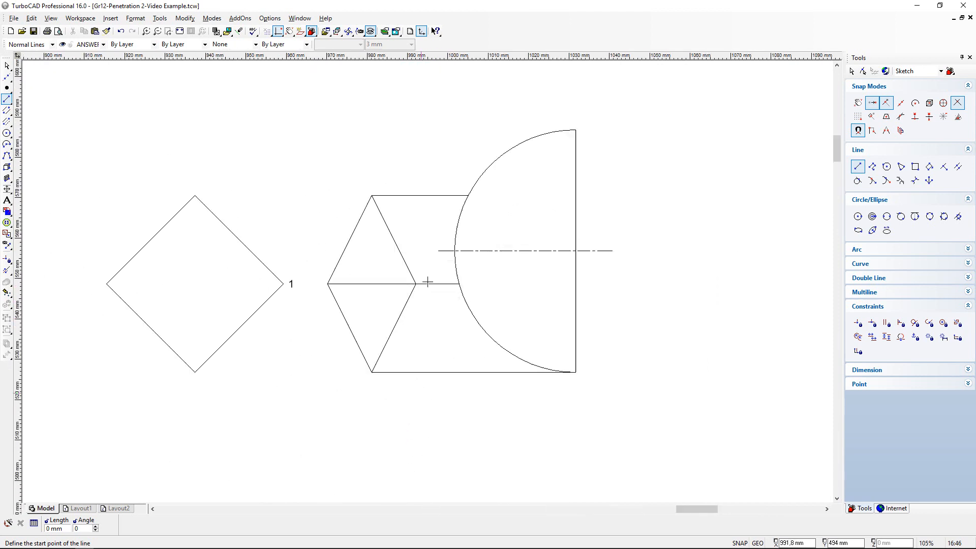
pyautogui.scroll(1, 491, 232)
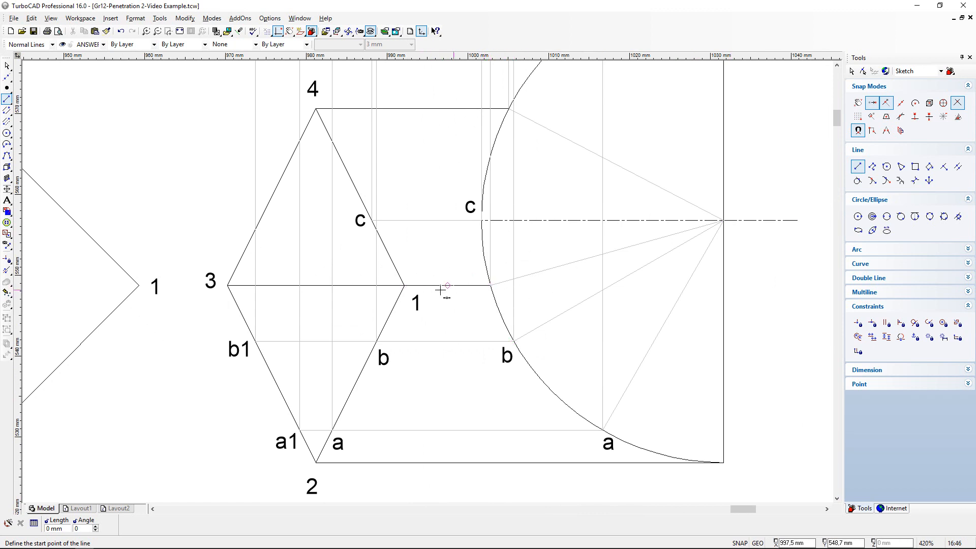
pyautogui.scroll(-3, 440, 289)
pyautogui.scroll(1, 421, 125)
pyautogui.scroll(1, 434, 262)
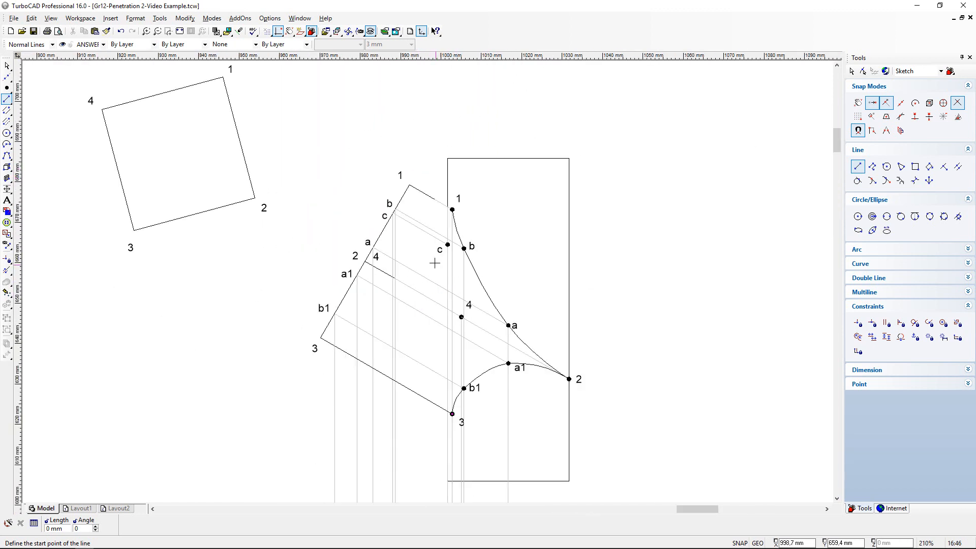
pyautogui.scroll(1, 434, 263)
pyautogui.scroll(2, 431, 277)
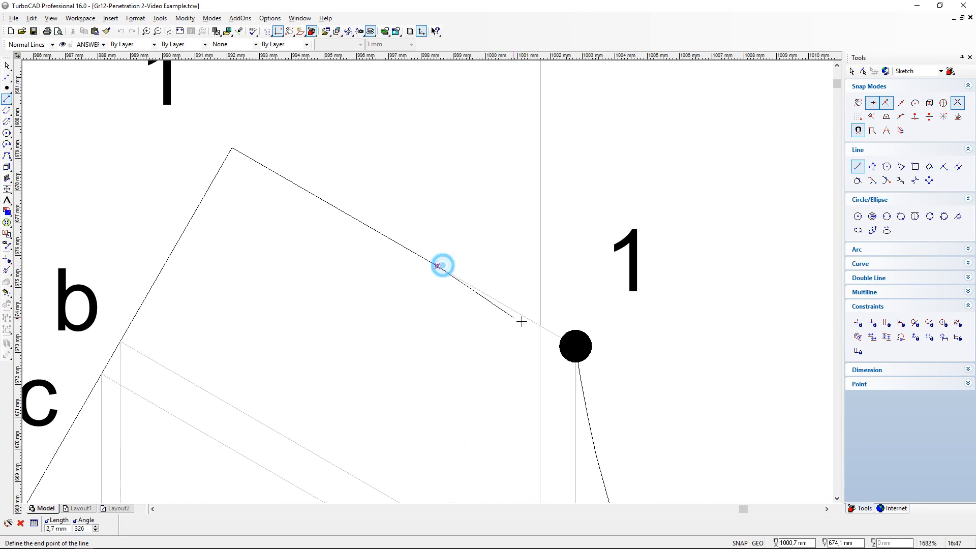
pyautogui.scroll(1, 575, 345)
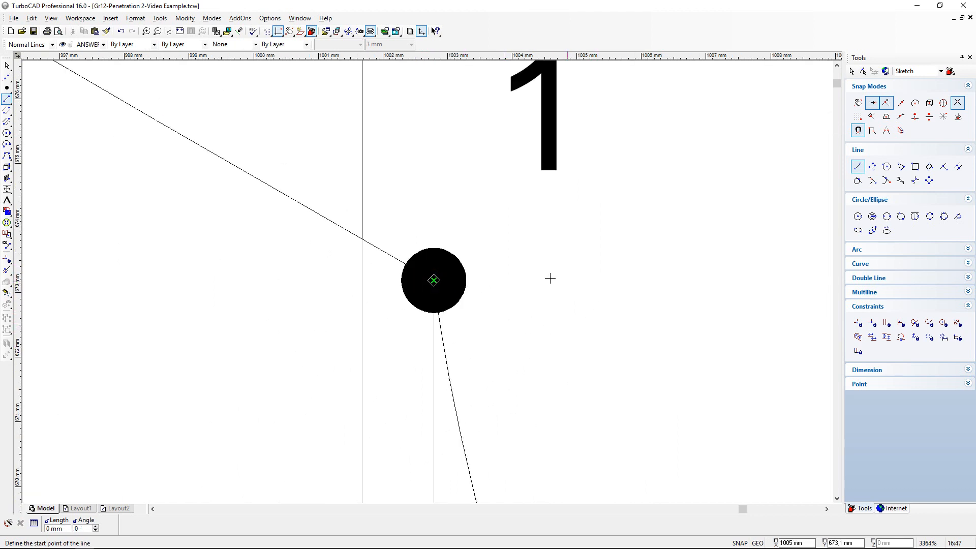
# - Compare curve points c and 4 in the front view with their positions in the top view
pyautogui.scroll(-4, 431, 306)
pyautogui.scroll(1, 425, 339)
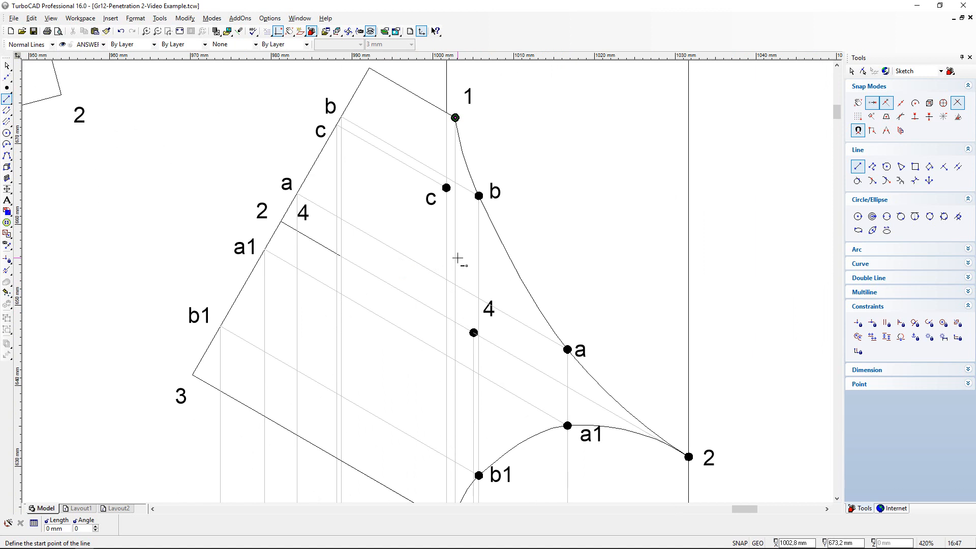
pyautogui.scroll(-1, 475, 329)
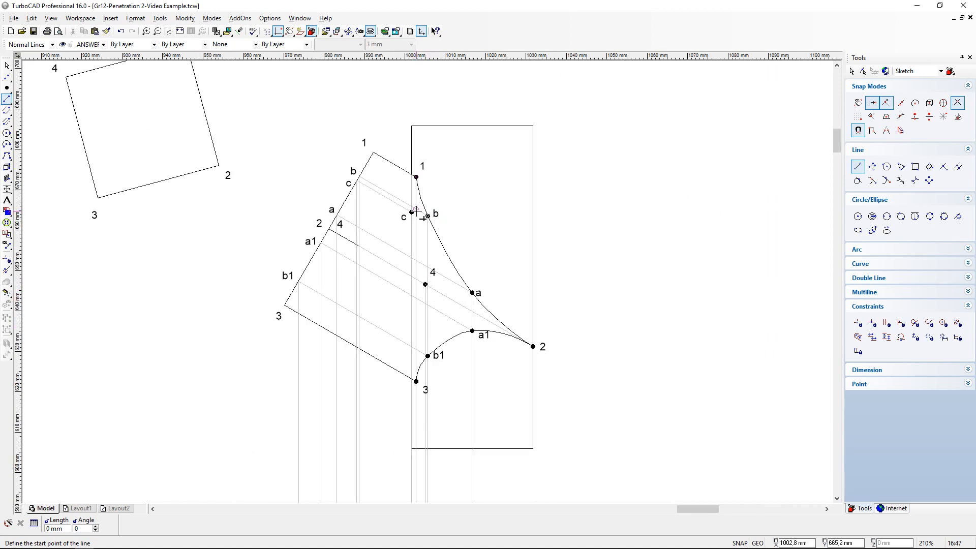
pyautogui.scroll(-3, 442, 343)
pyautogui.scroll(2, 445, 290)
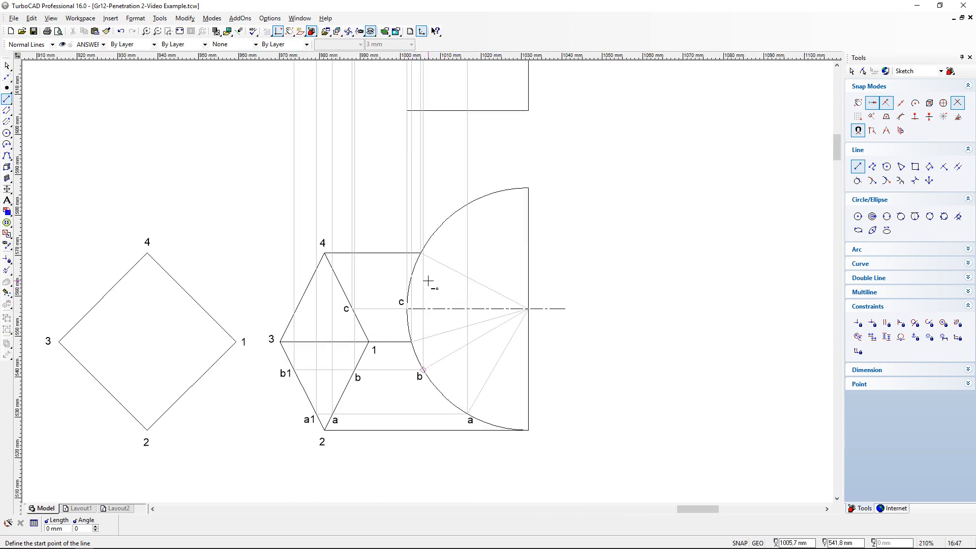
# - Compare the front view's curve points c, 3 and b1 with their positions in the top view
pyautogui.scroll(-1, 428, 279)
pyautogui.scroll(1, 426, 100)
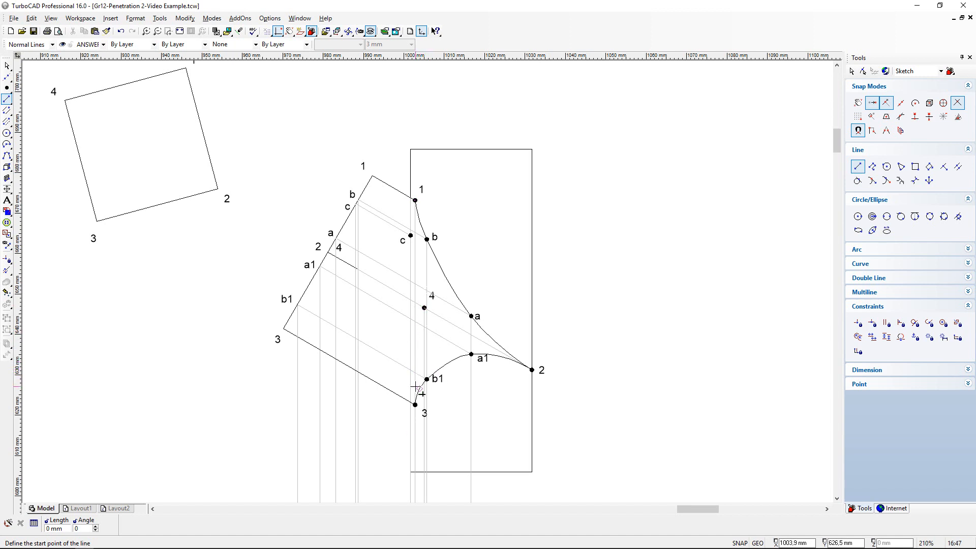
pyautogui.scroll(2, 415, 388)
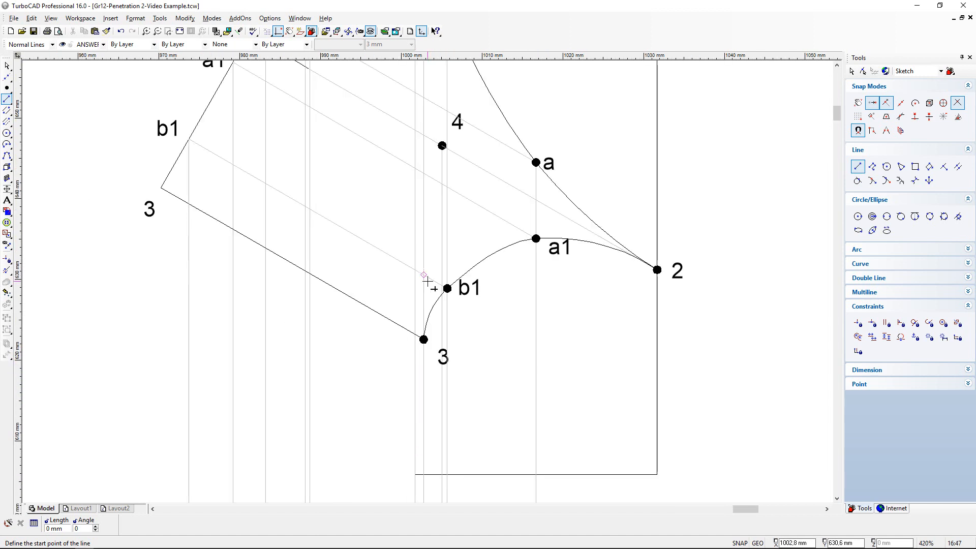
pyautogui.scroll(-2, 445, 216)
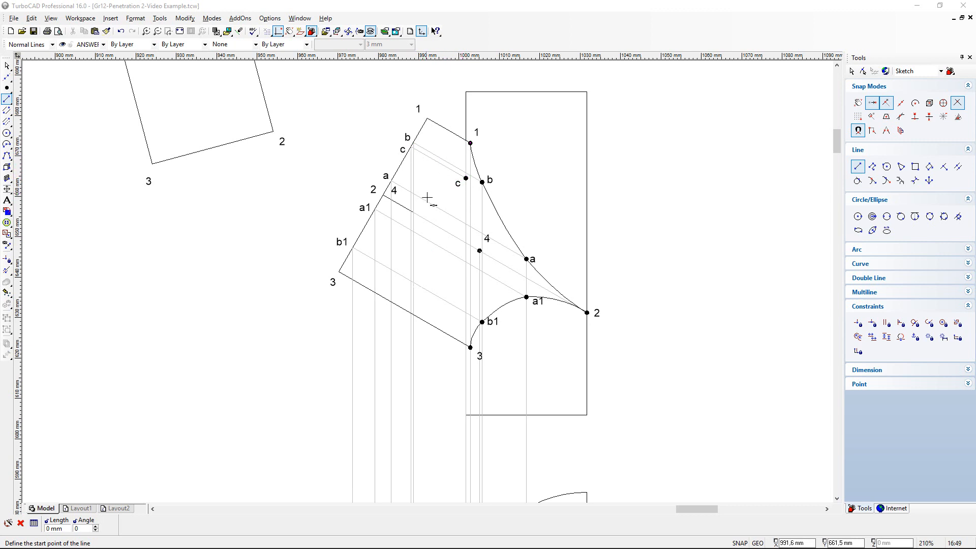
pyautogui.scroll(2, 453, 180)
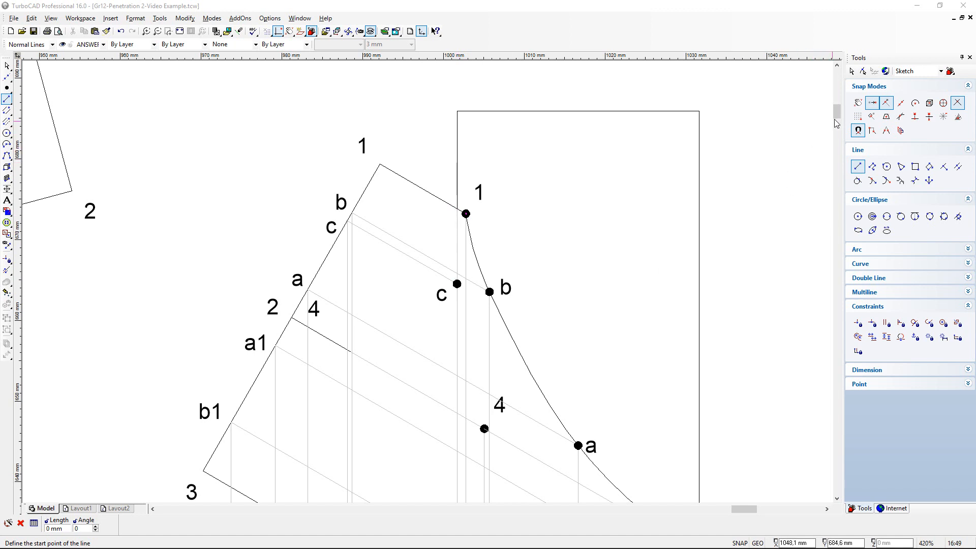
pyautogui.click(837, 110)
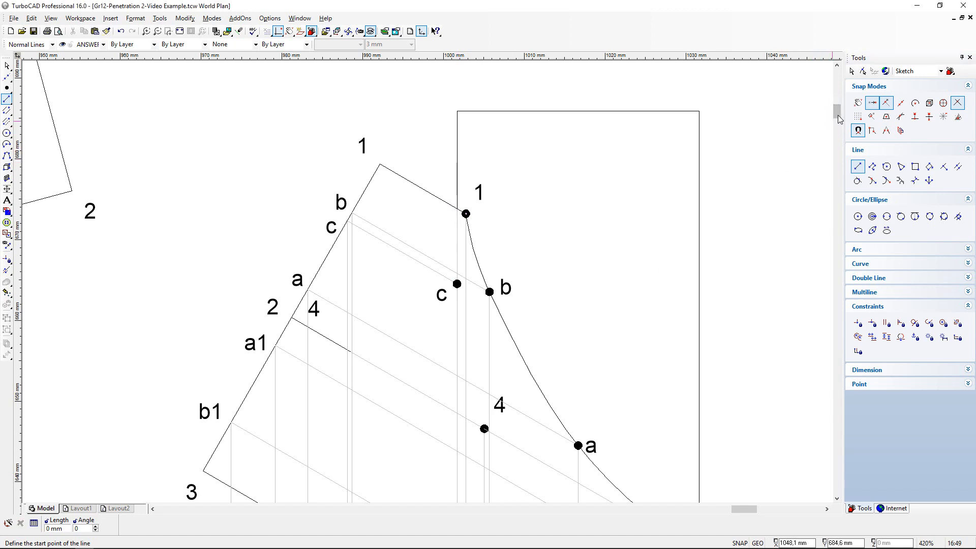
pyautogui.moveTo(837, 111); pyautogui.dragTo(837, 150)
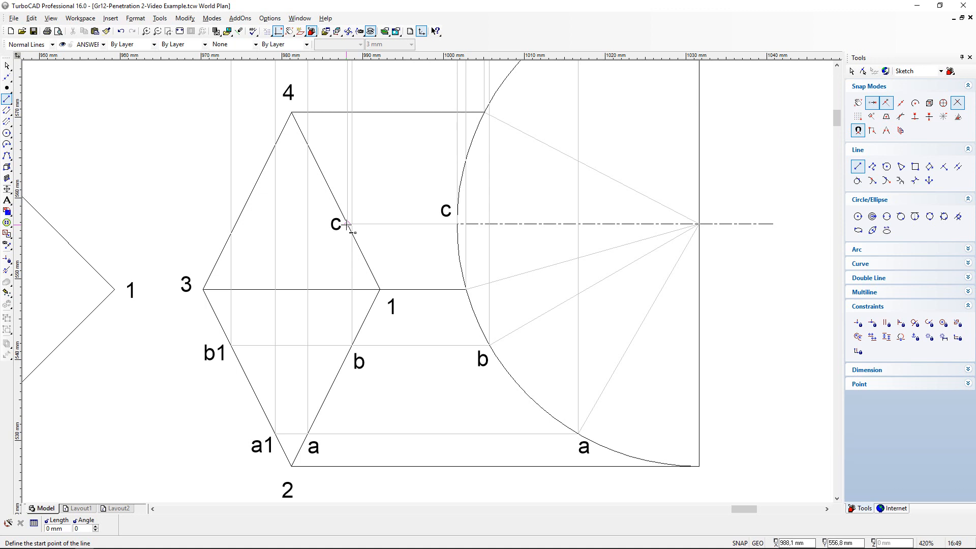
# - On the construction layer, draw a horizontal line from c in the top view past prism edge 3-4 and trim it to that edge
pyautogui.click(103, 44)
pyautogui.click(93, 86)
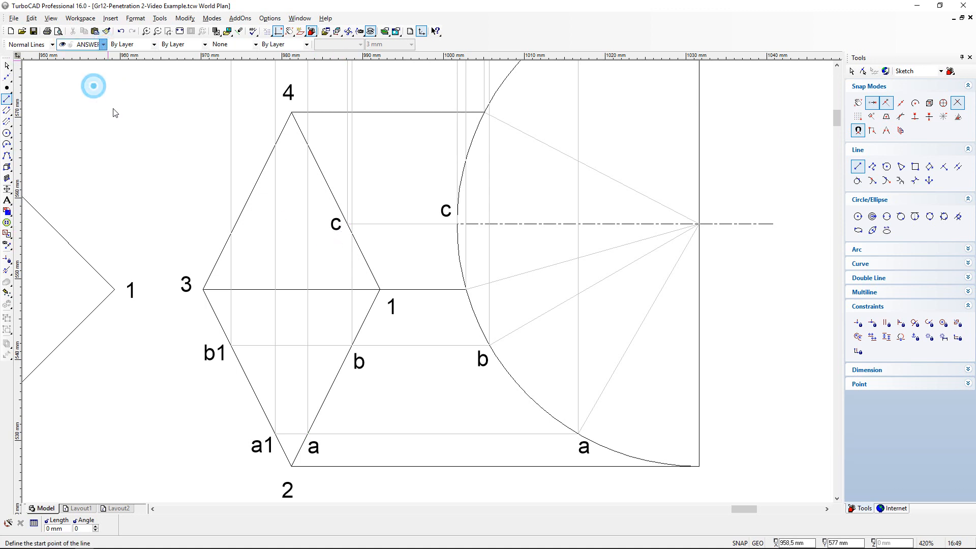
pyautogui.click(347, 224)
pyautogui.click(230, 224)
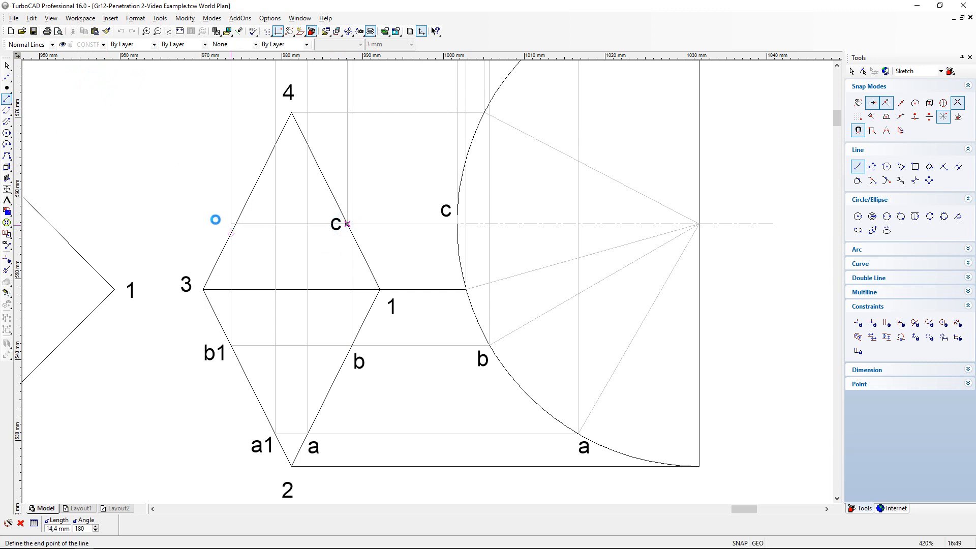
pyautogui.scroll(3, 224, 221)
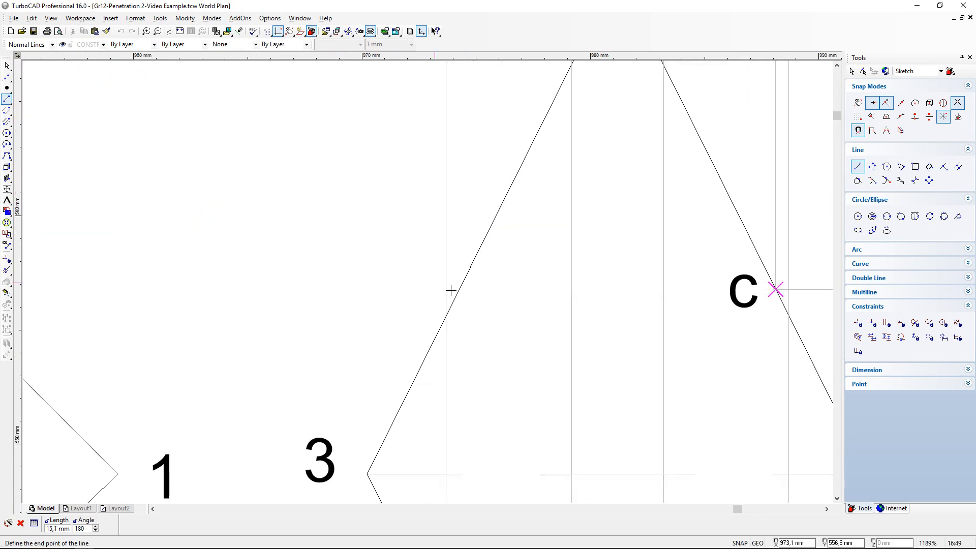
pyautogui.click(426, 275)
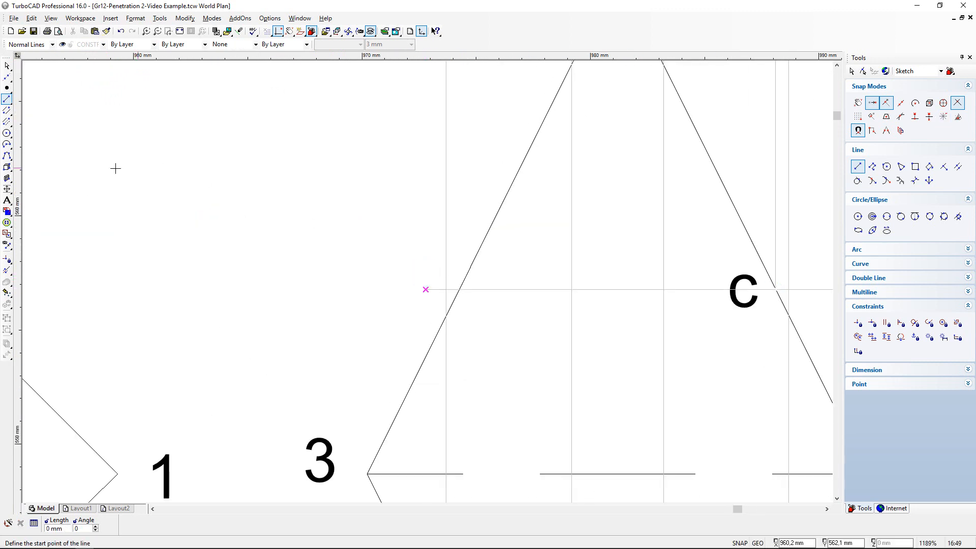
pyautogui.click(7, 270)
pyautogui.click(432, 290)
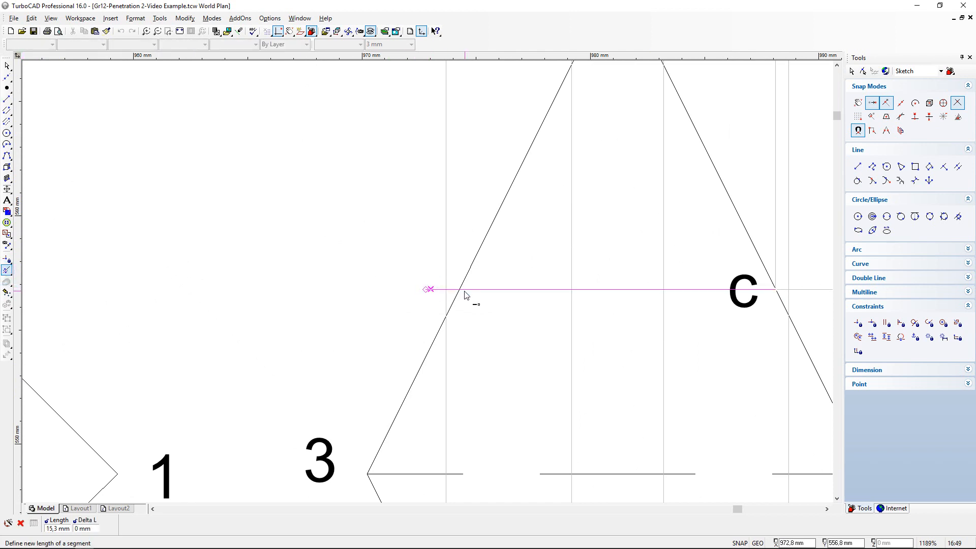
pyautogui.click(461, 291)
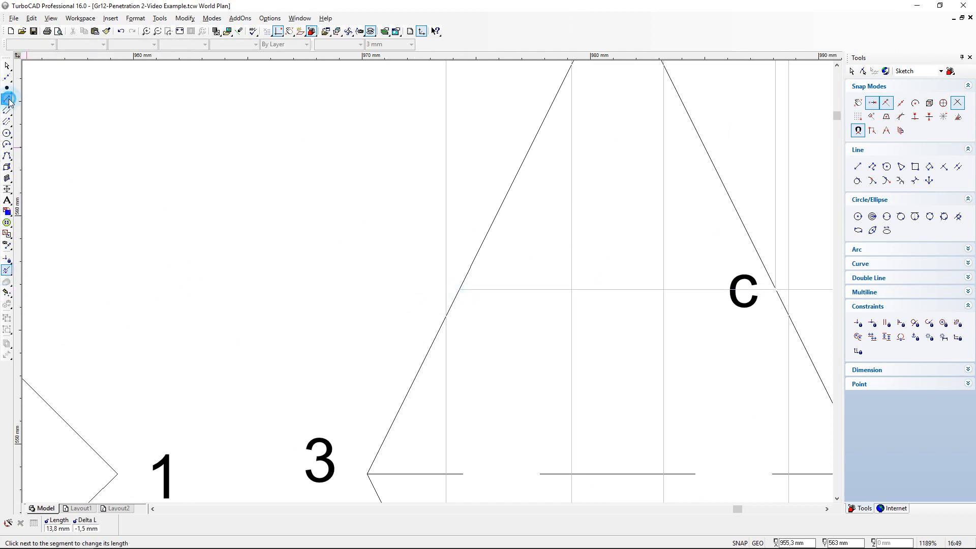
# - Project a vertical line from the new intersection on edge 3-4 up to the front view and trim it at the prism's slanted end
pyautogui.click(8, 100)
pyautogui.click(459, 290)
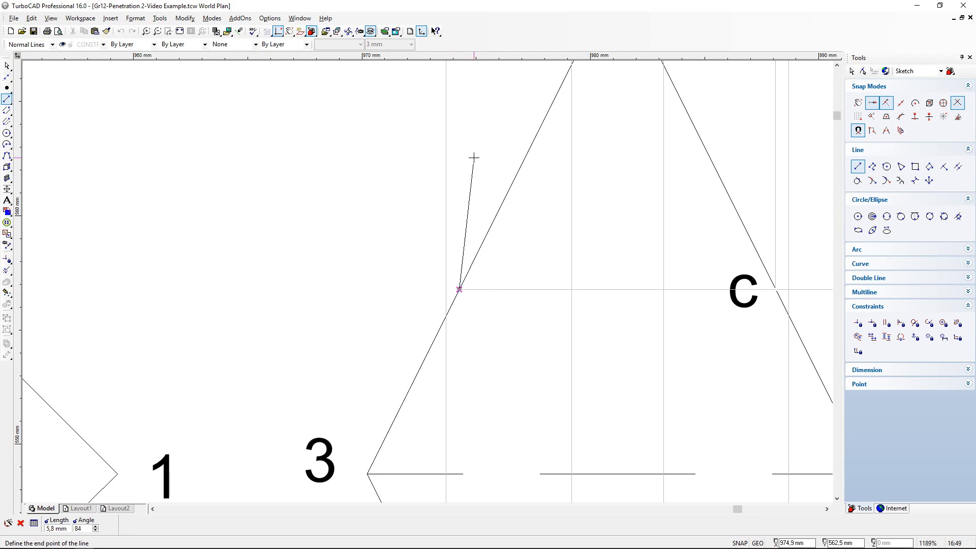
pyautogui.scroll(-10, 473, 158)
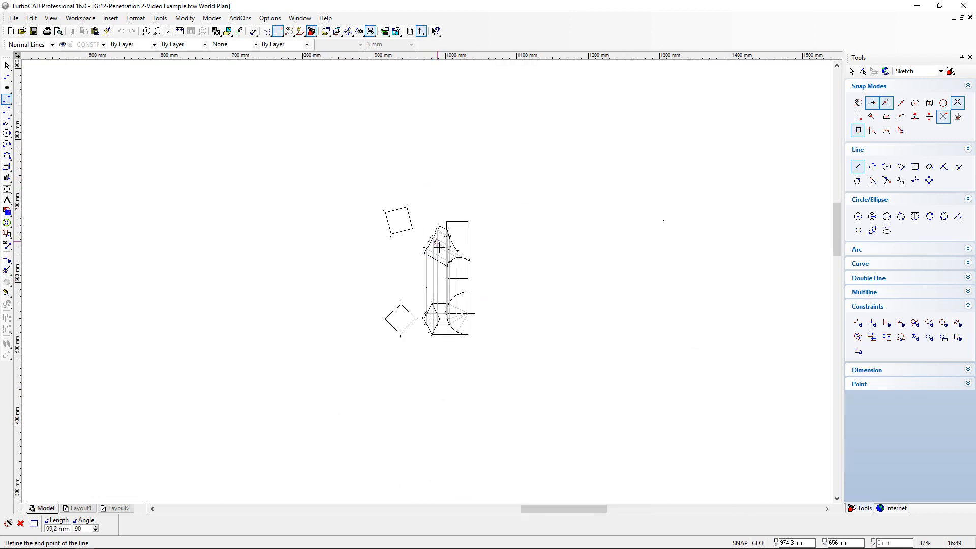
pyautogui.scroll(8, 438, 248)
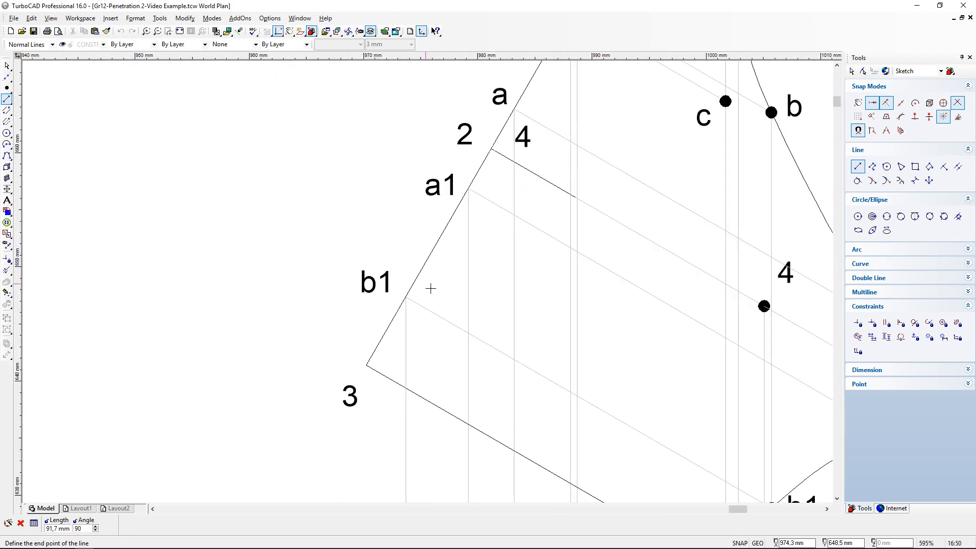
pyautogui.click(409, 268)
pyautogui.scroll(2, 406, 277)
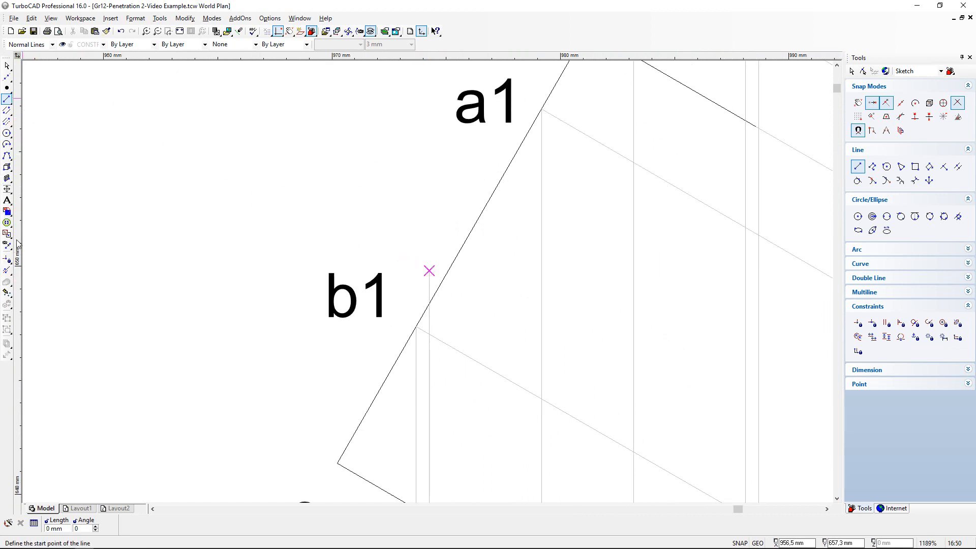
pyautogui.click(7, 270)
pyautogui.click(429, 272)
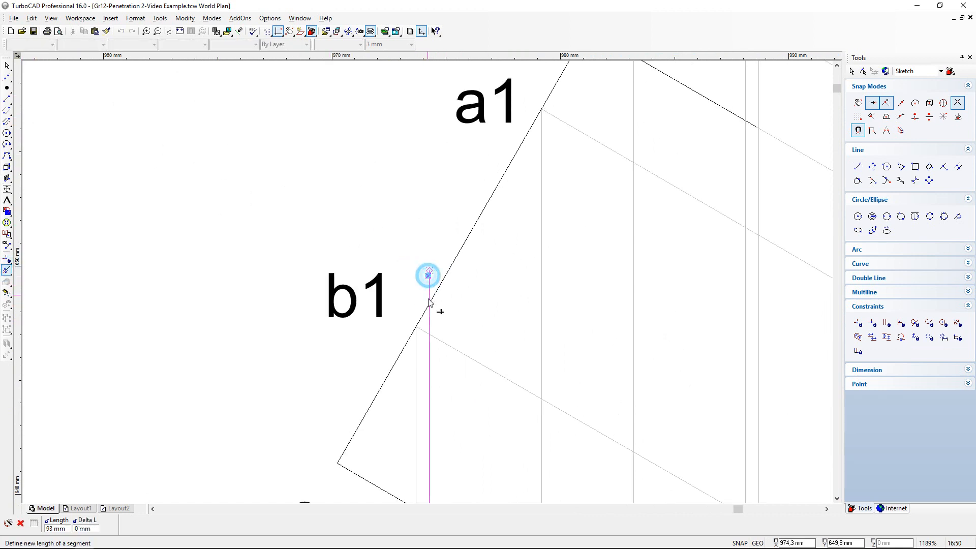
pyautogui.click(441, 318)
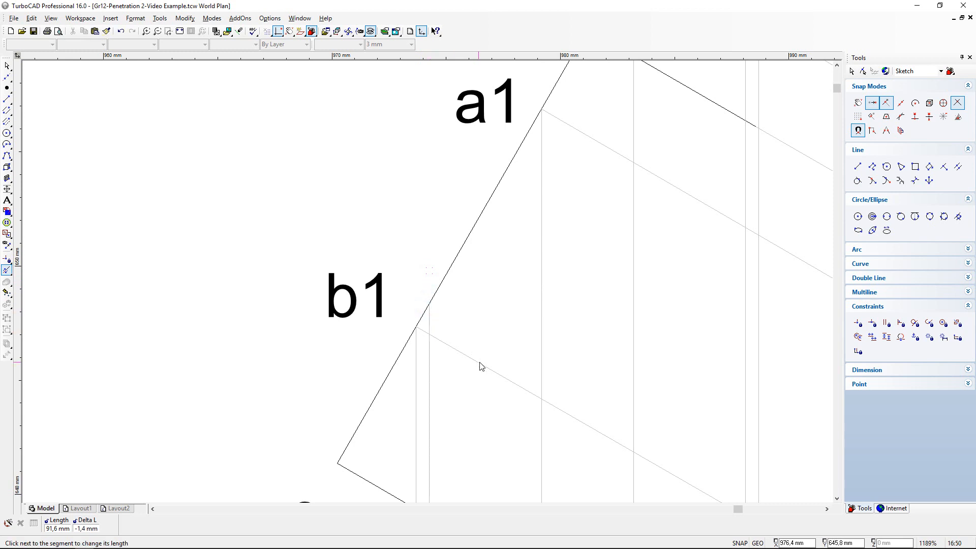
# - Draw a construction line at 330° from the projection's intersection with the prism's slanted end, just above b1
pyautogui.click(7, 99)
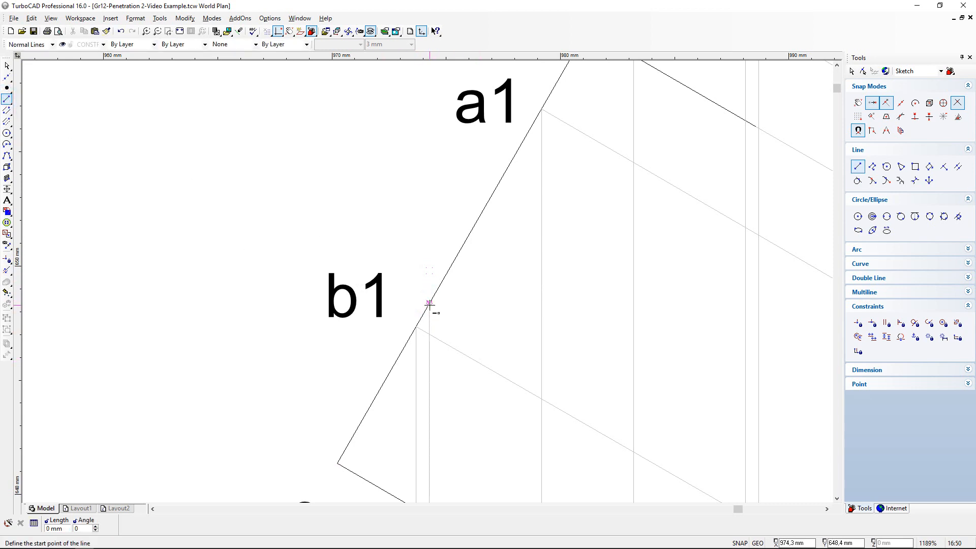
pyautogui.click(429, 304)
pyautogui.scroll(-2, 451, 320)
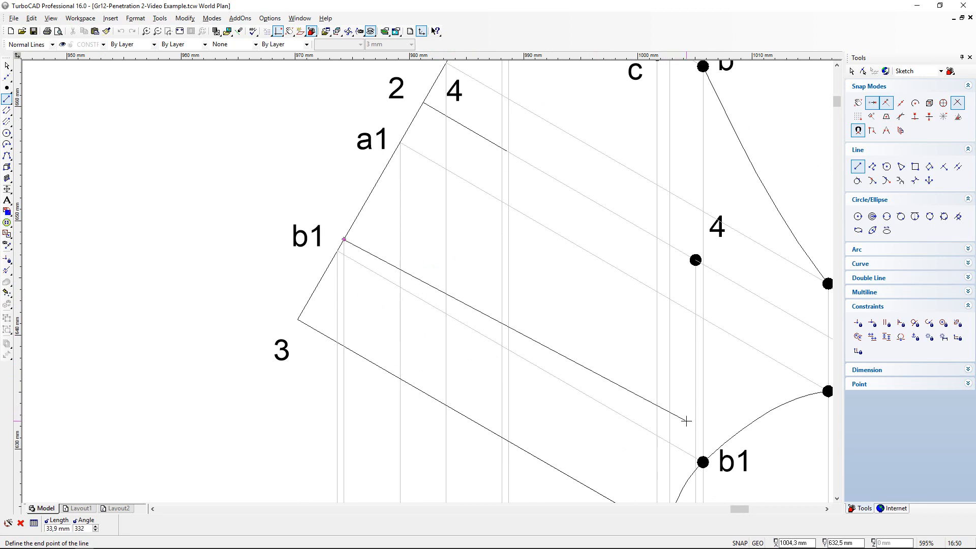
pyautogui.scroll(-2, 685, 421)
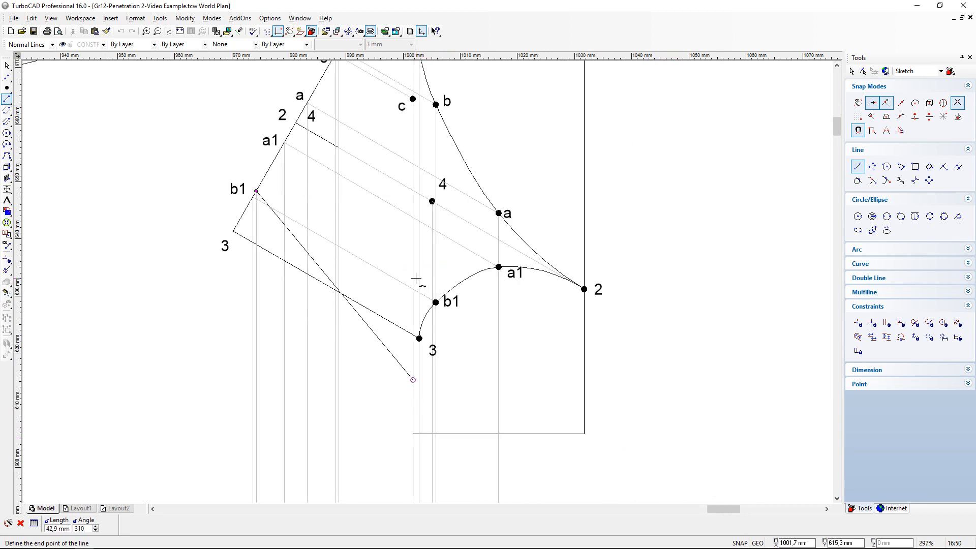
pyautogui.scroll(2, 429, 279)
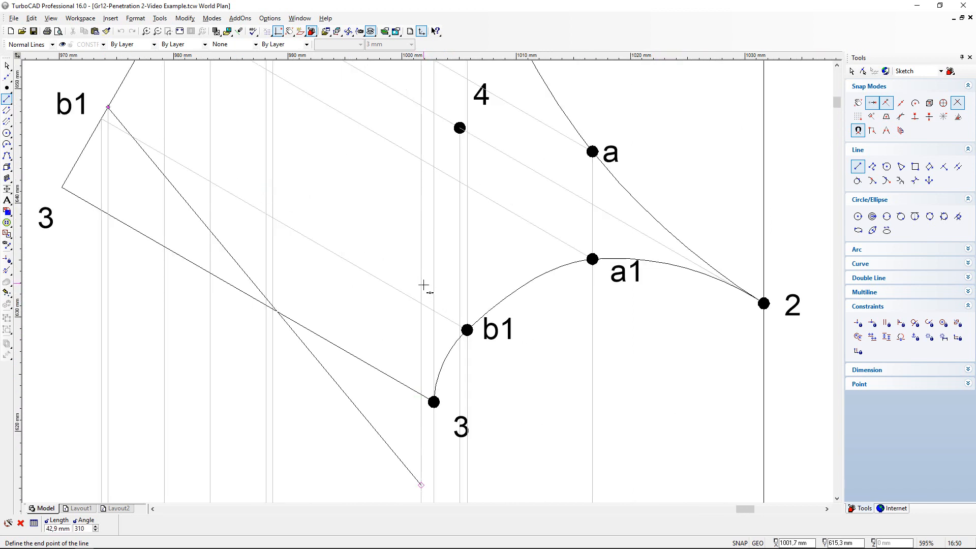
pyautogui.scroll(-2, 427, 279)
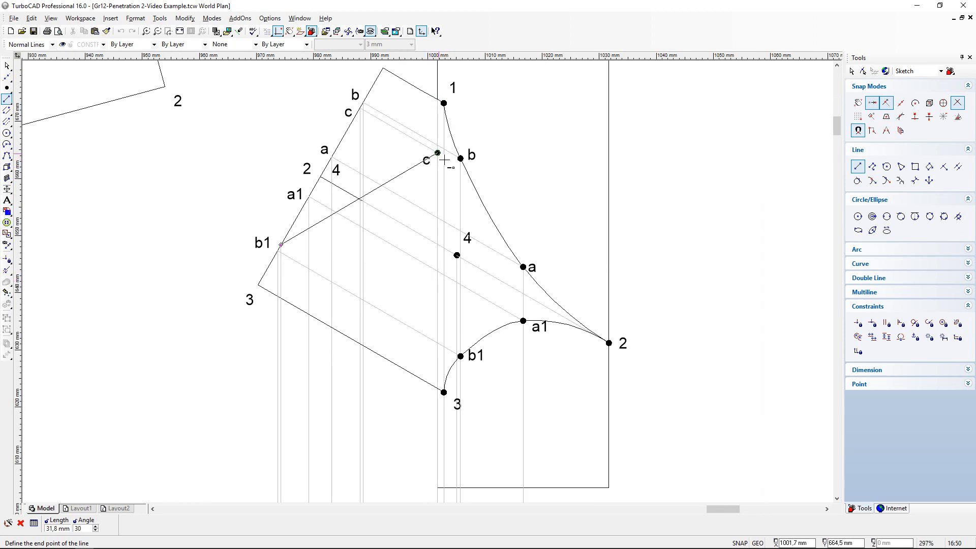
pyautogui.scroll(4, 443, 352)
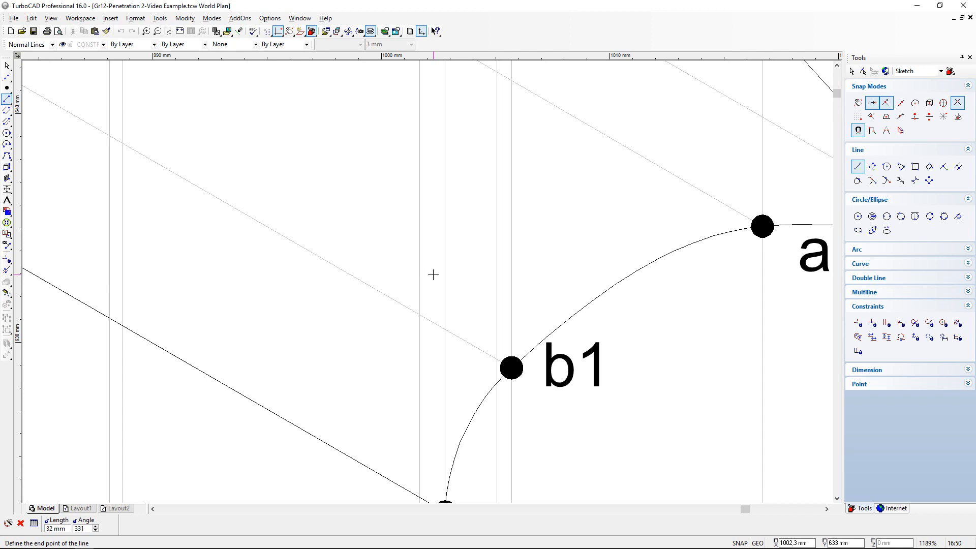
pyautogui.press('Tab')
pyautogui.press('Tab')
pyautogui.write('330')
pyautogui.press('Return')
# - Adjust the 330° construction line's length so it ends on the vertical projection line through curve point c
pyautogui.click(7, 270)
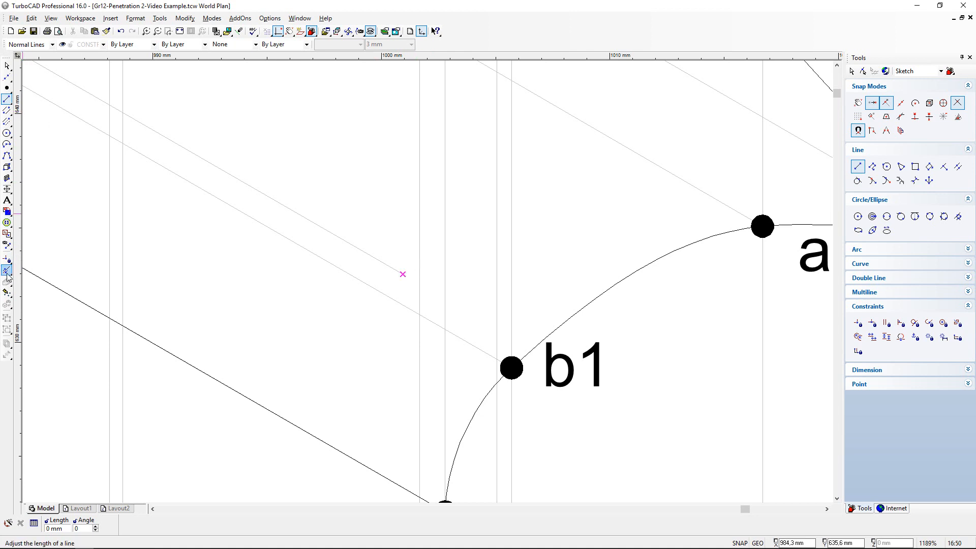
pyautogui.click(398, 270)
pyautogui.click(427, 289)
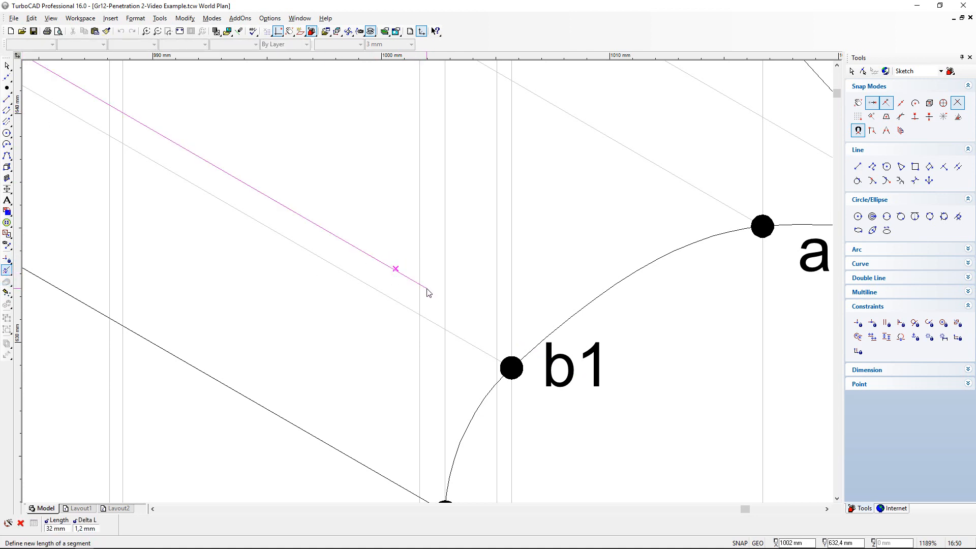
pyautogui.click(428, 291)
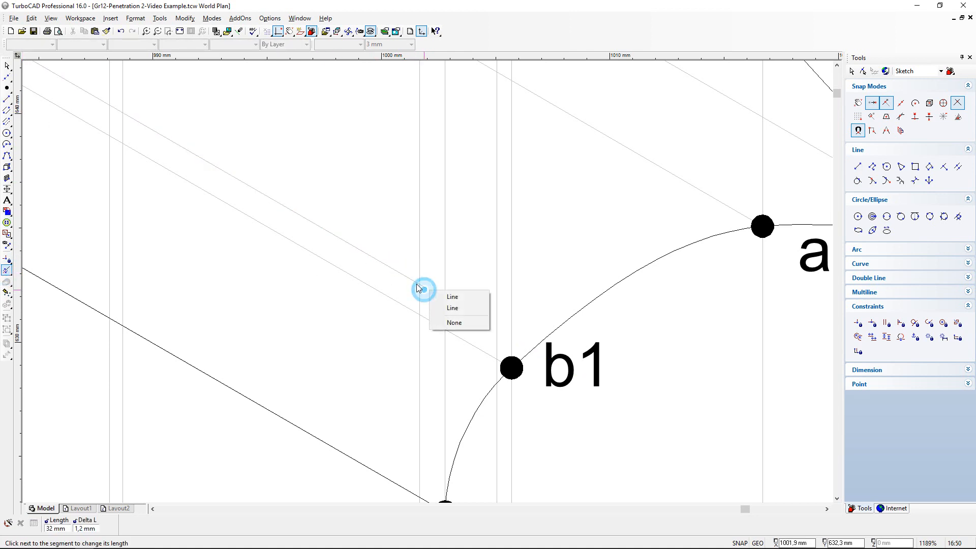
pyautogui.click(452, 307)
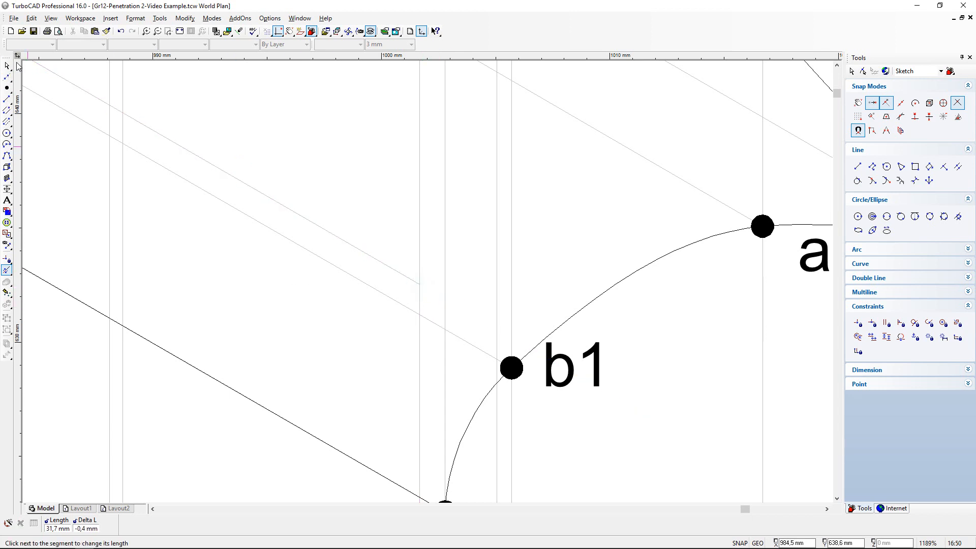
# - Place a point marker at the end of the adjusted construction line, between b1 and the prism's lower edge at 3
pyautogui.click(7, 88)
pyautogui.click(419, 285)
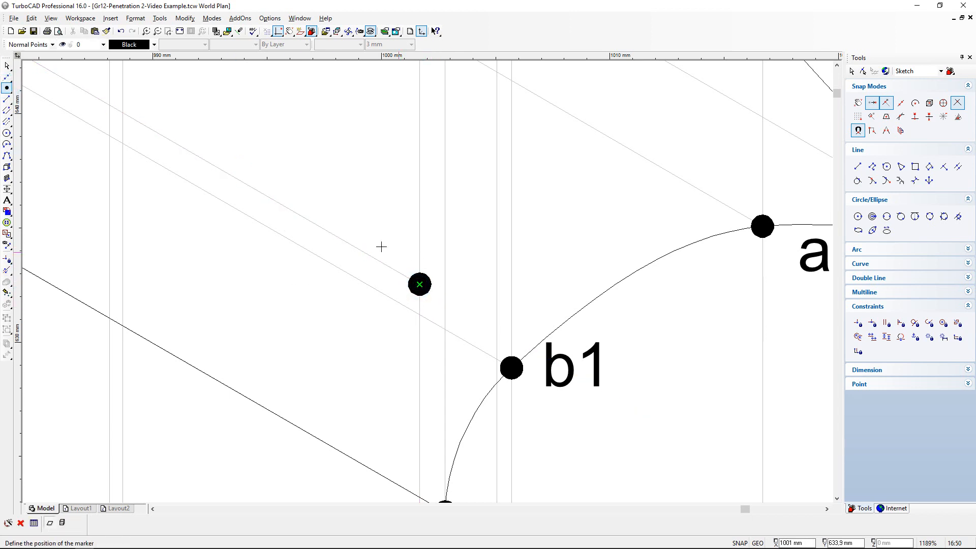
pyautogui.scroll(-2, 431, 283)
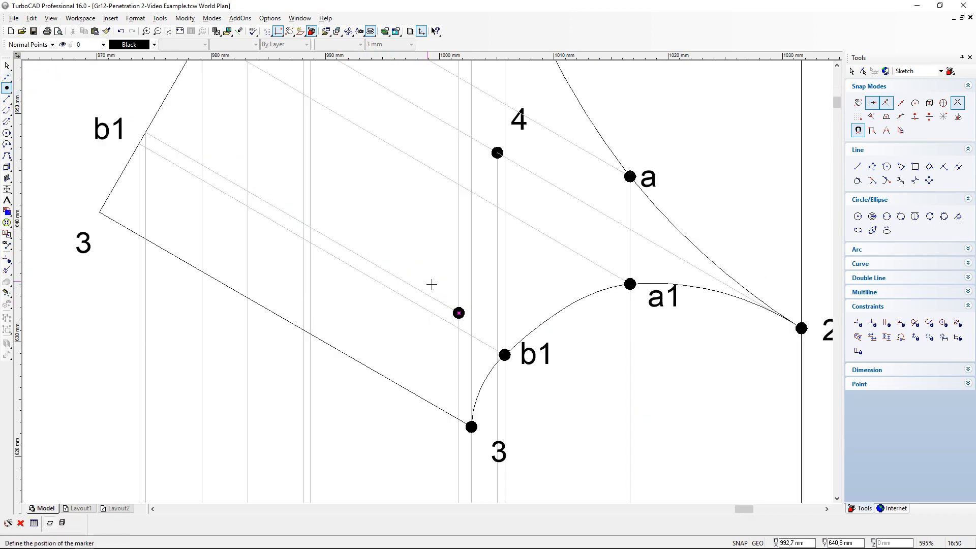
# - Copy the label c in the top view and place the copy outside the prism's edge 3-4
pyautogui.click(7, 66)
pyautogui.scroll(-4, 431, 286)
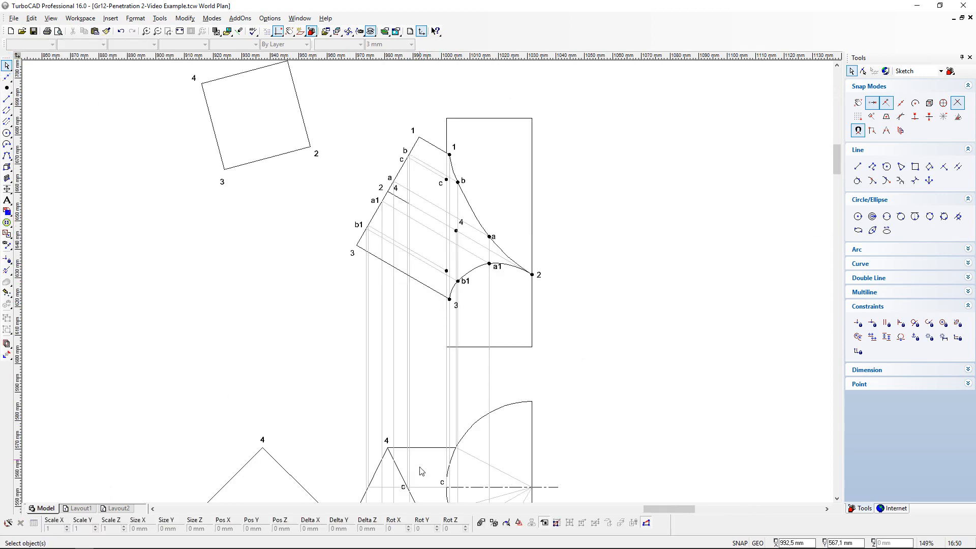
pyautogui.scroll(2, 421, 492)
pyautogui.scroll(3, 320, 251)
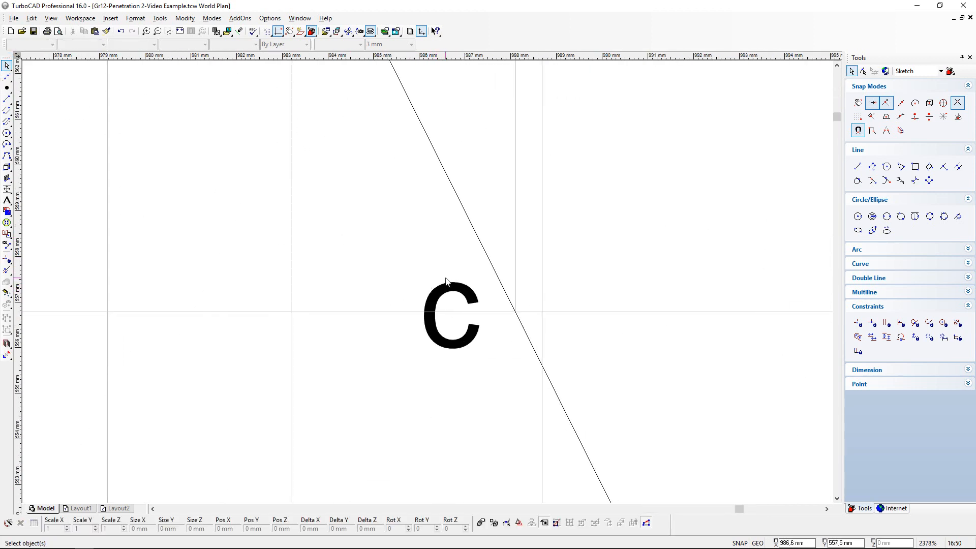
pyautogui.click(433, 291)
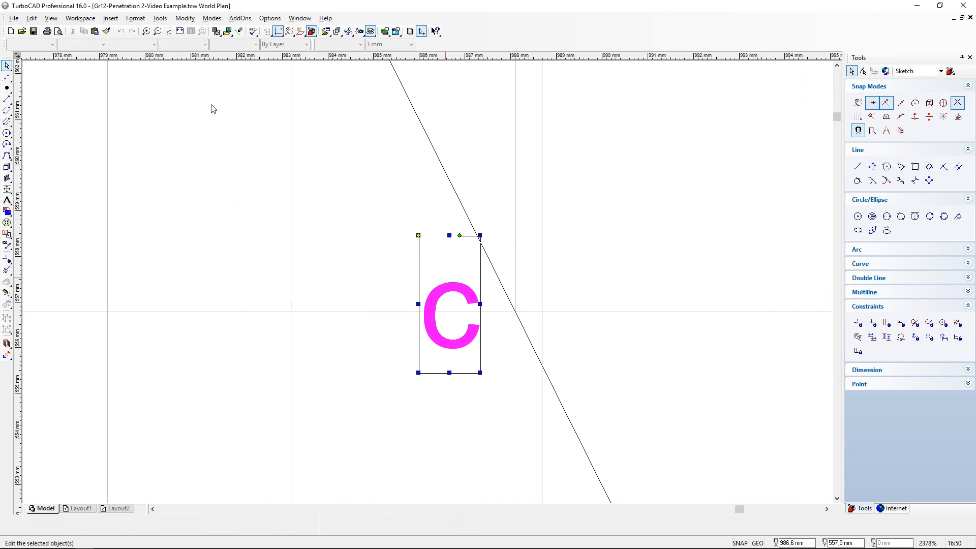
pyautogui.click(95, 32)
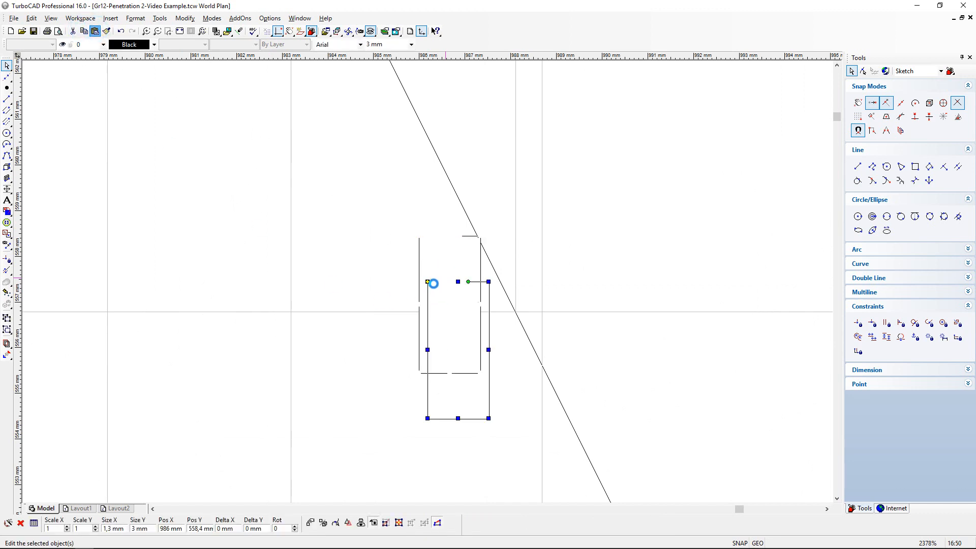
pyautogui.click(427, 282)
pyautogui.scroll(-1, 204, 228)
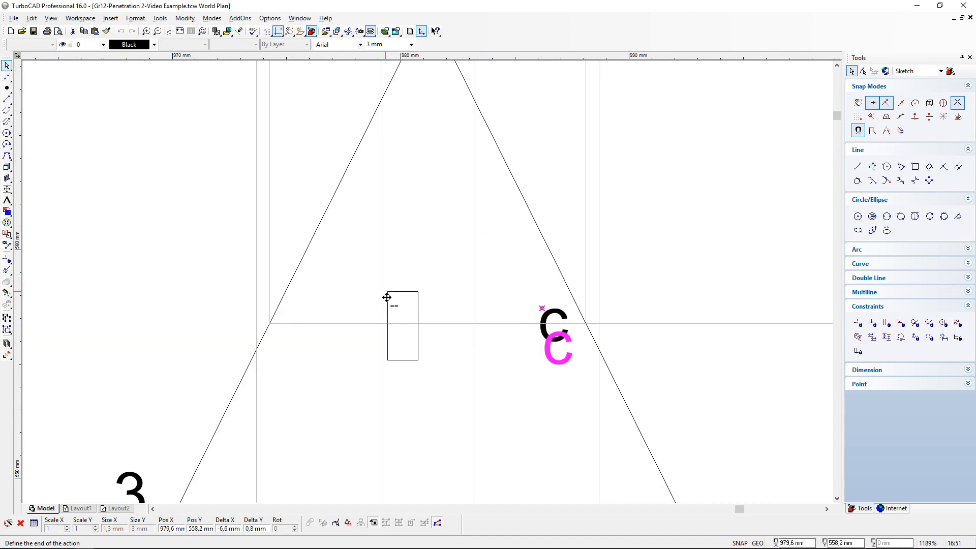
pyautogui.click(197, 277)
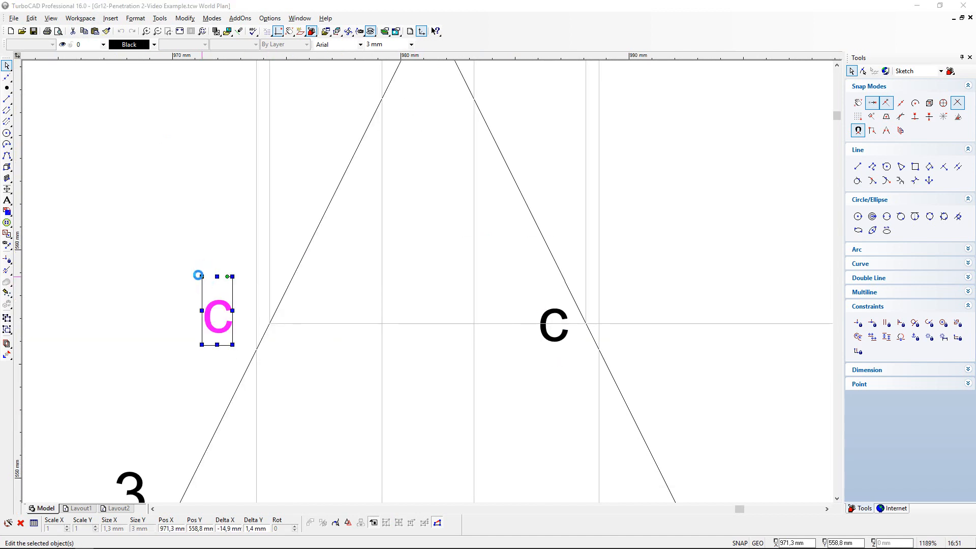
# - Change the copied label's text to c1
pyautogui.doubleClick(198, 275)
pyautogui.click(508, 203)
pyautogui.write('c1')
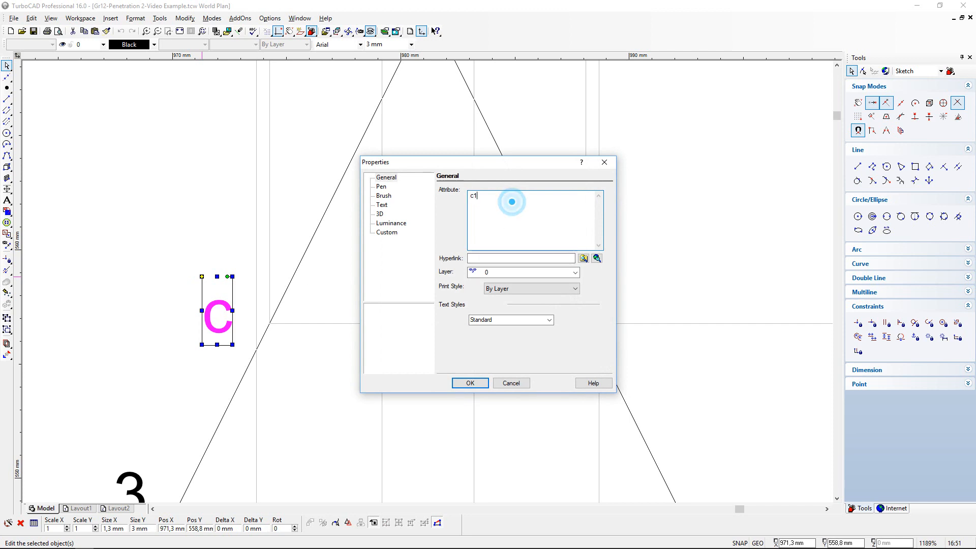
pyautogui.click(470, 383)
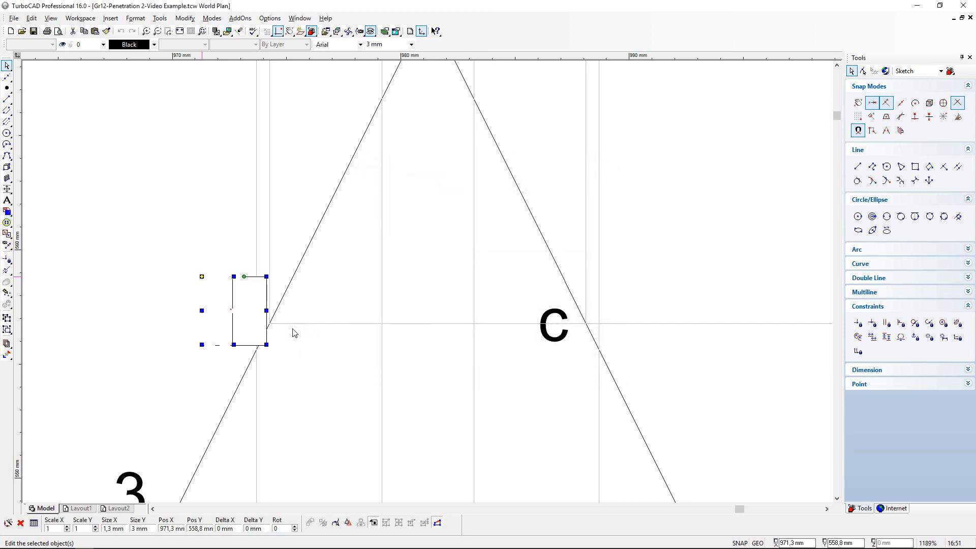
pyautogui.click(327, 299)
pyautogui.scroll(1, 326, 299)
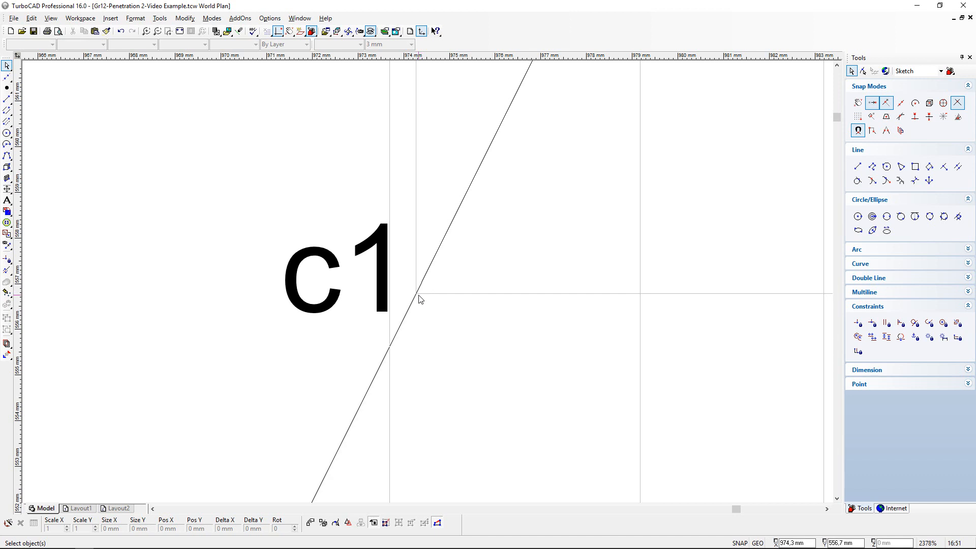
# - Copy the c1 label from the top view and place it just above b1 at the prism's slanted end in the front view
pyautogui.scroll(-1, 420, 300)
pyautogui.click(390, 274)
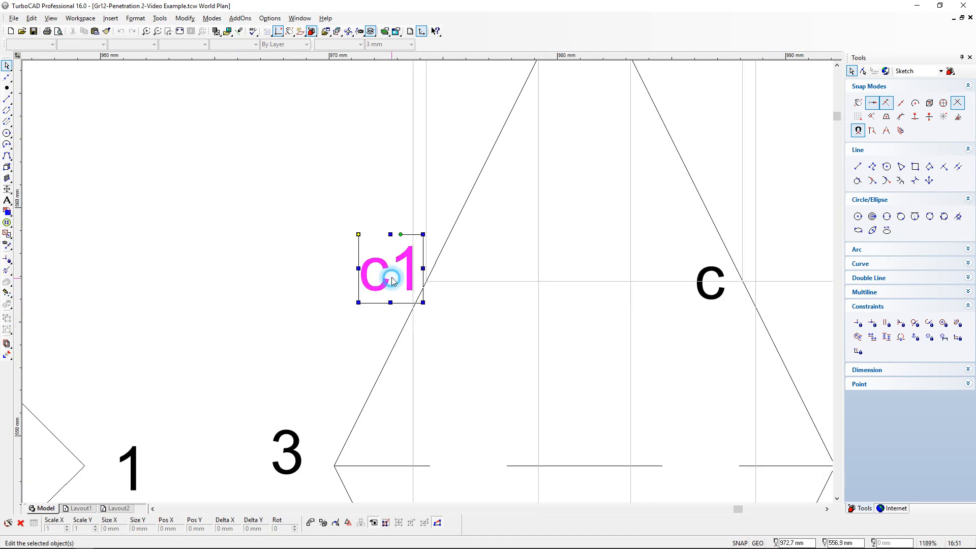
pyautogui.click(86, 33)
pyautogui.click(245, 201)
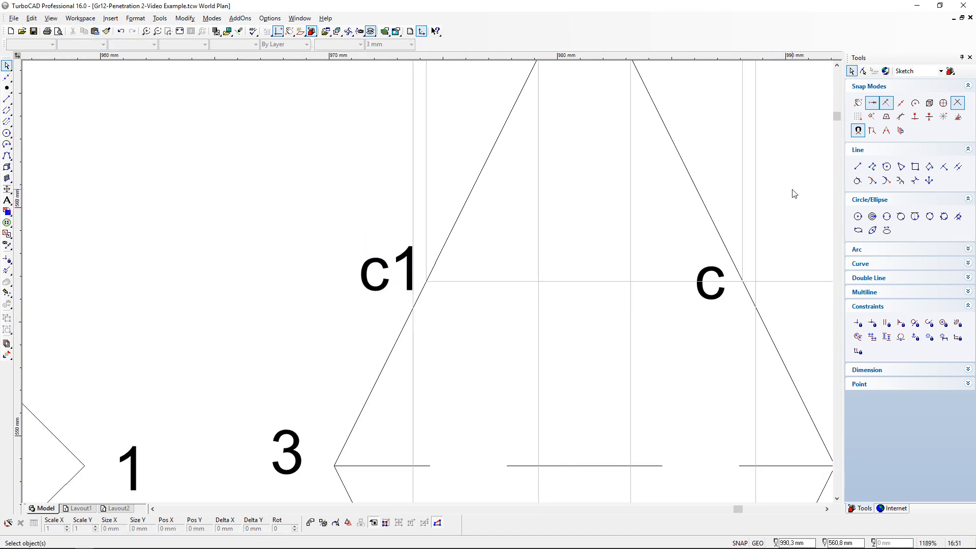
pyautogui.scroll(10, 786, 188)
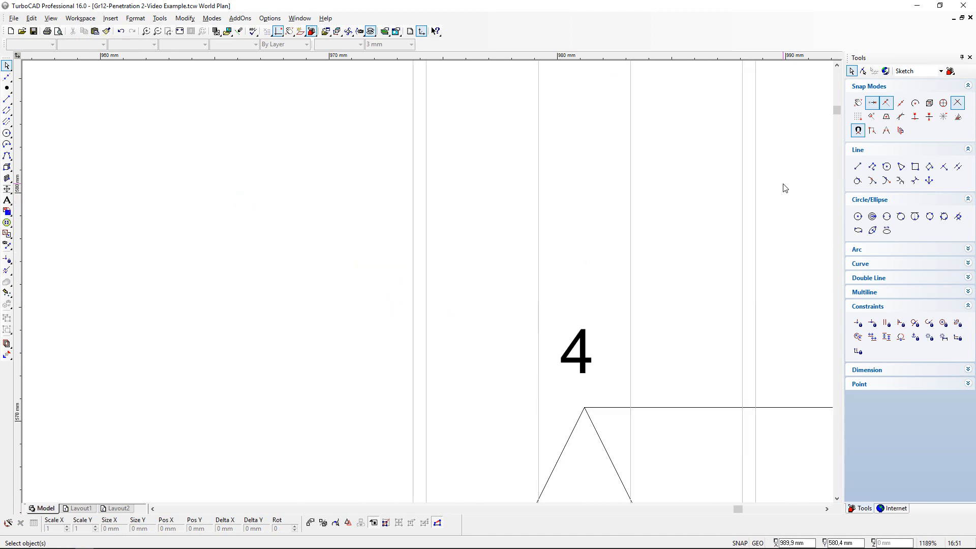
pyautogui.scroll(10, 786, 188)
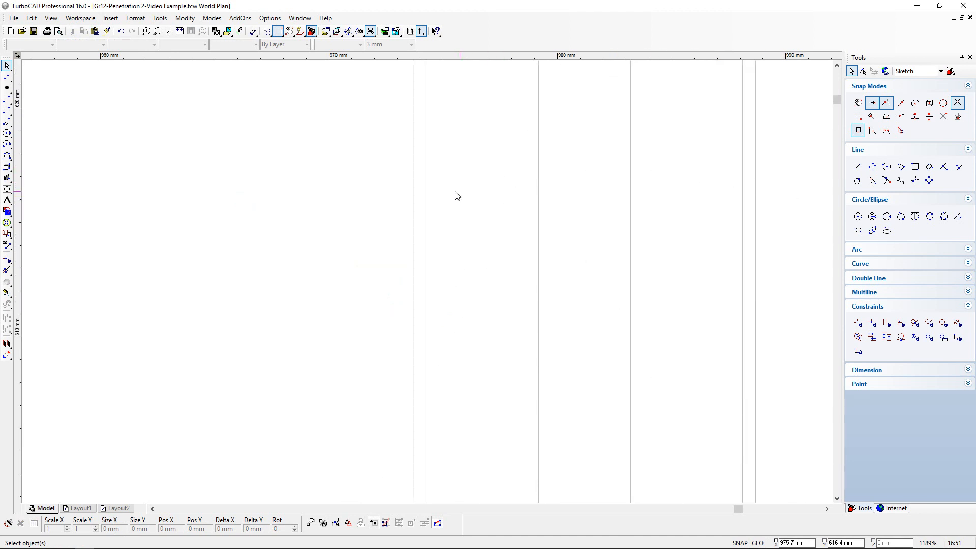
pyautogui.scroll(2, 427, 152)
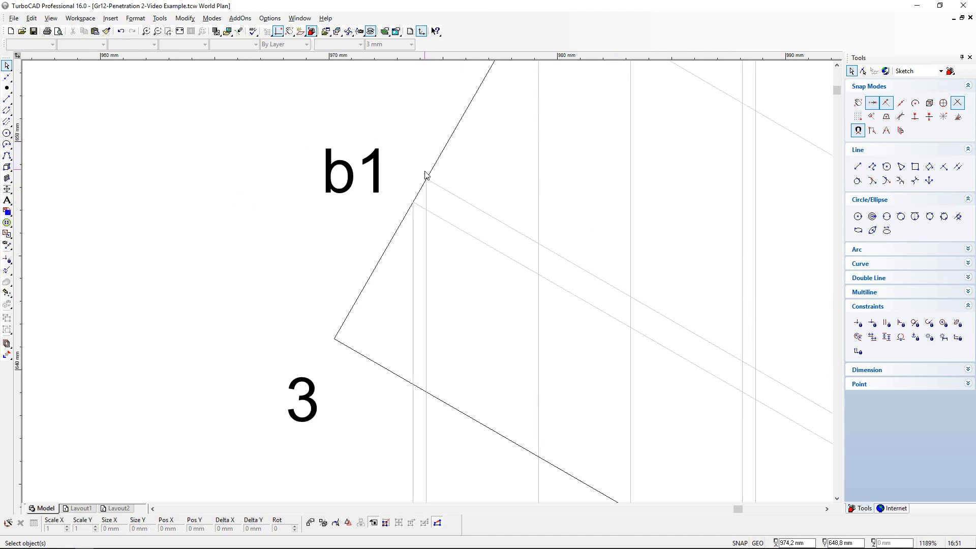
pyautogui.scroll(2, 424, 147)
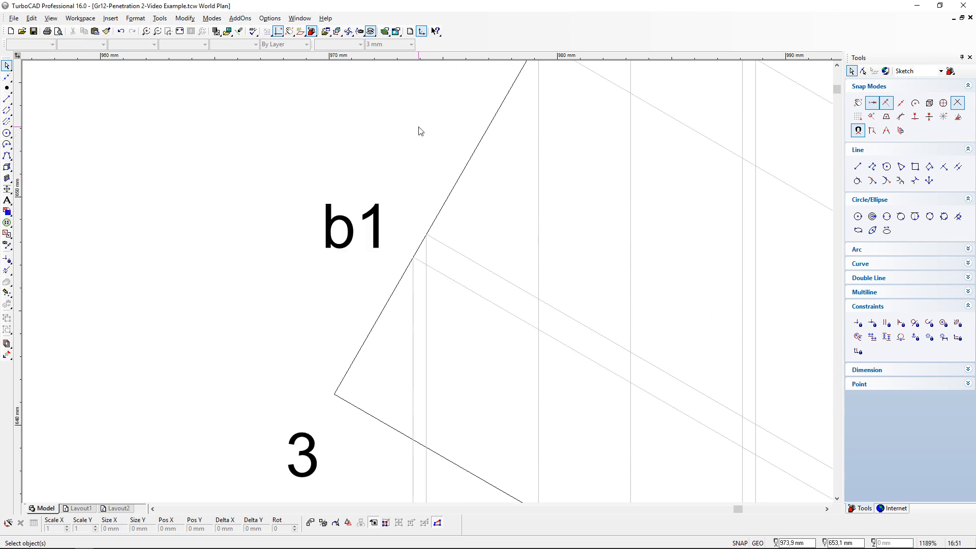
pyautogui.click(95, 31)
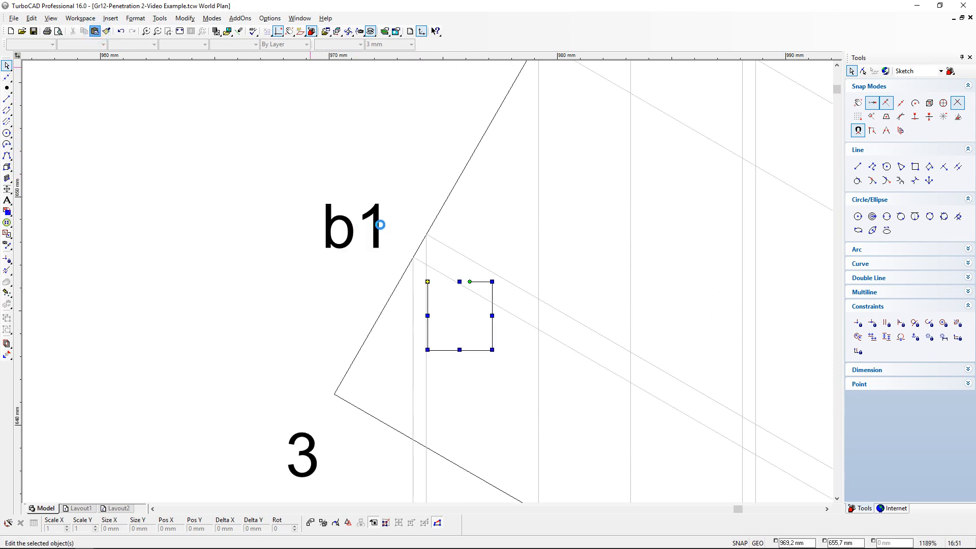
pyautogui.click(427, 281)
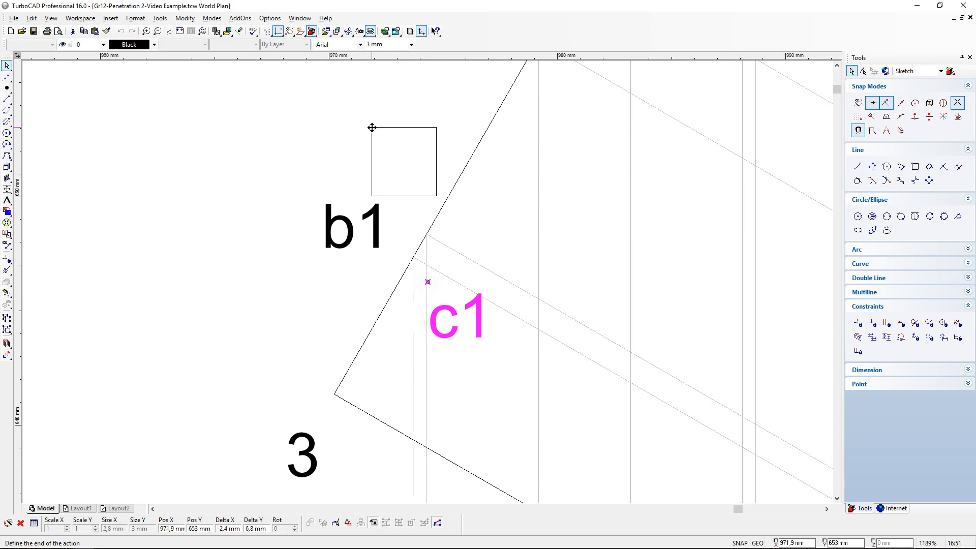
pyautogui.click(371, 129)
pyautogui.click(495, 224)
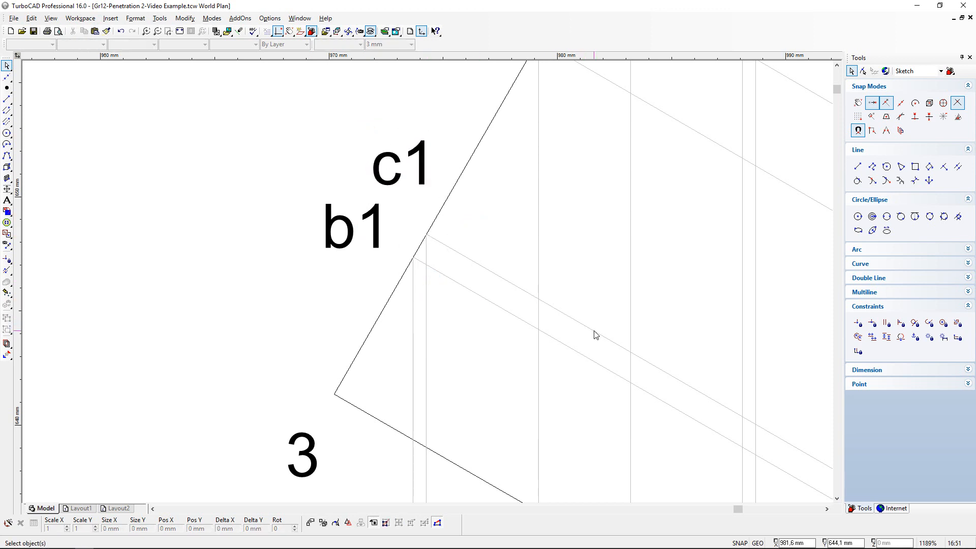
# - Place another c1 label above the unlabelled point marker near b1 on the intersection curve, and save the drawing
pyautogui.press('Right')
pyautogui.press('Right')
pyautogui.press('Down')
pyautogui.press('Right')
pyautogui.press('Right')
pyautogui.press('Down')
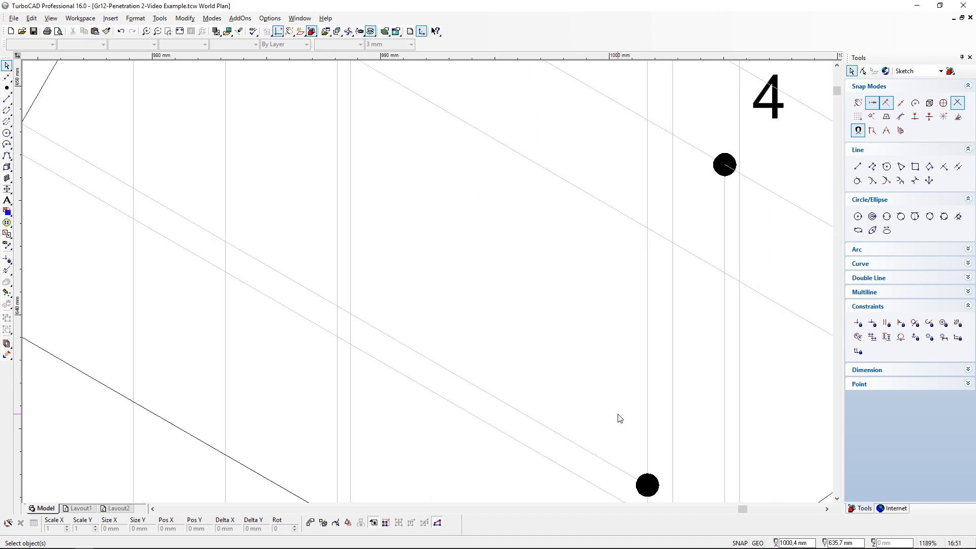
pyautogui.press('Down')
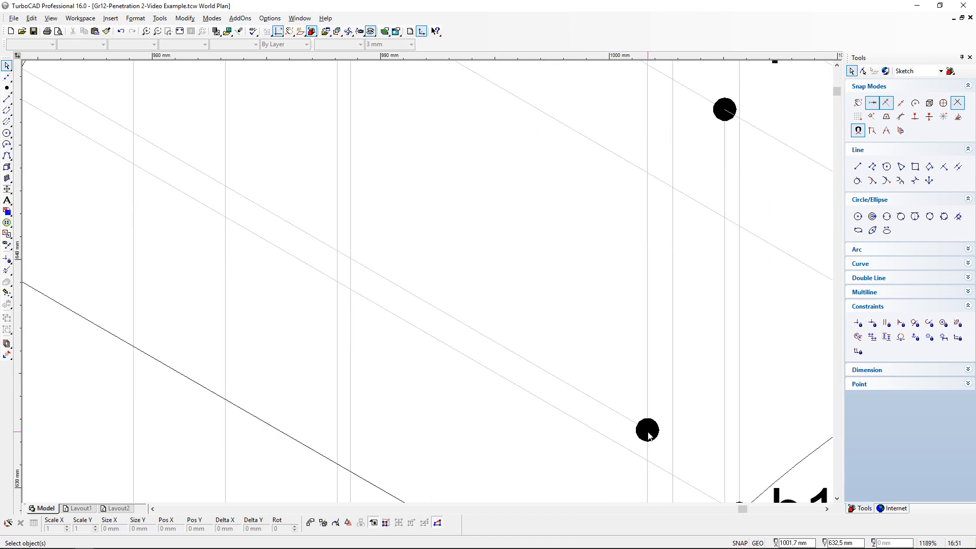
pyautogui.scroll(-1, 648, 432)
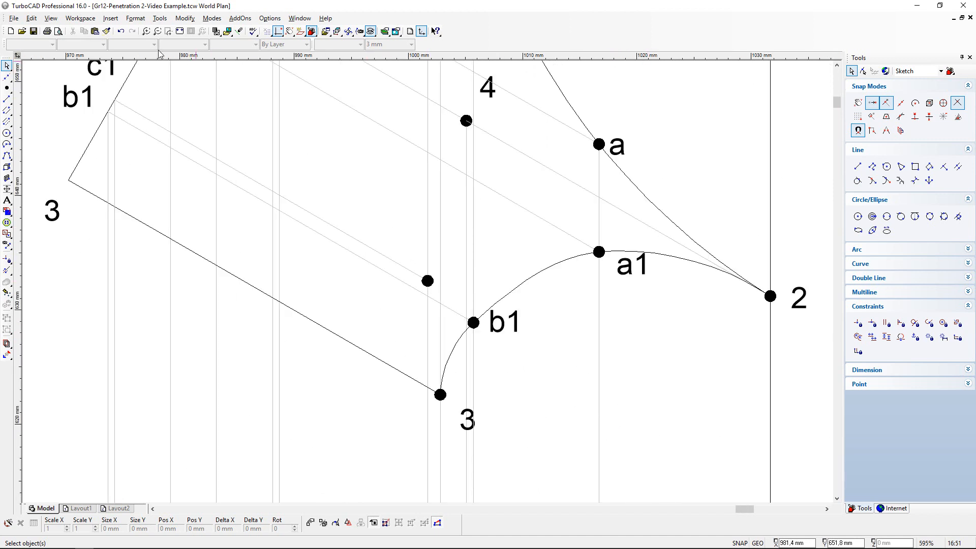
pyautogui.click(95, 32)
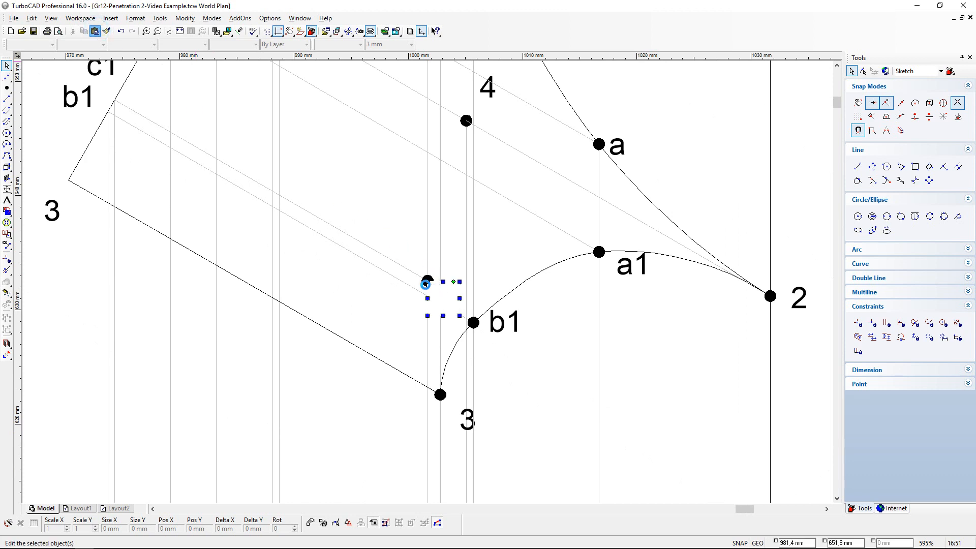
pyautogui.moveTo(427, 281); pyautogui.dragTo(389, 233)
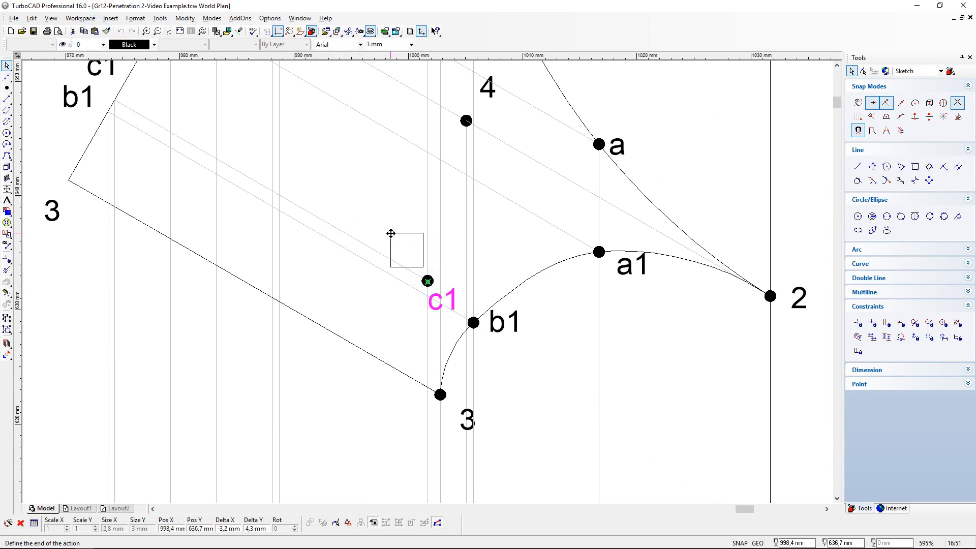
pyautogui.click(390, 233)
pyautogui.click(570, 332)
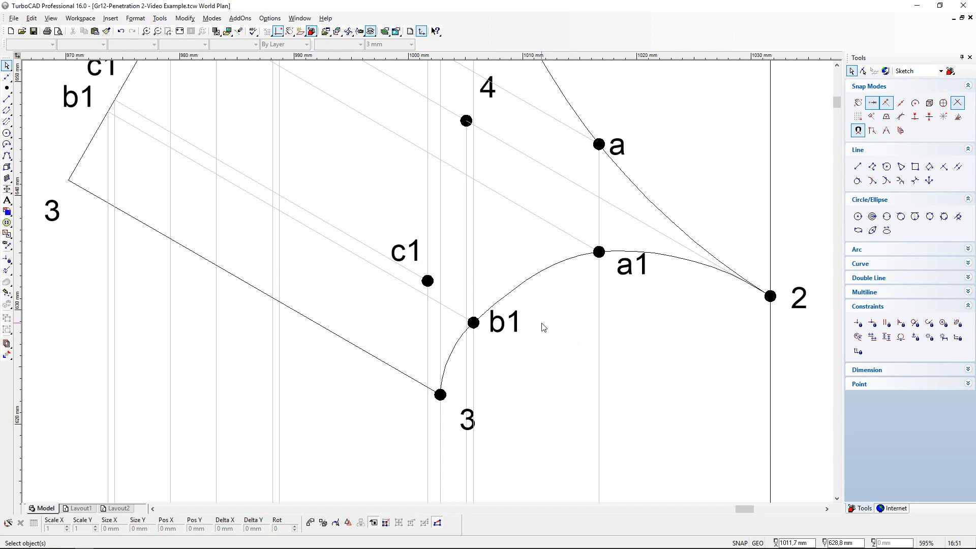
pyautogui.scroll(-1, 530, 220)
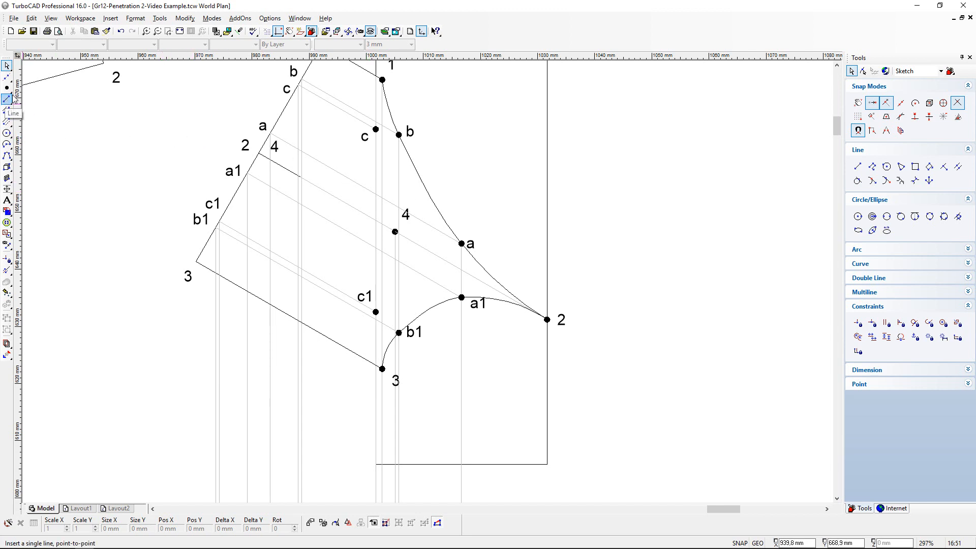
pyautogui.click(33, 31)
# - On the ANSWERS layer, draw a vertical line about 17.3 mm long from the half cylinder's lower-left corner up to the prism's lower edge
pyautogui.click(6, 99)
pyautogui.click(103, 45)
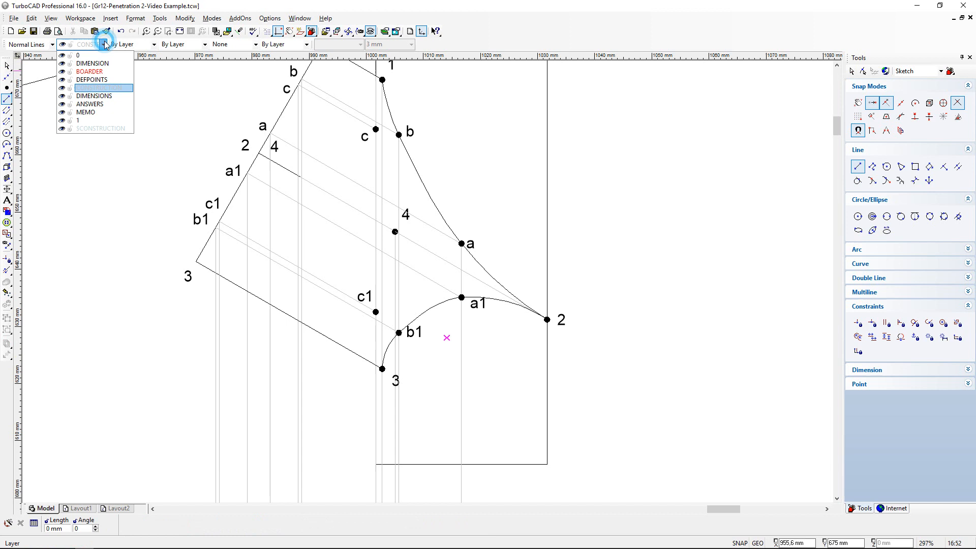
pyautogui.click(91, 105)
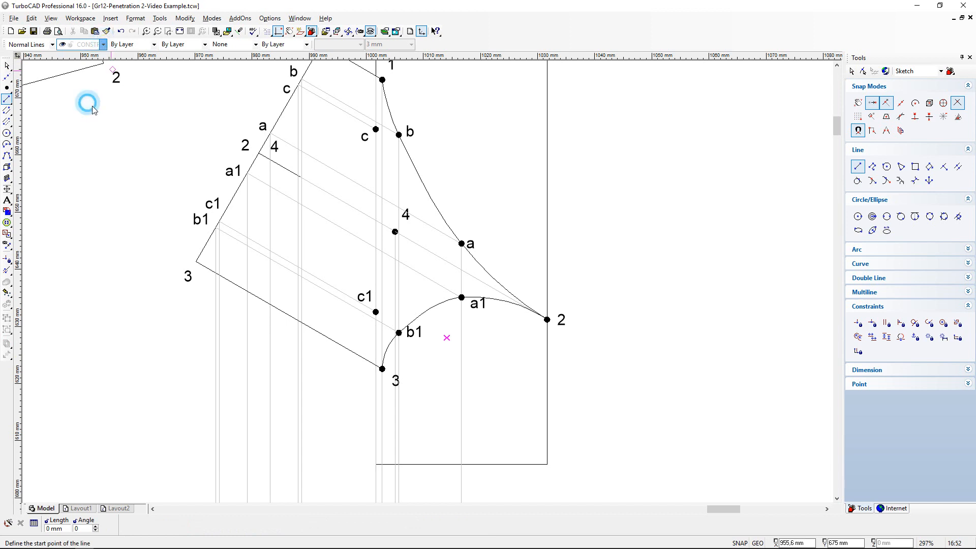
pyautogui.click(376, 464)
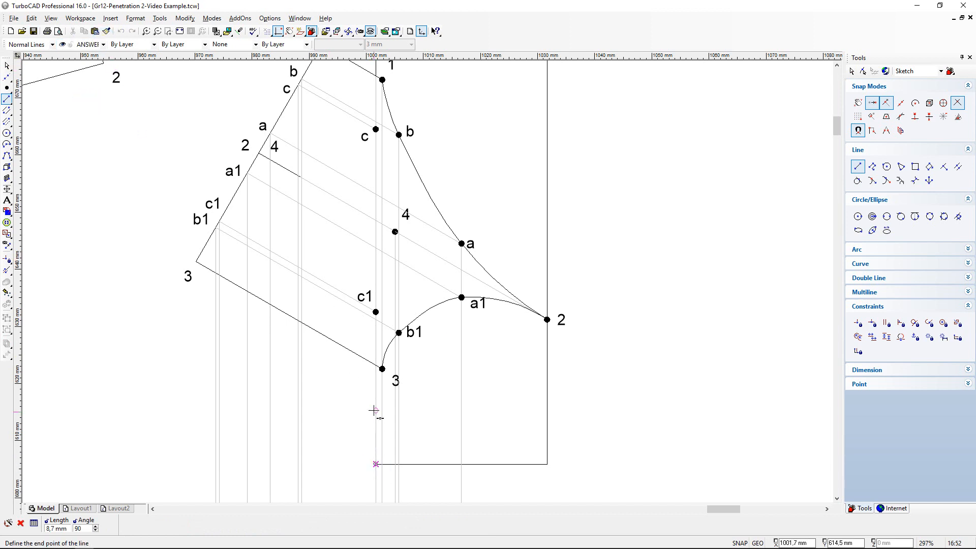
pyautogui.click(375, 366)
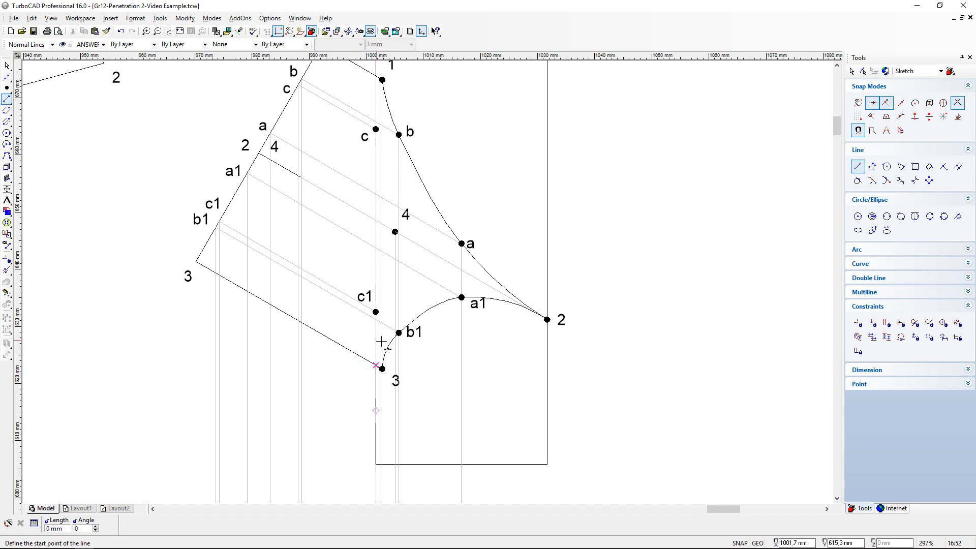
# - Draw a vertical dashed line from the prism's lower edge near point 3 up to point c1
pyautogui.scroll(3, 376, 328)
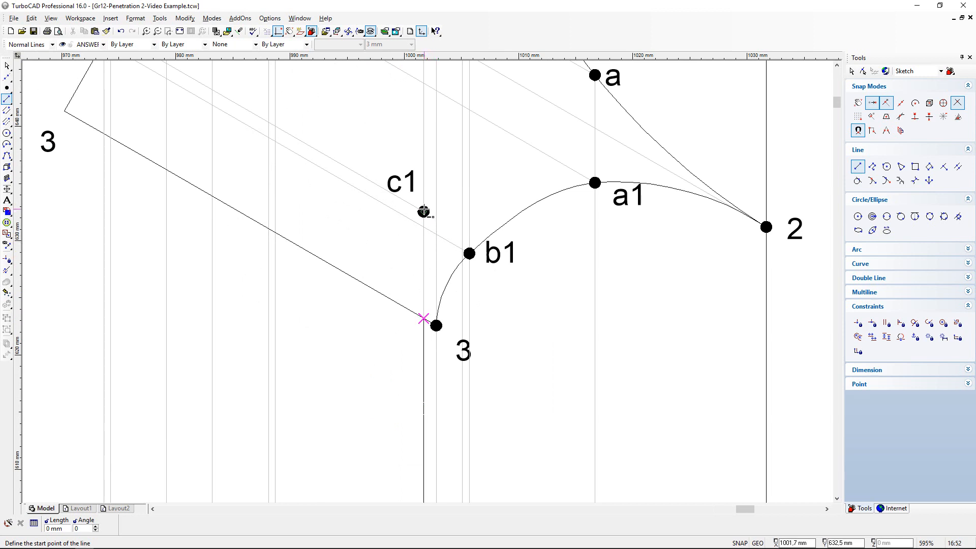
pyautogui.click(135, 45)
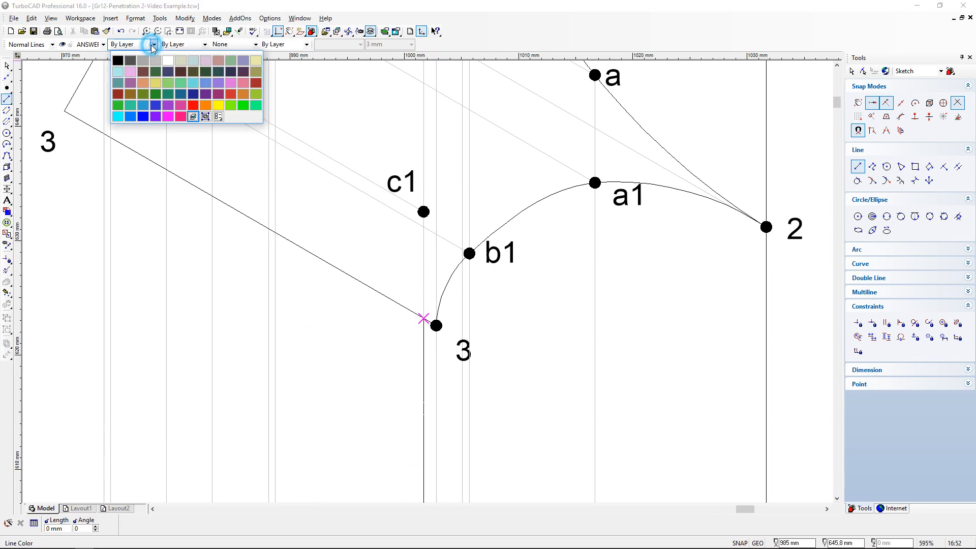
pyautogui.click(205, 45)
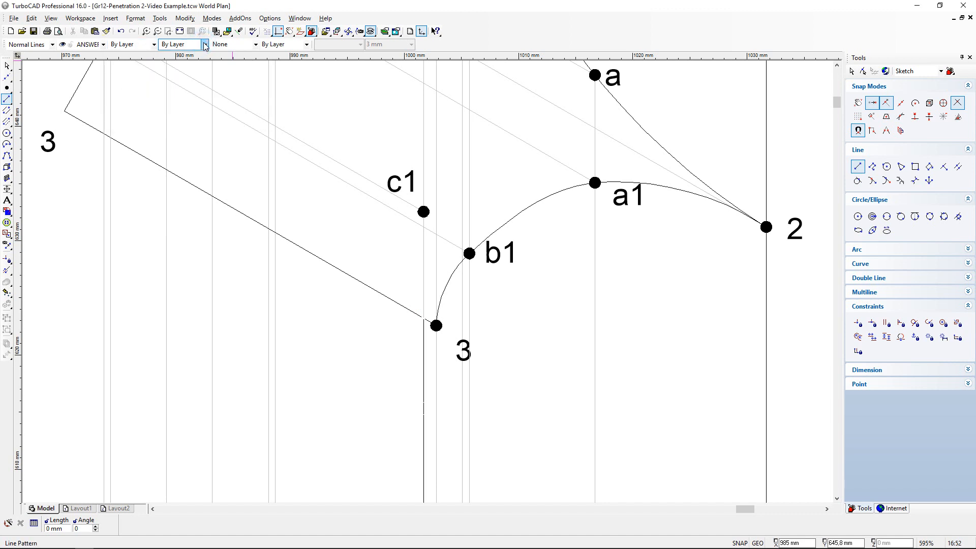
pyautogui.click(205, 45)
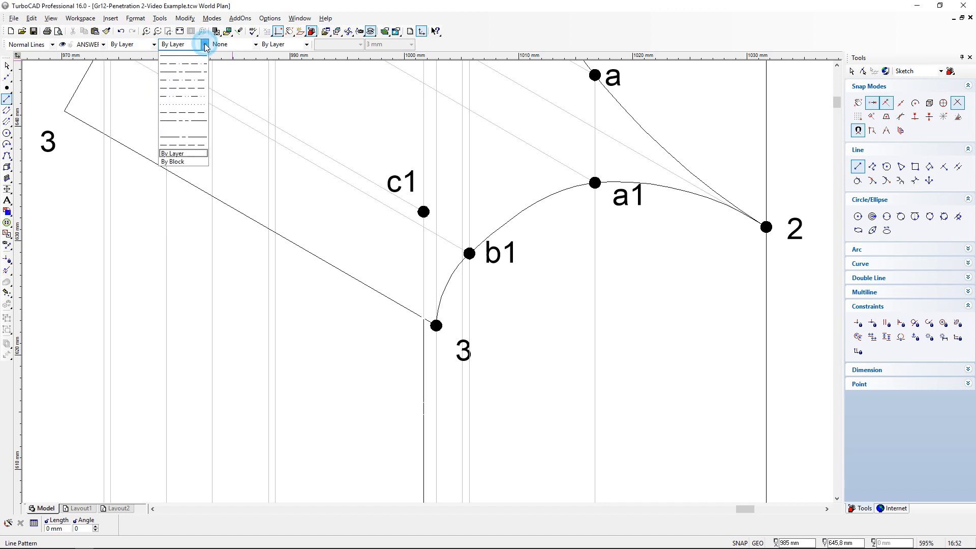
pyautogui.click(191, 88)
pyautogui.click(424, 319)
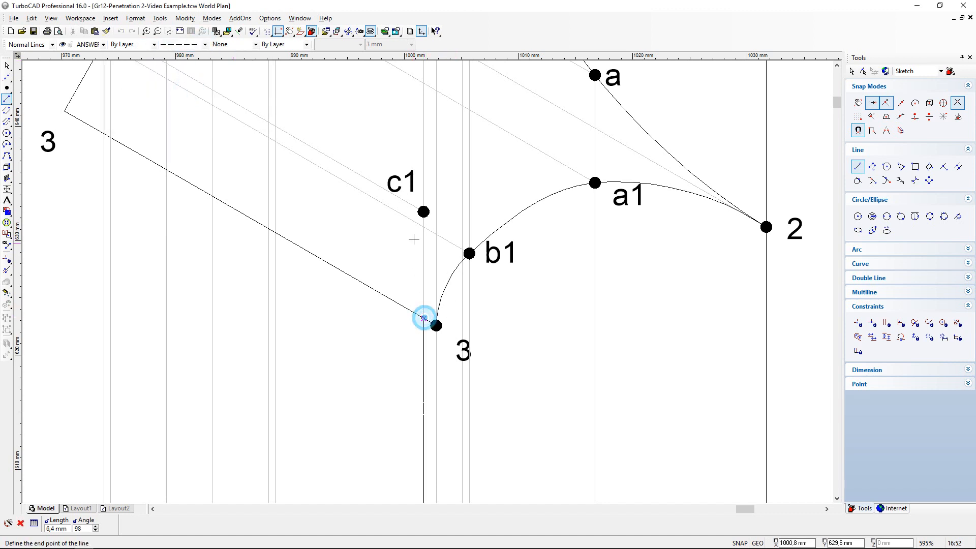
pyautogui.click(424, 212)
pyautogui.scroll(-5, 425, 218)
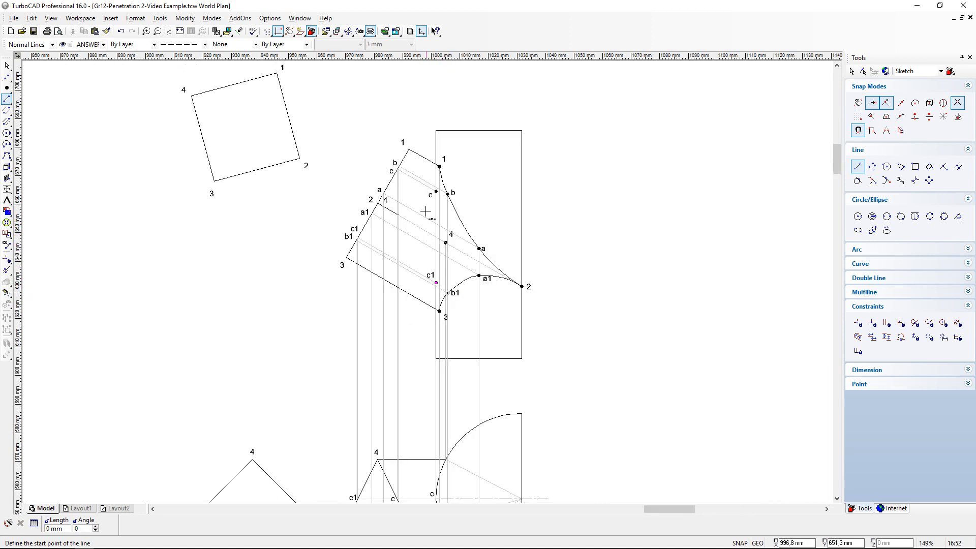
# - Draw a vertical dashed line about 9.3 mm long from the prism's upper edge near point 1 down to point c
pyautogui.scroll(5, 439, 159)
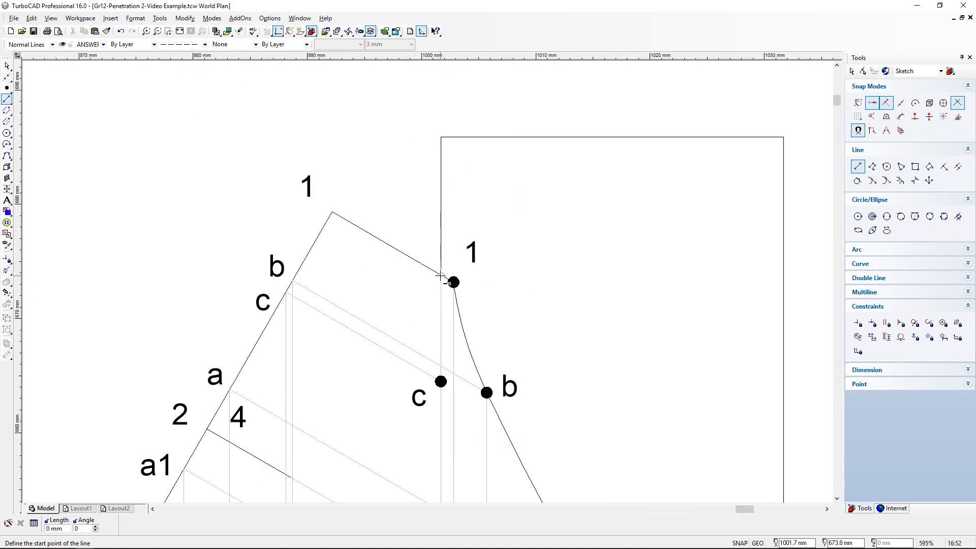
pyautogui.click(440, 275)
pyautogui.click(441, 381)
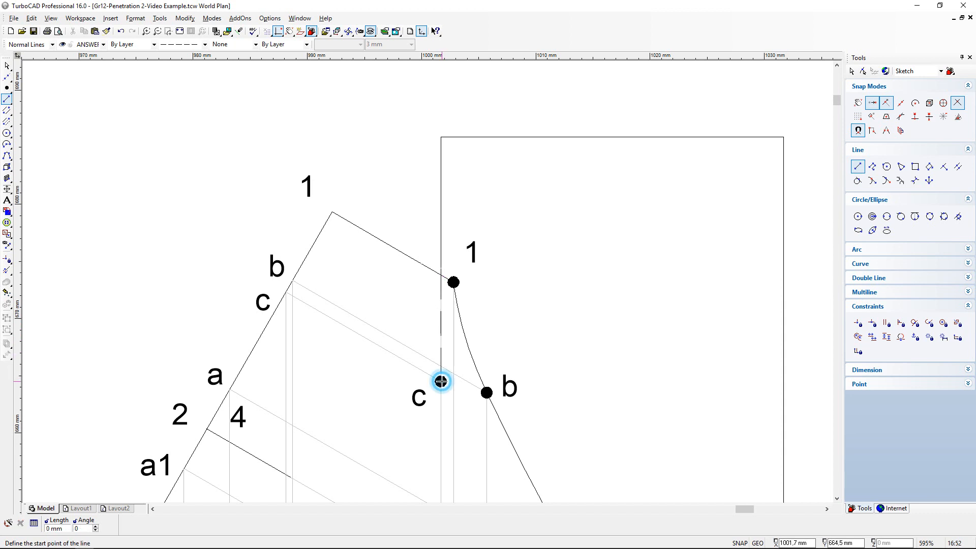
pyautogui.scroll(-2, 386, 279)
pyautogui.scroll(2, 427, 282)
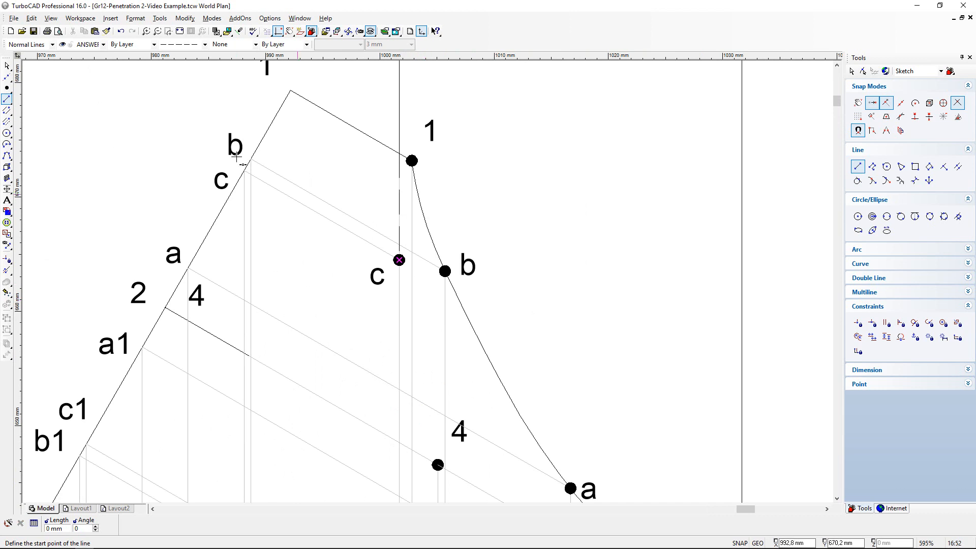
# - Turn on dash alignment and reduce the dash scale of the vertical dashed line above point c
pyautogui.click(7, 66)
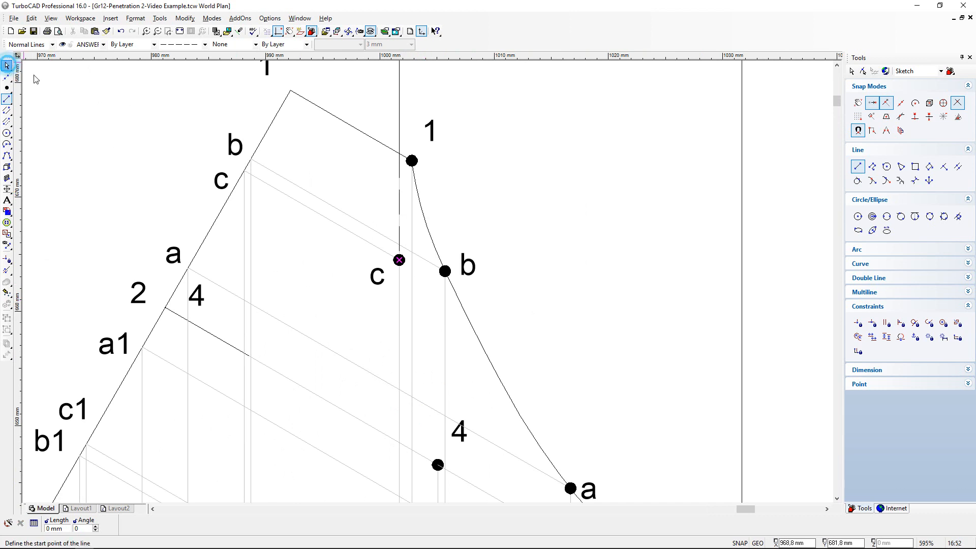
pyautogui.click(399, 195)
pyautogui.click(434, 214)
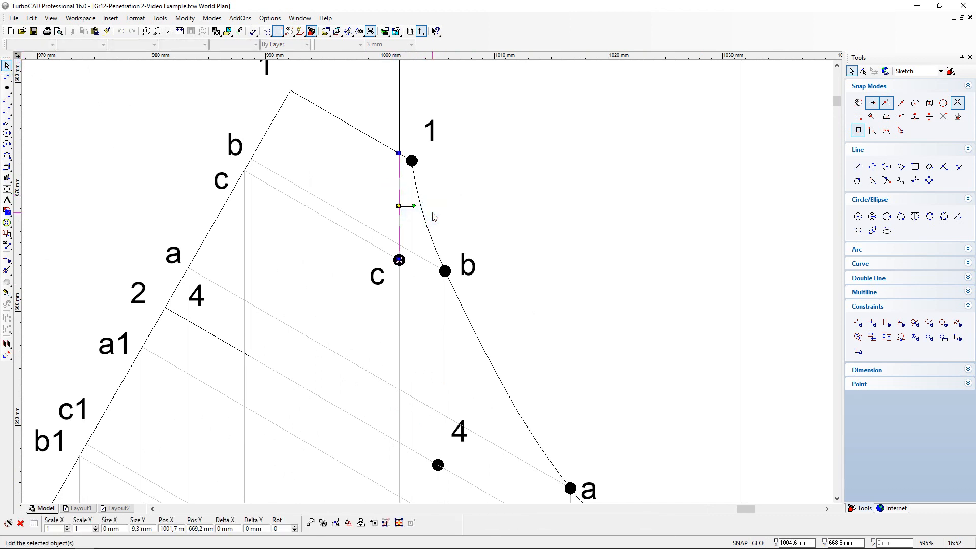
pyautogui.click(399, 205)
pyautogui.doubleClick(398, 205)
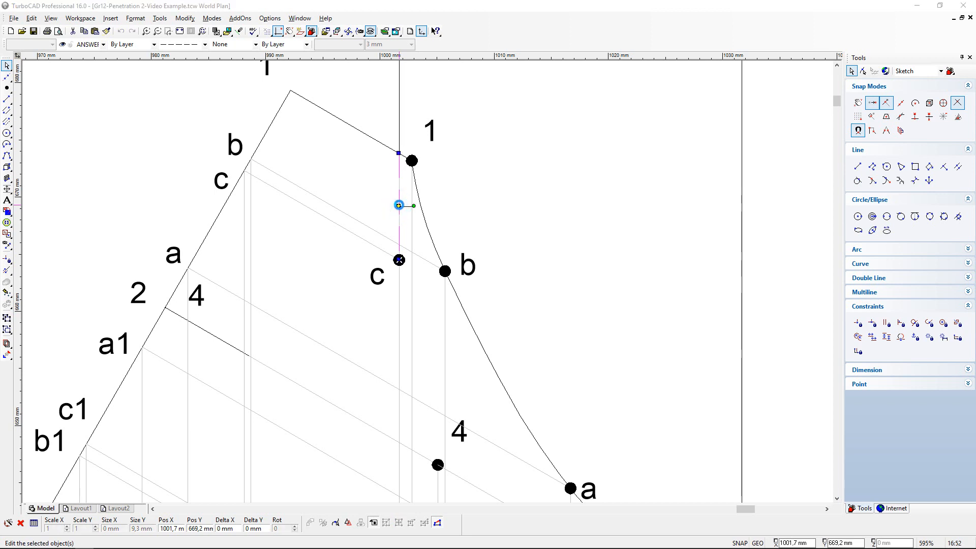
pyautogui.click(384, 189)
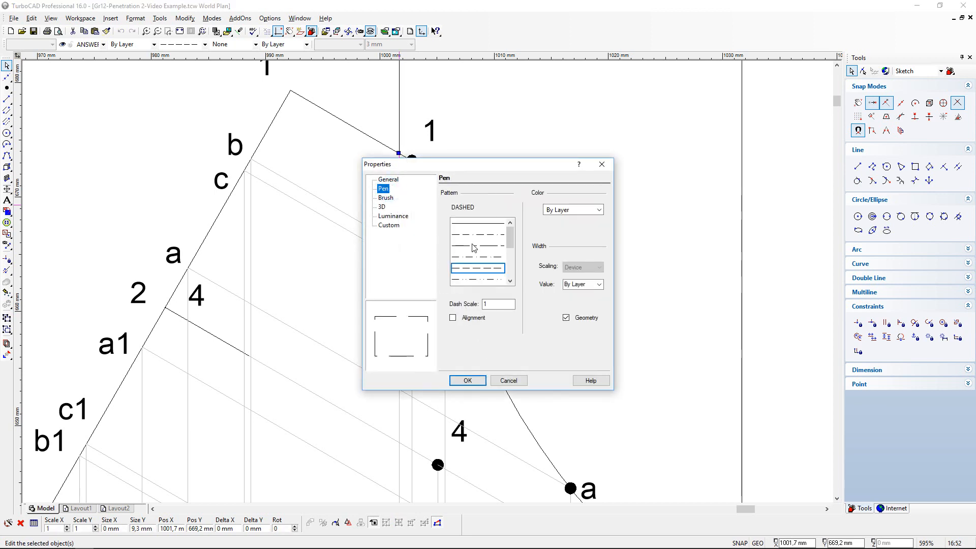
pyautogui.click(453, 318)
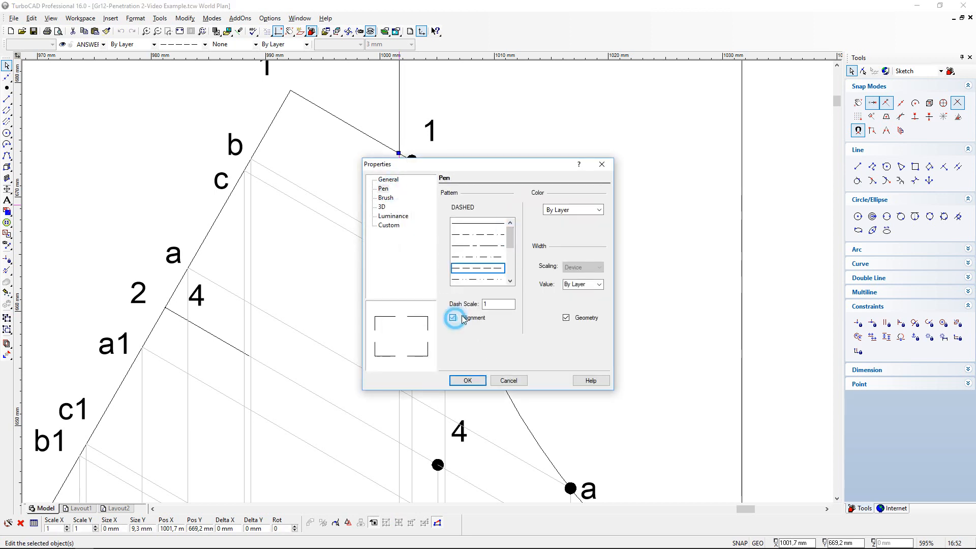
pyautogui.click(500, 304)
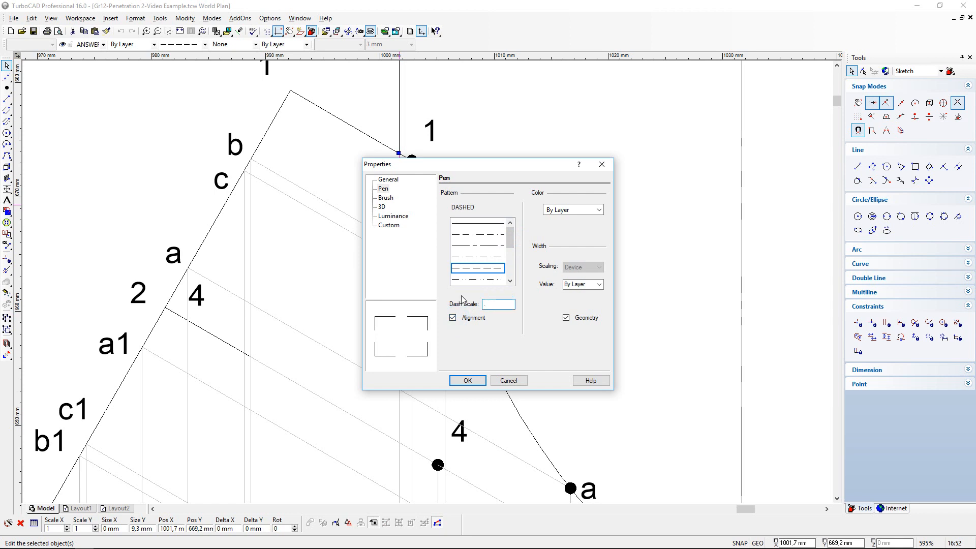
pyautogui.press('Return')
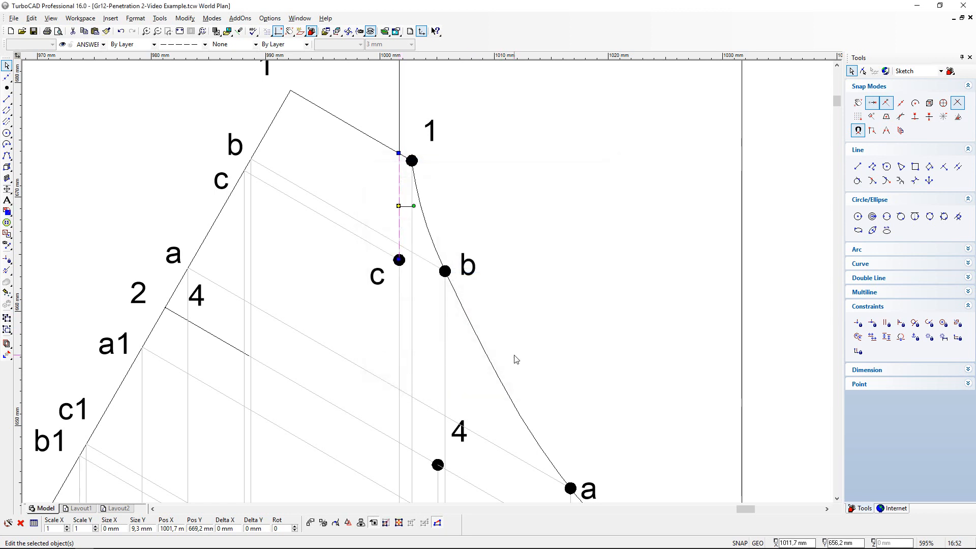
pyautogui.click(548, 277)
pyautogui.scroll(2, 399, 202)
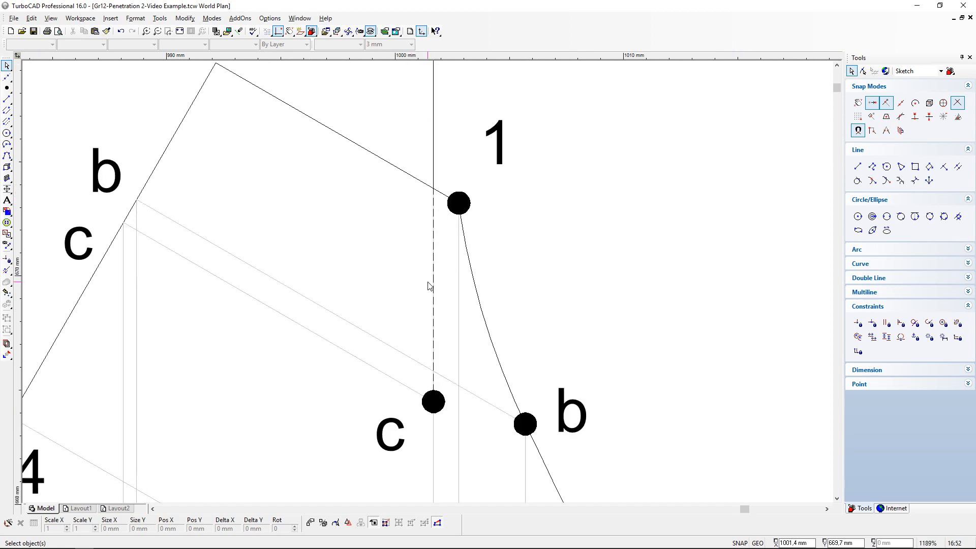
# - Set the dashed line below point c1 to a dash scale of .3 with alignment on, and save the drawing
pyautogui.scroll(-6, 435, 301)
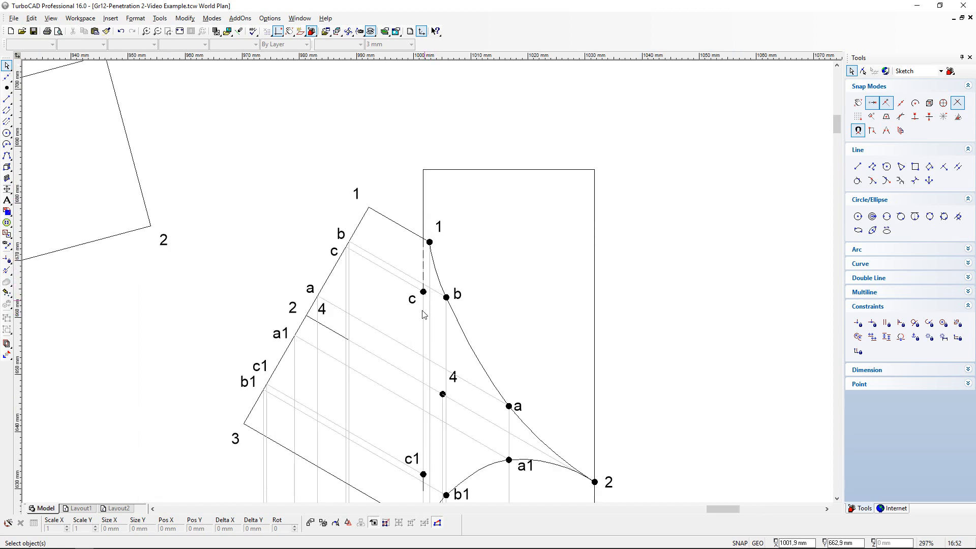
pyautogui.scroll(8, 433, 362)
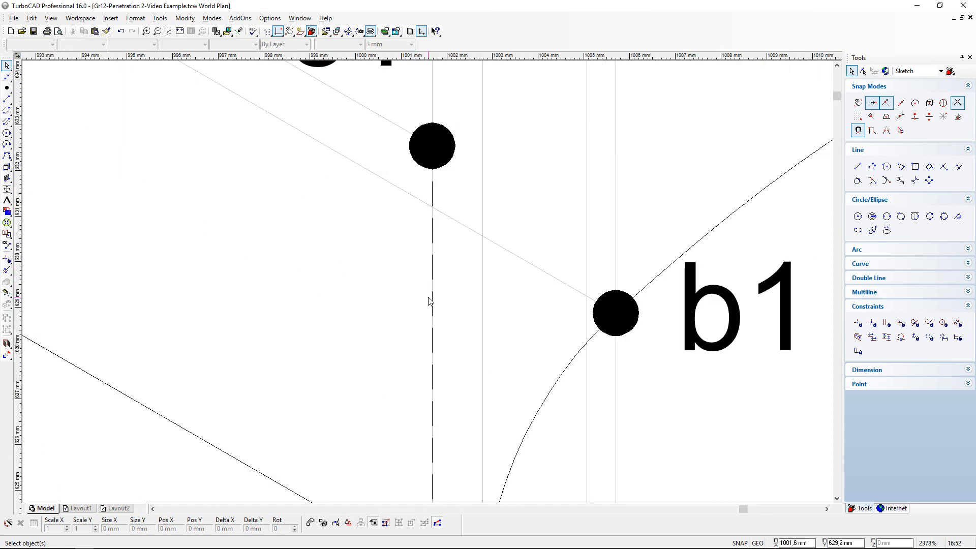
pyautogui.click(431, 299)
pyautogui.click(454, 315)
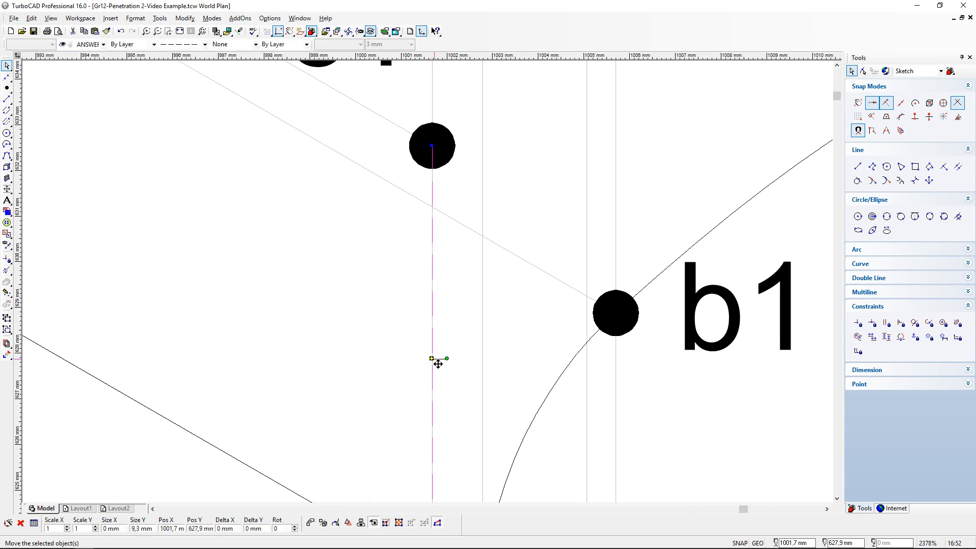
pyautogui.doubleClick(431, 359)
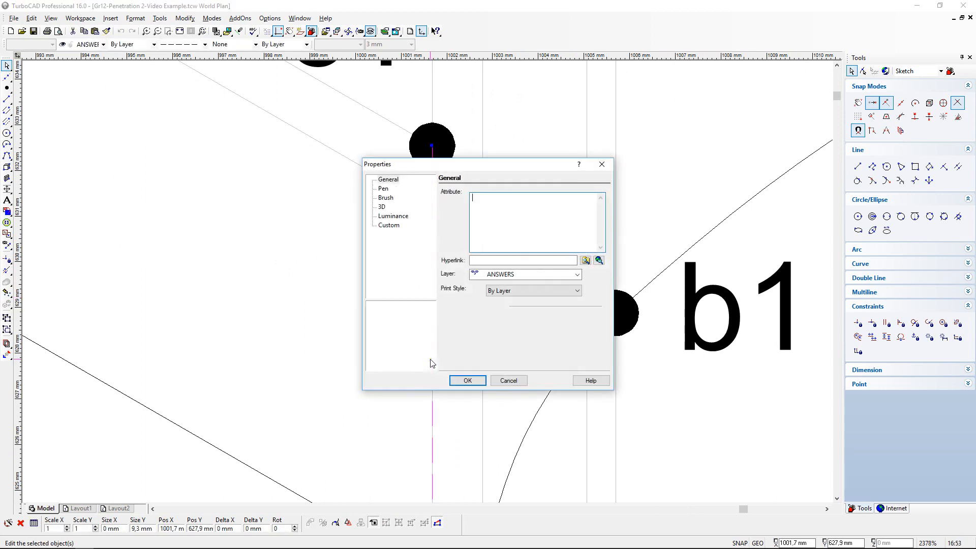
pyautogui.click(384, 189)
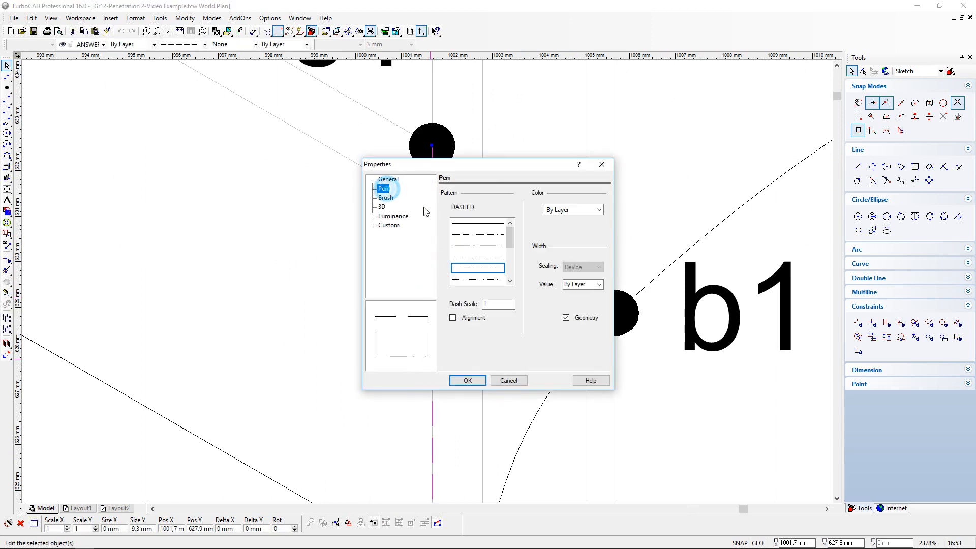
pyautogui.doubleClick(483, 303)
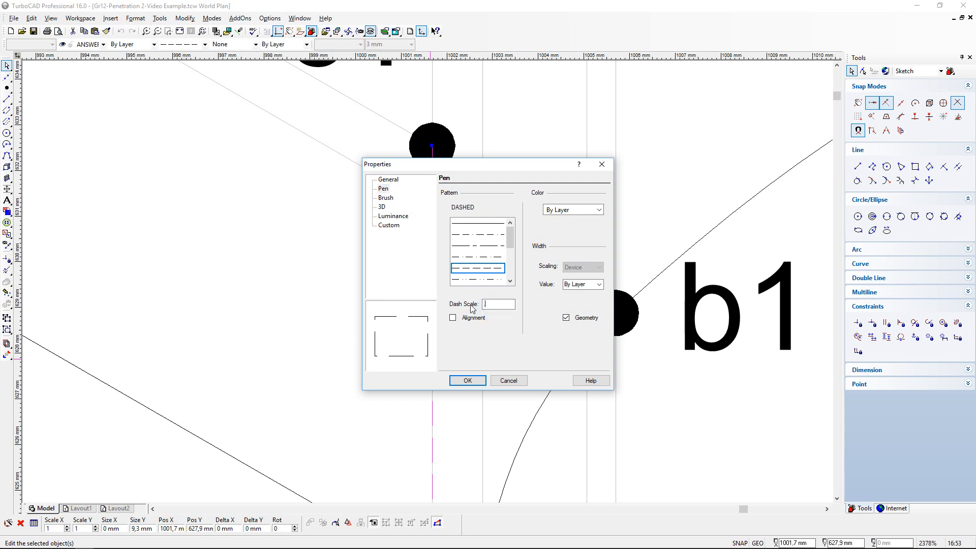
pyautogui.click(452, 318)
pyautogui.click(467, 380)
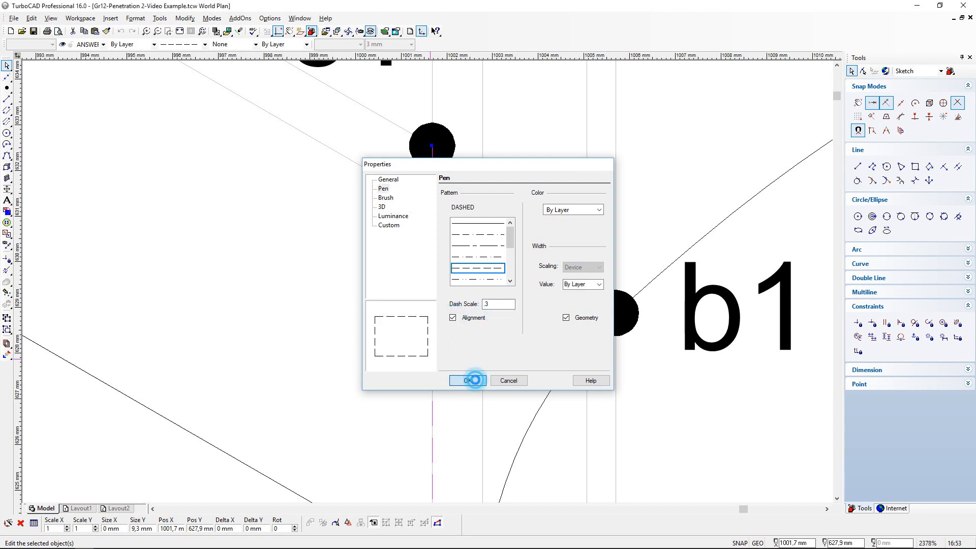
pyautogui.click(666, 196)
pyautogui.scroll(-2, 437, 299)
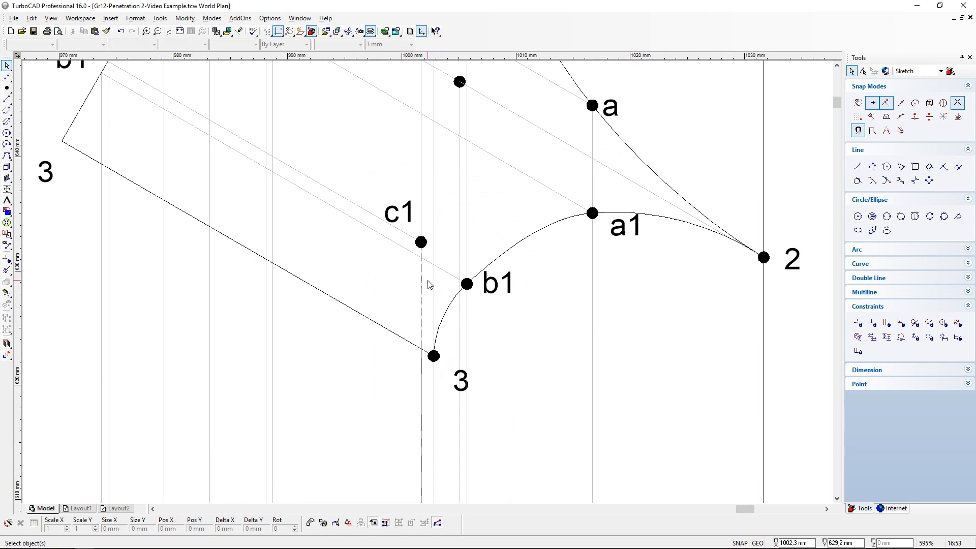
pyautogui.scroll(-1, 449, 244)
pyautogui.scroll(1, 453, 245)
pyautogui.scroll(-1, 428, 286)
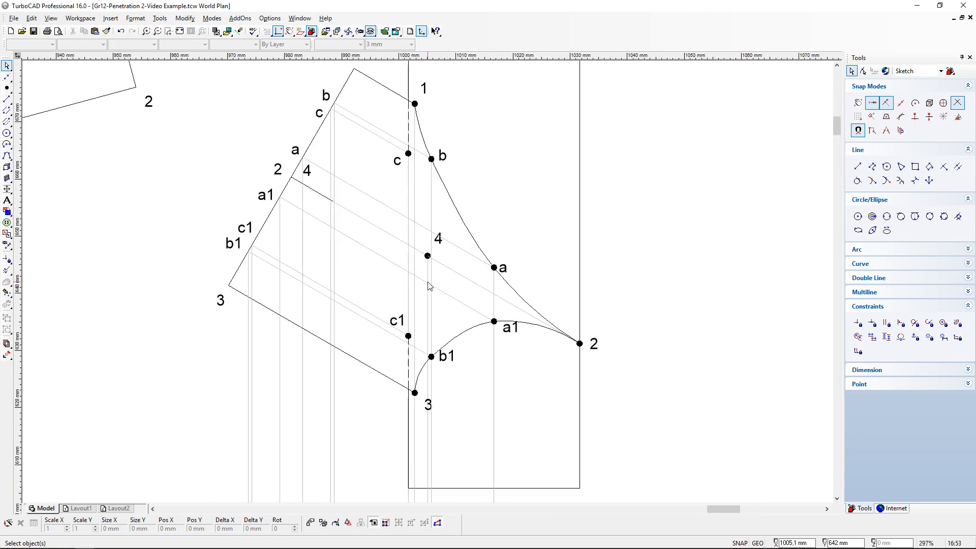
pyautogui.click(33, 31)
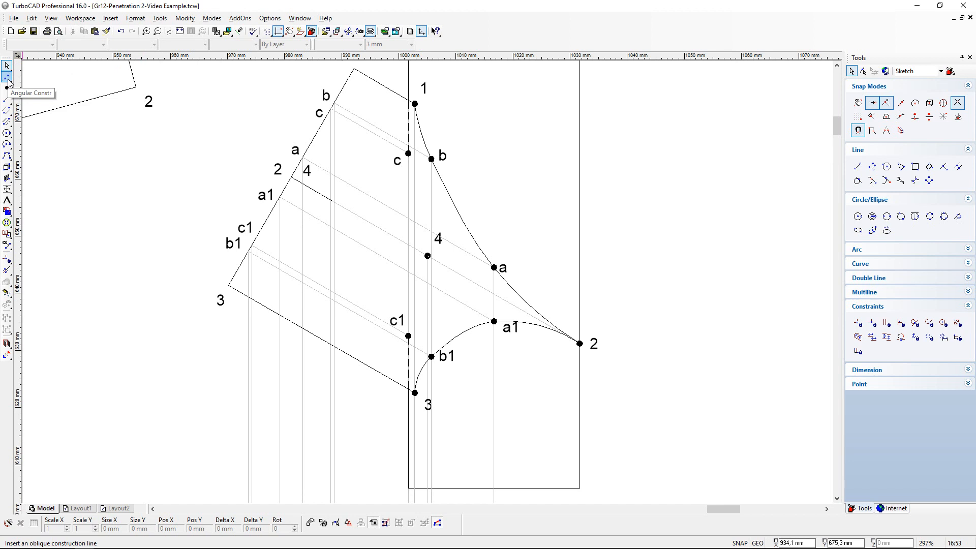
# - Start a spline curve with the dashed line pattern for the hidden intersection in the front view
pyautogui.scroll(-1, 712, 190)
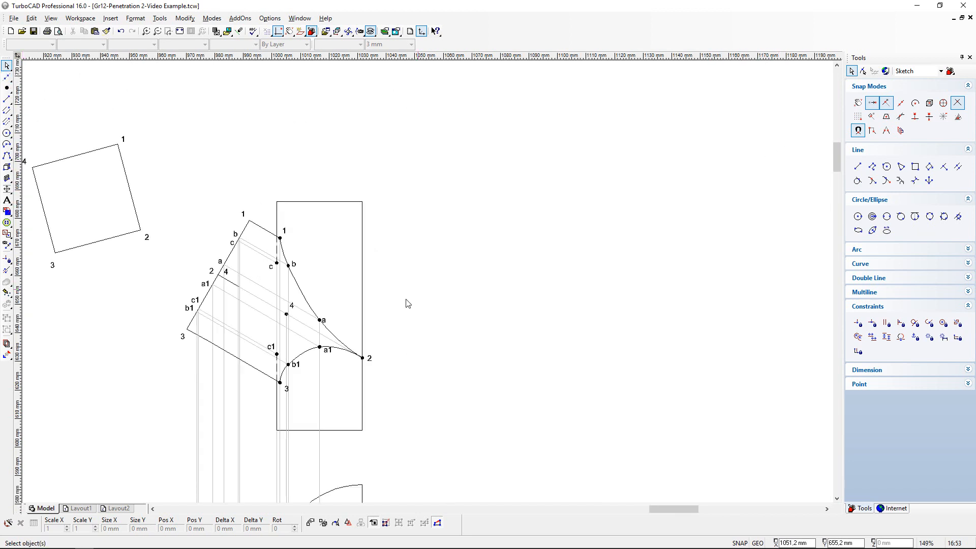
pyautogui.scroll(-1, 349, 371)
pyautogui.scroll(2, 400, 377)
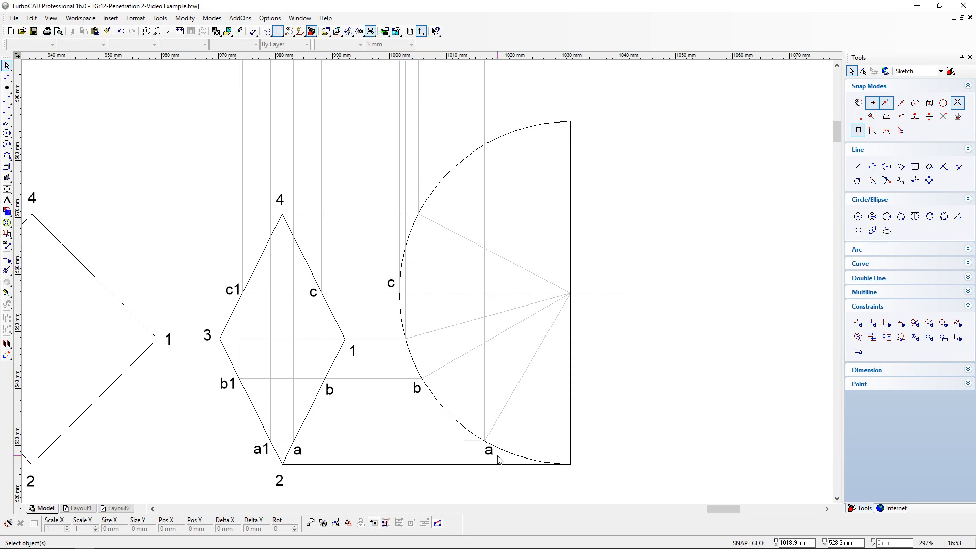
pyautogui.scroll(-2, 445, 181)
pyautogui.scroll(2, 427, 245)
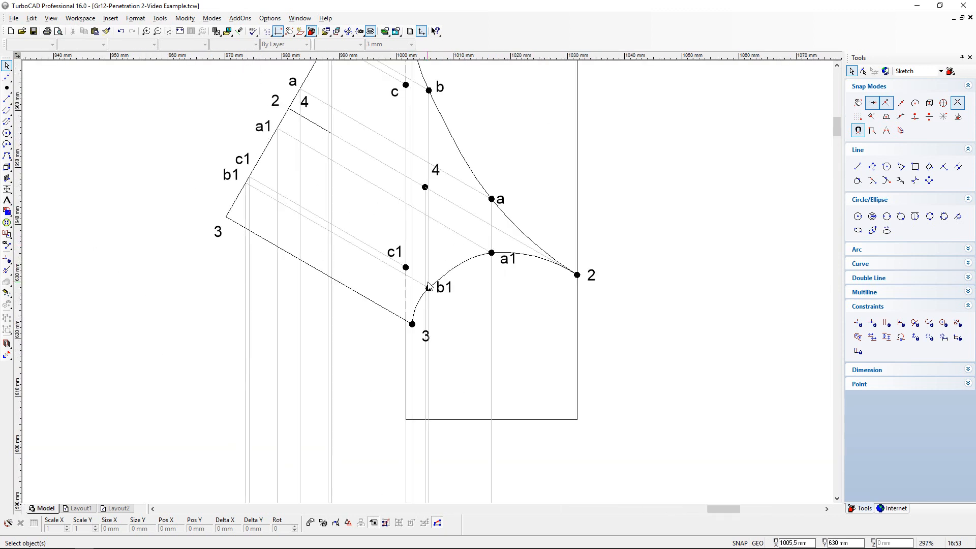
pyautogui.click(7, 77)
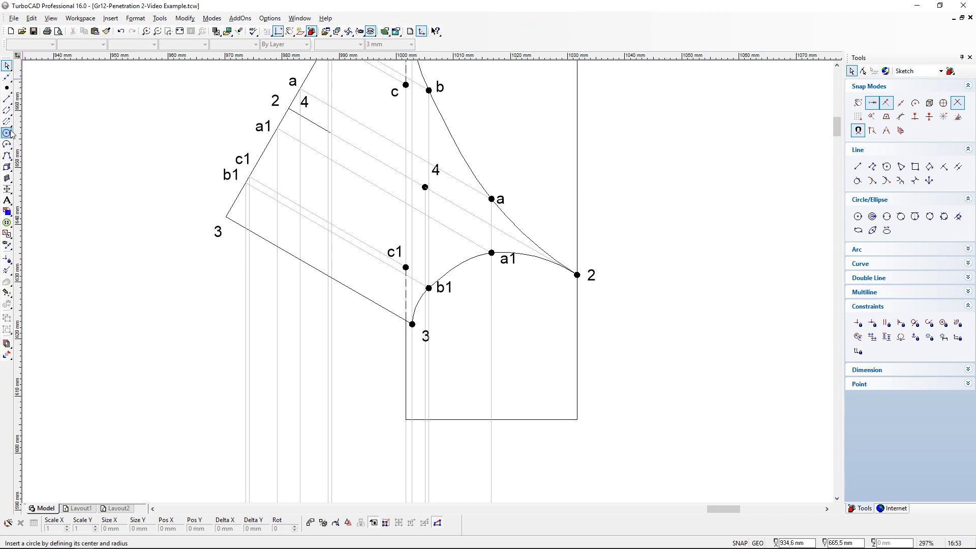
pyautogui.click(8, 156)
pyautogui.click(203, 45)
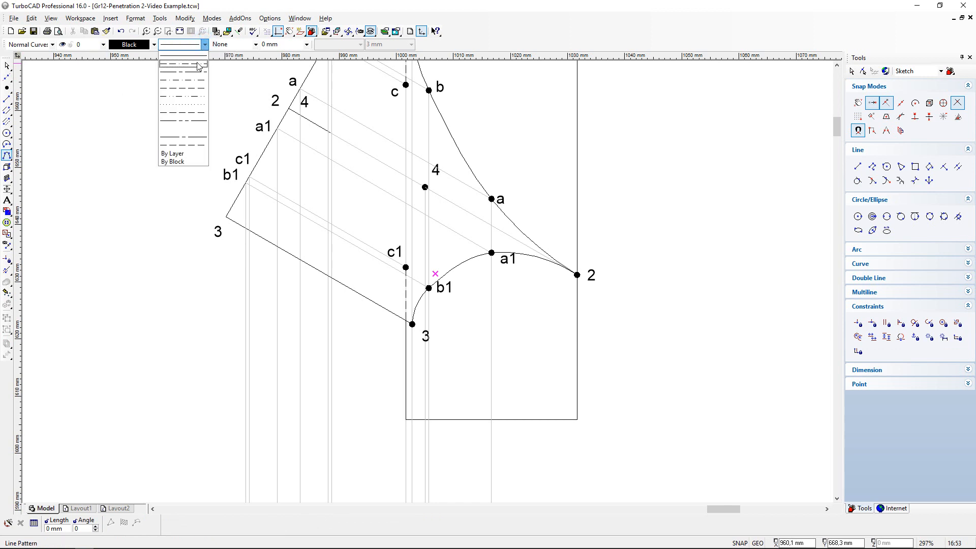
pyautogui.click(192, 88)
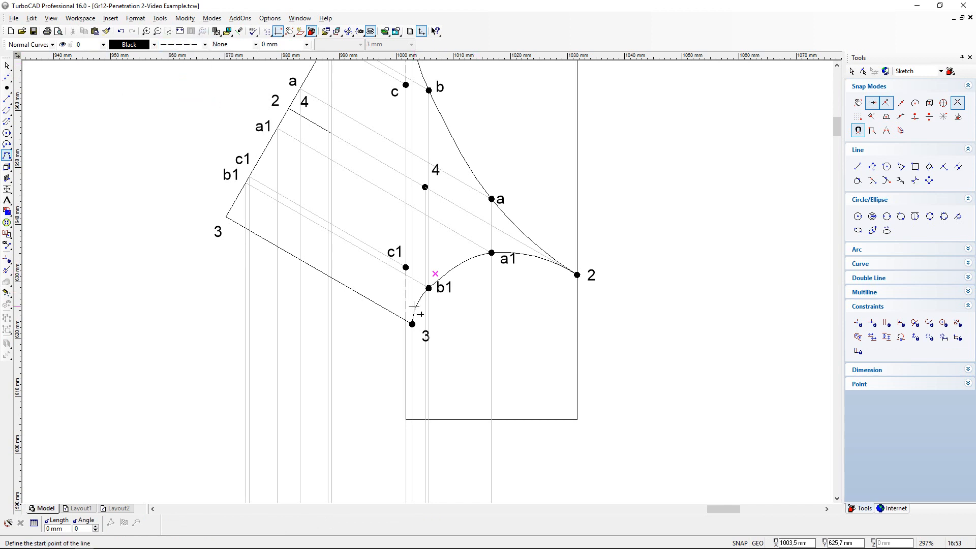
# - Try to draw the hidden intersection curve as a dashed spline from point 3 through c1 and 4 to c
pyautogui.scroll(5, 412, 321)
pyautogui.click(421, 351)
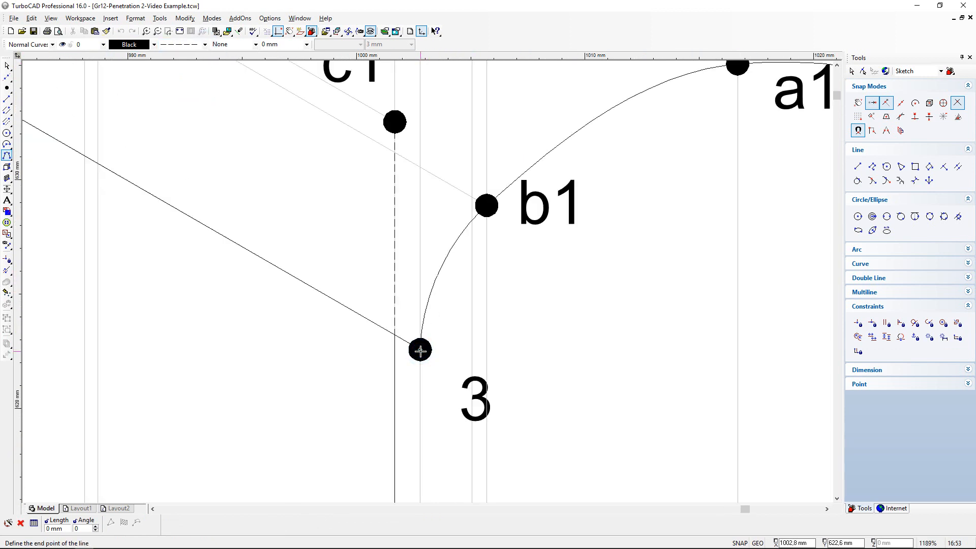
pyautogui.click(395, 122)
pyautogui.scroll(-3, 397, 124)
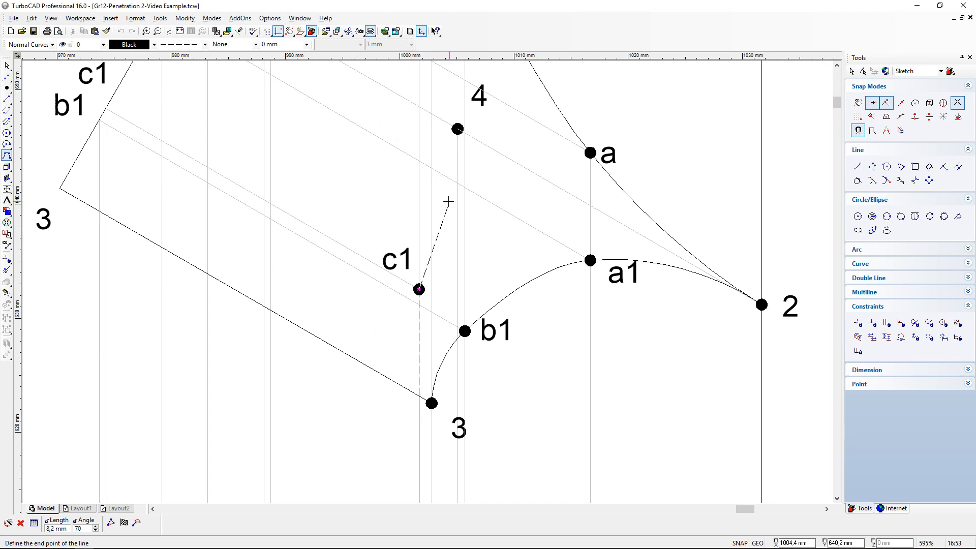
pyautogui.scroll(-3, 429, 279)
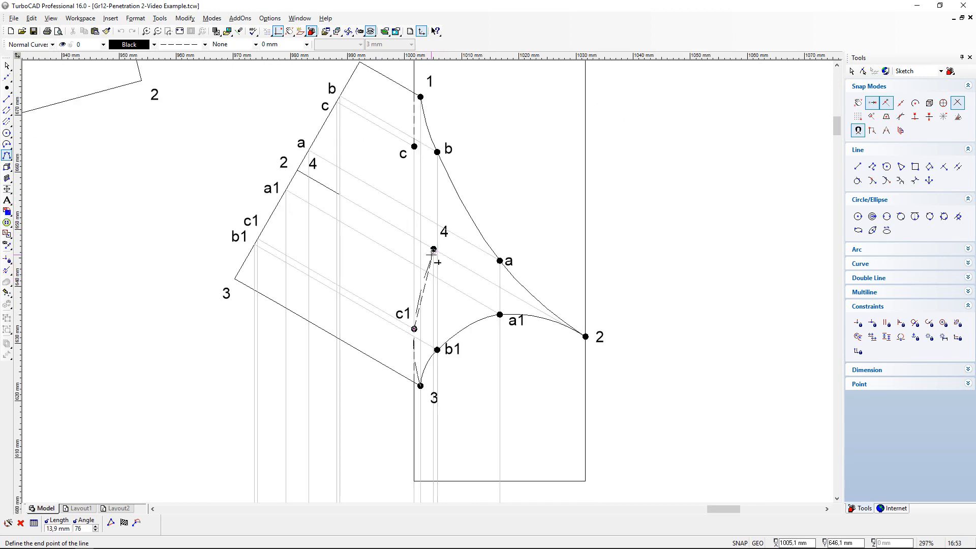
pyautogui.scroll(6, 432, 254)
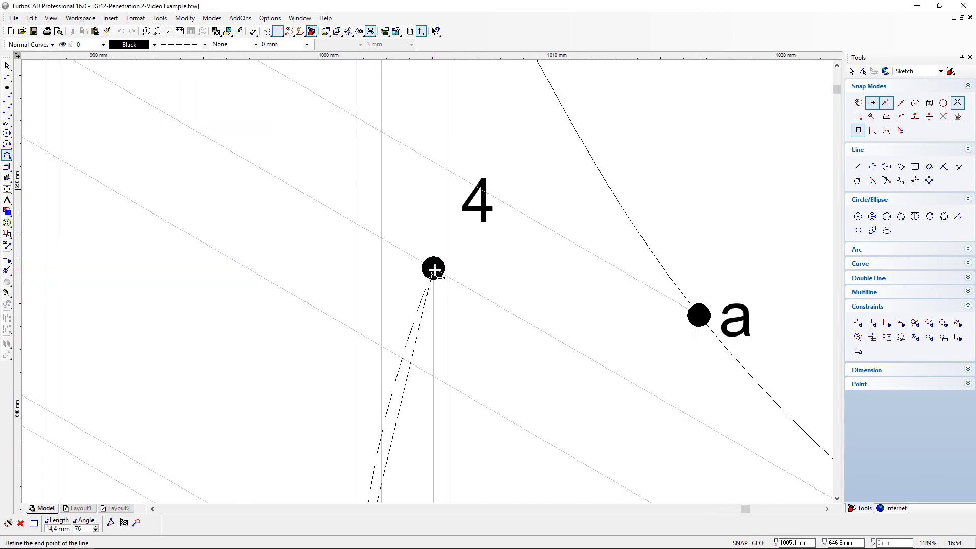
pyautogui.click(433, 268)
pyautogui.scroll(-6, 420, 290)
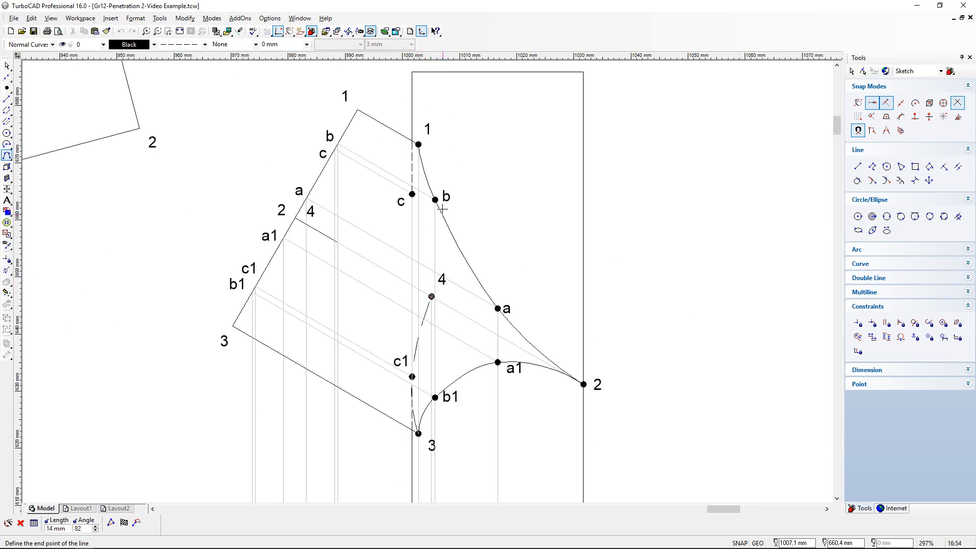
pyautogui.scroll(6, 429, 283)
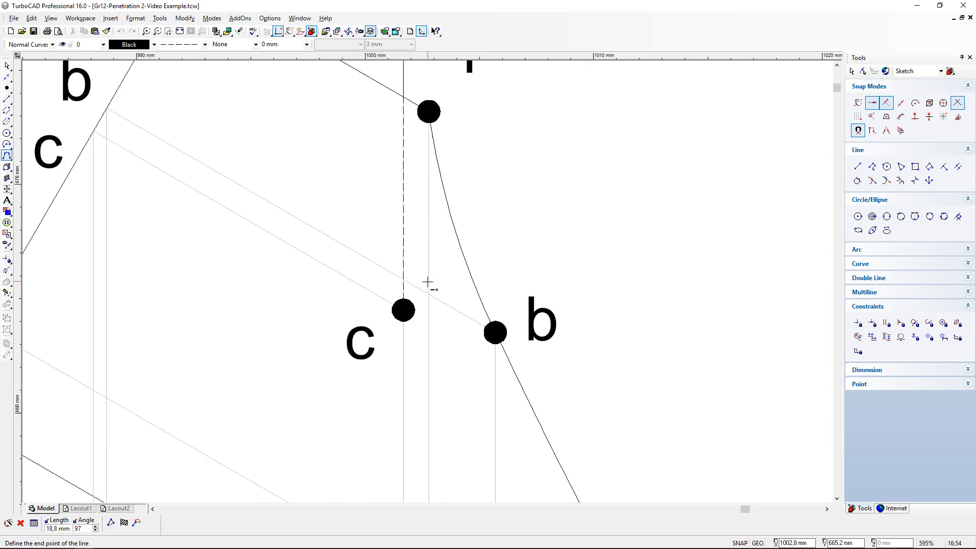
pyautogui.click(403, 310)
pyautogui.rightClick(444, 310)
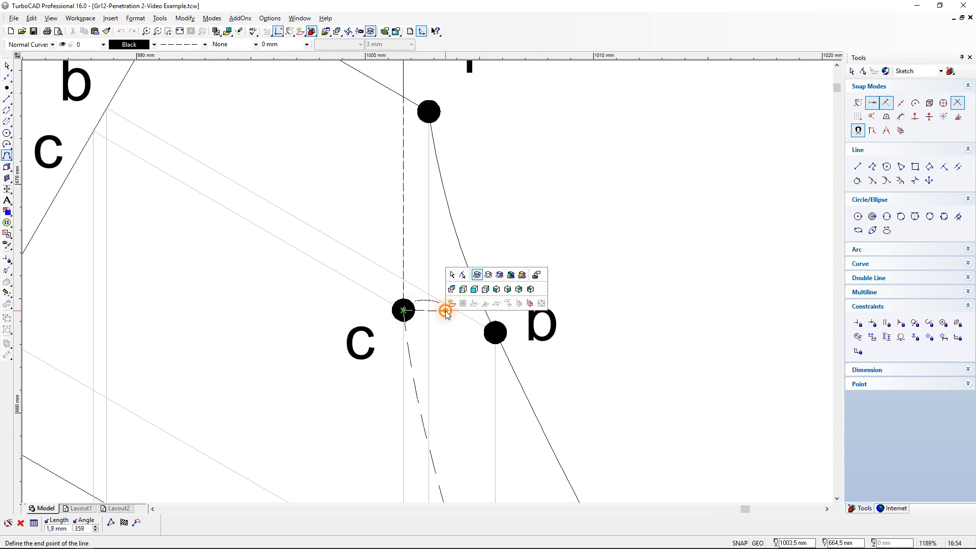
pyautogui.click(476, 387)
pyautogui.scroll(-5, 427, 282)
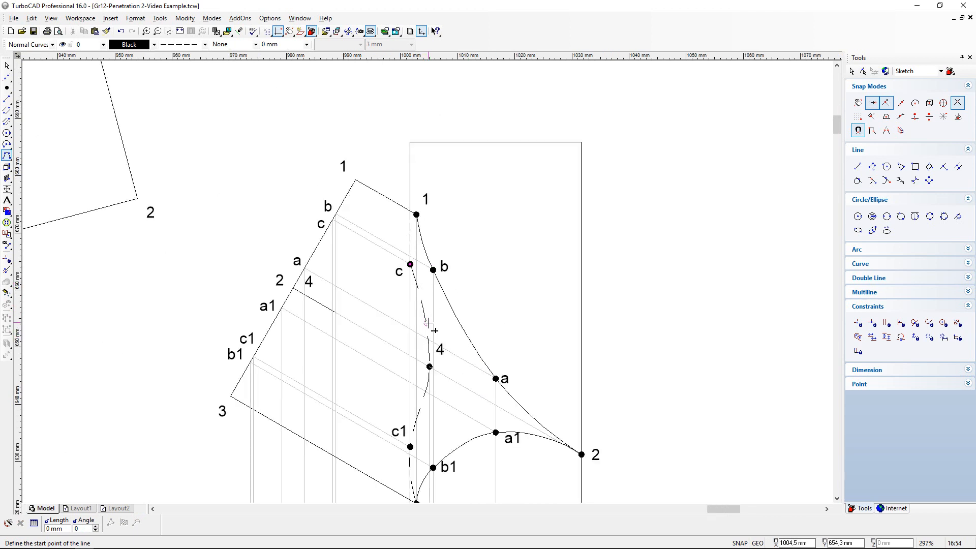
# - Undo the dashed spline just drawn through points 3, c1, 4 and c
pyautogui.click(122, 32)
pyautogui.scroll(2, 406, 476)
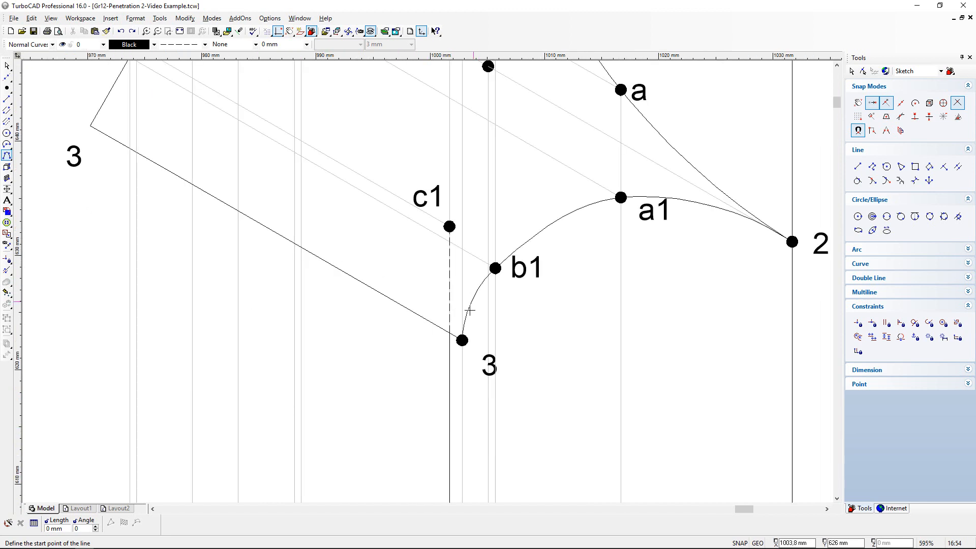
# - Draw the lower hidden intersection curve in the front view as a dashed spline from point 3 through c1 to 4
pyautogui.click(462, 340)
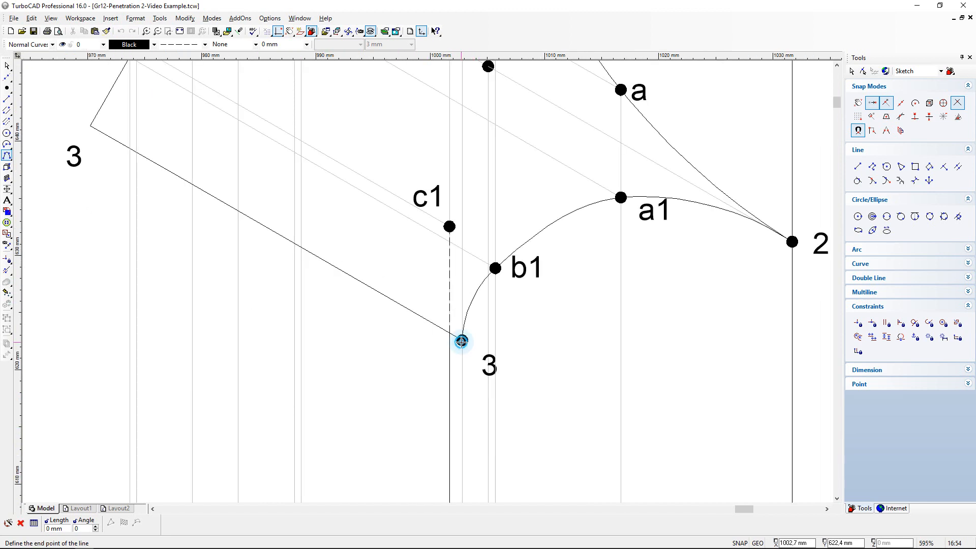
pyautogui.click(449, 227)
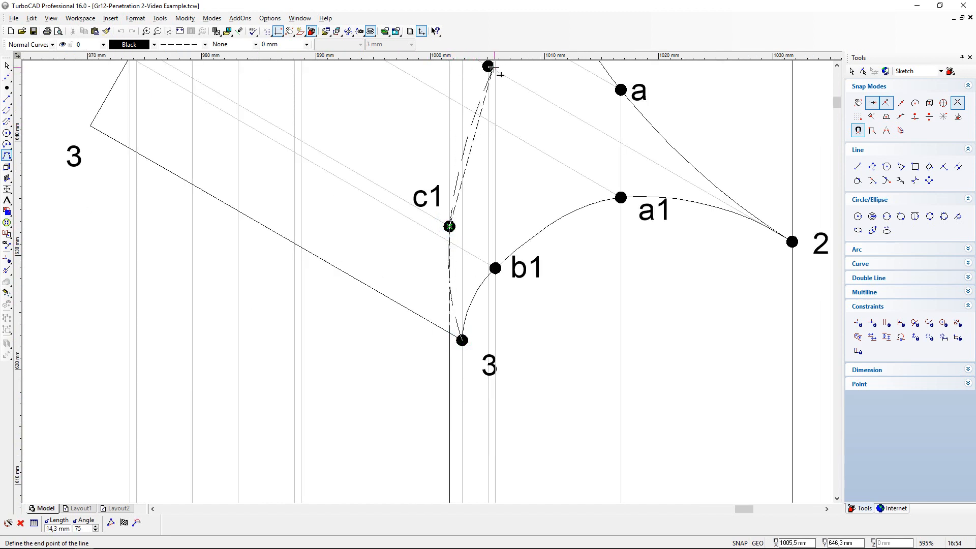
pyautogui.scroll(-1, 488, 66)
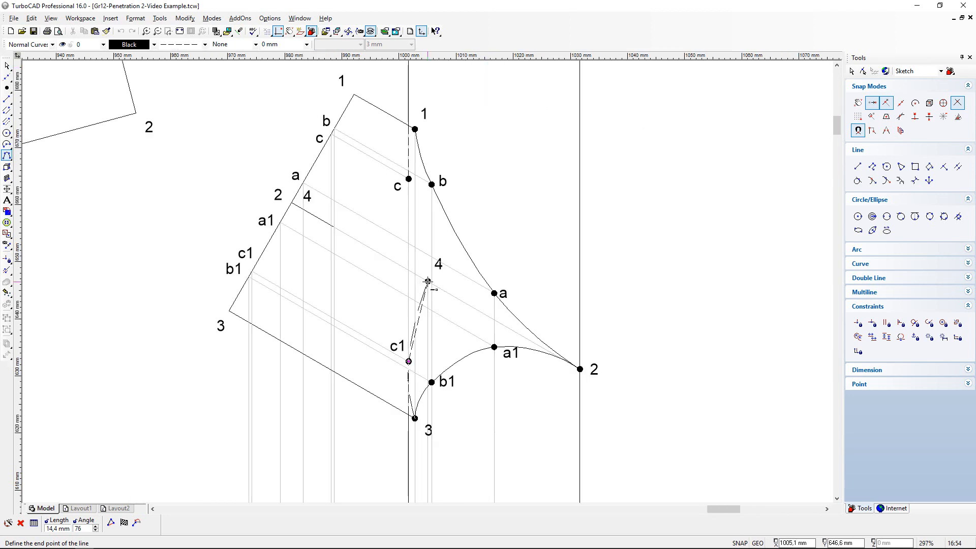
pyautogui.scroll(3, 429, 279)
pyautogui.click(426, 294)
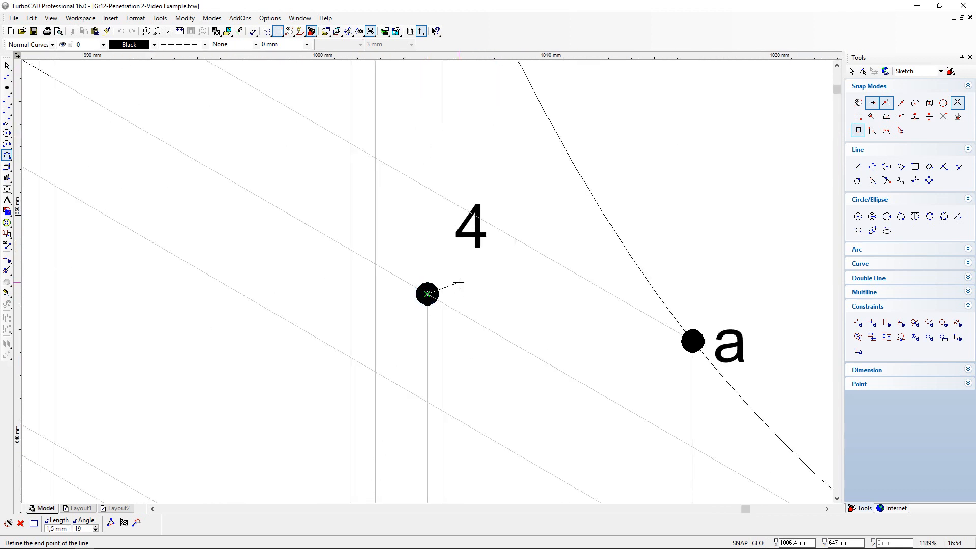
pyautogui.rightClick(455, 279)
pyautogui.click(488, 356)
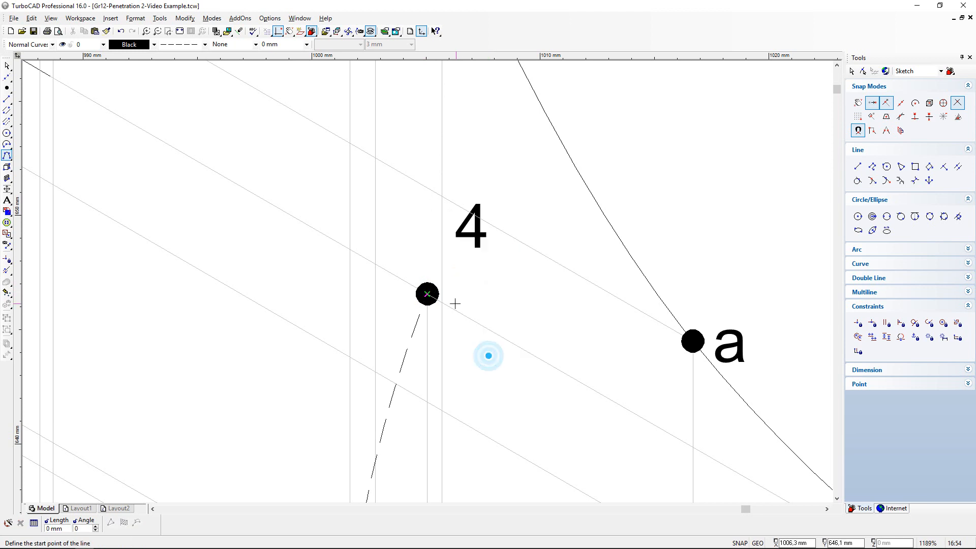
# - Draw the upper hidden intersection curve in the front view as a dashed spline from point 4 through c to 1
pyautogui.scroll(-2, 402, 232)
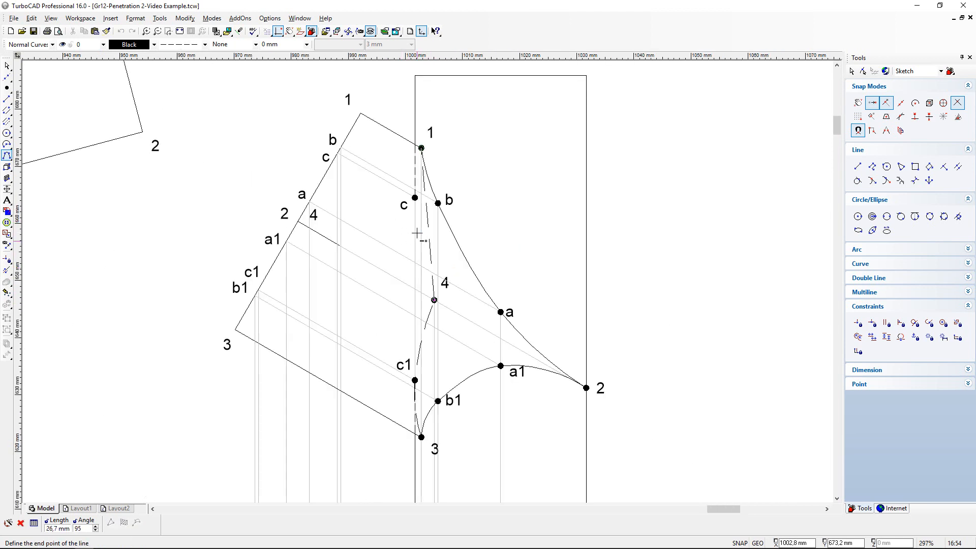
pyautogui.scroll(2, 418, 194)
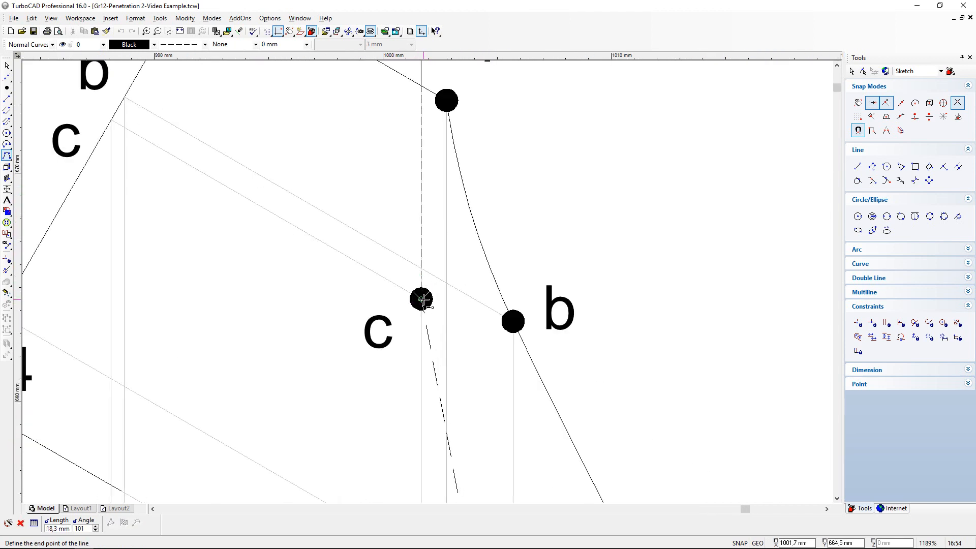
pyautogui.click(422, 300)
pyautogui.scroll(-2, 427, 239)
pyautogui.scroll(2, 435, 203)
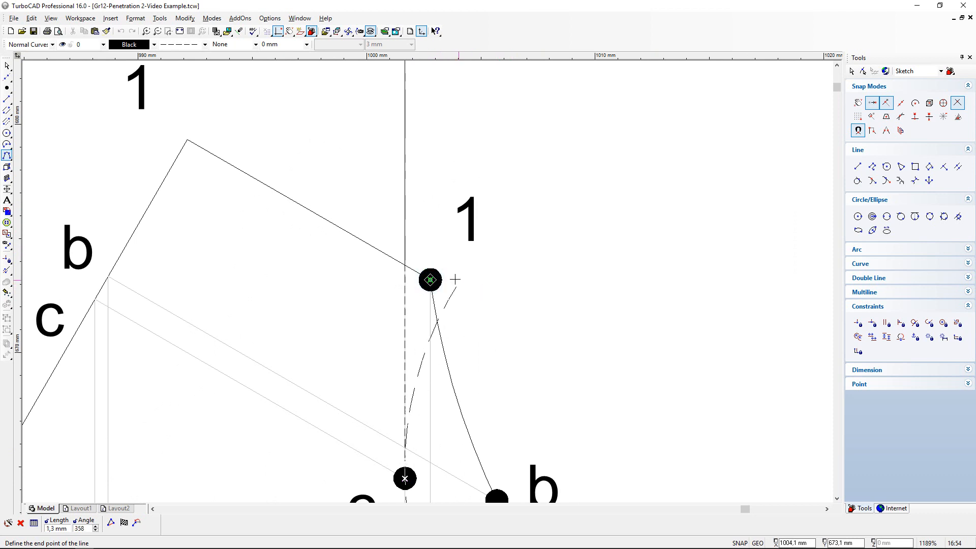
pyautogui.click(430, 279)
pyautogui.rightClick(552, 299)
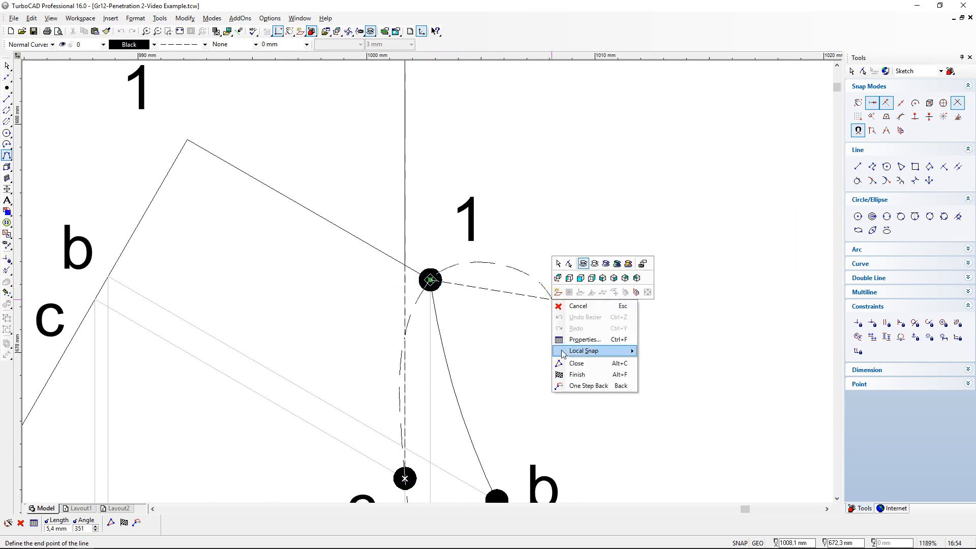
pyautogui.click(580, 376)
pyautogui.scroll(-2, 545, 373)
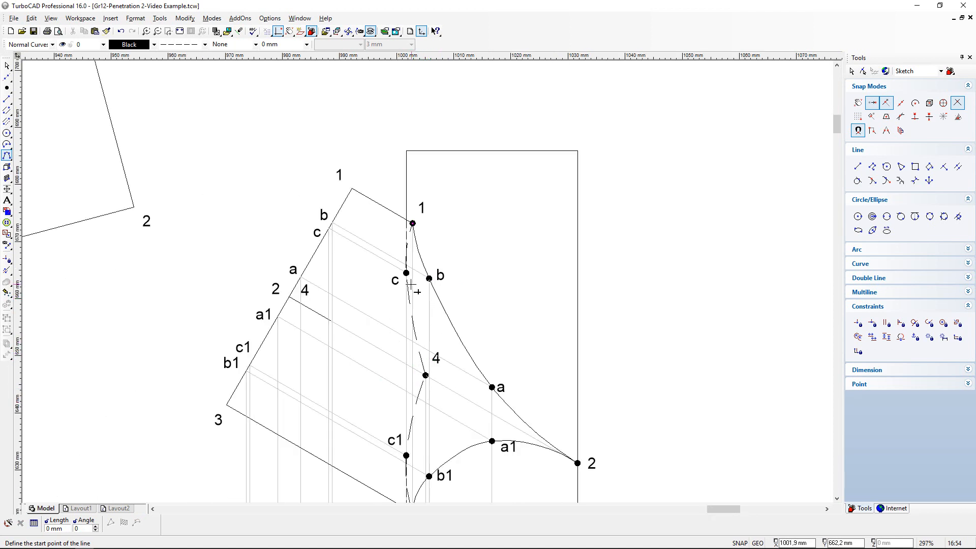
pyautogui.scroll(1, 410, 285)
pyautogui.scroll(-2, 431, 352)
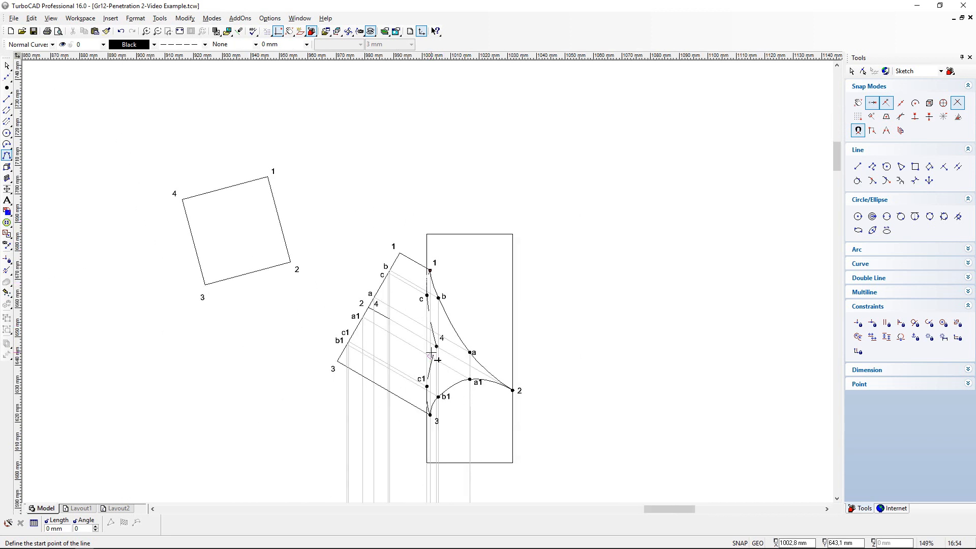
pyautogui.scroll(1, 428, 399)
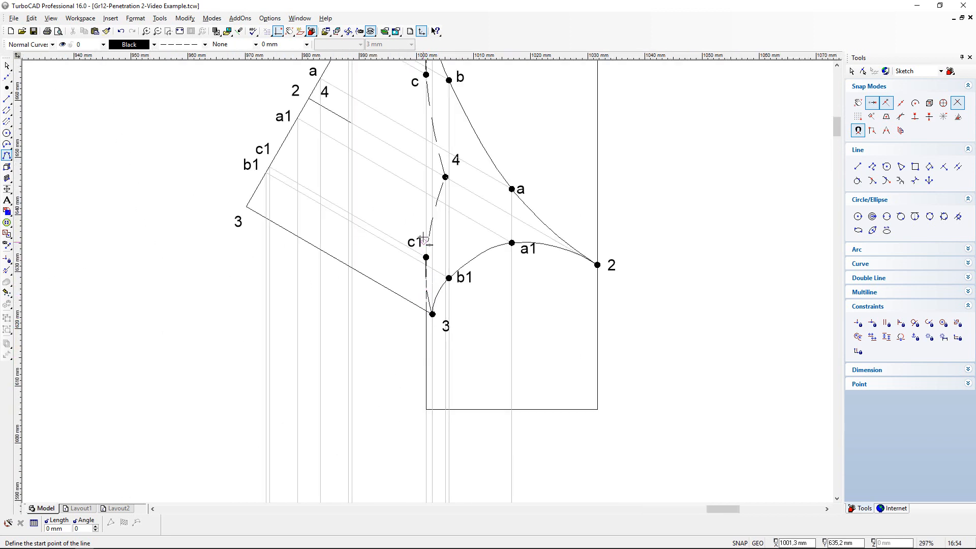
pyautogui.scroll(-1, 457, 122)
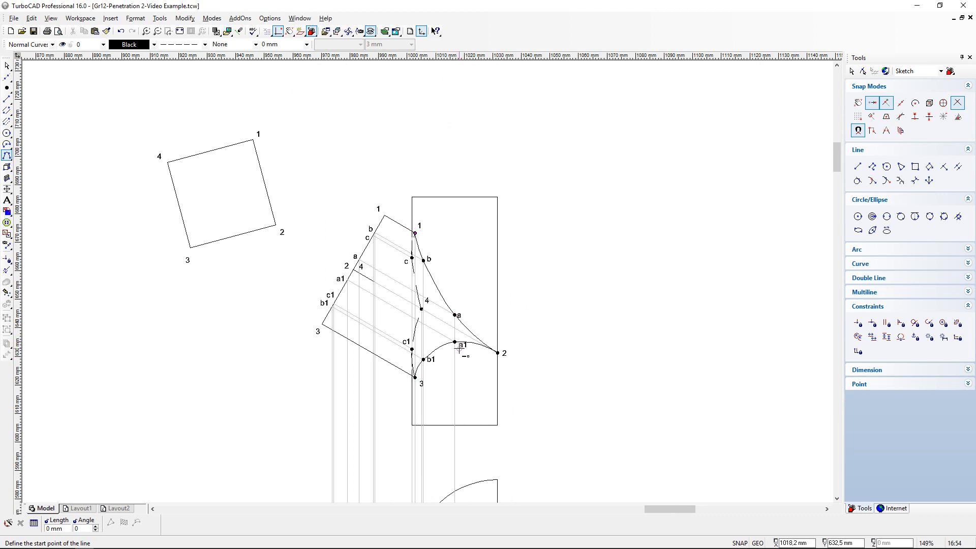
# - Complete the prism's middle edge in the front view with a continuous line from the end of the short 2-4 edge segment to point 2
pyautogui.scroll(1, 458, 350)
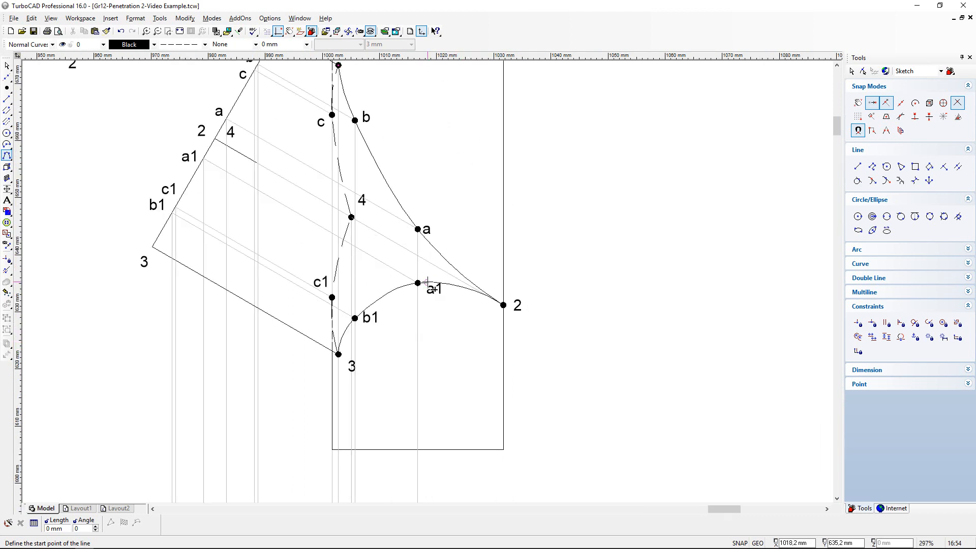
pyautogui.click(6, 98)
pyautogui.scroll(3, 257, 163)
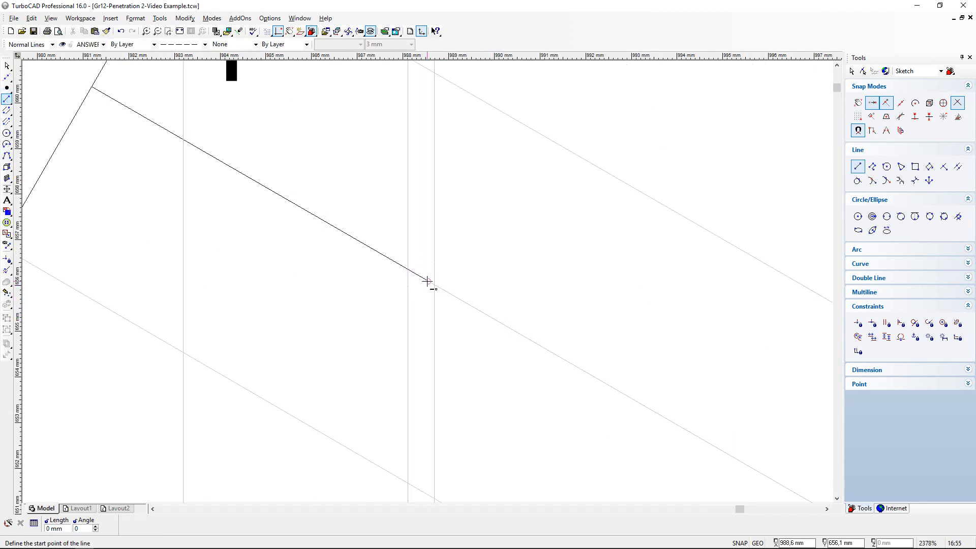
pyautogui.click(427, 281)
pyautogui.scroll(-1, 300, 200)
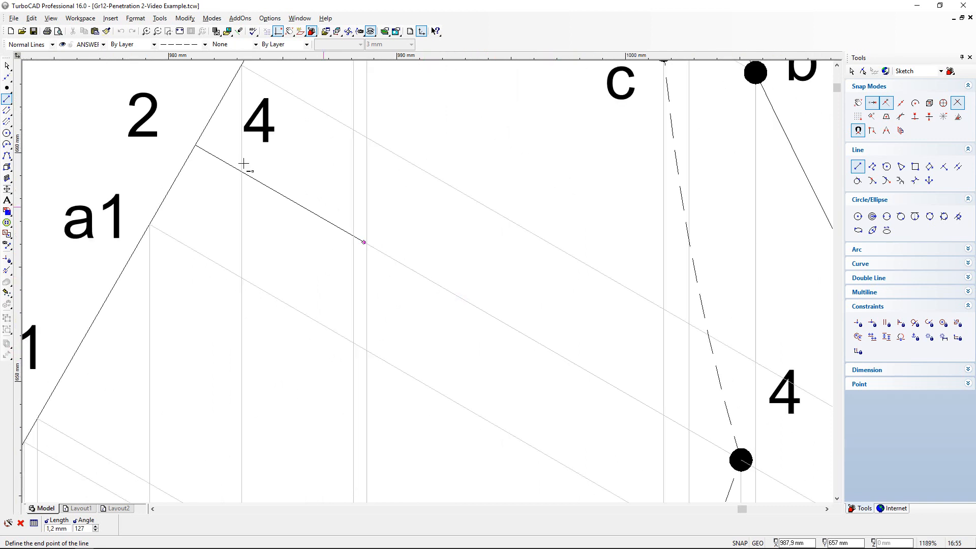
pyautogui.click(205, 45)
pyautogui.click(186, 56)
pyautogui.scroll(-2, 517, 320)
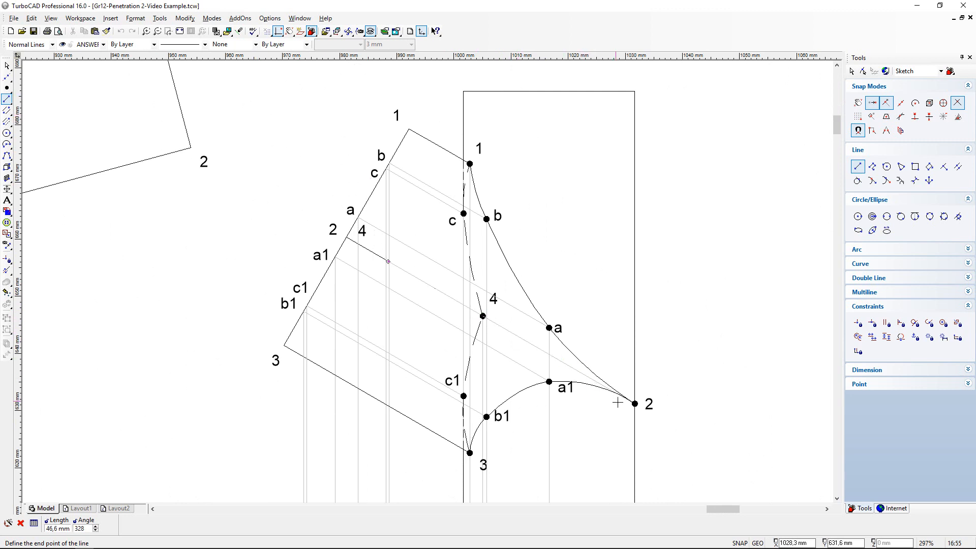
pyautogui.scroll(2, 626, 402)
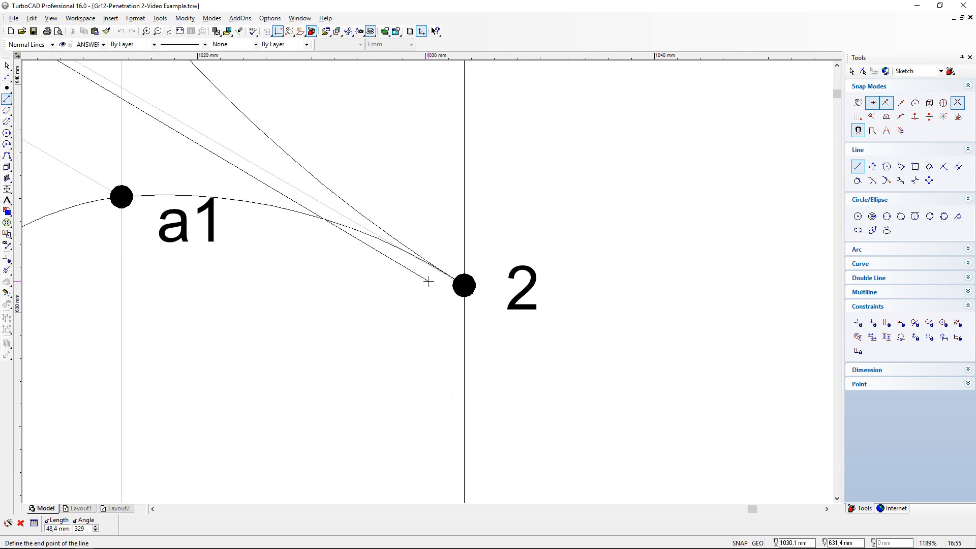
pyautogui.click(464, 285)
pyautogui.scroll(-2, 295, 247)
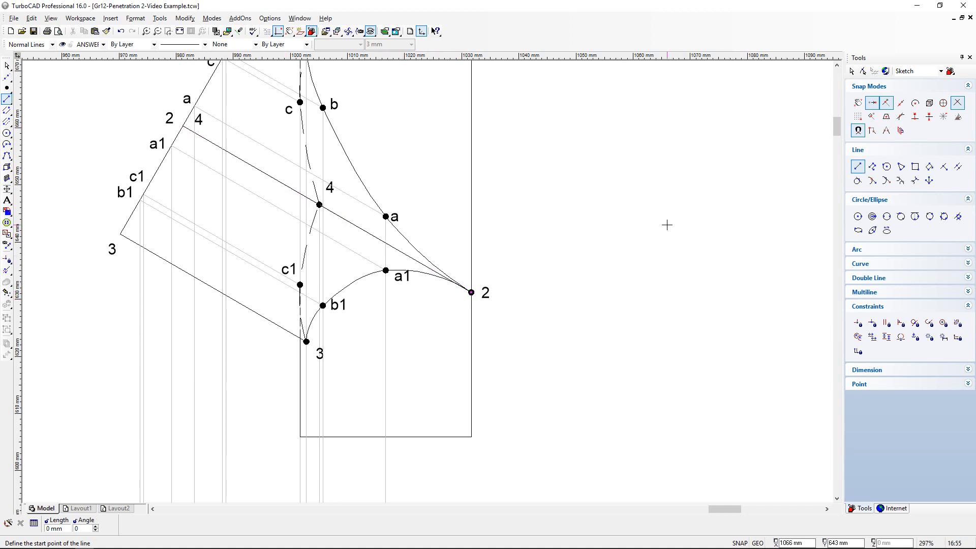
# - Review the top view and the front view, and fit the whole drawing in view
pyautogui.scroll(-6, 667, 226)
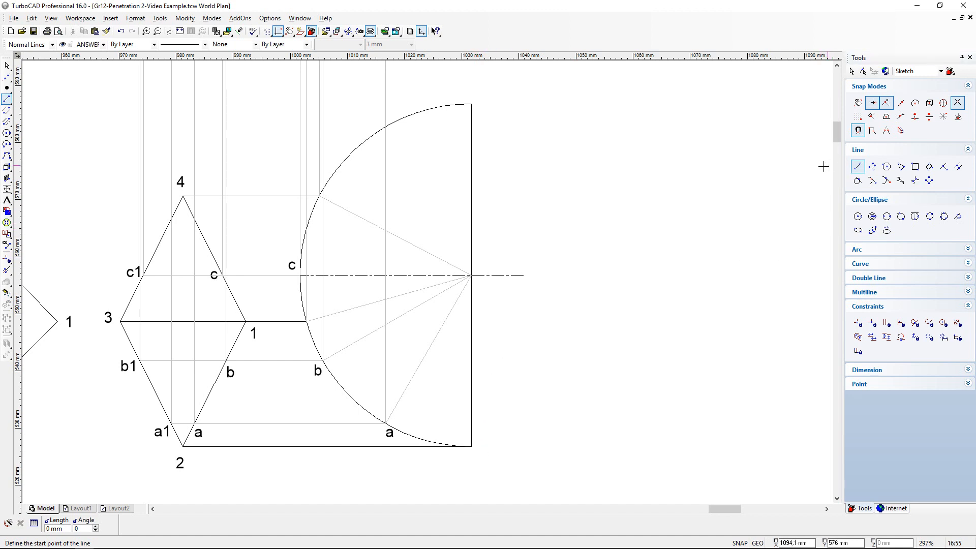
pyautogui.scroll(6, 518, 166)
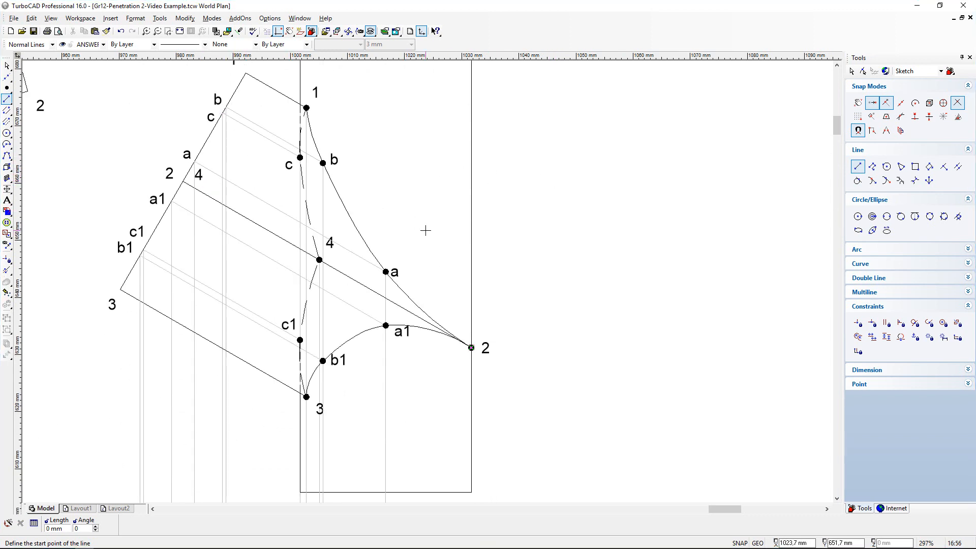
pyautogui.scroll(-3, 425, 230)
pyautogui.click(180, 32)
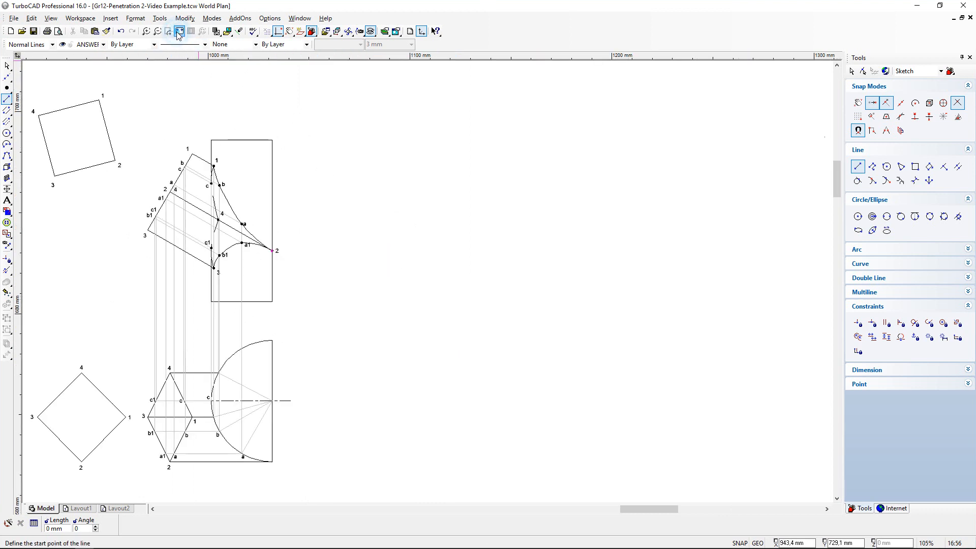